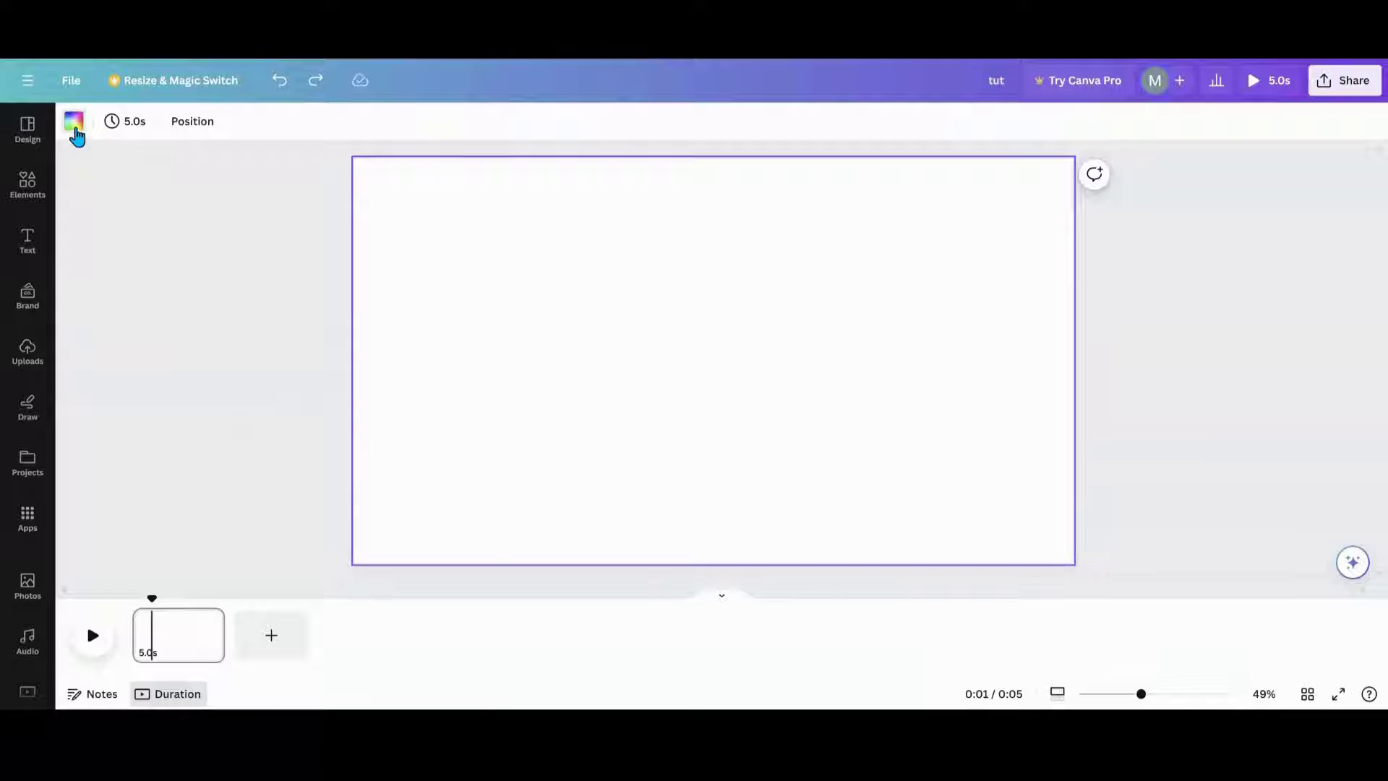
- Set the page background to solid black
click(75, 130)
click(85, 427)
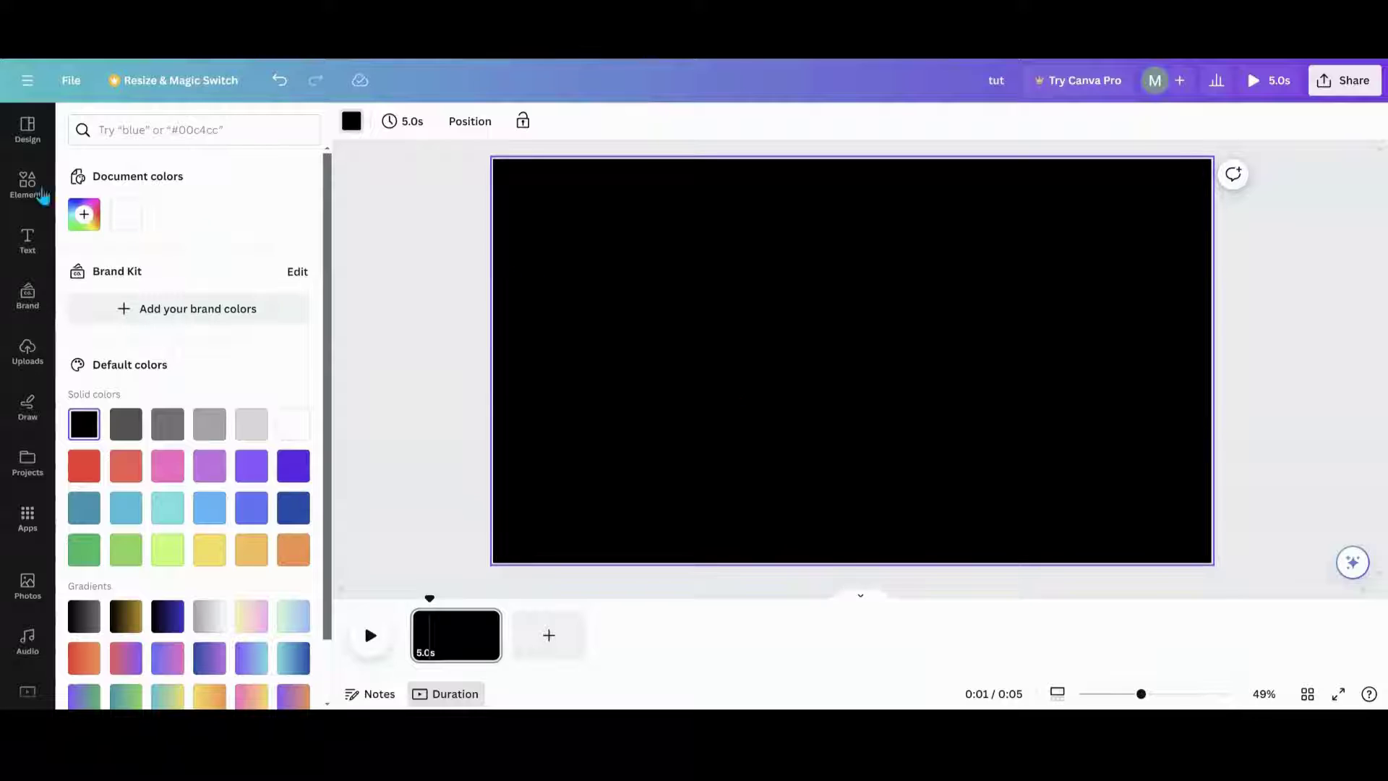
- Insert the lake landscape photo from the recently used elements onto the page
click(18, 194)
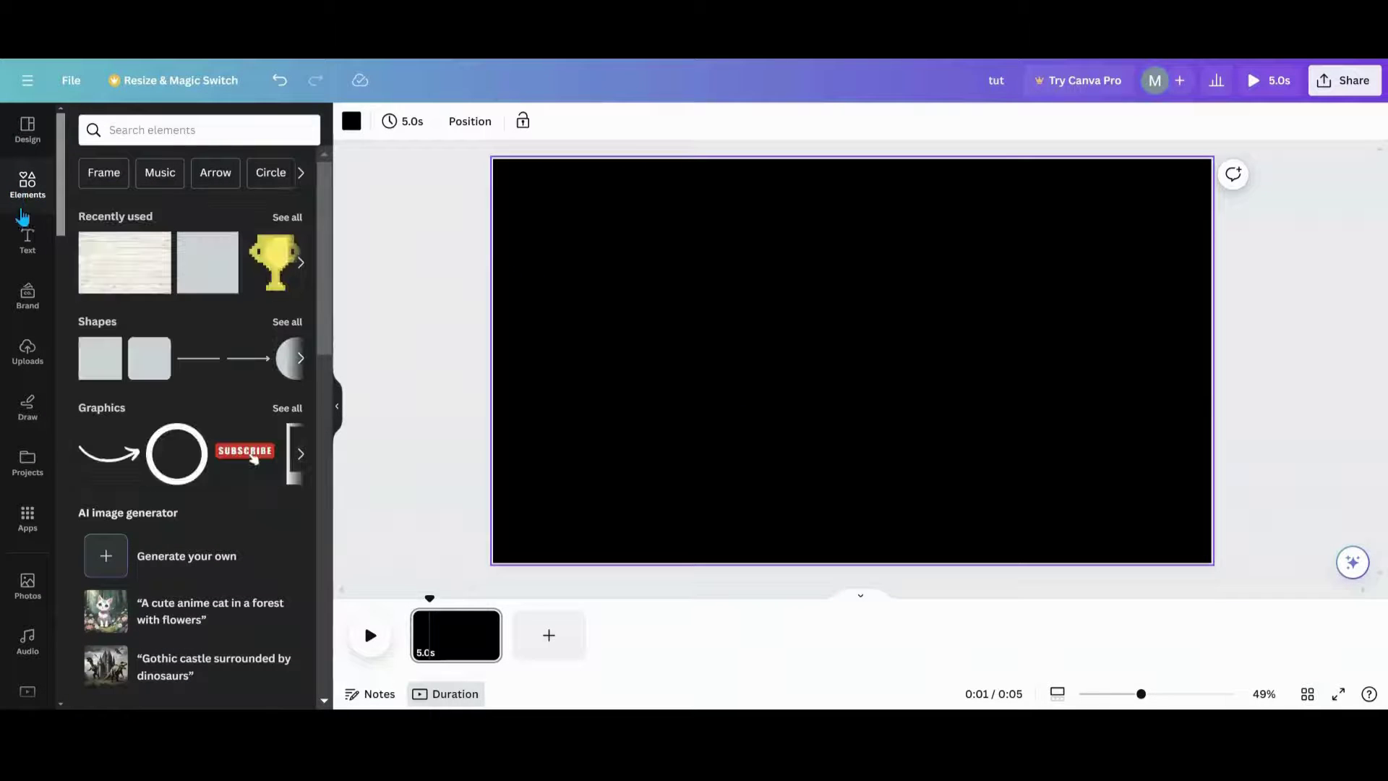
click(283, 217)
scroll(220, 345, down, 4)
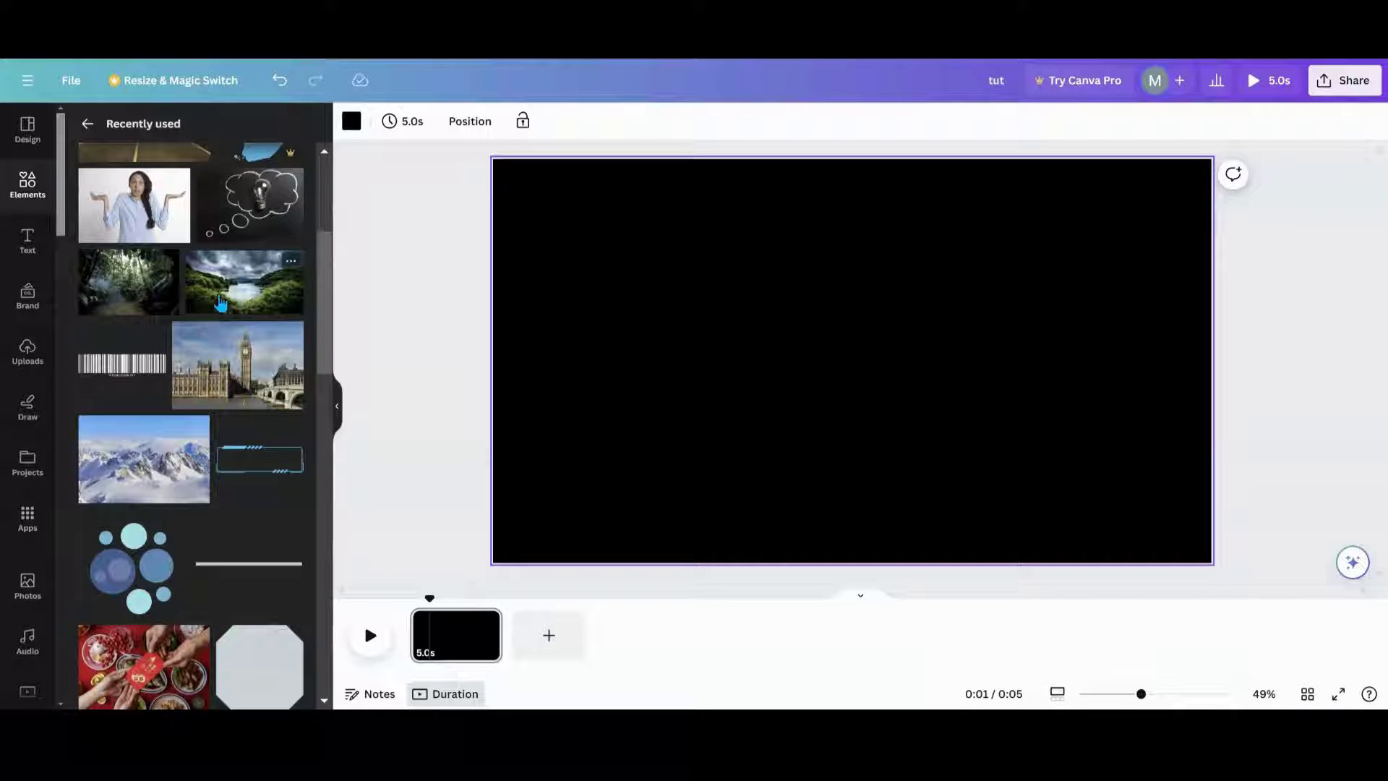
click(221, 303)
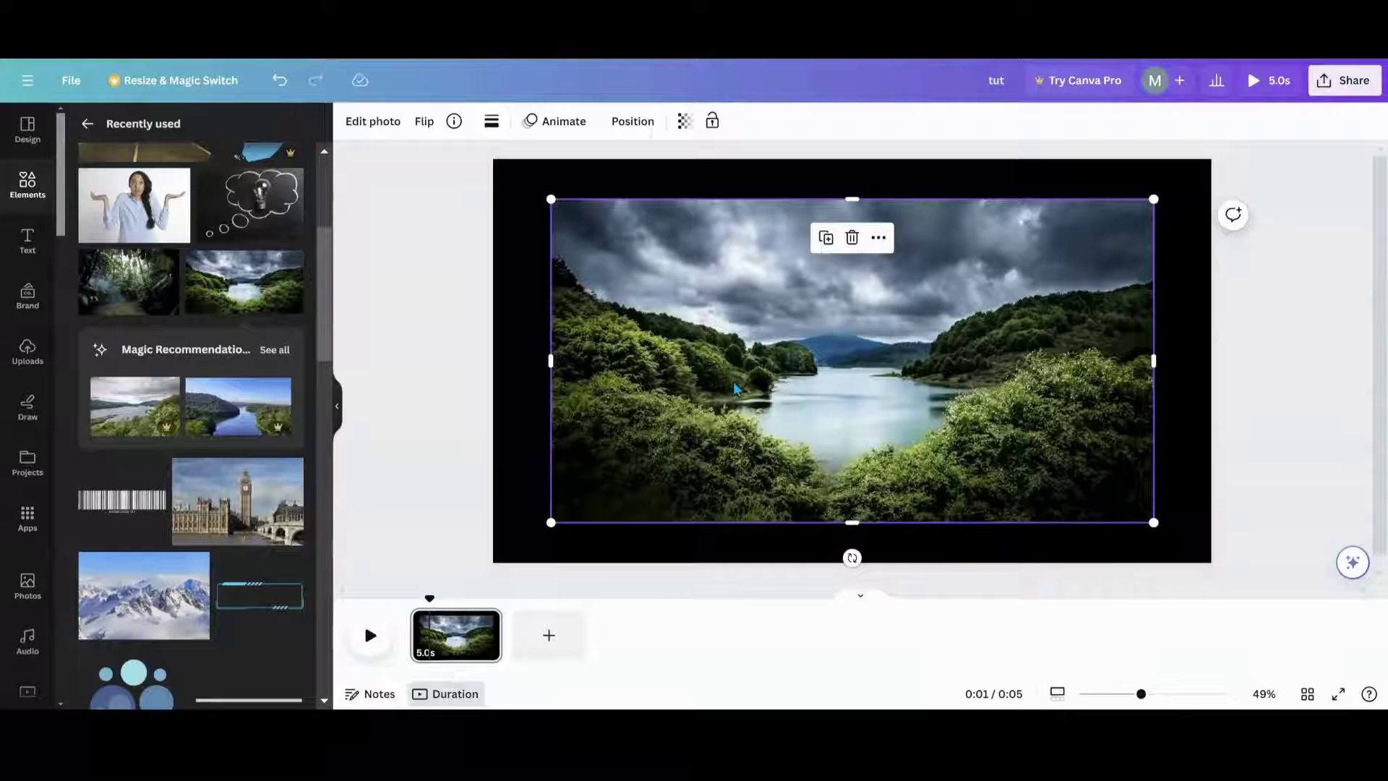
- Insert the snowy mountain photo from the recently used elements and delete the lake photo
scroll(261, 471, down, 4)
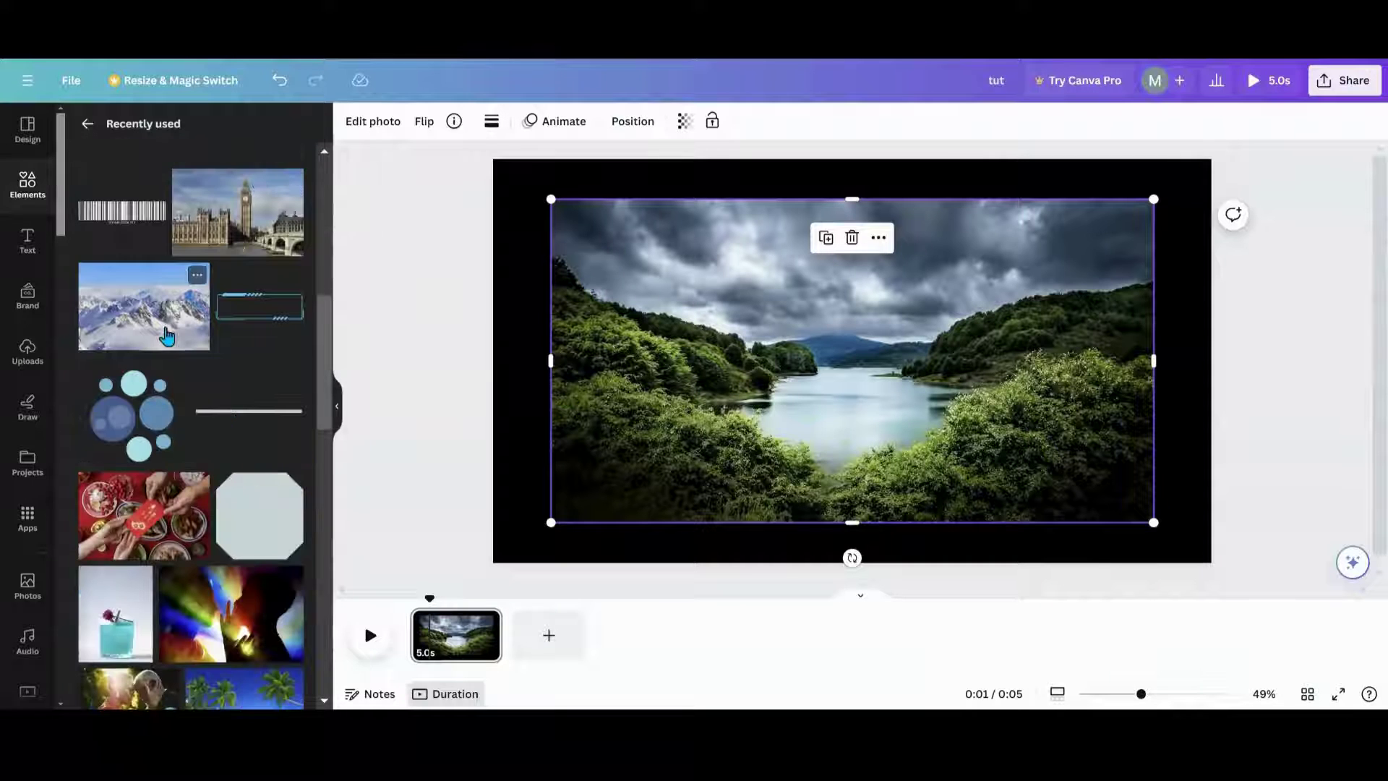
click(167, 336)
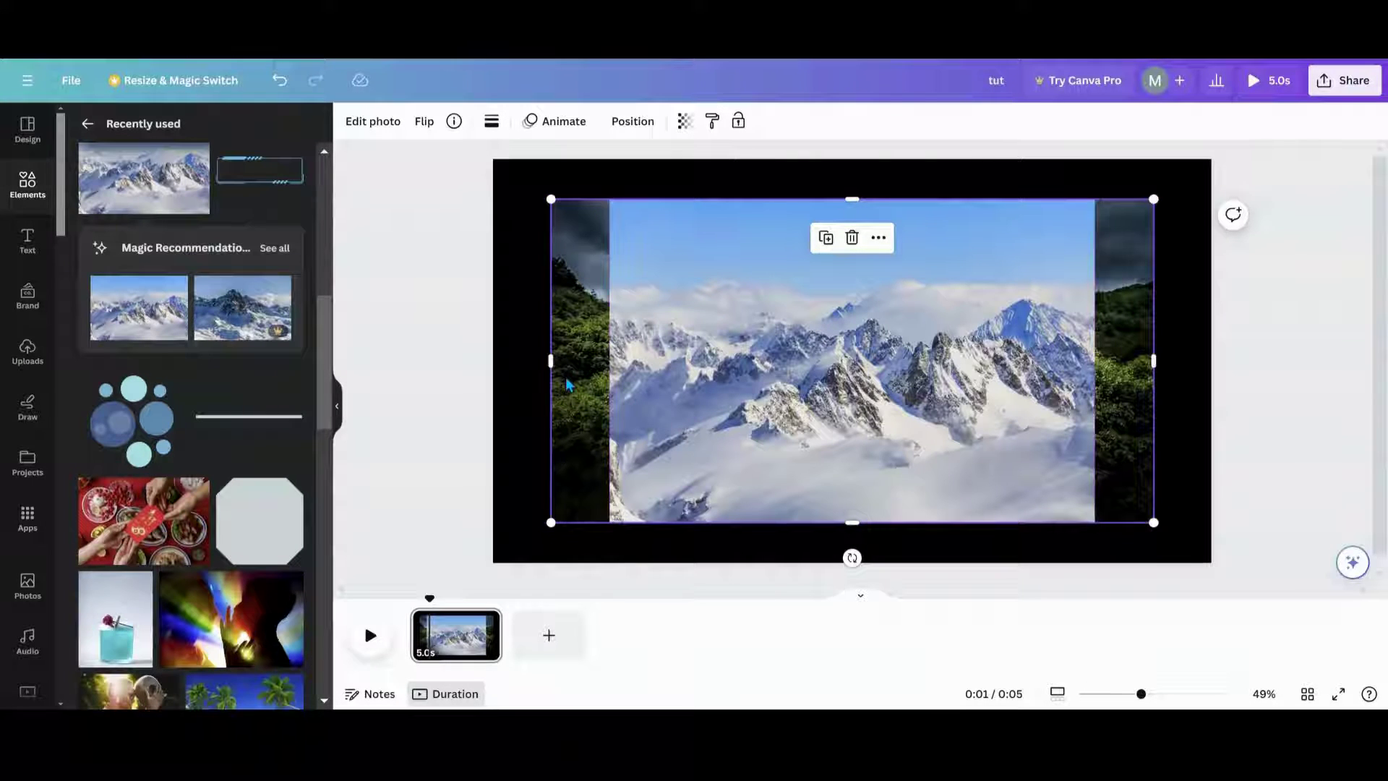
click(851, 241)
click(808, 272)
drag(808, 273, 808, 277)
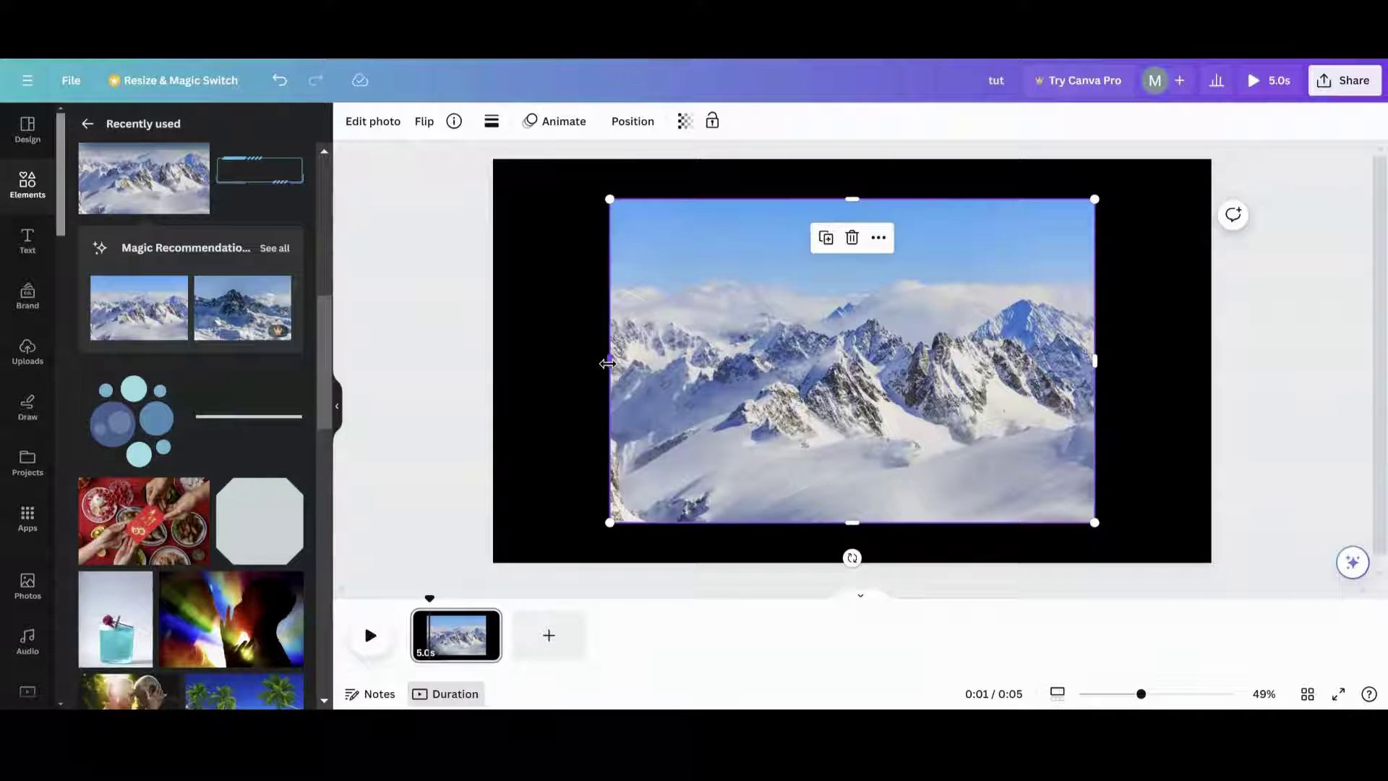
mouse_move(726, 330)
mouse_down()
mouse_move(714, 330)
mouse_move(726, 332)
mouse_up()
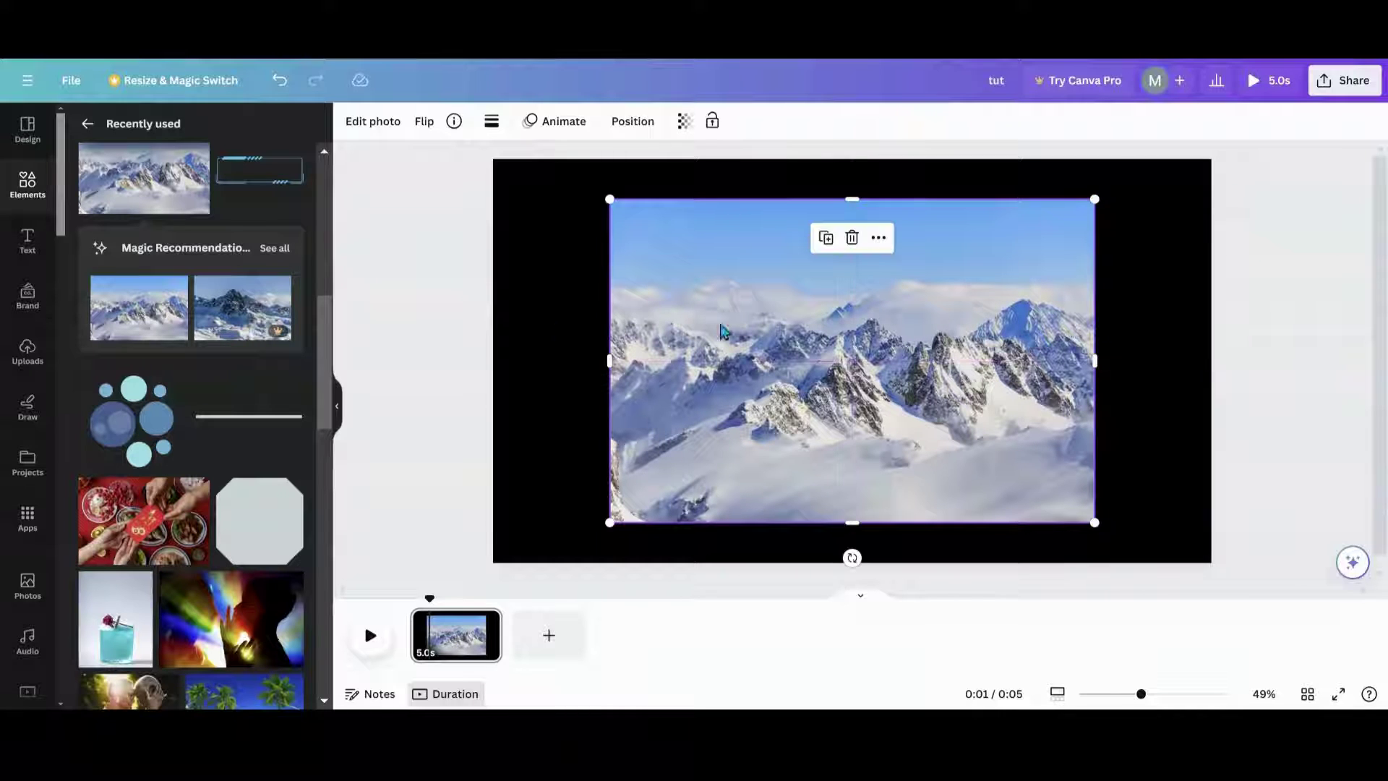
- Add a square shape over the photo's left part and narrow it into a thin vertical bar
scroll(214, 325, up, 3)
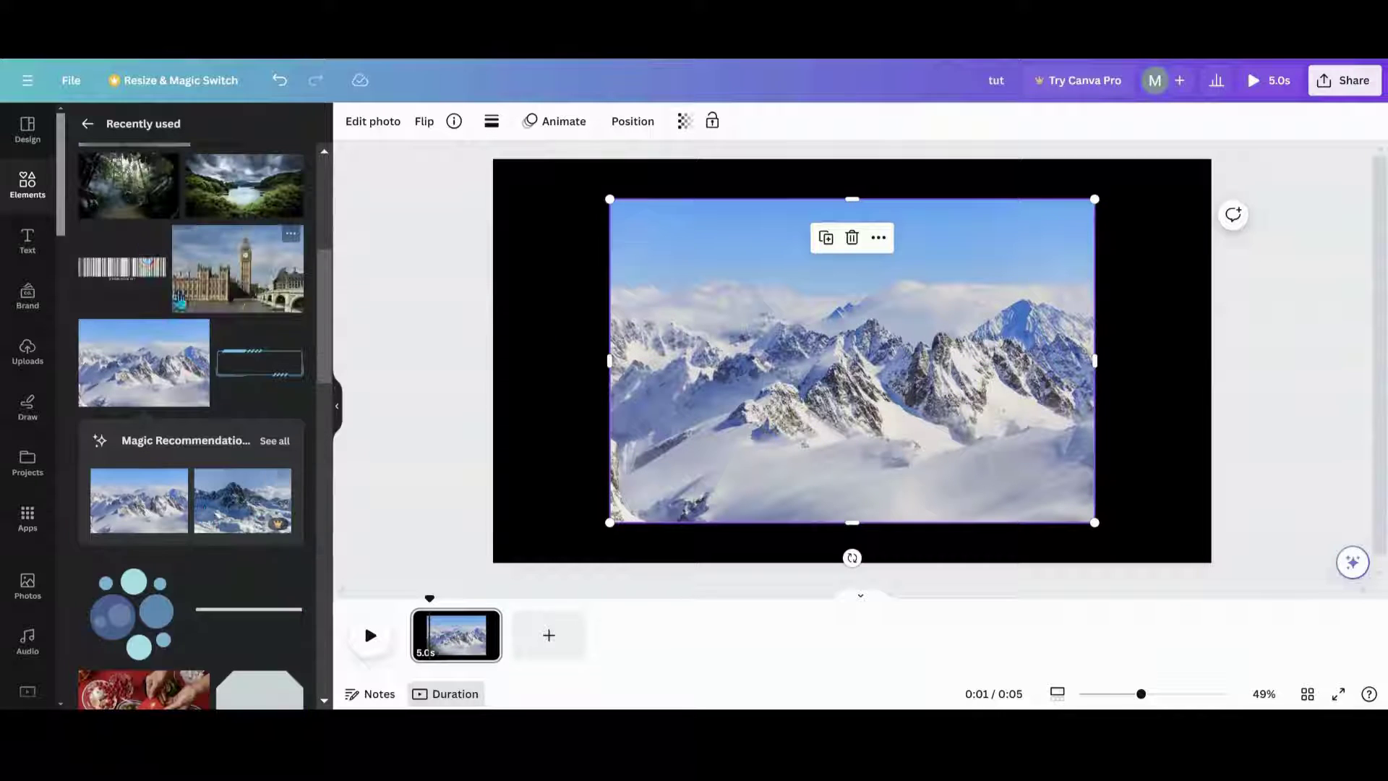
click(87, 125)
click(107, 372)
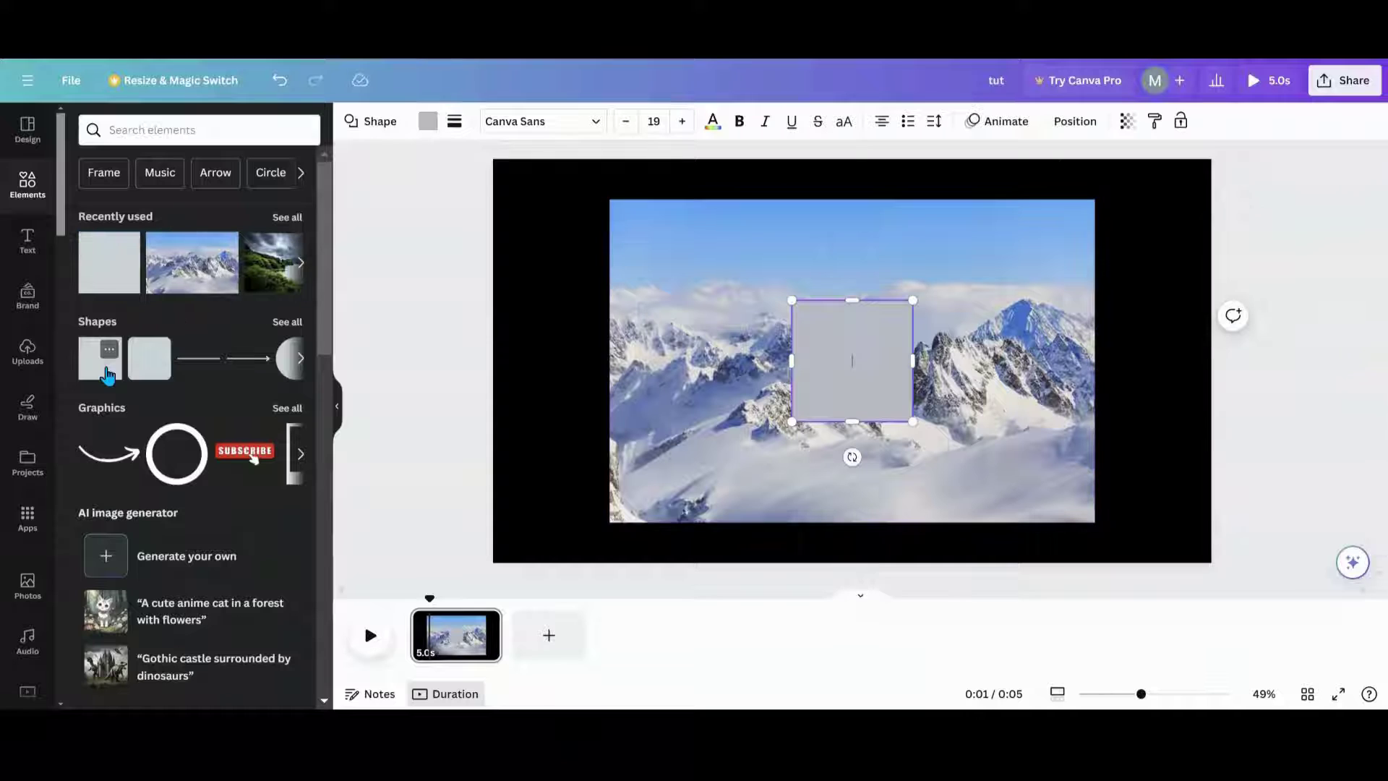
drag(844, 345, 753, 311)
drag(829, 342, 725, 340)
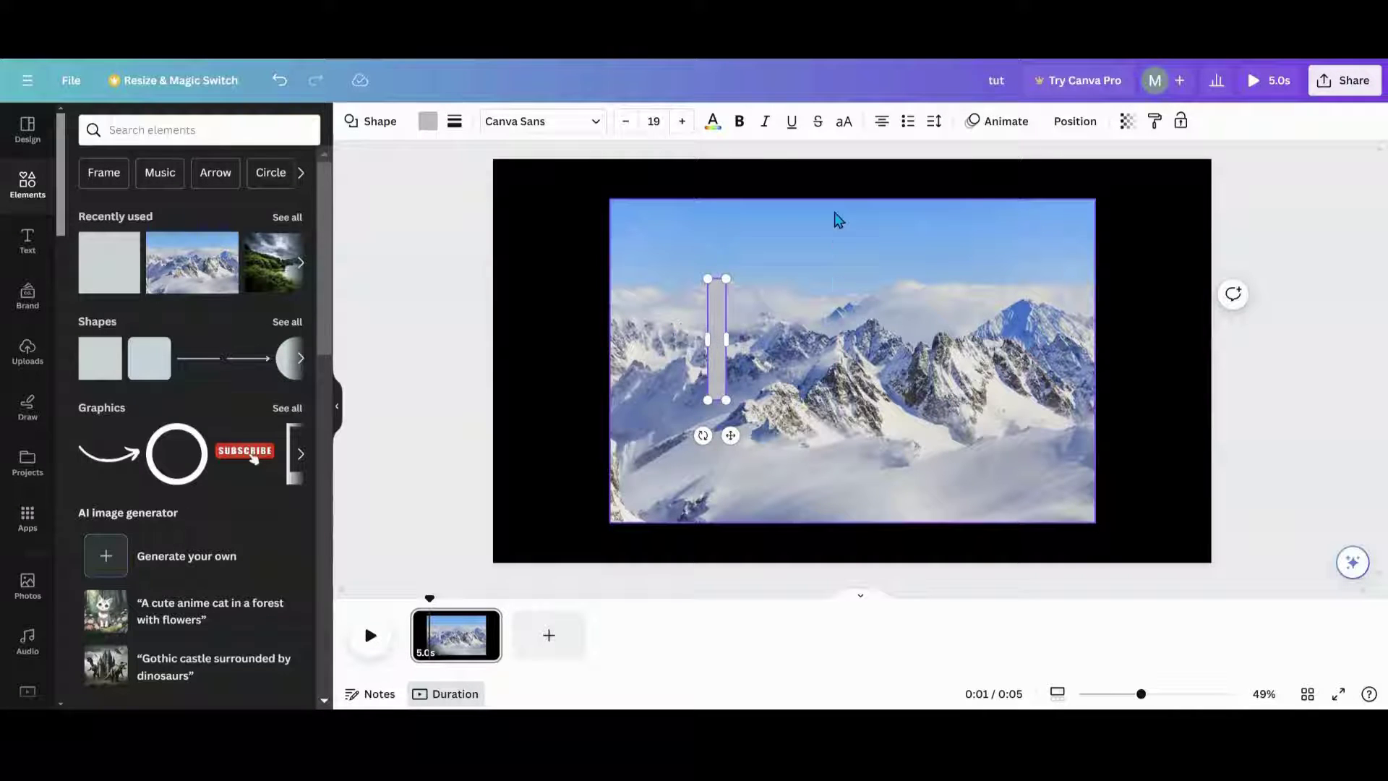
- Fill the vertical bar with the custom solid yellow #FFCD03
click(428, 124)
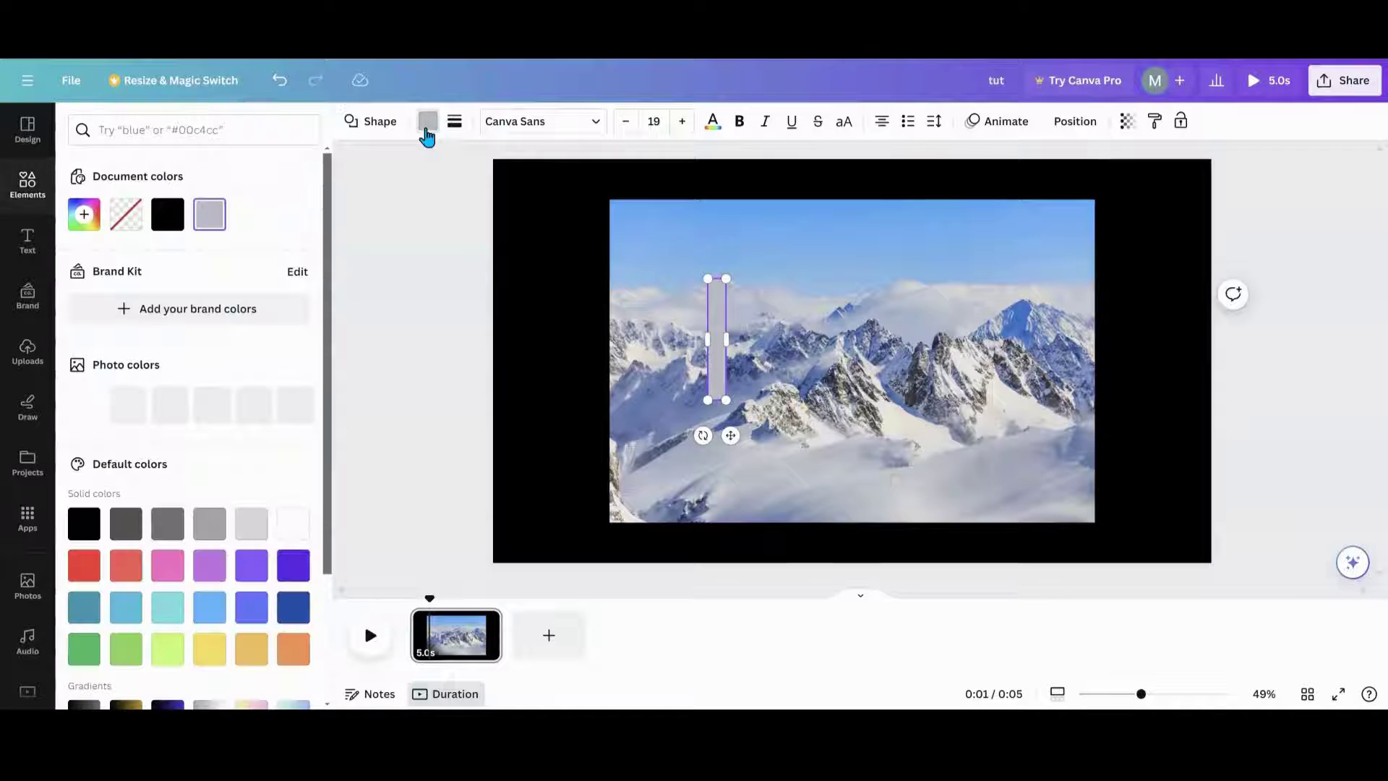
click(209, 644)
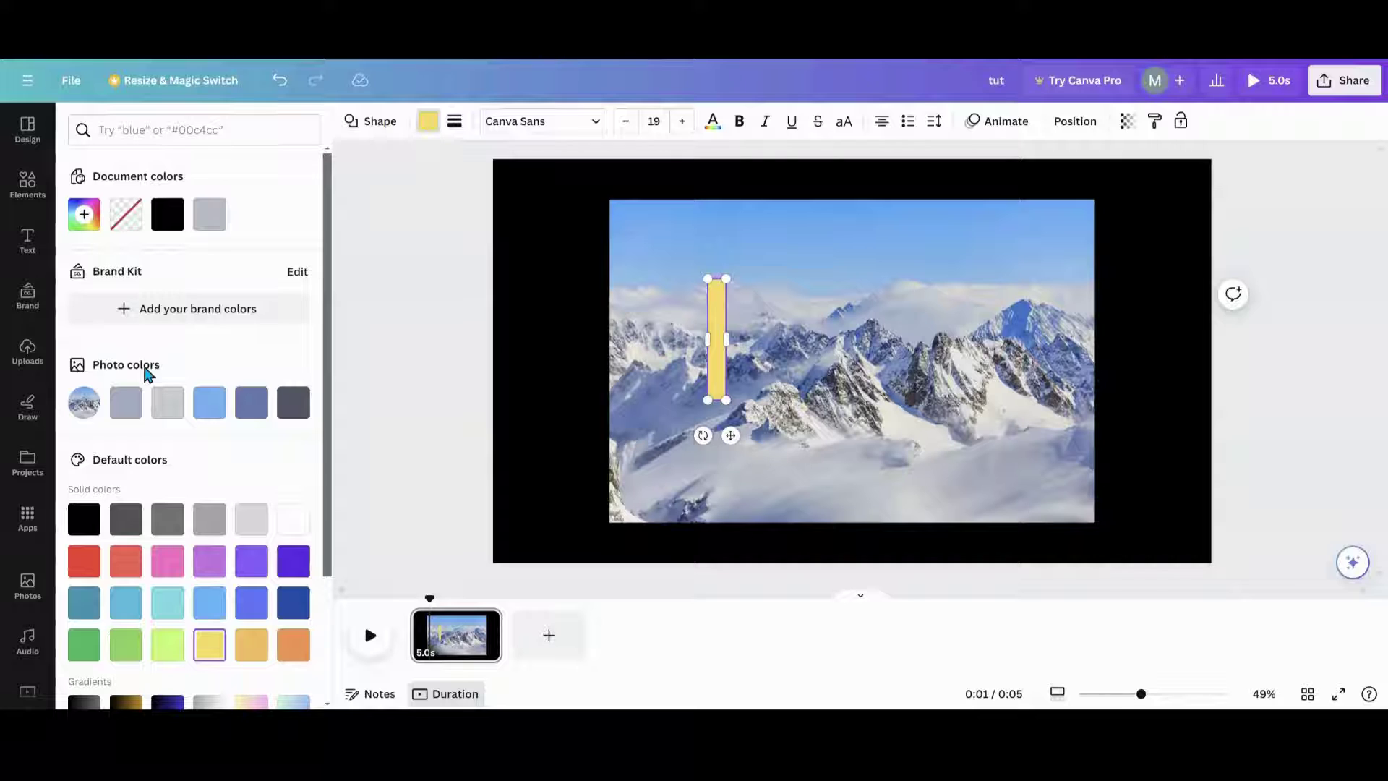
click(84, 214)
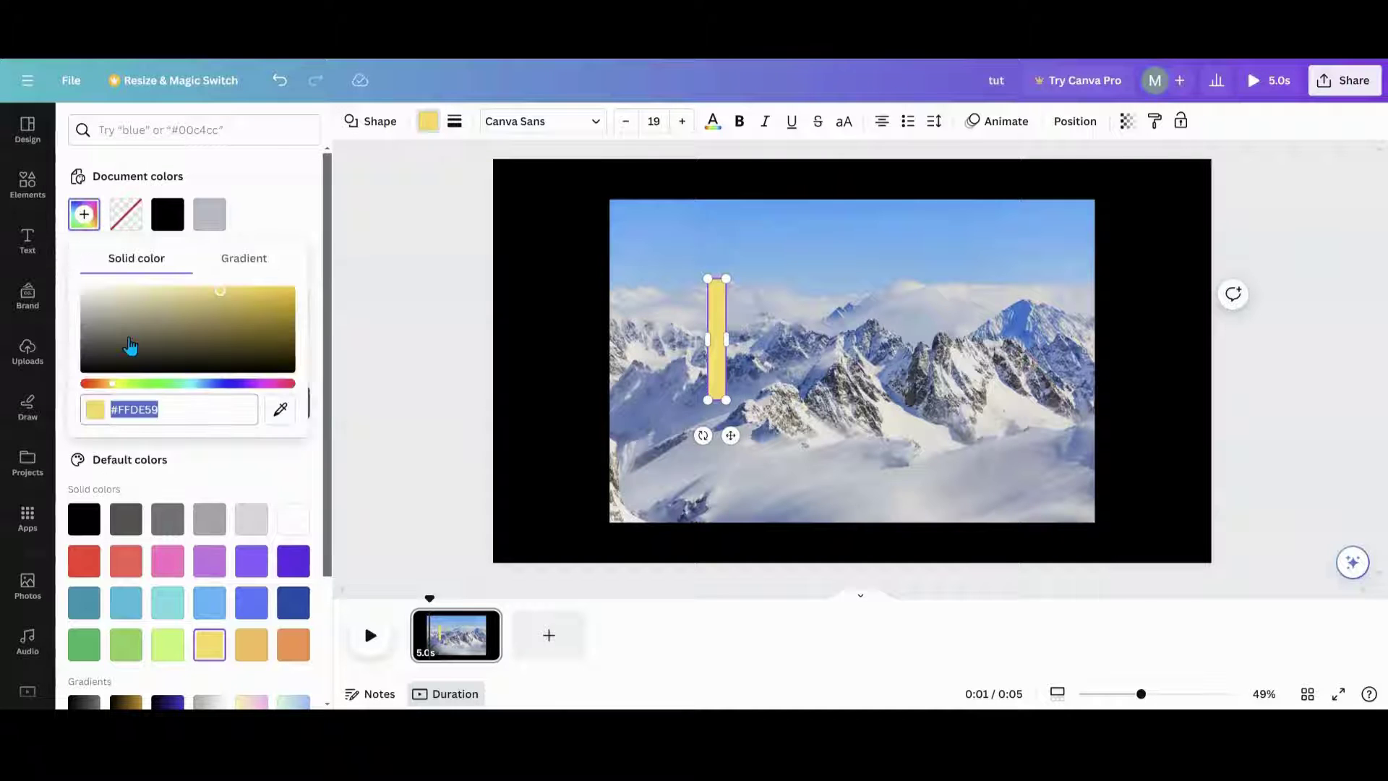
click(217, 293)
drag(218, 292, 287, 285)
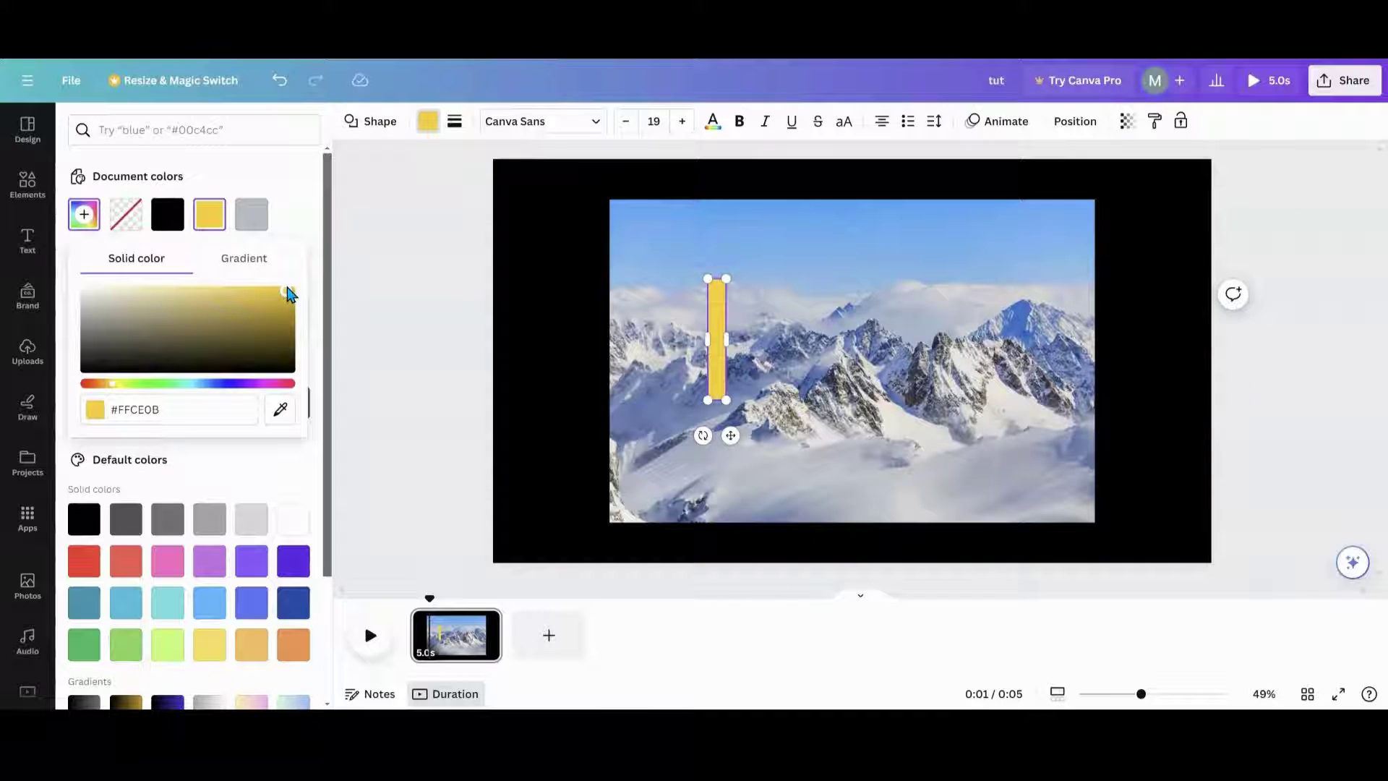
mouse_move(288, 292)
mouse_down()
mouse_move(282, 304)
mouse_move(295, 290)
mouse_up()
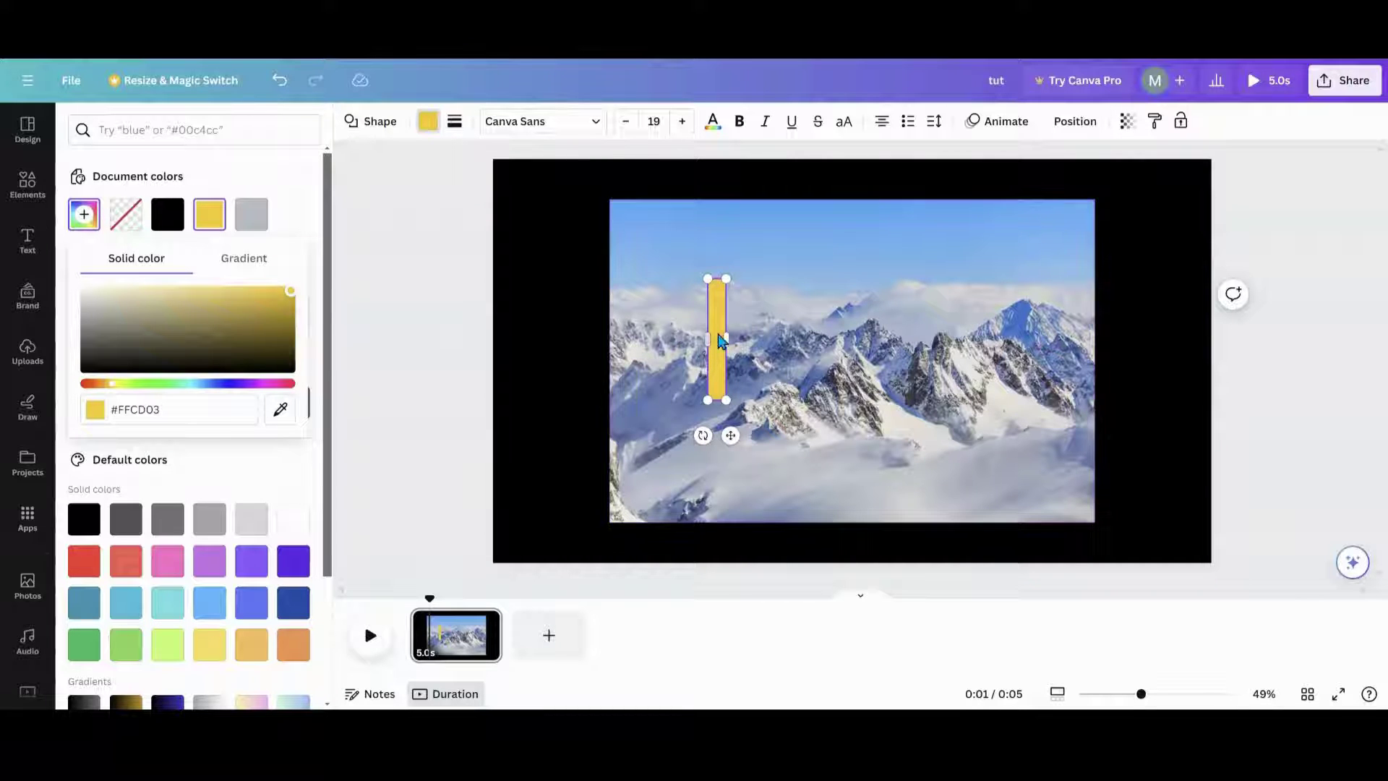
- Align the yellow bar with the photo's upper edge and stretch it down to the photo's full height
click(695, 369)
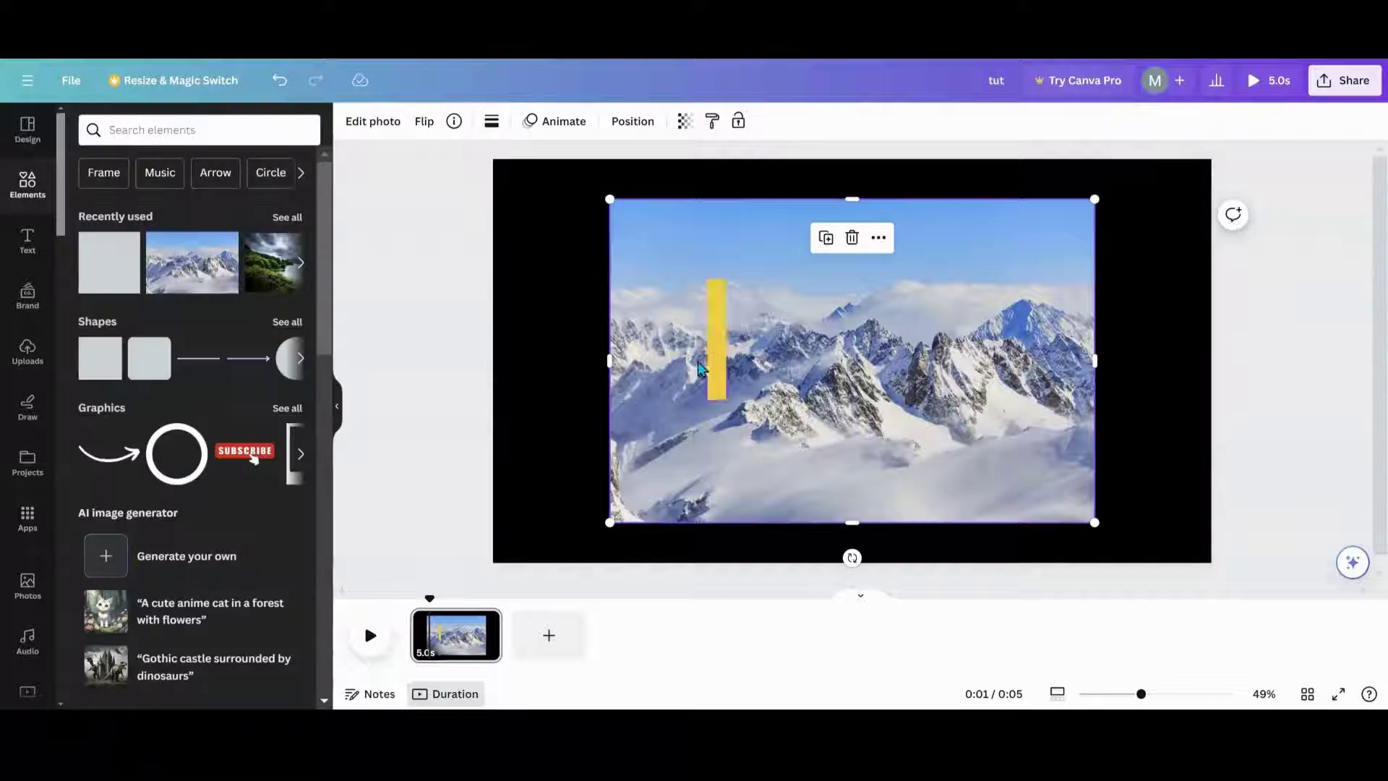
drag(716, 345, 770, 271)
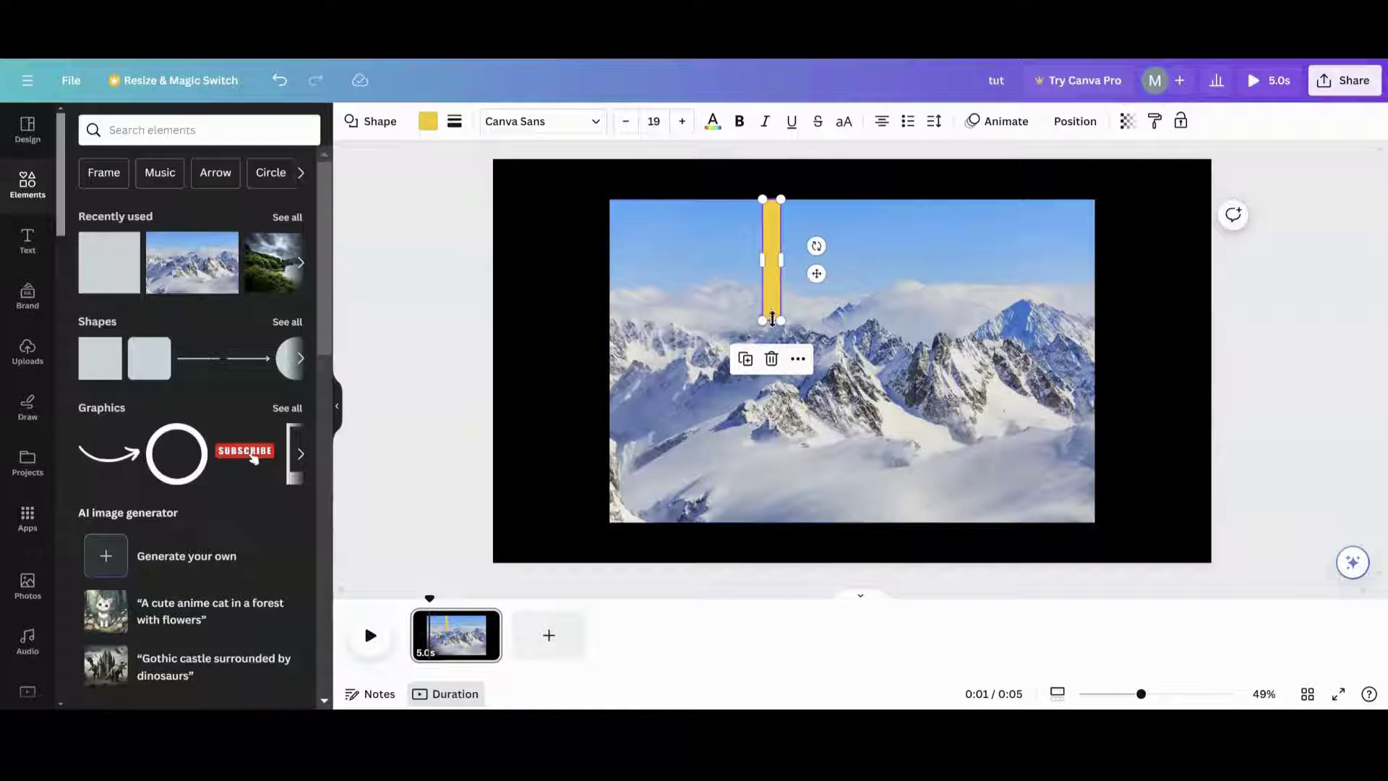
drag(771, 321, 755, 523)
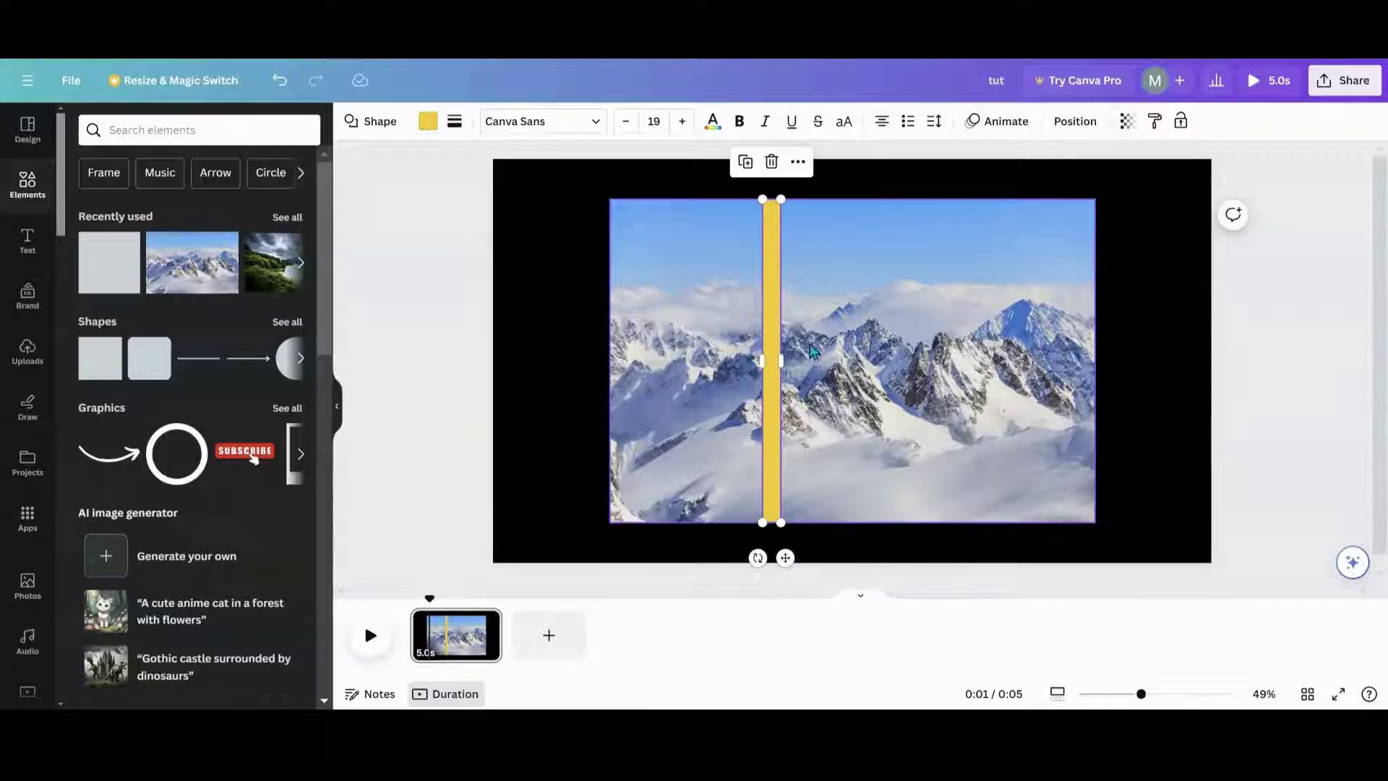
- Shift the yellow bar slightly left and place a duplicate parallel to it on the photo's right part
click(942, 281)
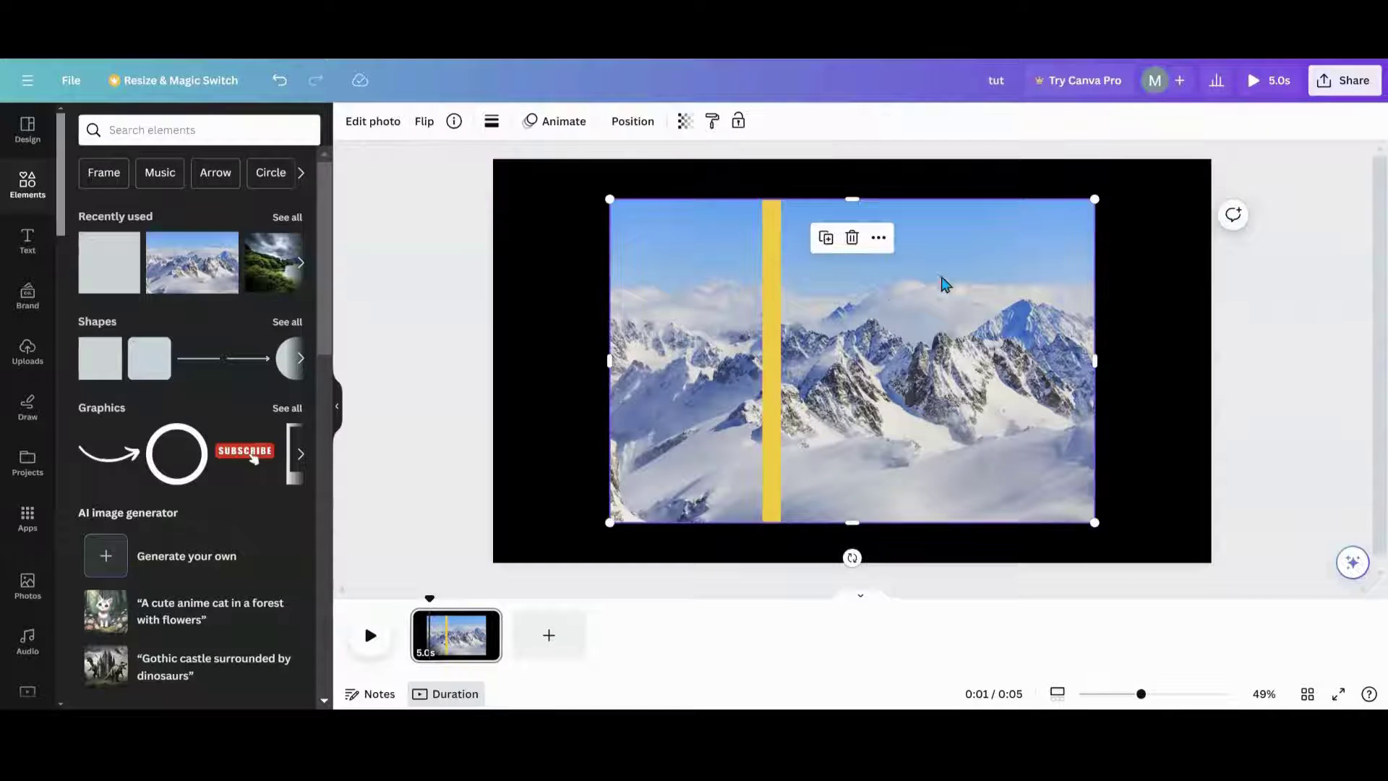
drag(1094, 203, 1092, 199)
drag(774, 327, 768, 321)
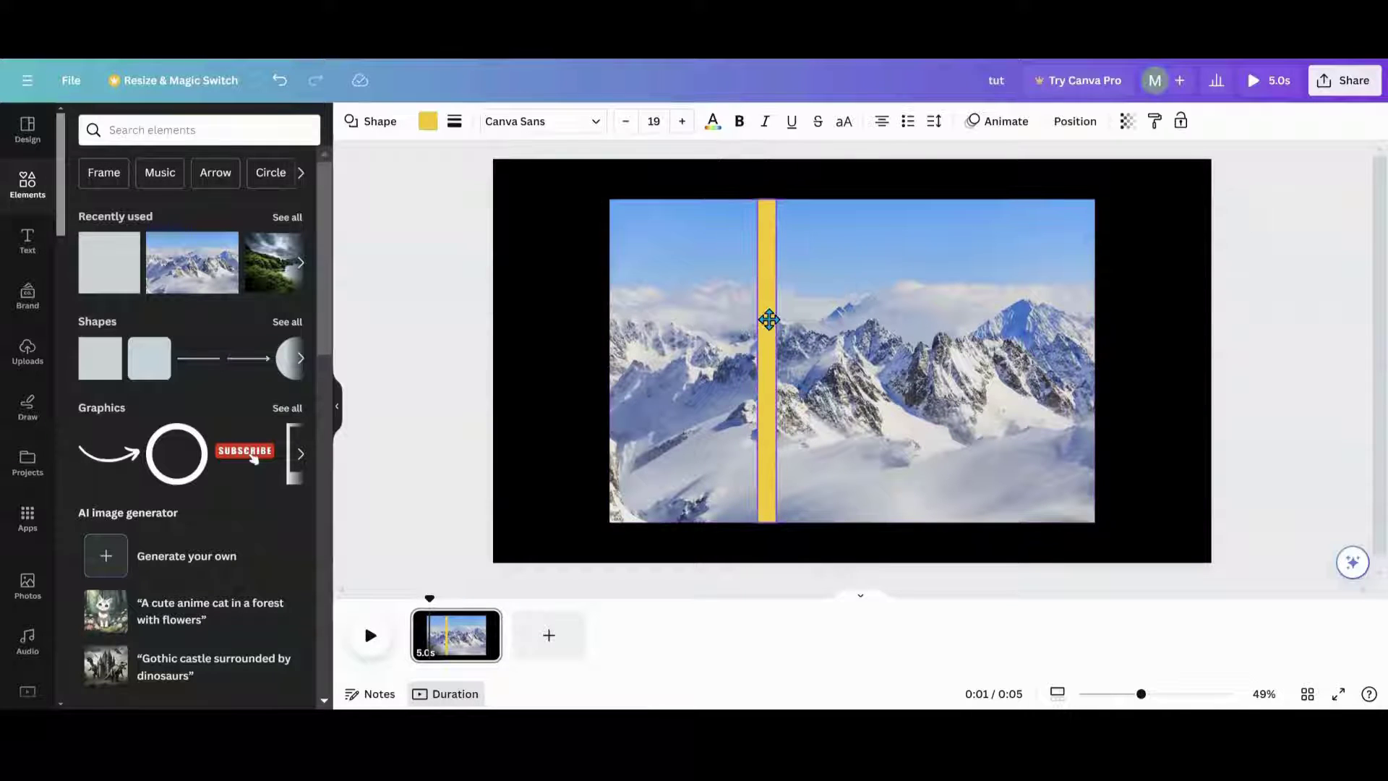
click(631, 232)
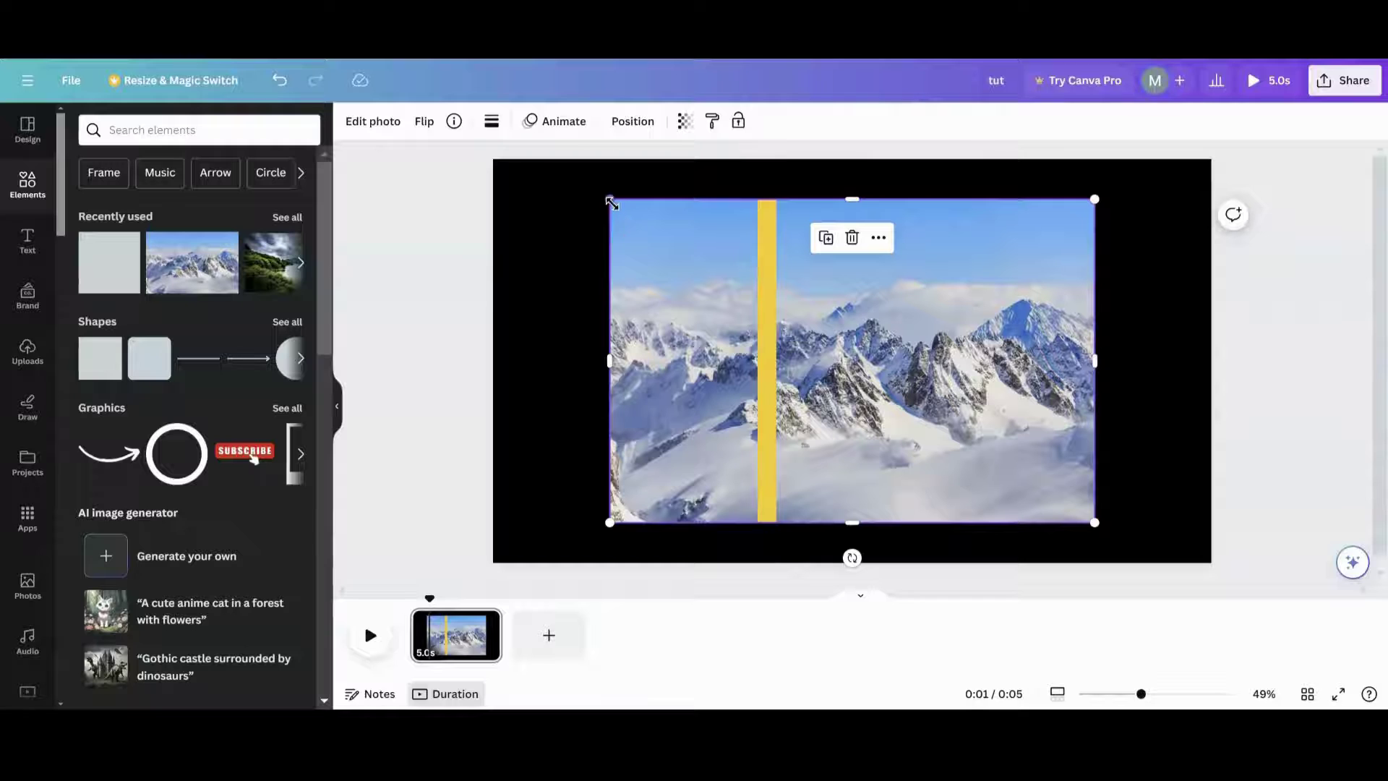
drag(611, 203, 612, 211)
drag(768, 370, 753, 366)
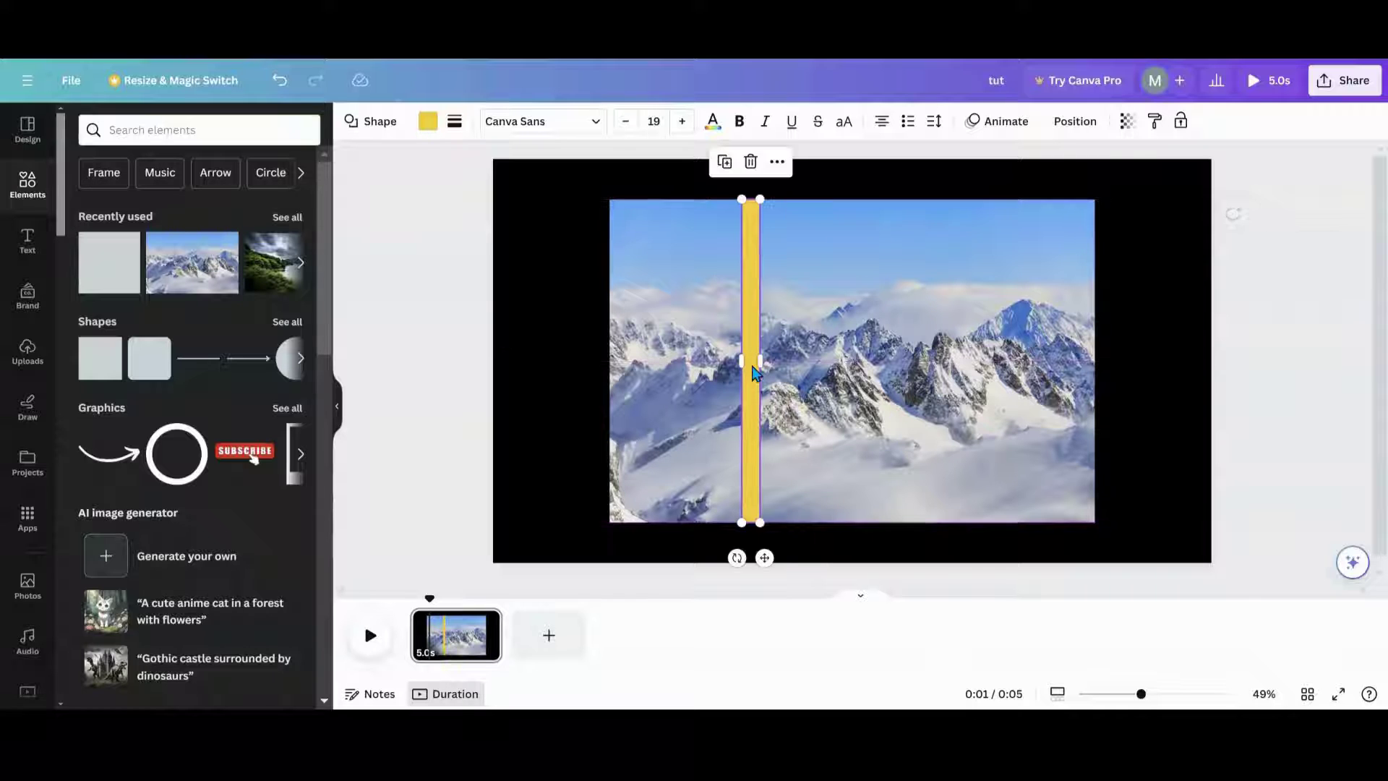
click(729, 171)
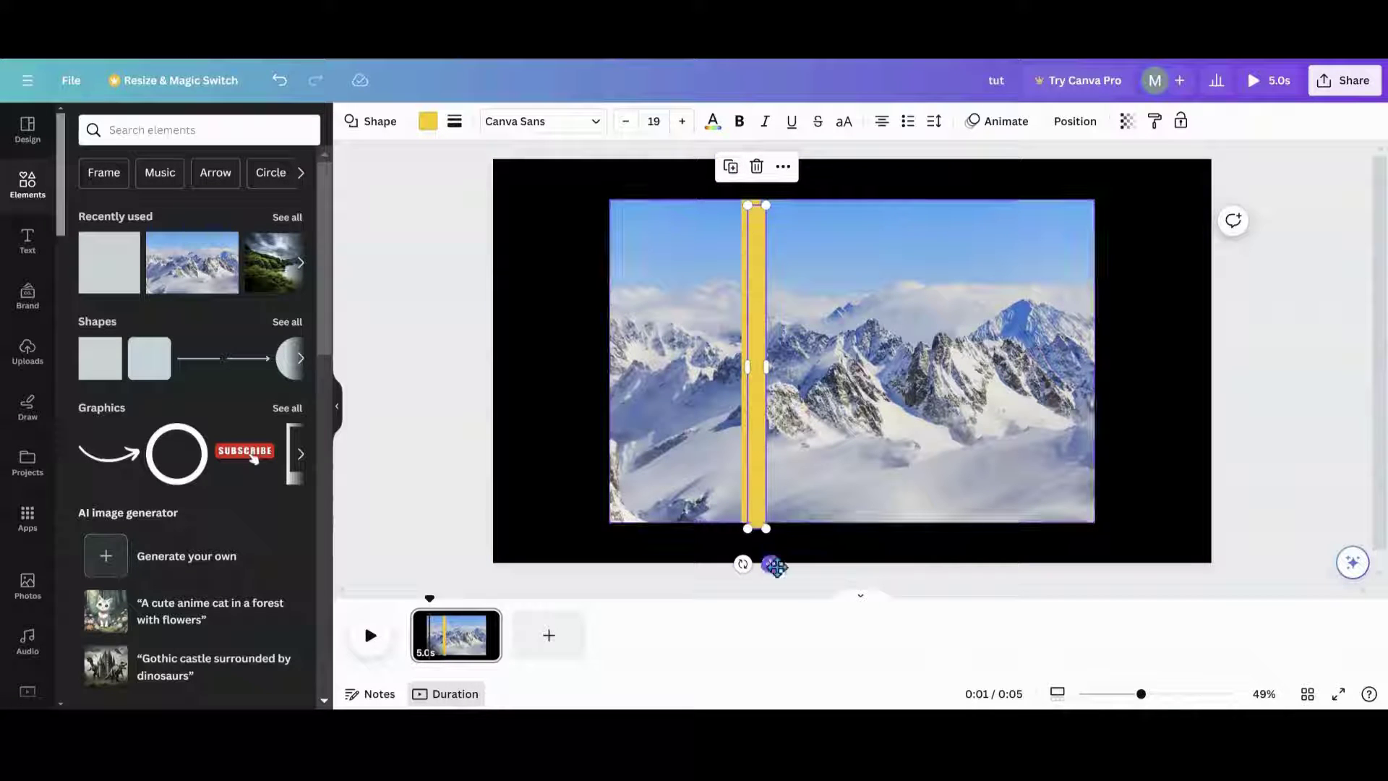
drag(771, 564, 944, 562)
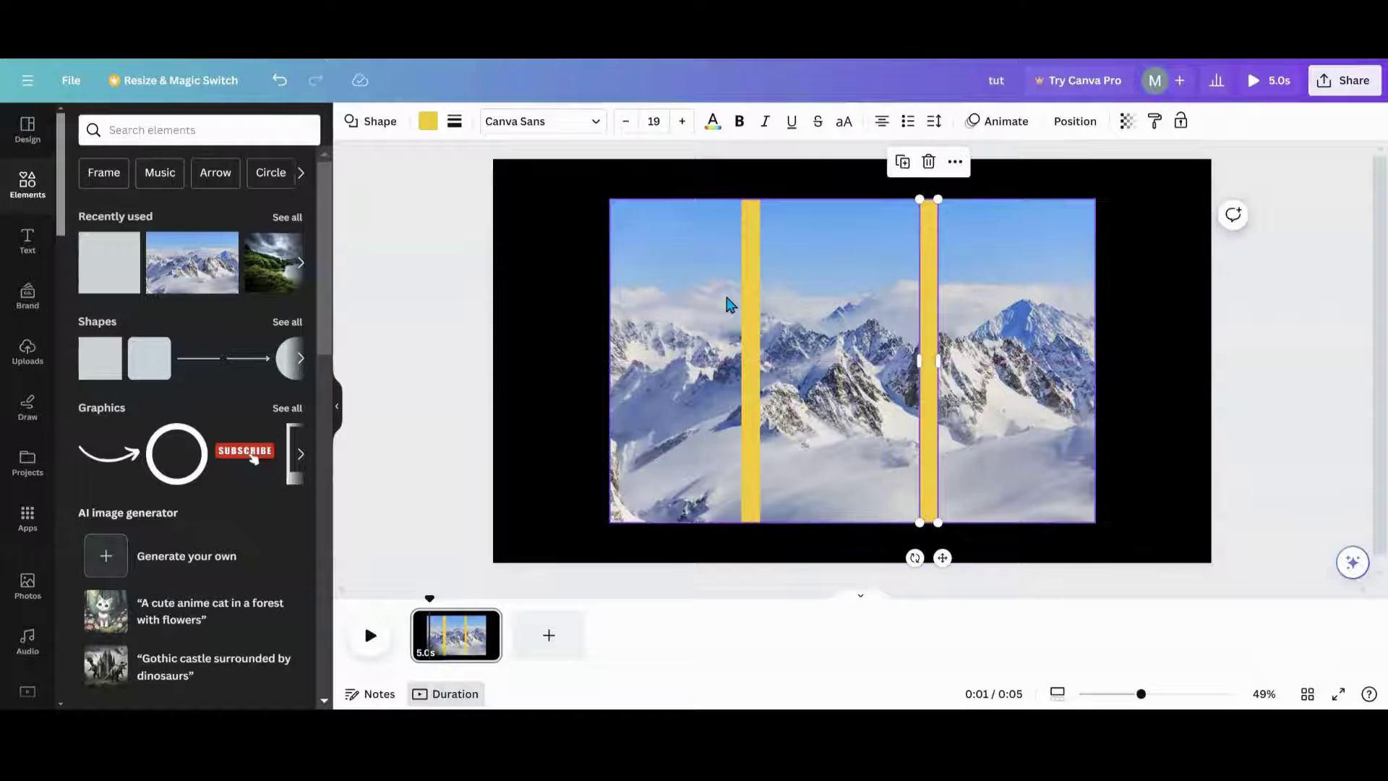
- Duplicate the left yellow bar and rotate the copy to horizontal, keeping its original thickness
click(751, 307)
click(724, 163)
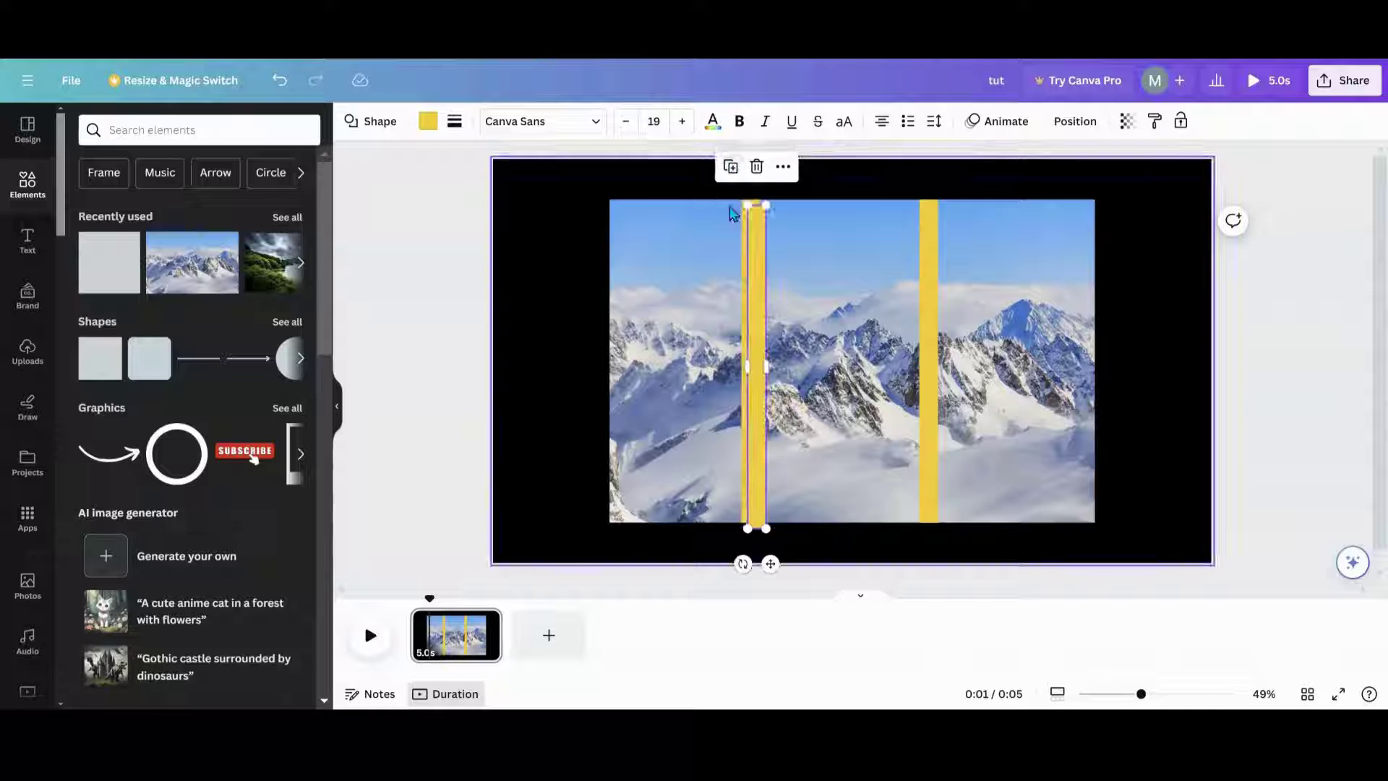
drag(769, 562, 838, 502)
drag(871, 292, 808, 221)
drag(752, 299, 752, 224)
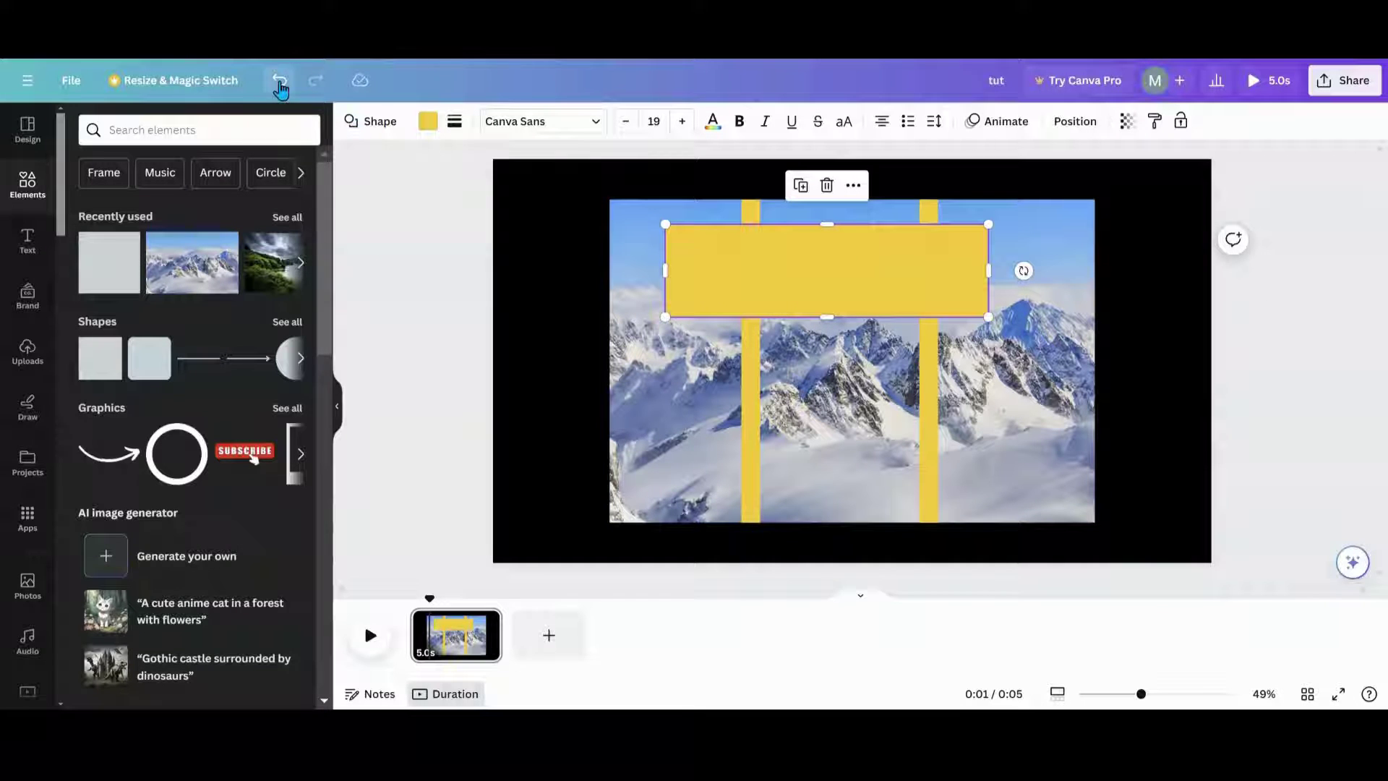
click(279, 80)
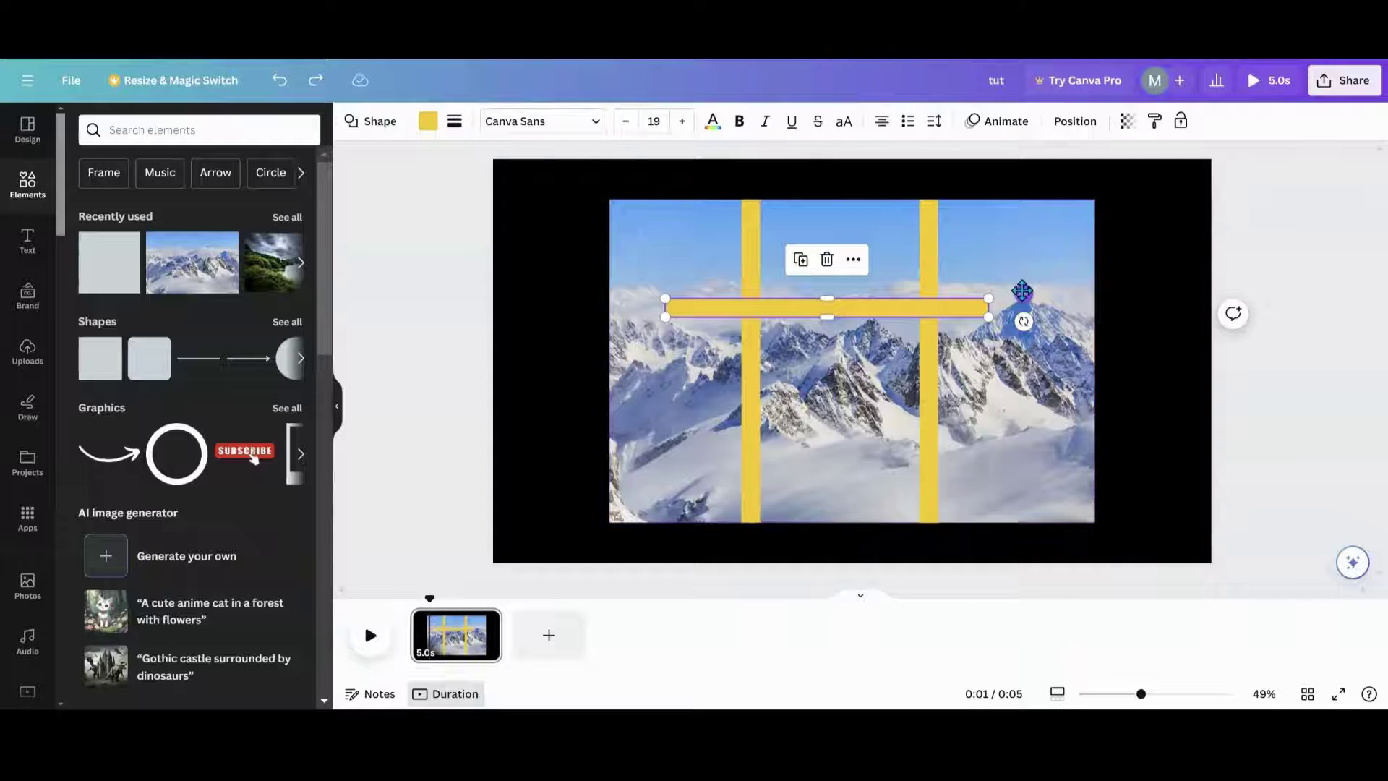
- Fit the horizontal bar across the tops of the two vertical bars and place a duplicate across their lower ends
drag(1023, 295, 973, 195)
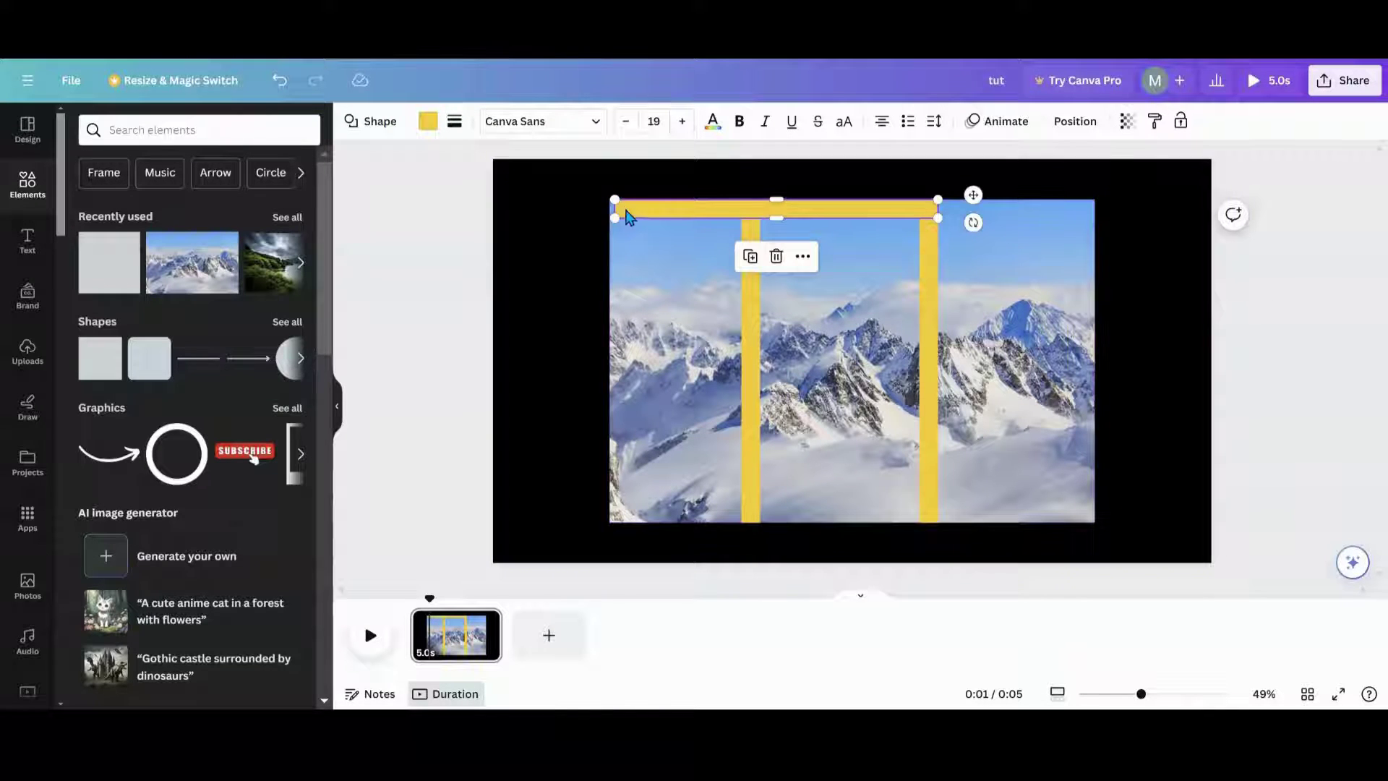
drag(615, 209, 741, 198)
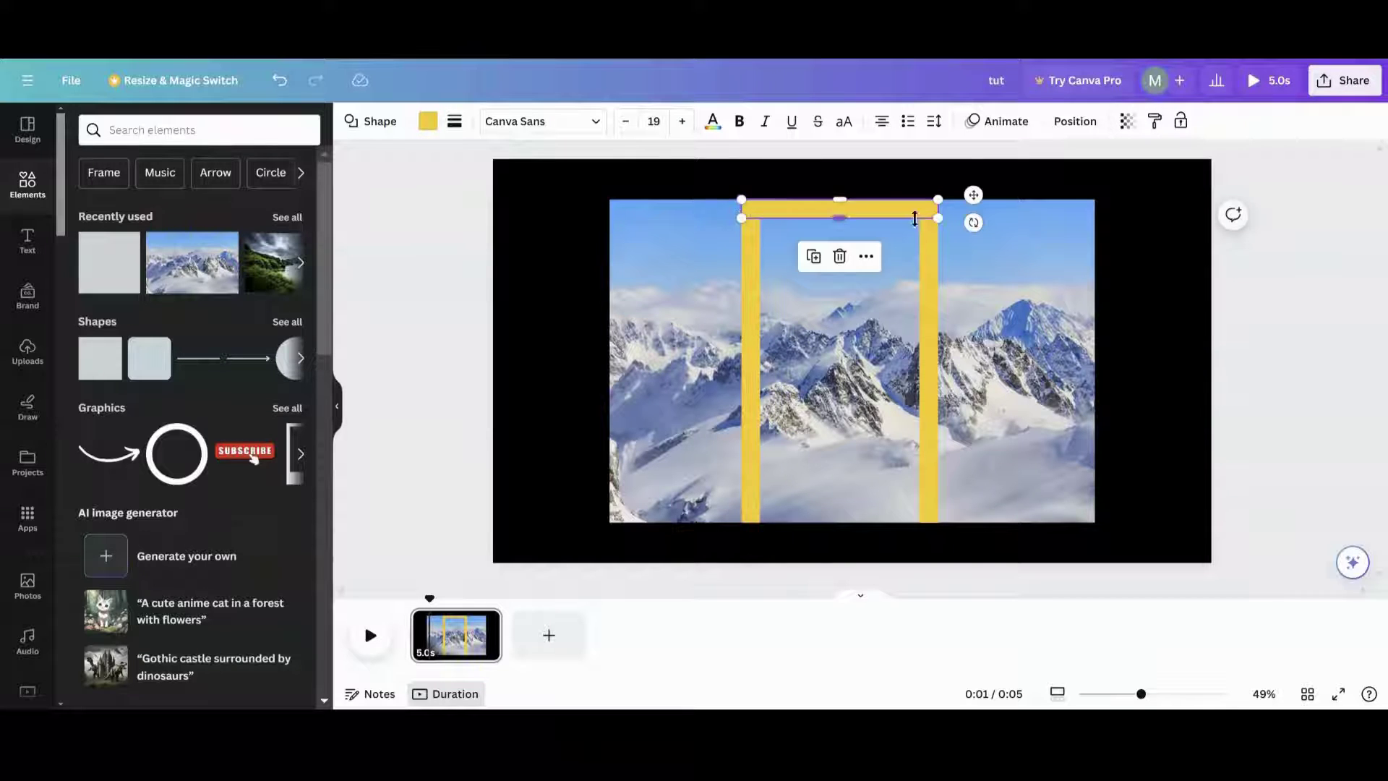
click(814, 257)
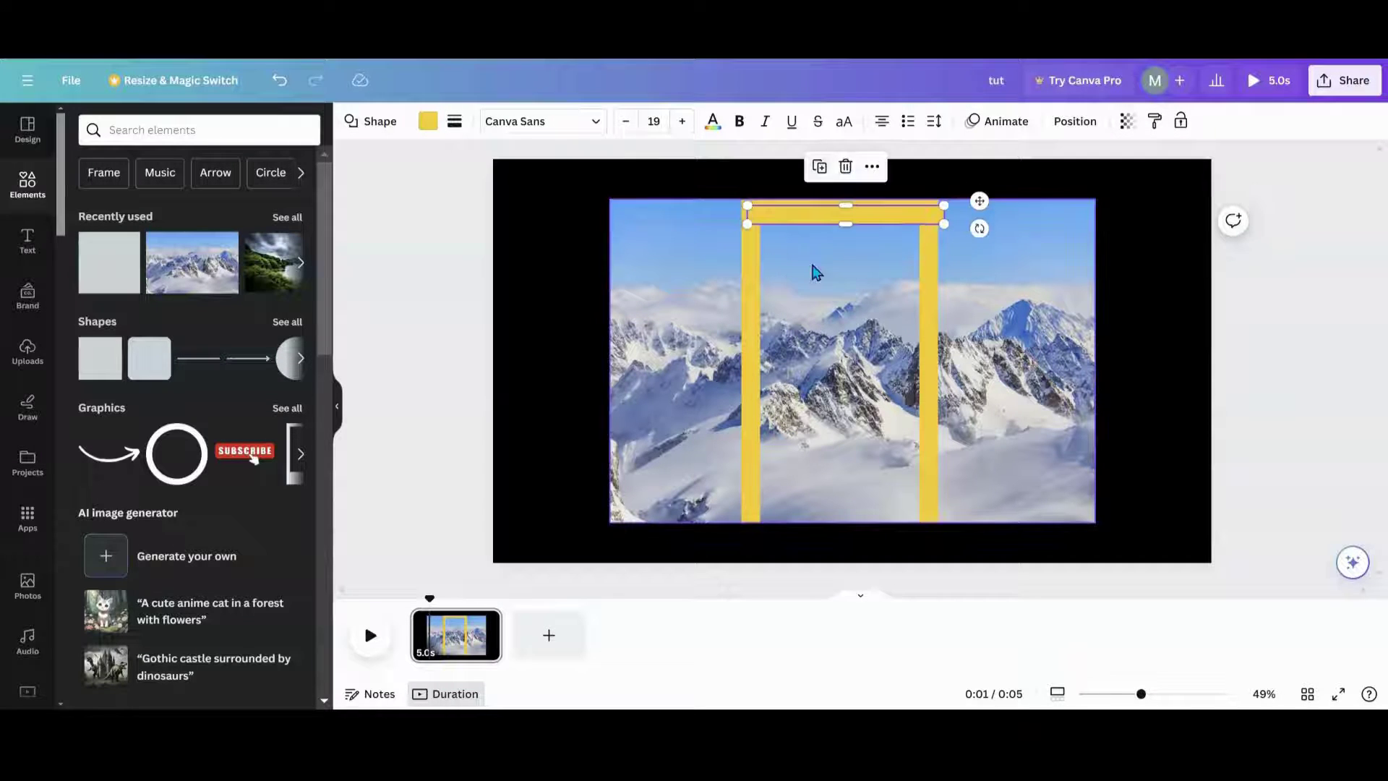
drag(979, 201, 971, 498)
click(991, 379)
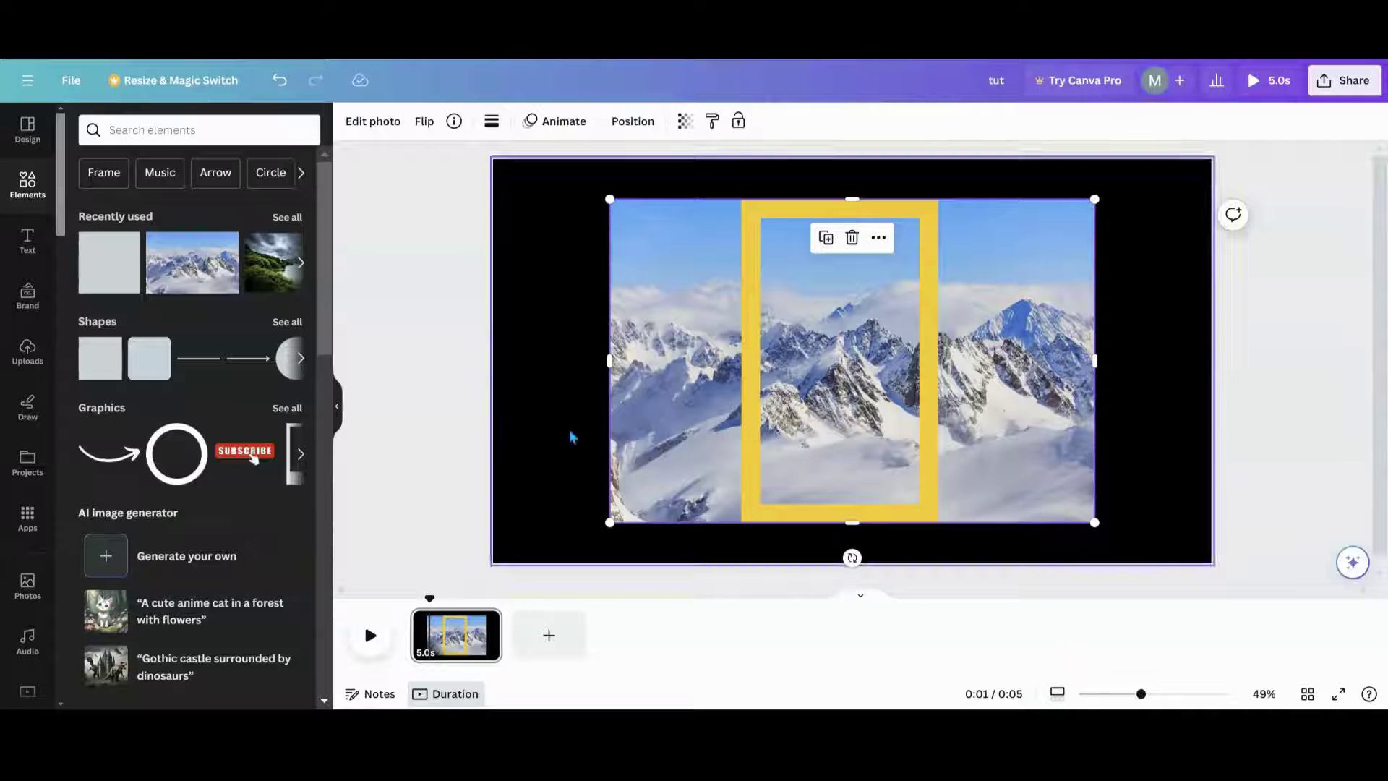
- Add a white heading scaled down to about size 39.9, centred near the top inside the yellow frame
click(27, 241)
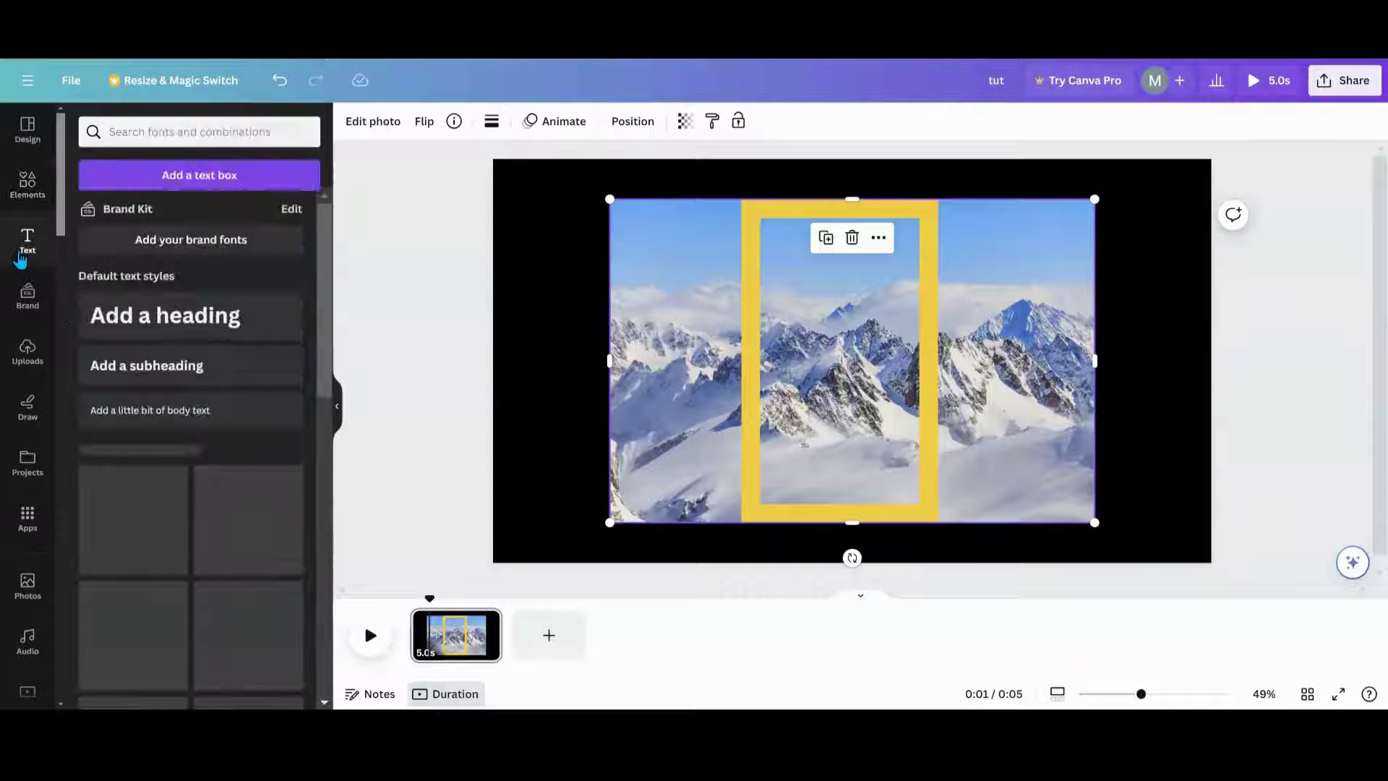
click(285, 332)
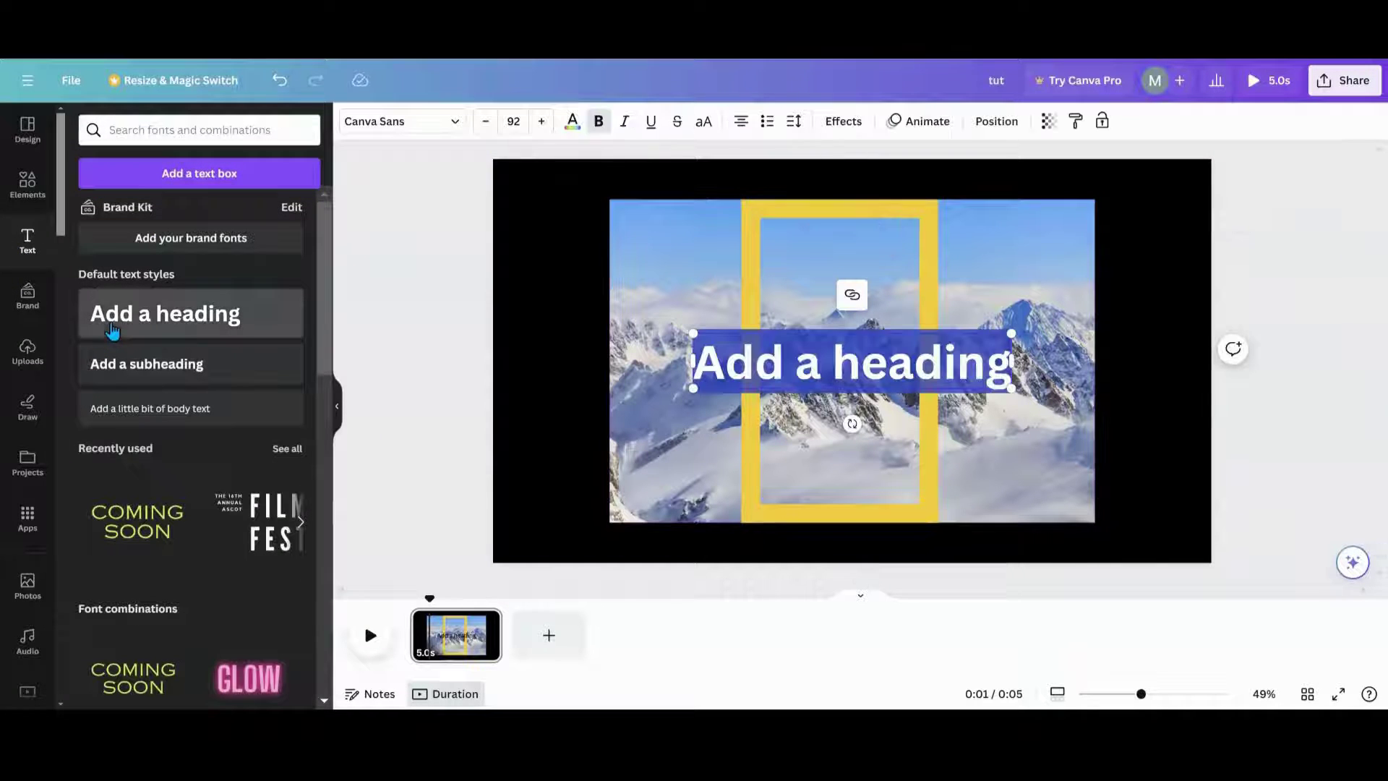
drag(693, 333, 873, 365)
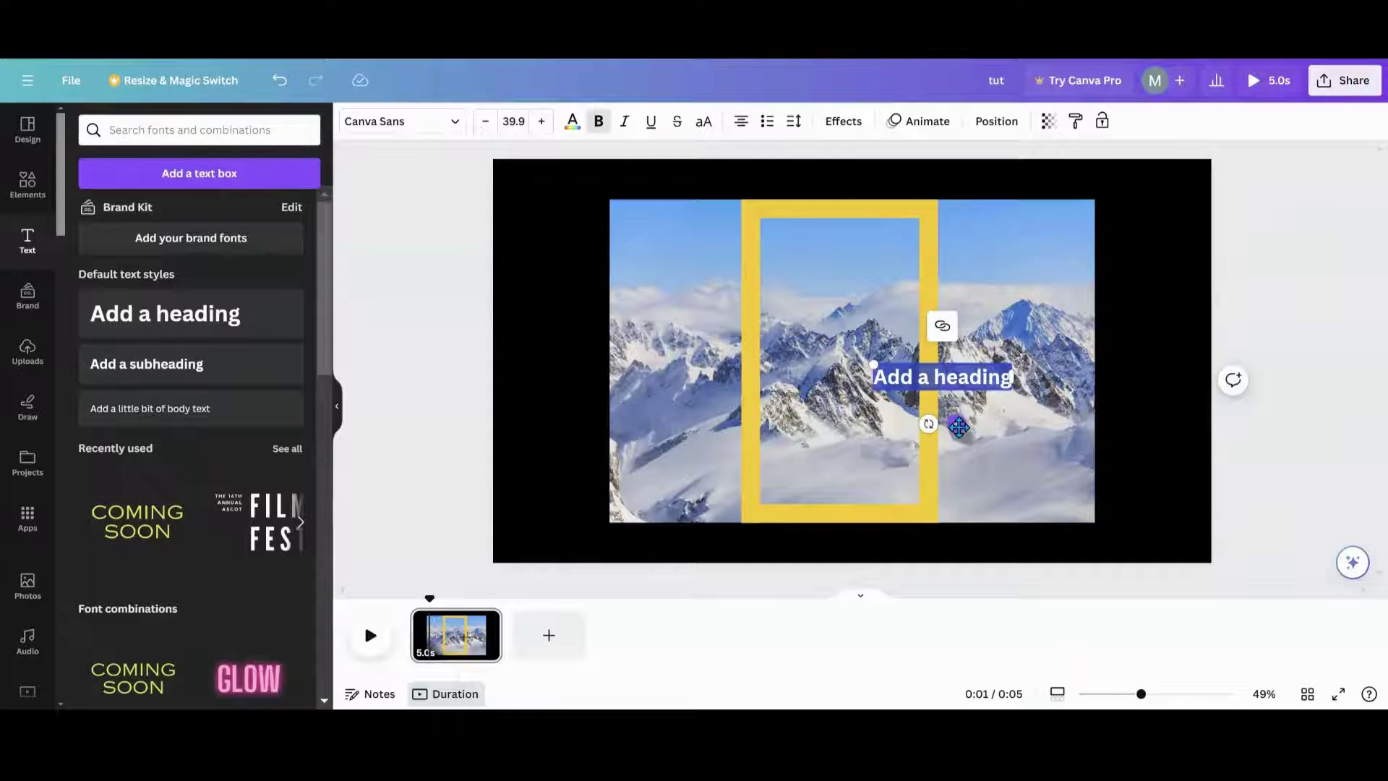
drag(959, 427, 853, 304)
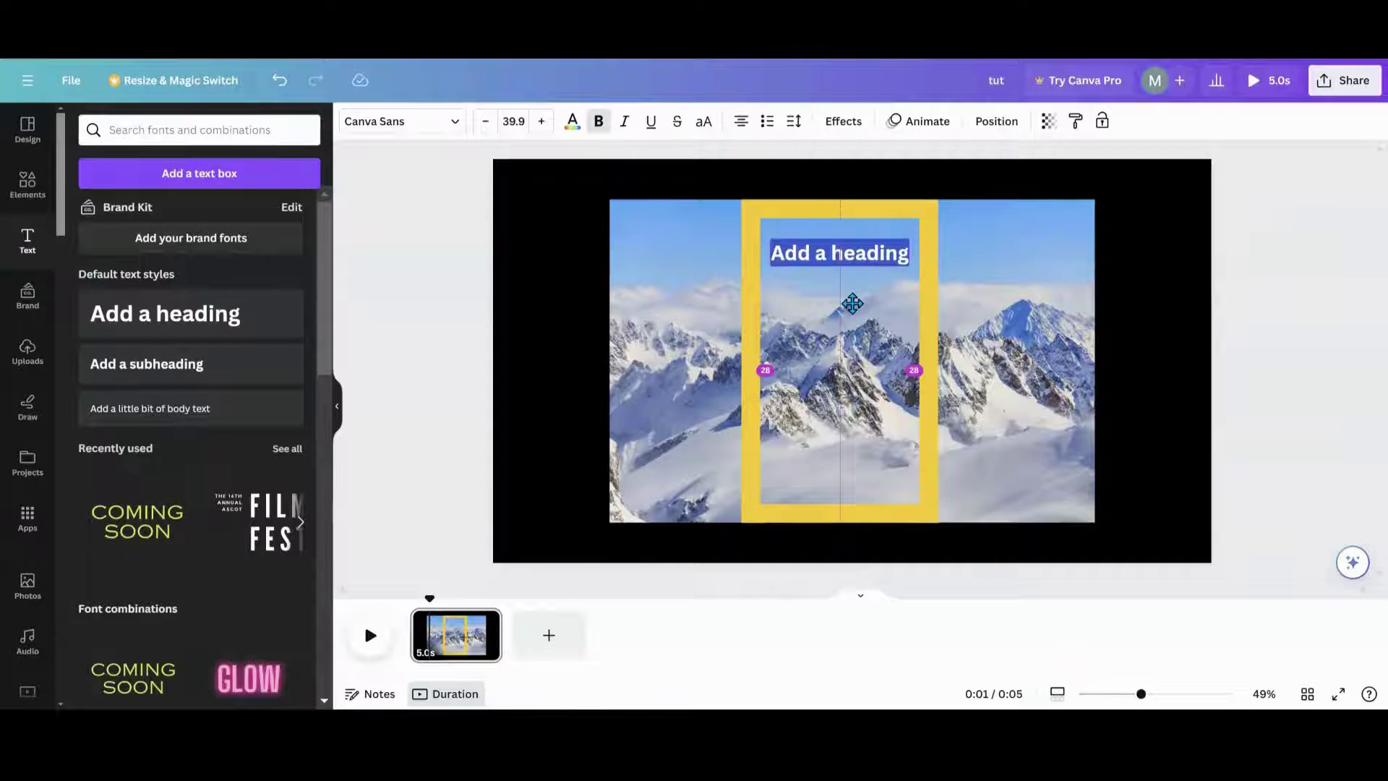
click(572, 121)
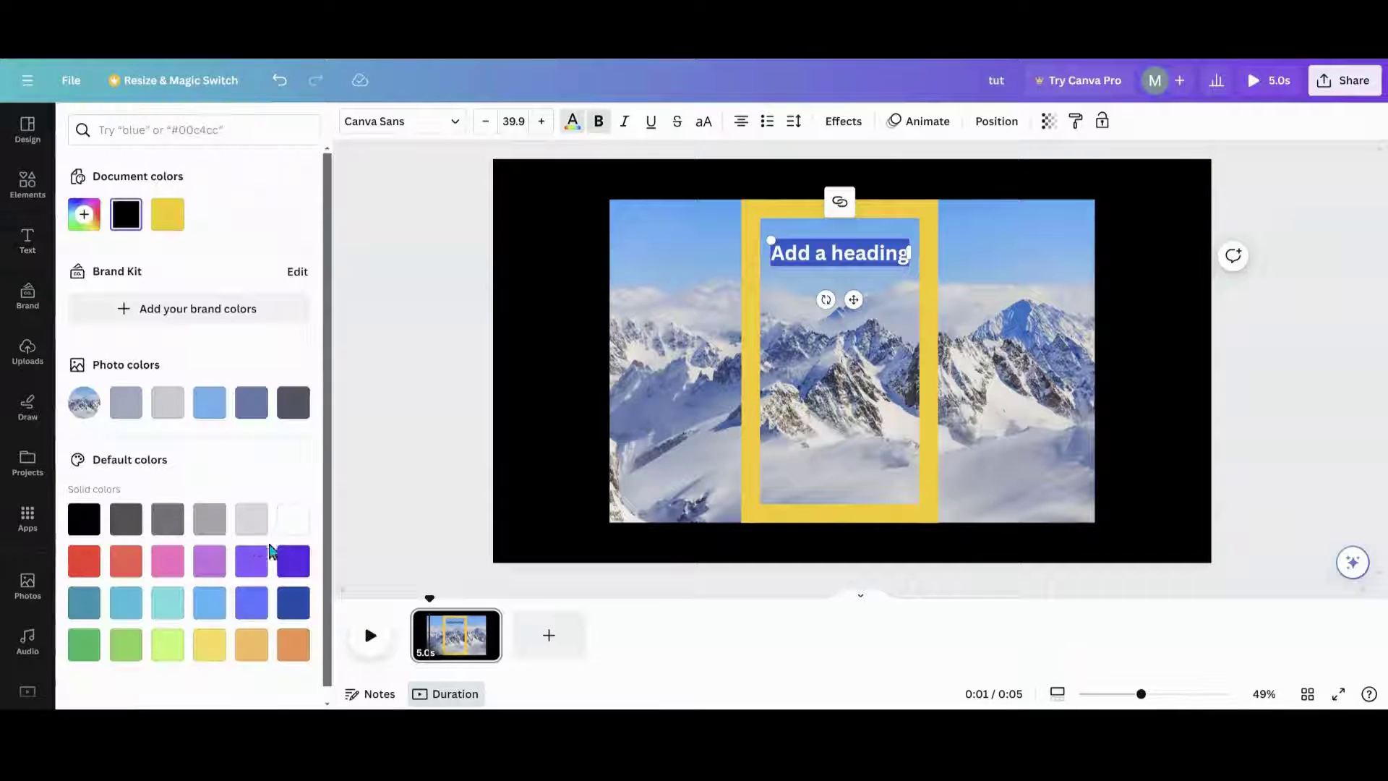
click(292, 522)
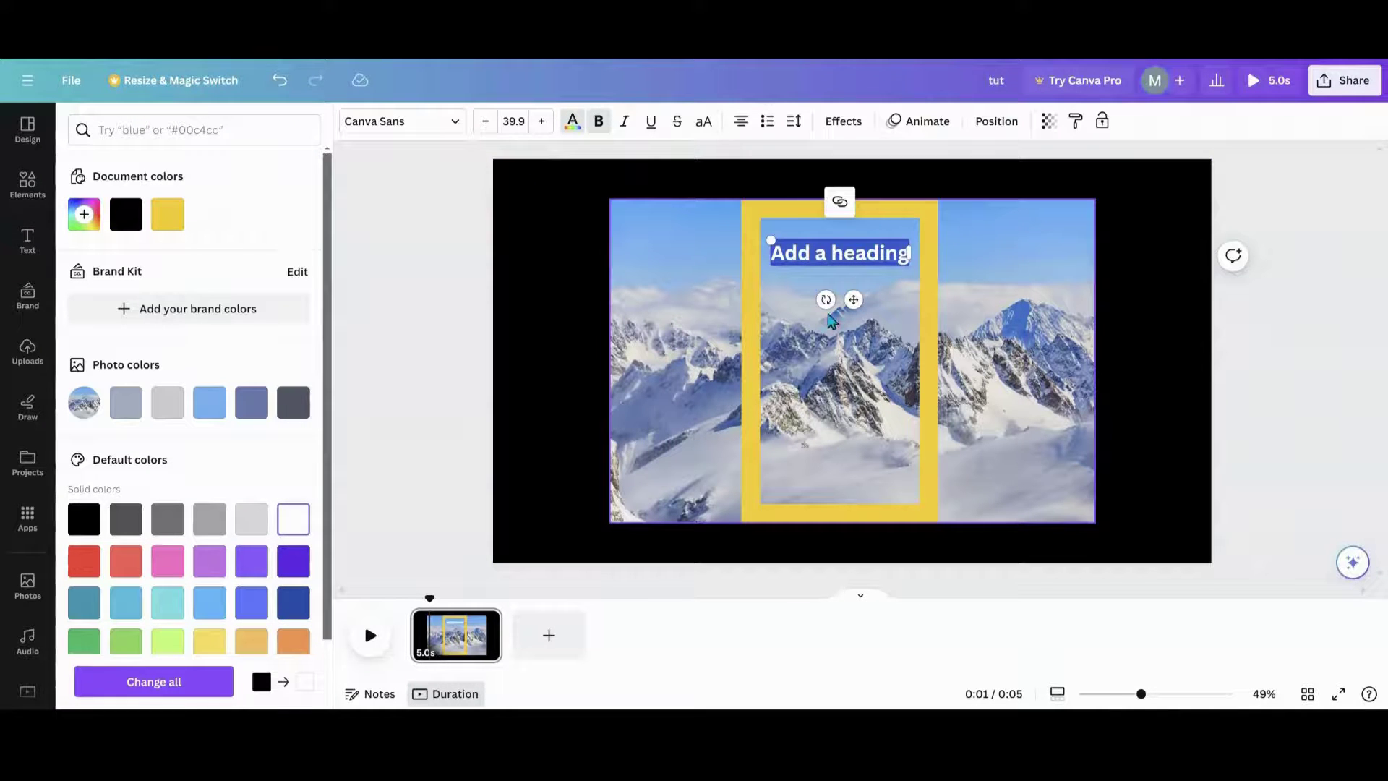
- Add a subheading below the heading and set its text colour to white
click(22, 246)
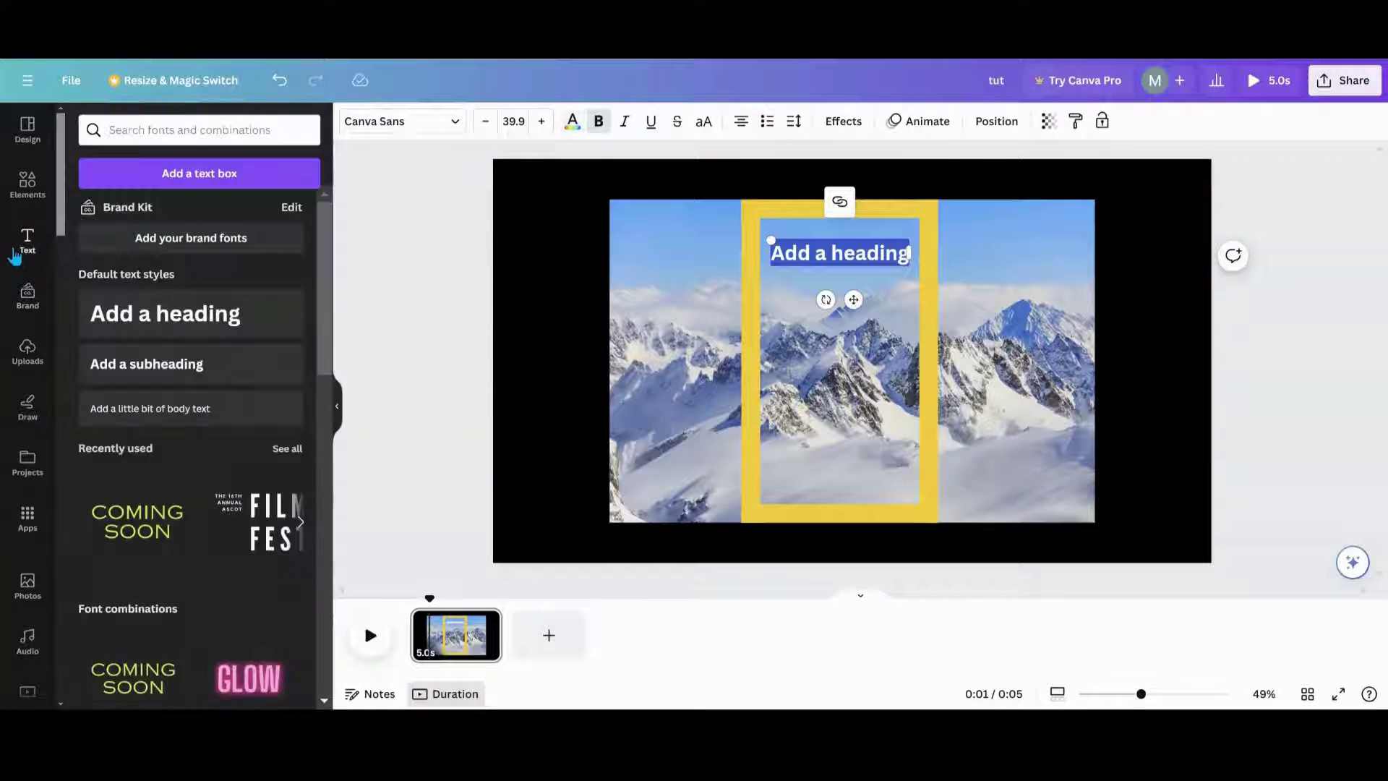
click(104, 365)
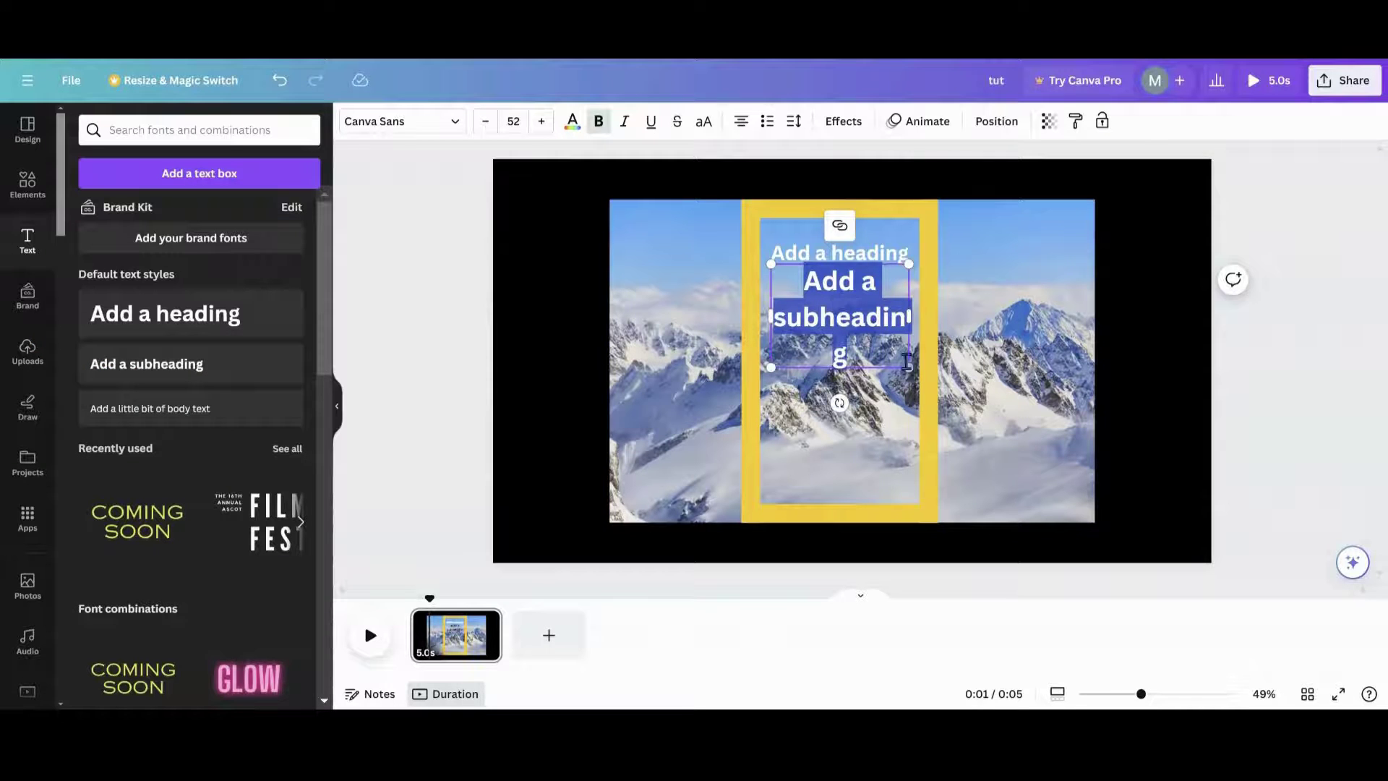
click(570, 123)
click(293, 519)
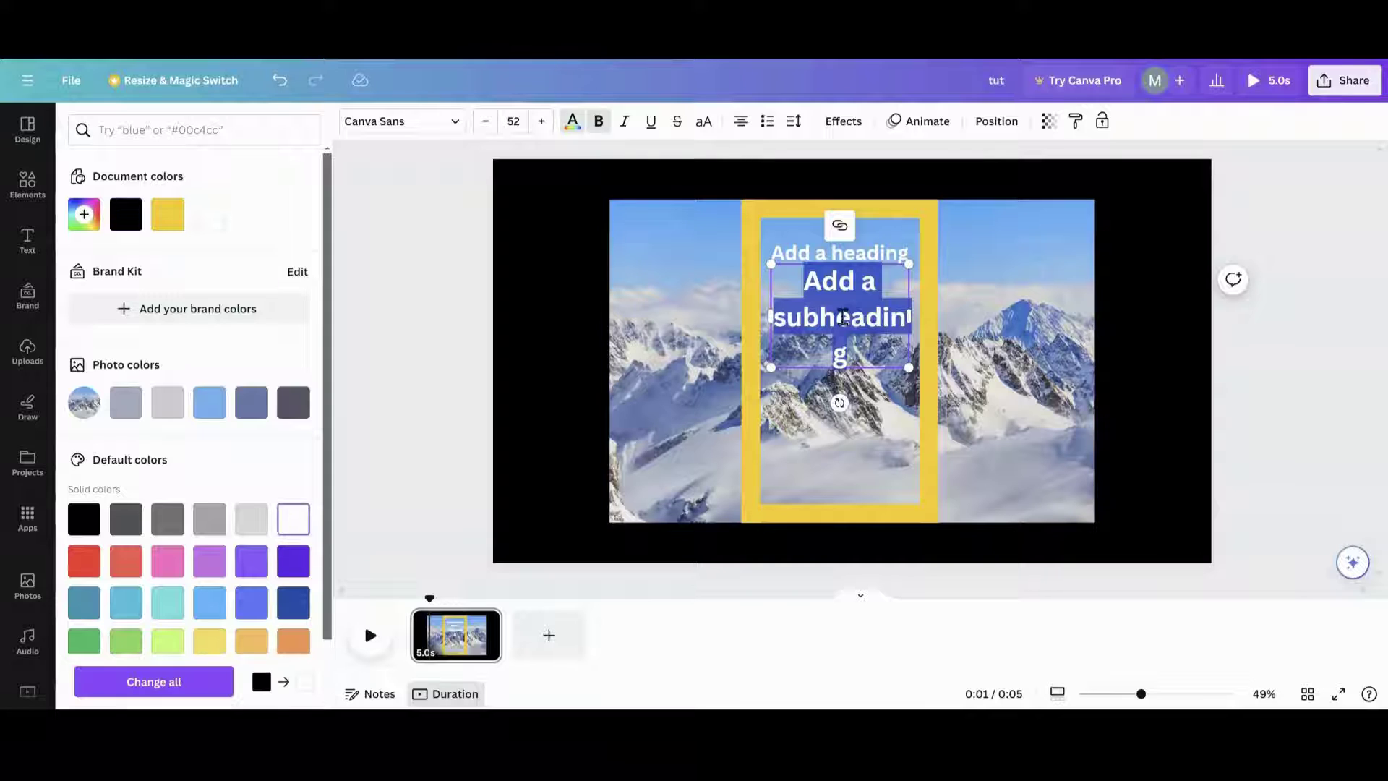
- Delete the final "g" of the subheading and move the text down into the lower half of the yellow frame
click(880, 458)
click(849, 349)
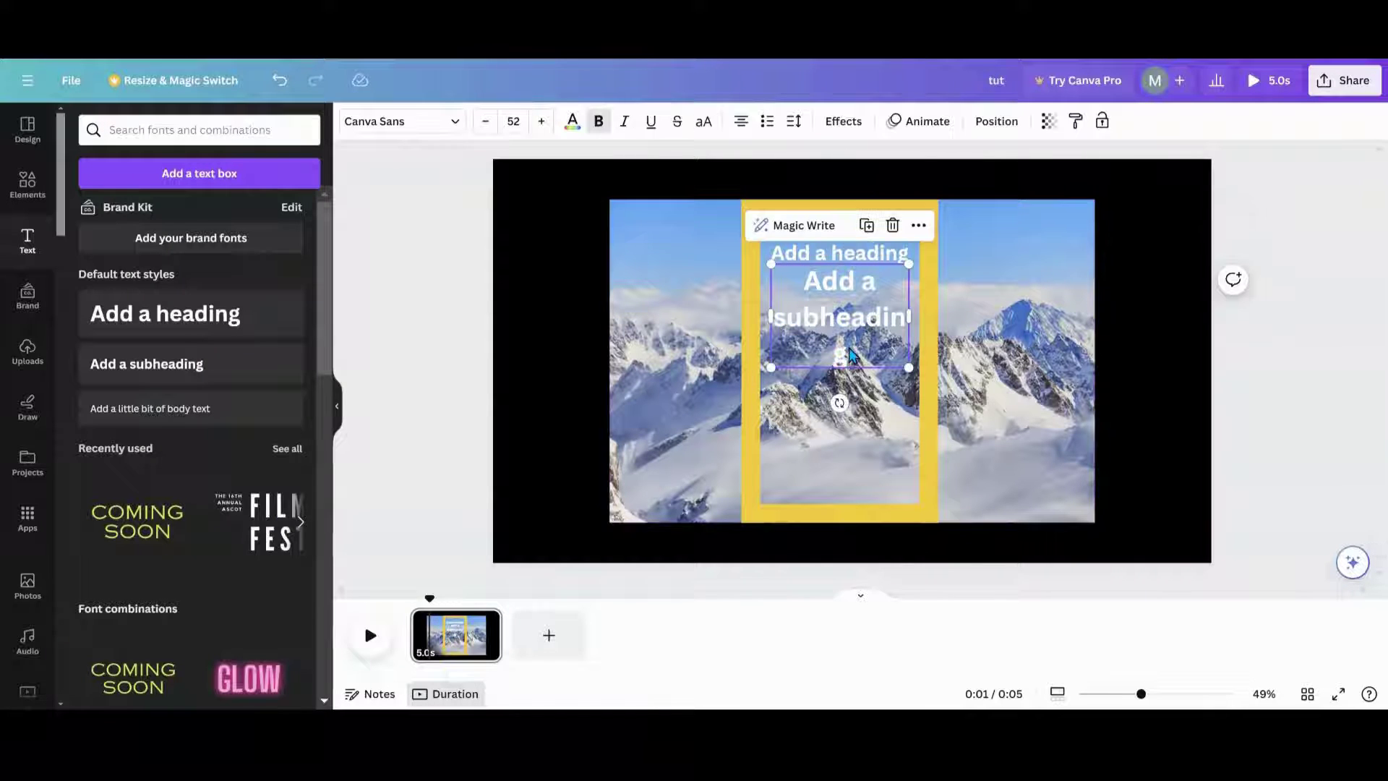
drag(849, 348, 845, 358)
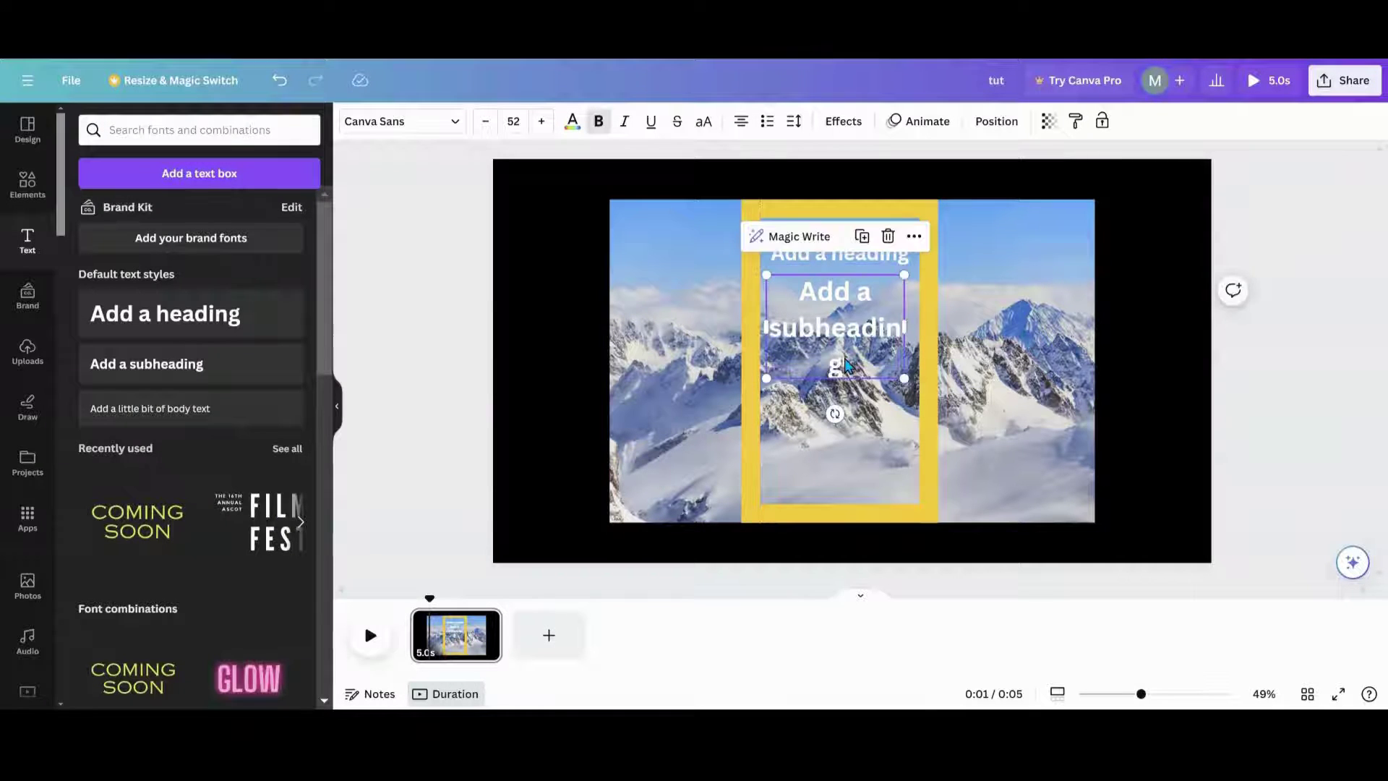
double_click(845, 357)
click(845, 357)
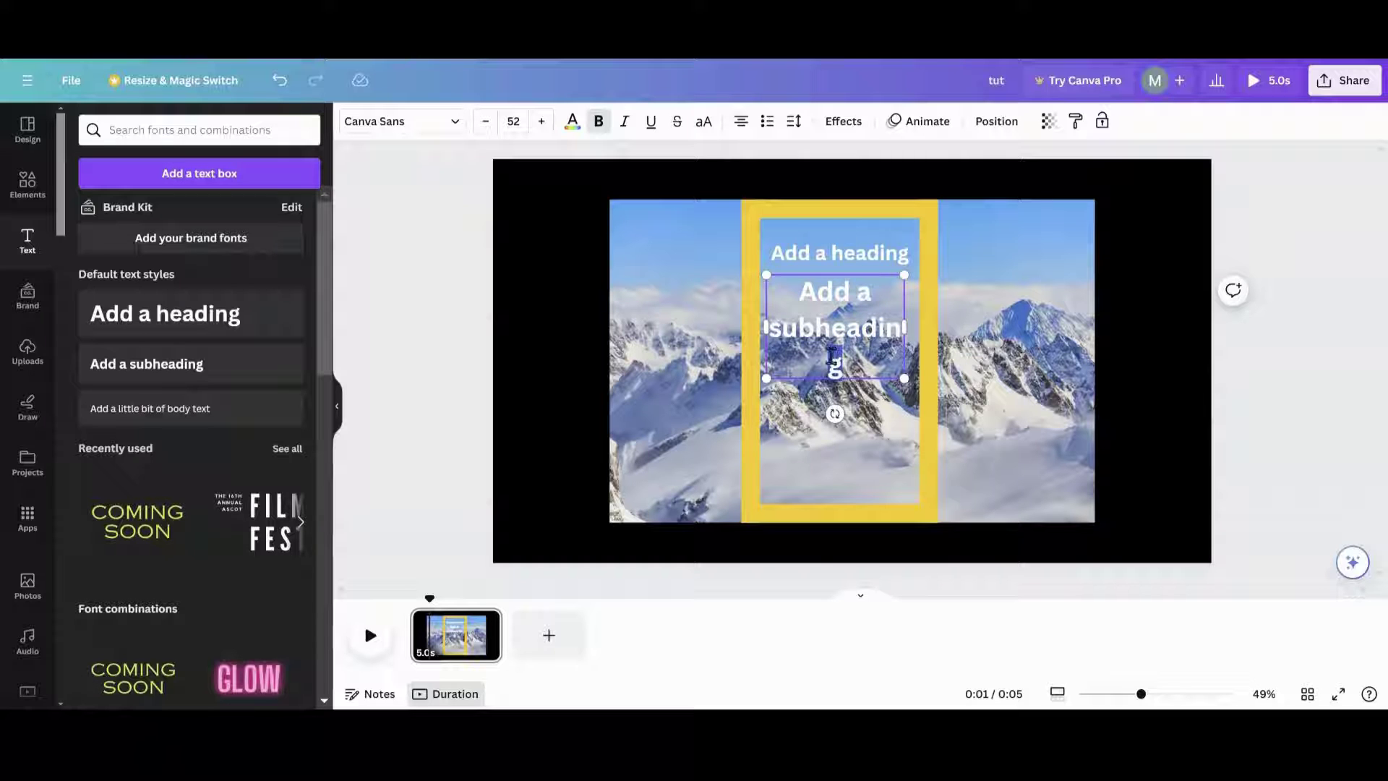
key(BackSpace)
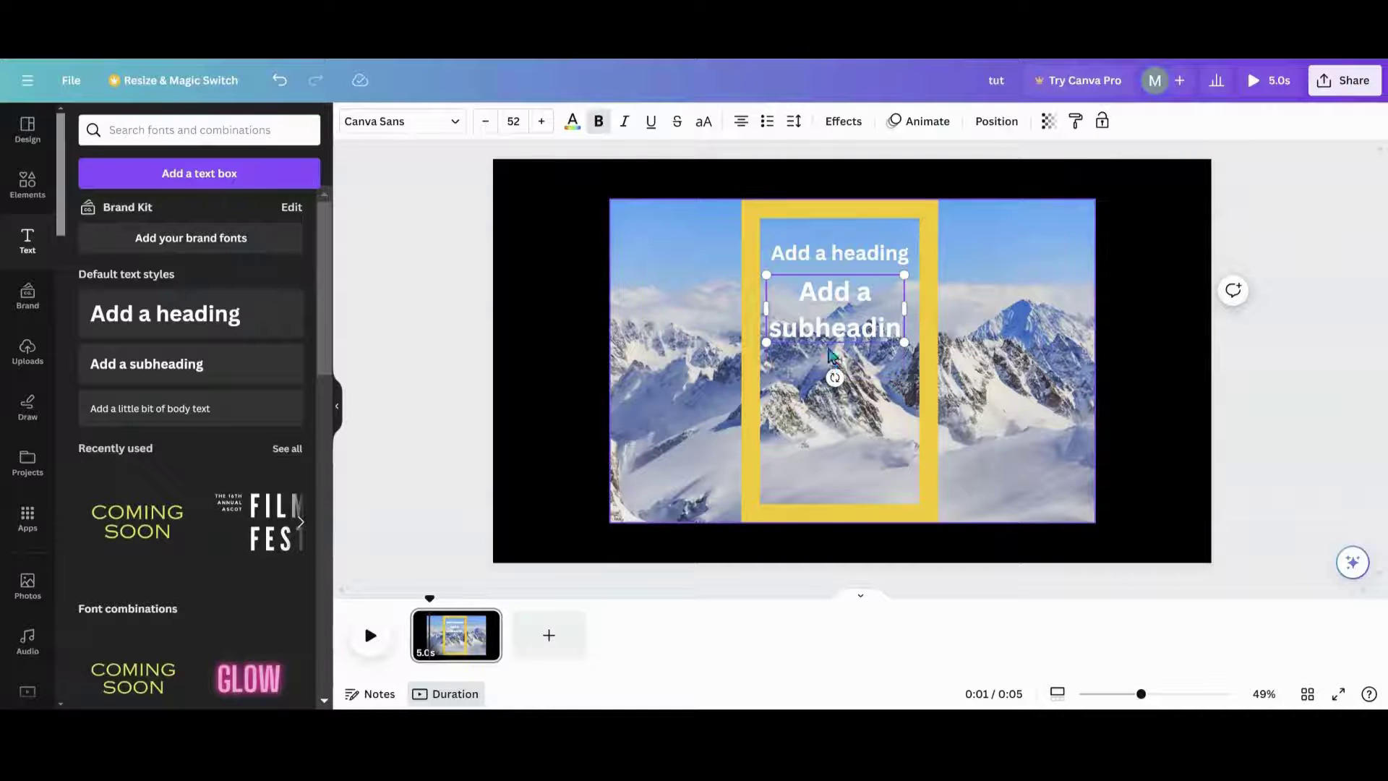
click(848, 383)
drag(815, 310, 817, 415)
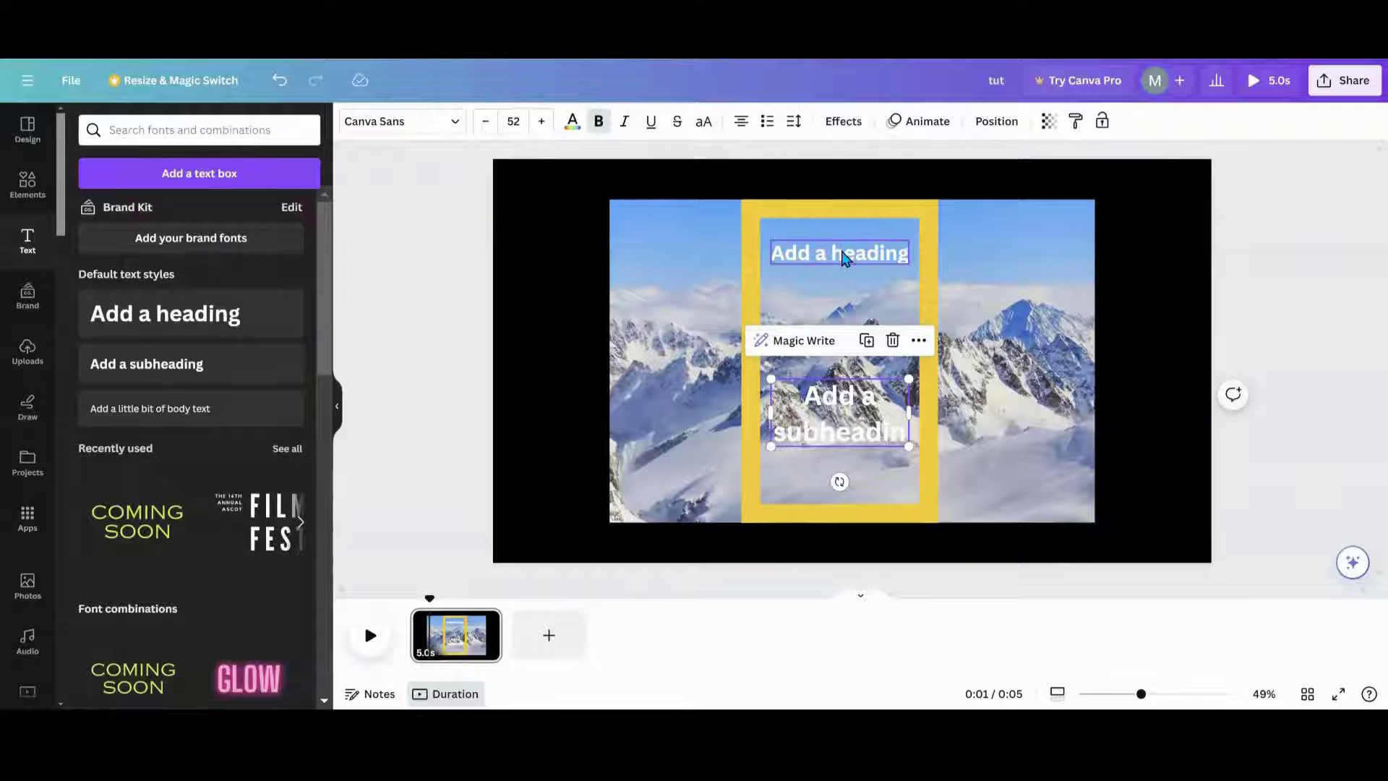
- Insert two line breaks at the end of the heading text
click(844, 257)
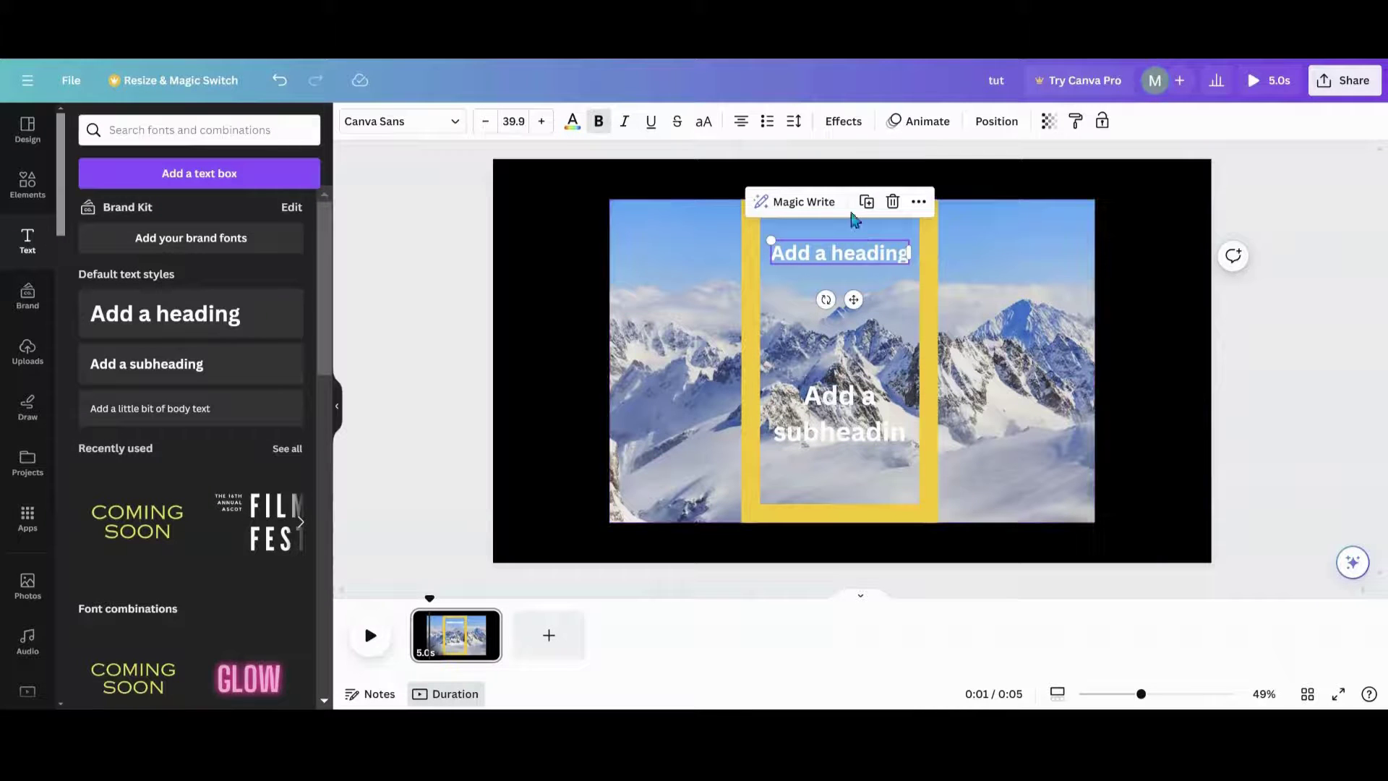
double_click(906, 258)
click(906, 258)
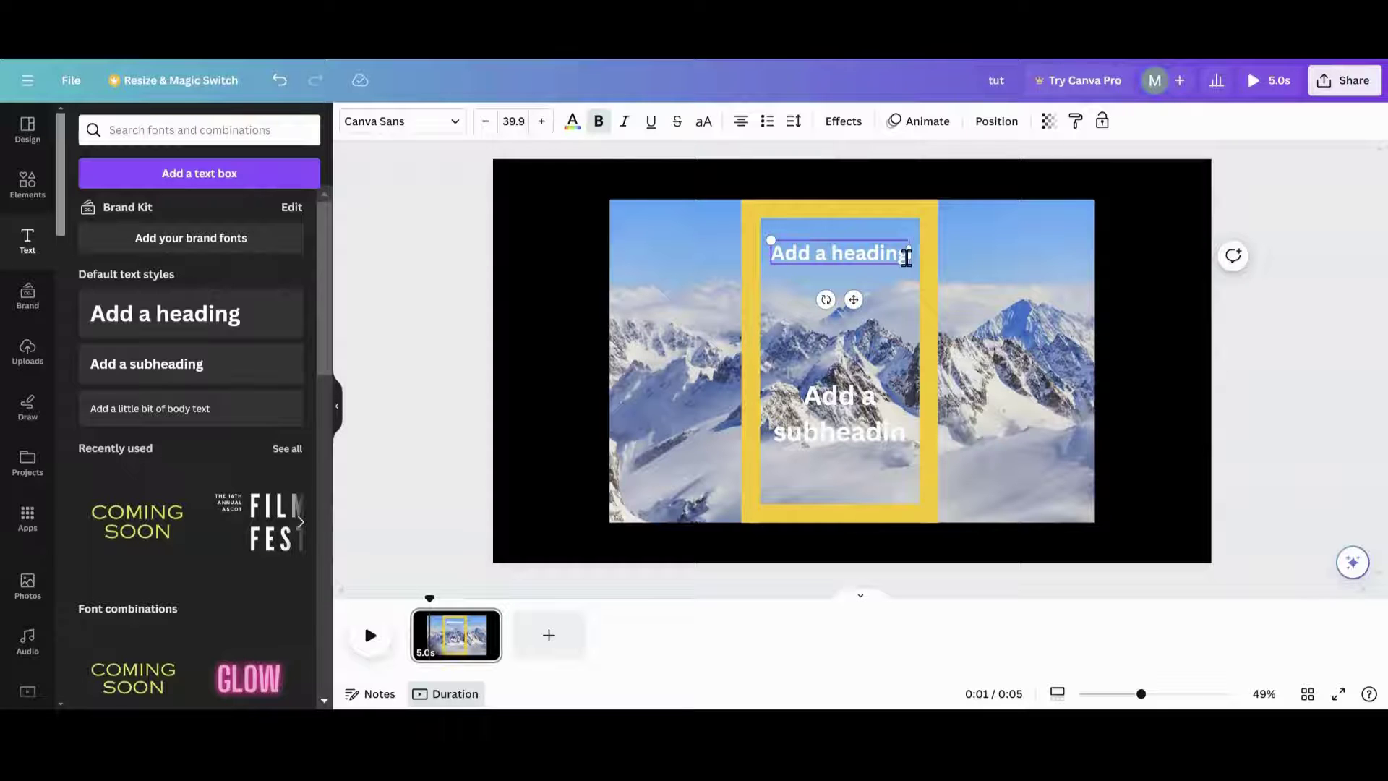
key(Return)
key(Return)
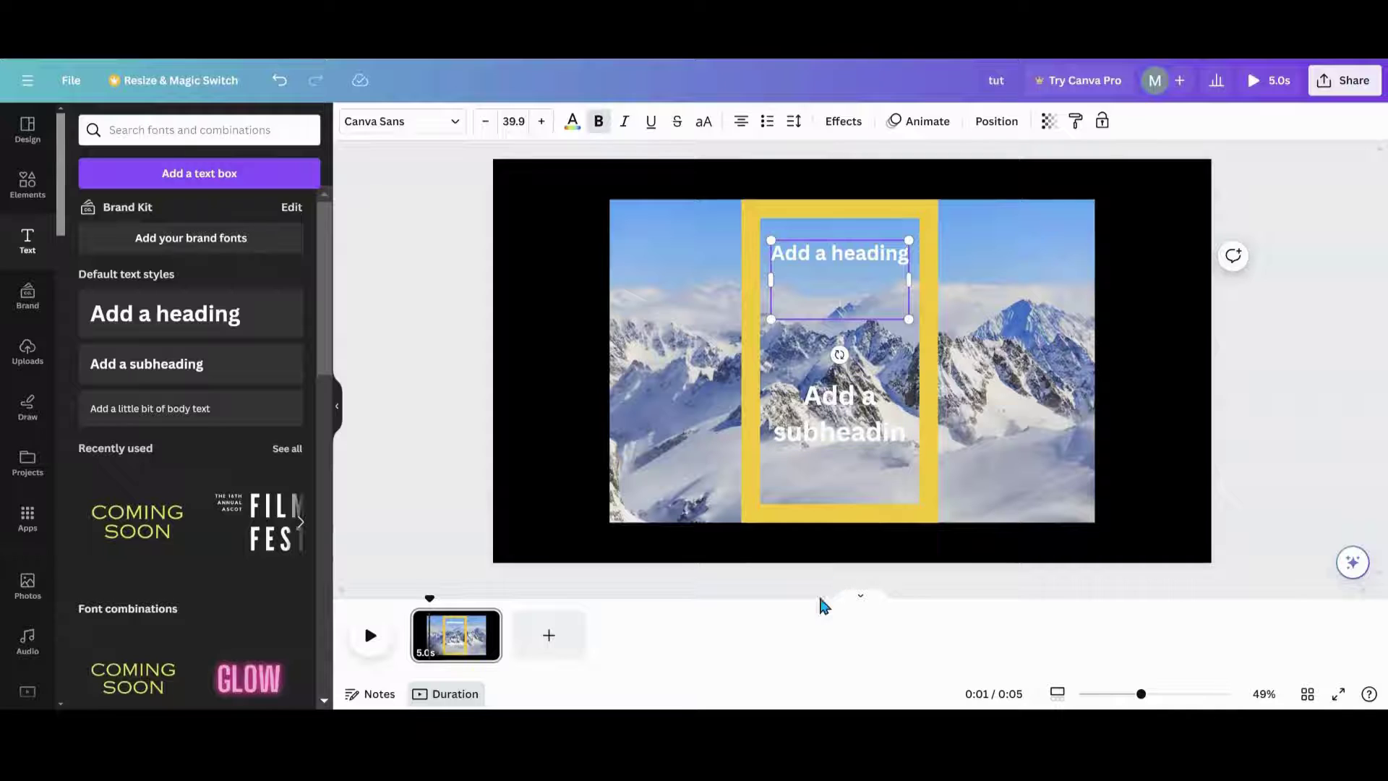
- Insert a blank line before the subheading text
click(813, 404)
click(808, 397)
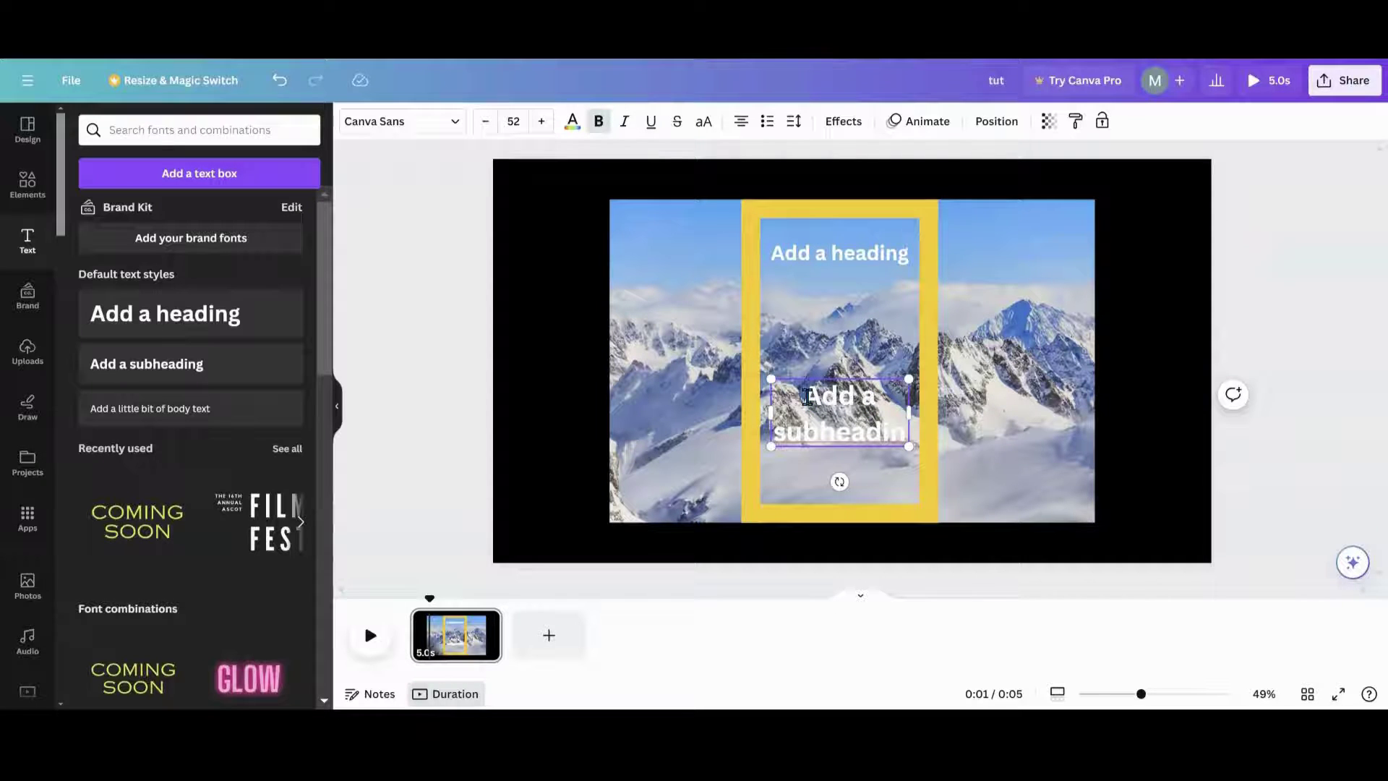
key(Return)
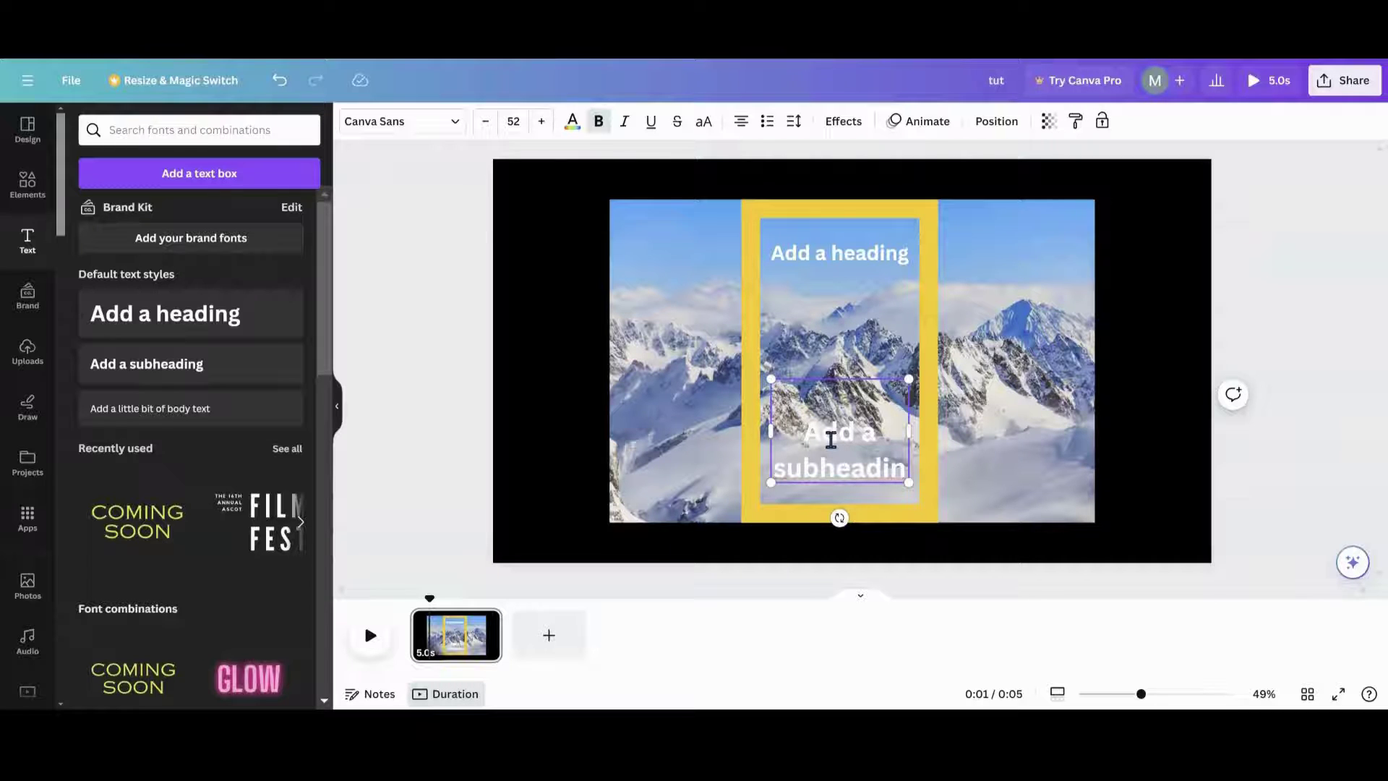
- Nudge the subheading and the heading slightly upward inside the yellow frame
click(1081, 428)
mouse_move(861, 427)
mouse_down()
mouse_move(856, 564)
mouse_move(861, 410)
mouse_up()
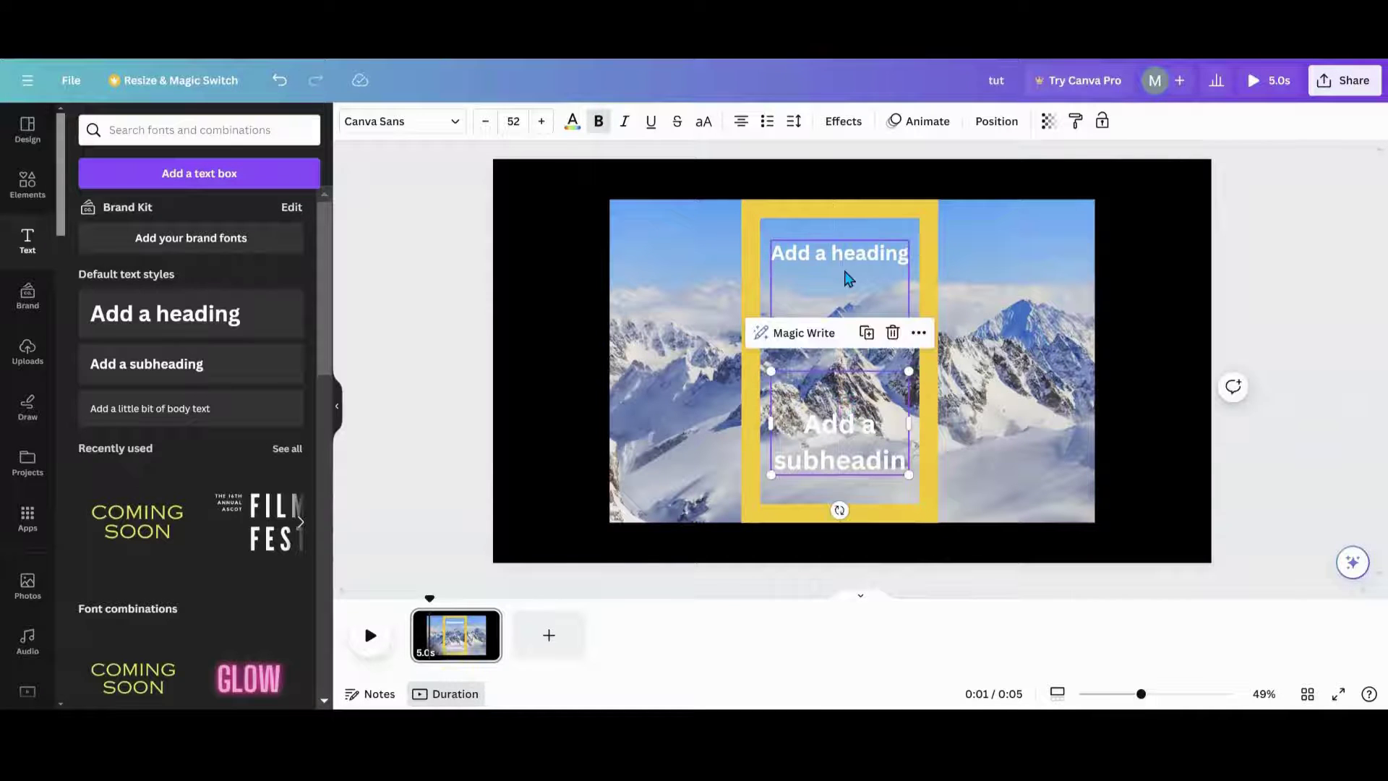
mouse_move(848, 278)
mouse_down()
mouse_move(846, 171)
mouse_move(837, 251)
mouse_move(855, 284)
mouse_up()
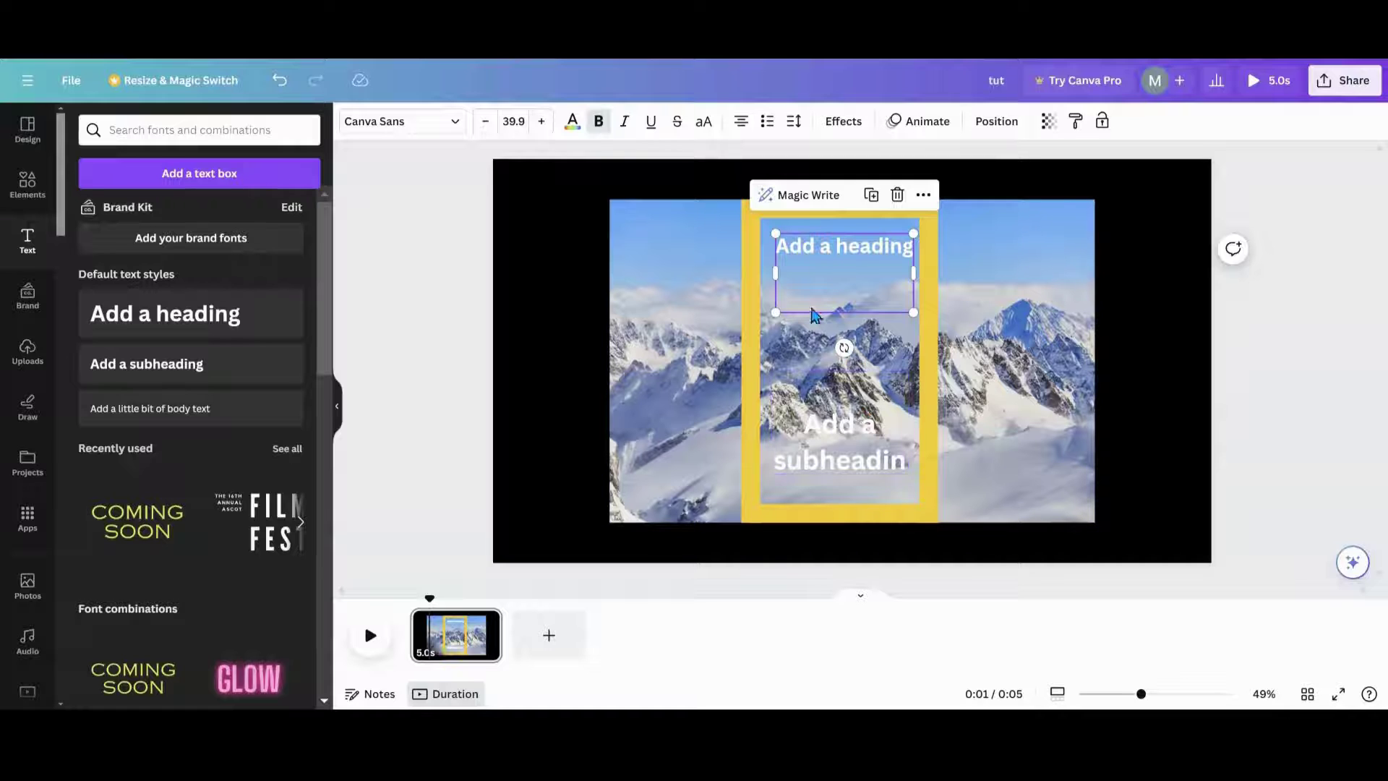
- Add a white square shape and reduce its height to a thin strip just above the subheading text
click(32, 188)
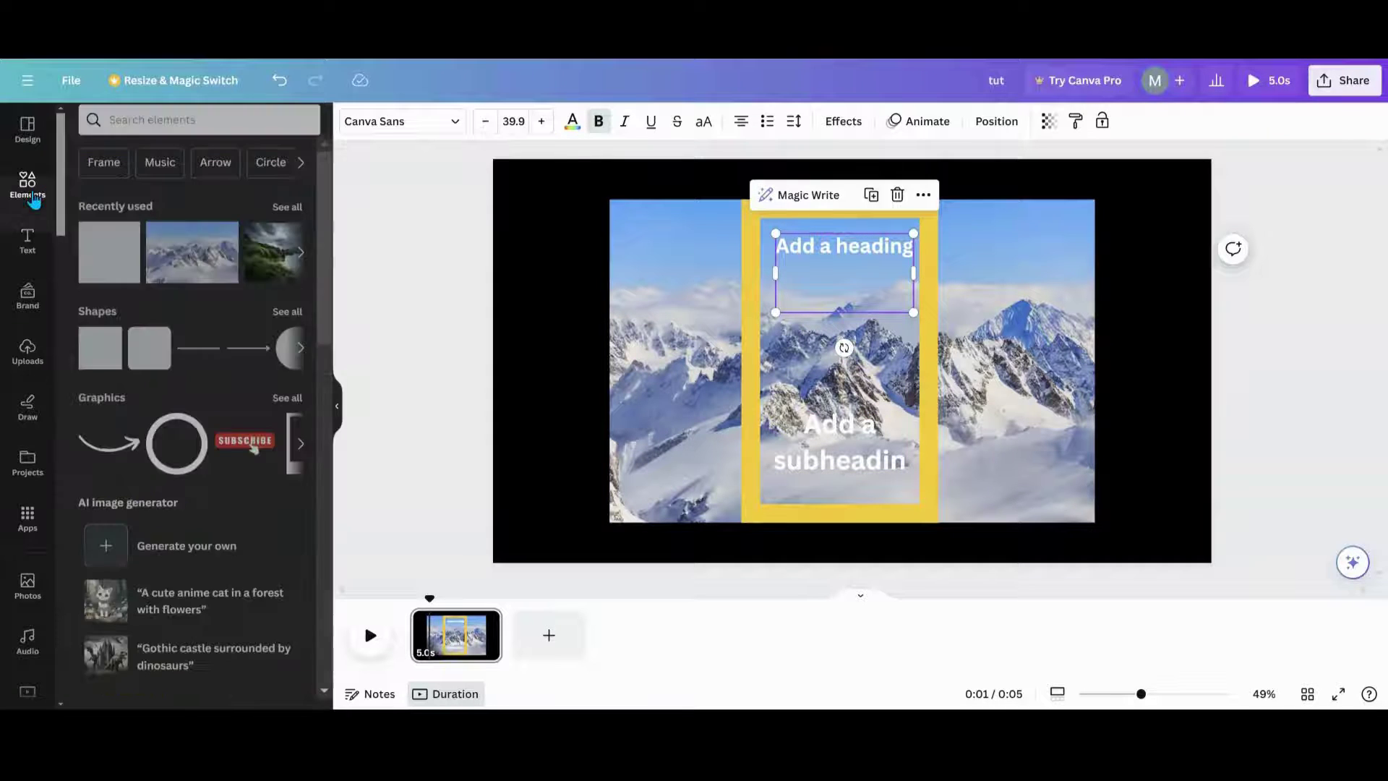
click(102, 272)
click(428, 121)
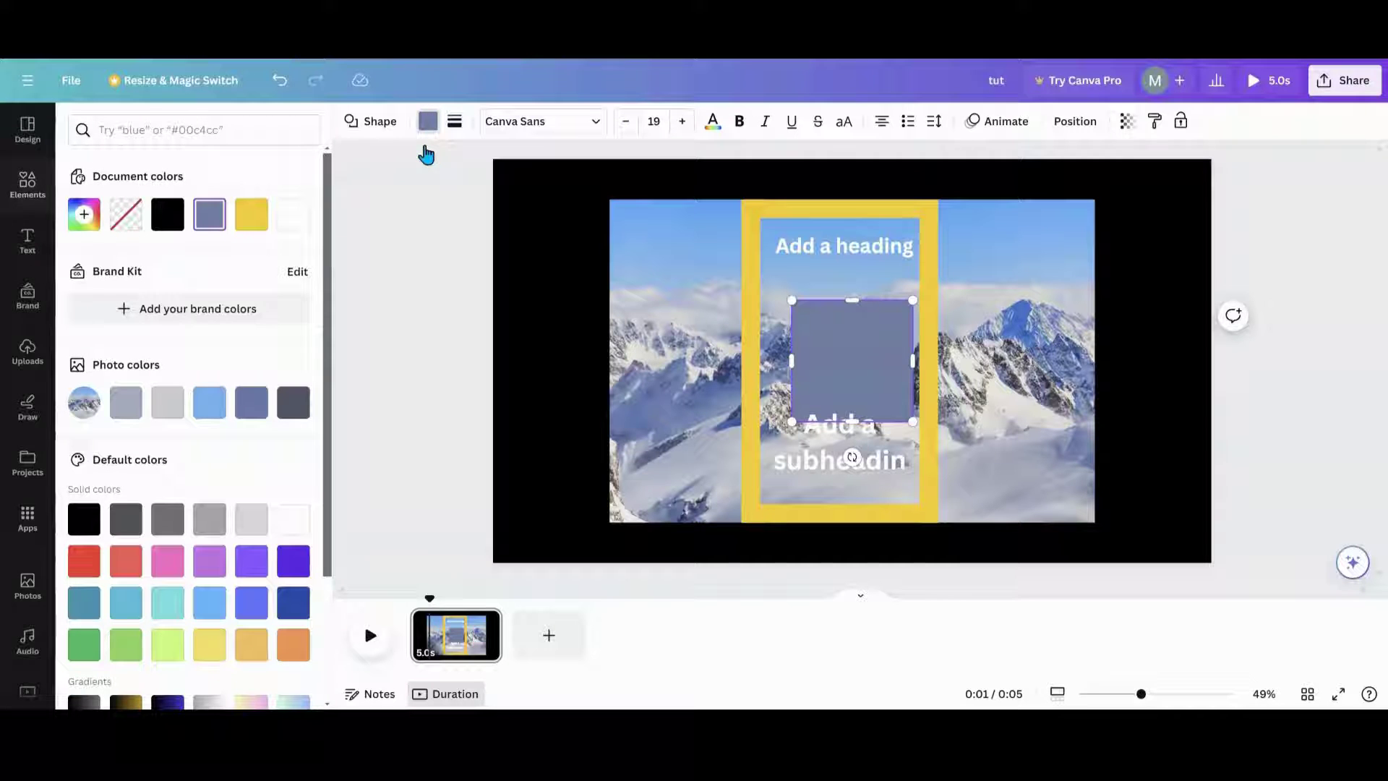
click(294, 523)
drag(853, 300, 844, 400)
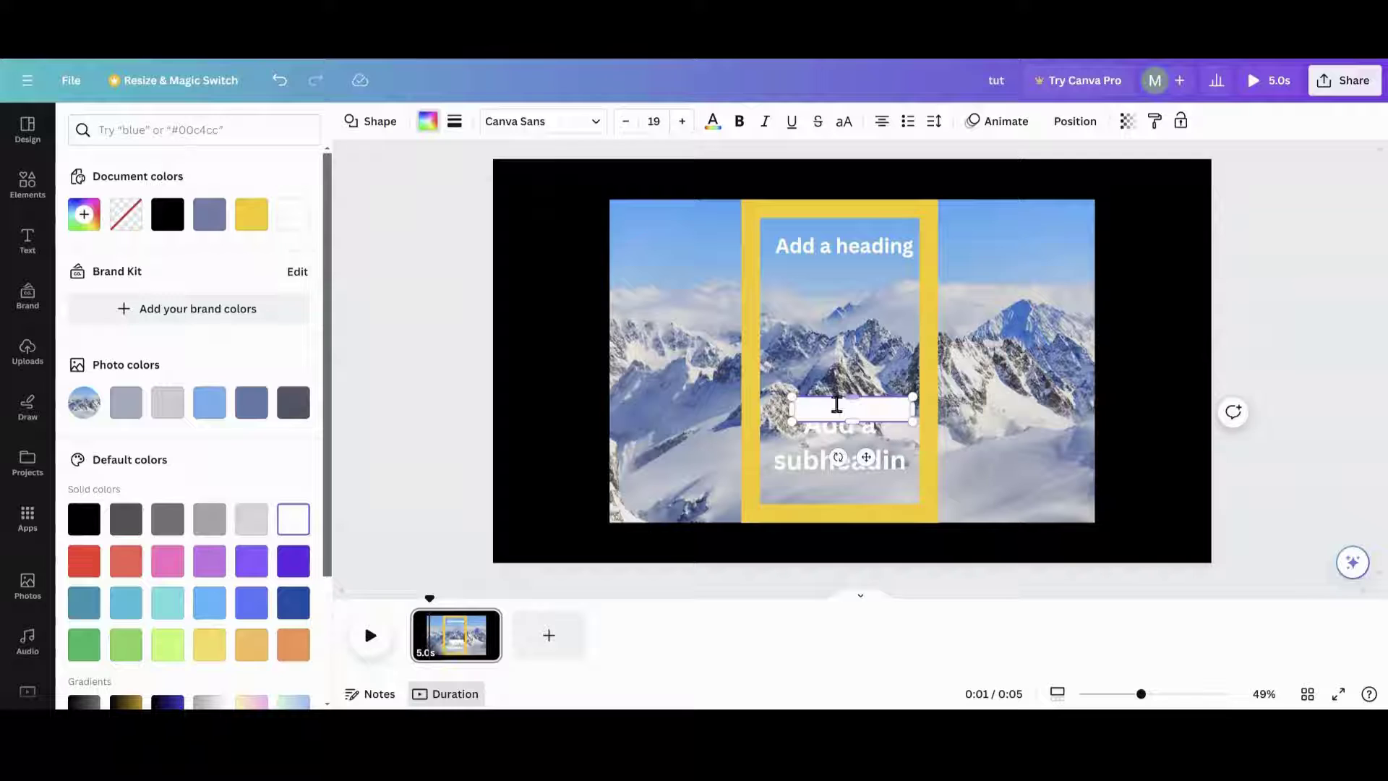
- Add the recently used barcode graphic and shrink it to fit on the right end of the white strip
click(29, 186)
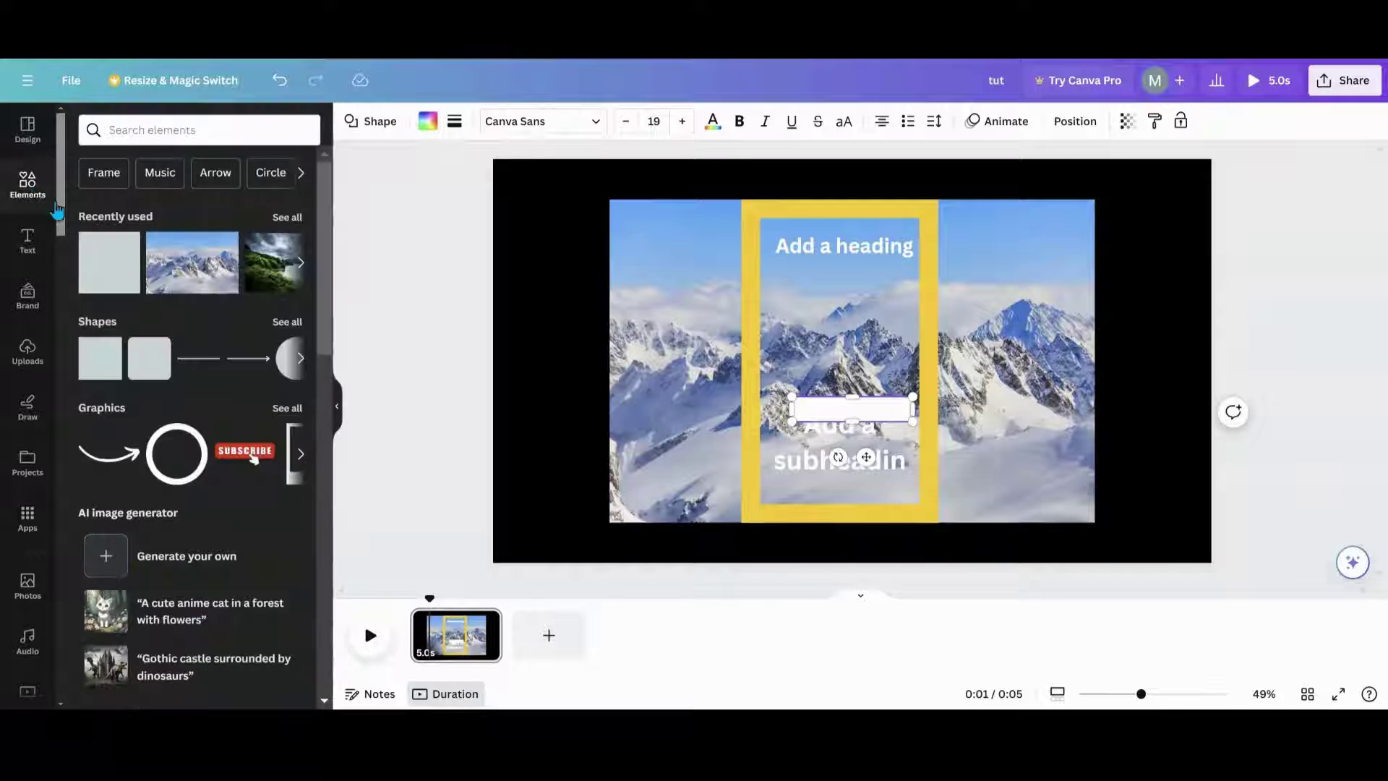
click(287, 217)
scroll(234, 462, down, 3)
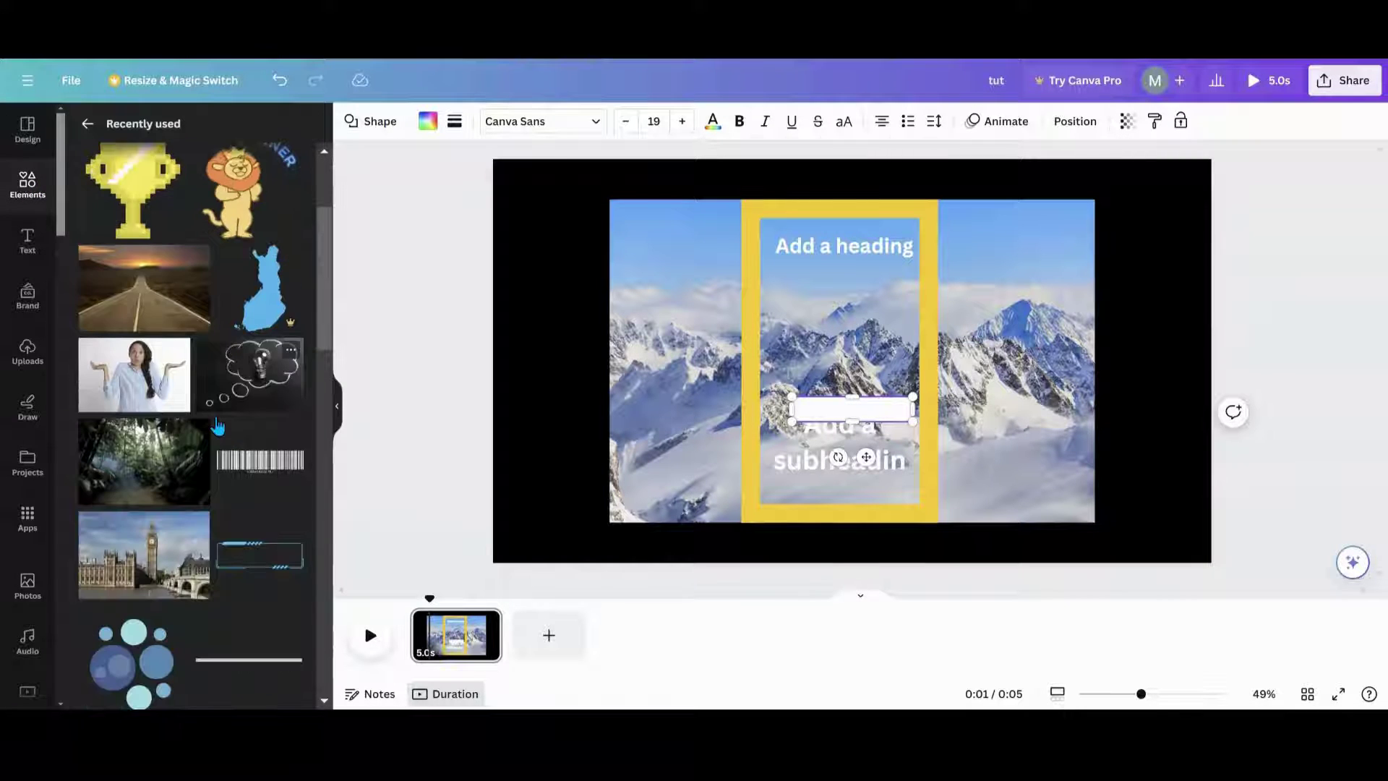
click(234, 463)
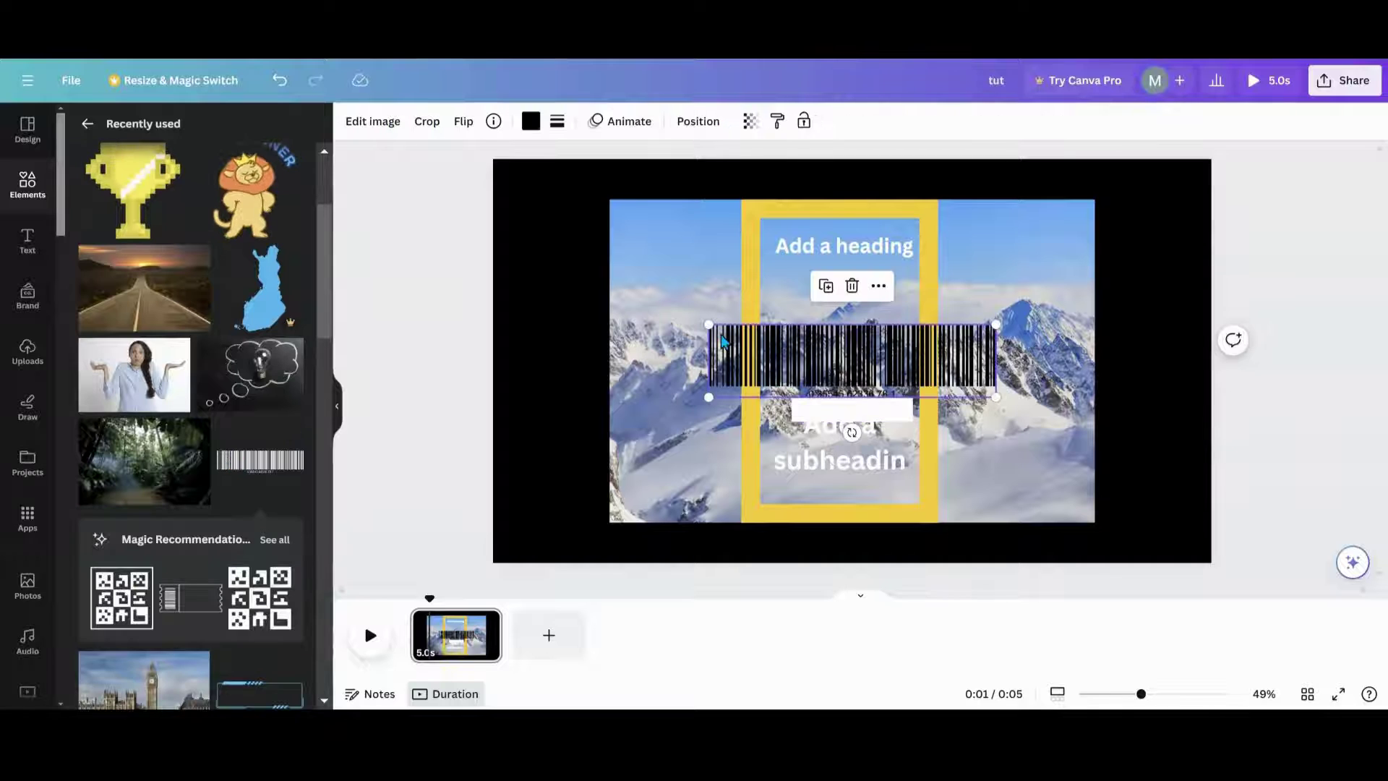
drag(707, 320, 904, 451)
- Select the white strip in the layer list and shrink it to a small backing just around the barcode
click(822, 409)
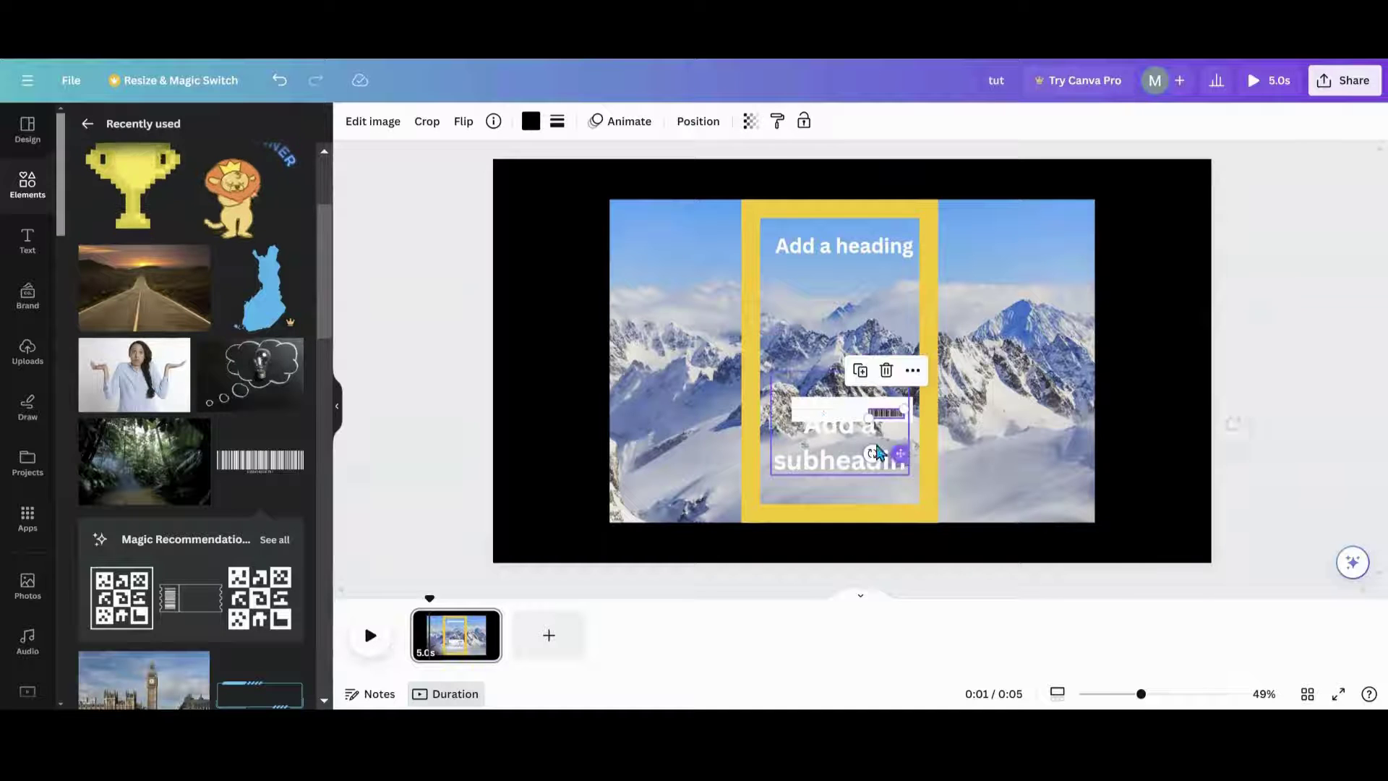
click(822, 409)
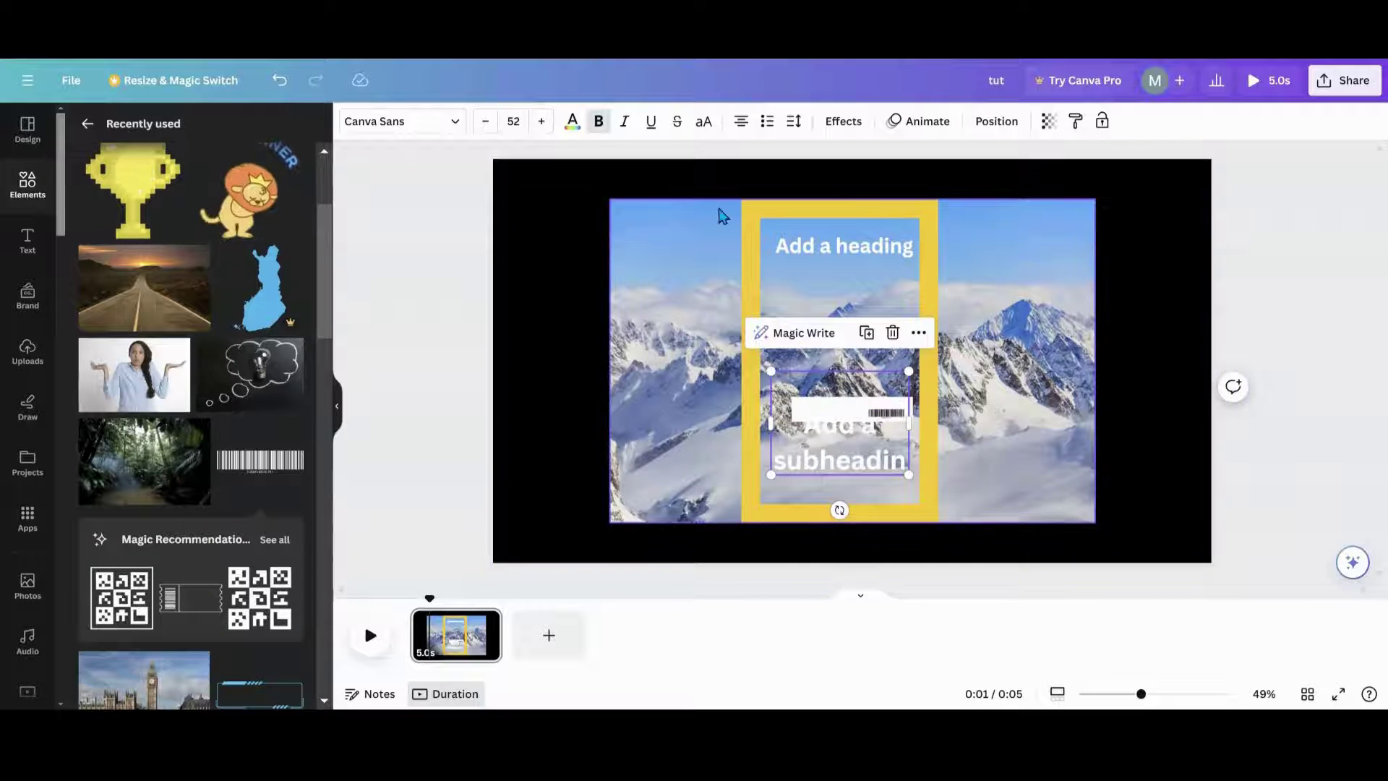
click(991, 124)
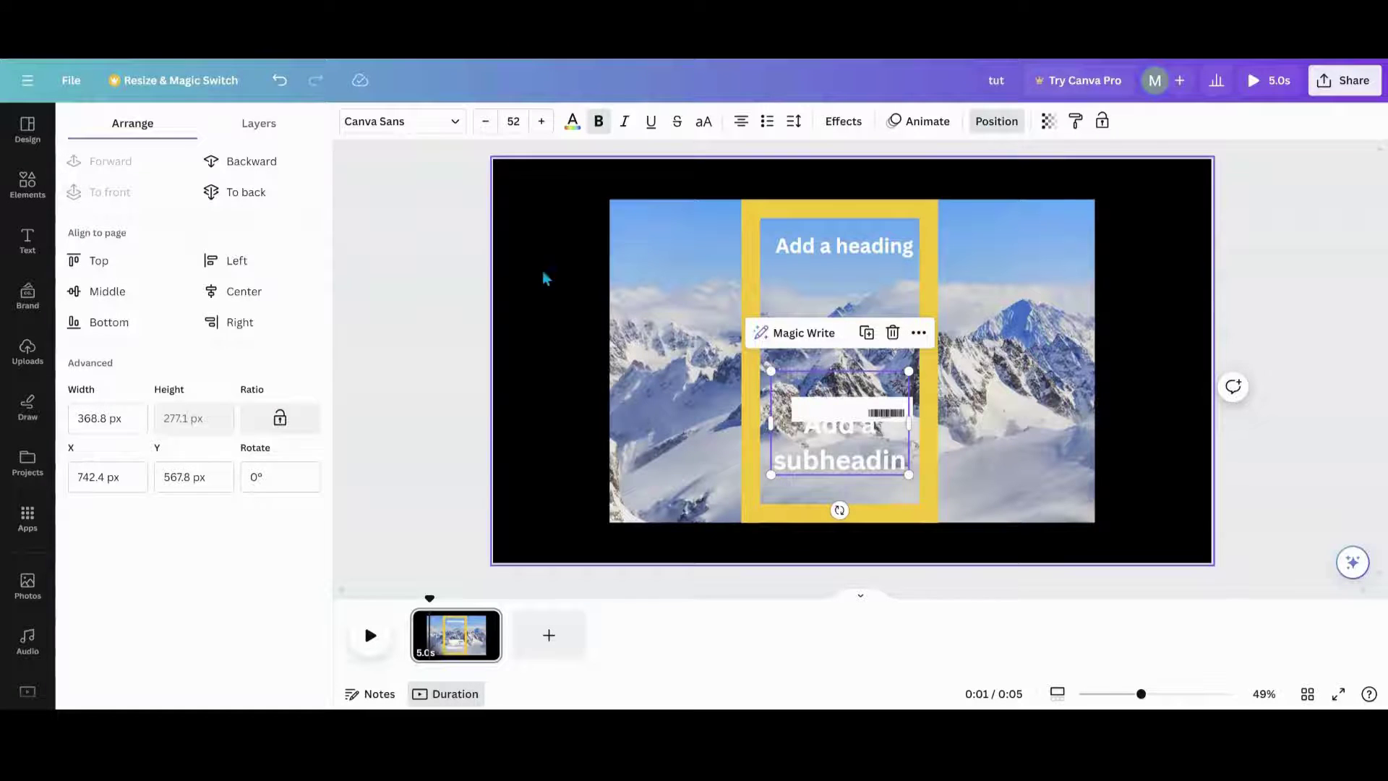
click(282, 131)
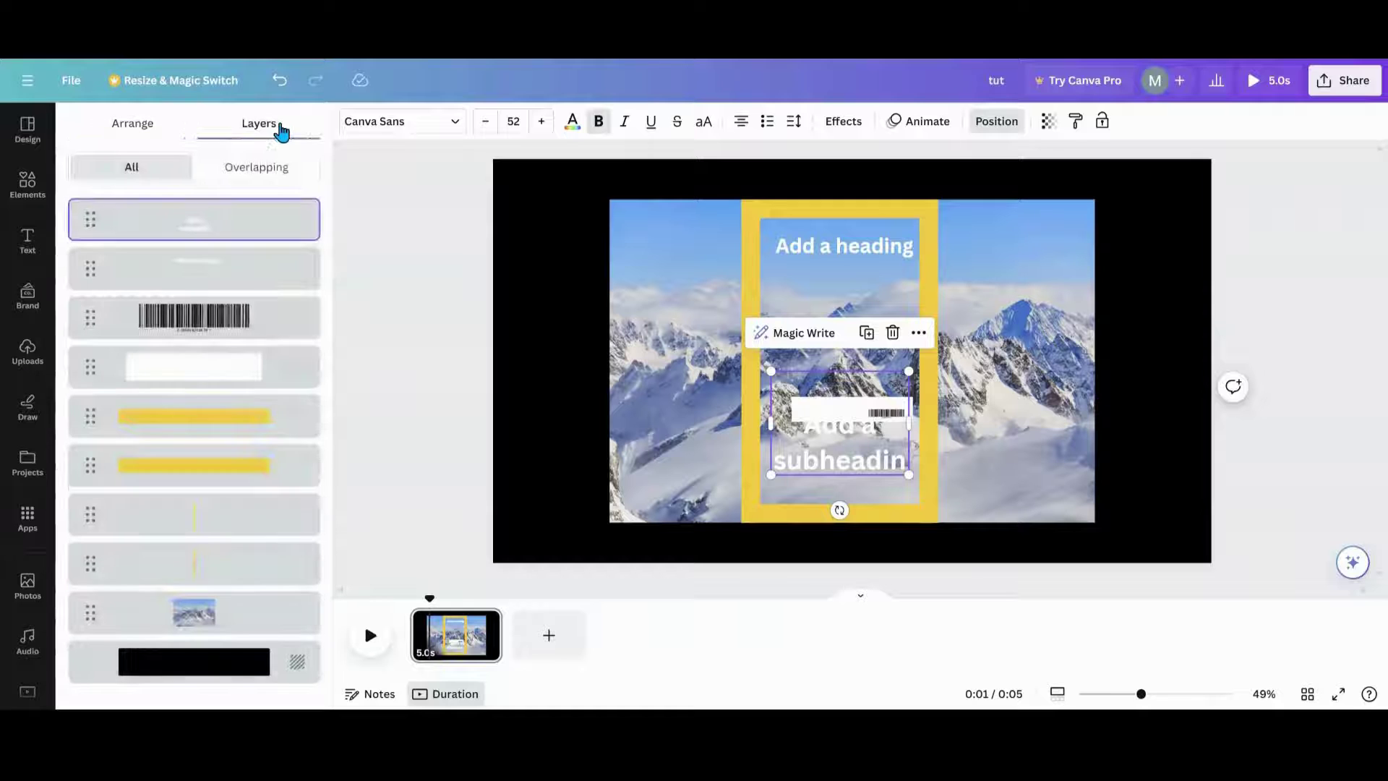
click(192, 367)
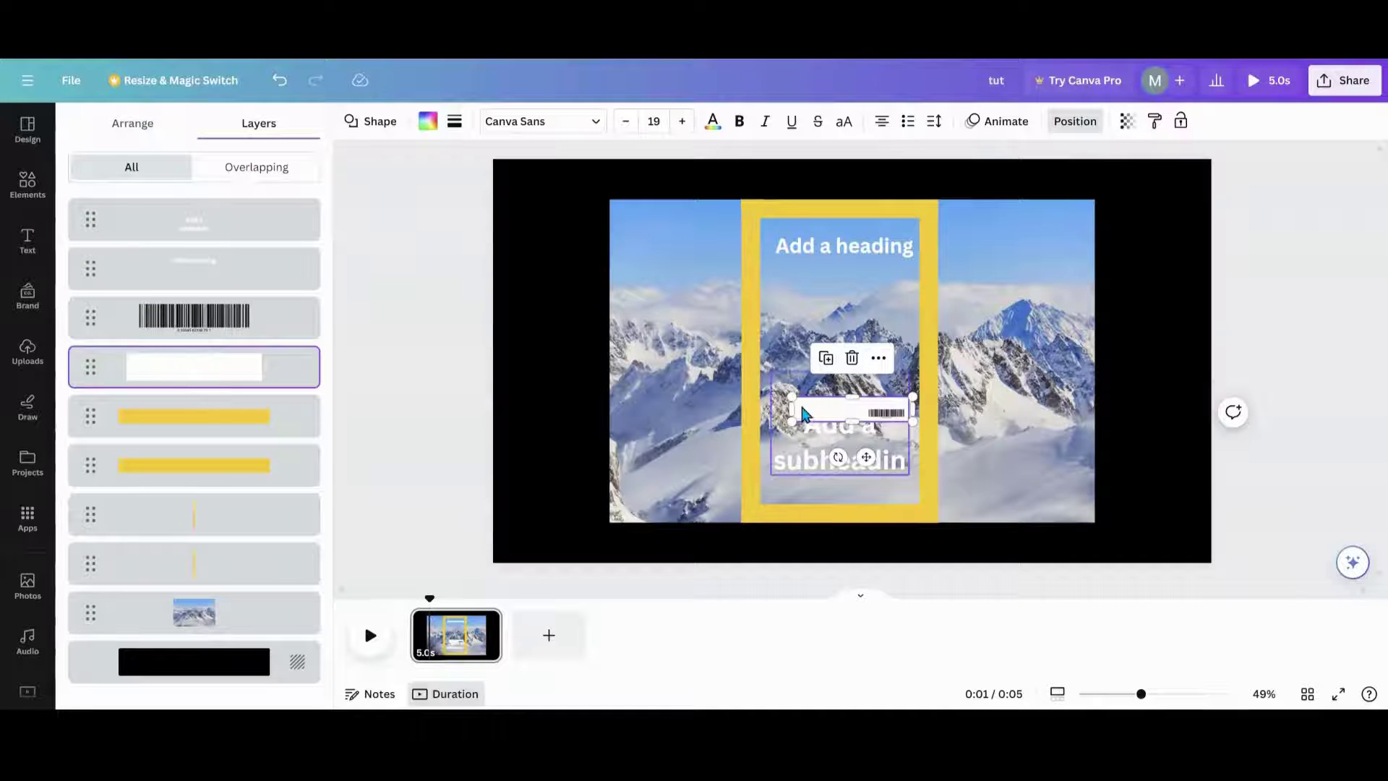
drag(792, 397, 809, 408)
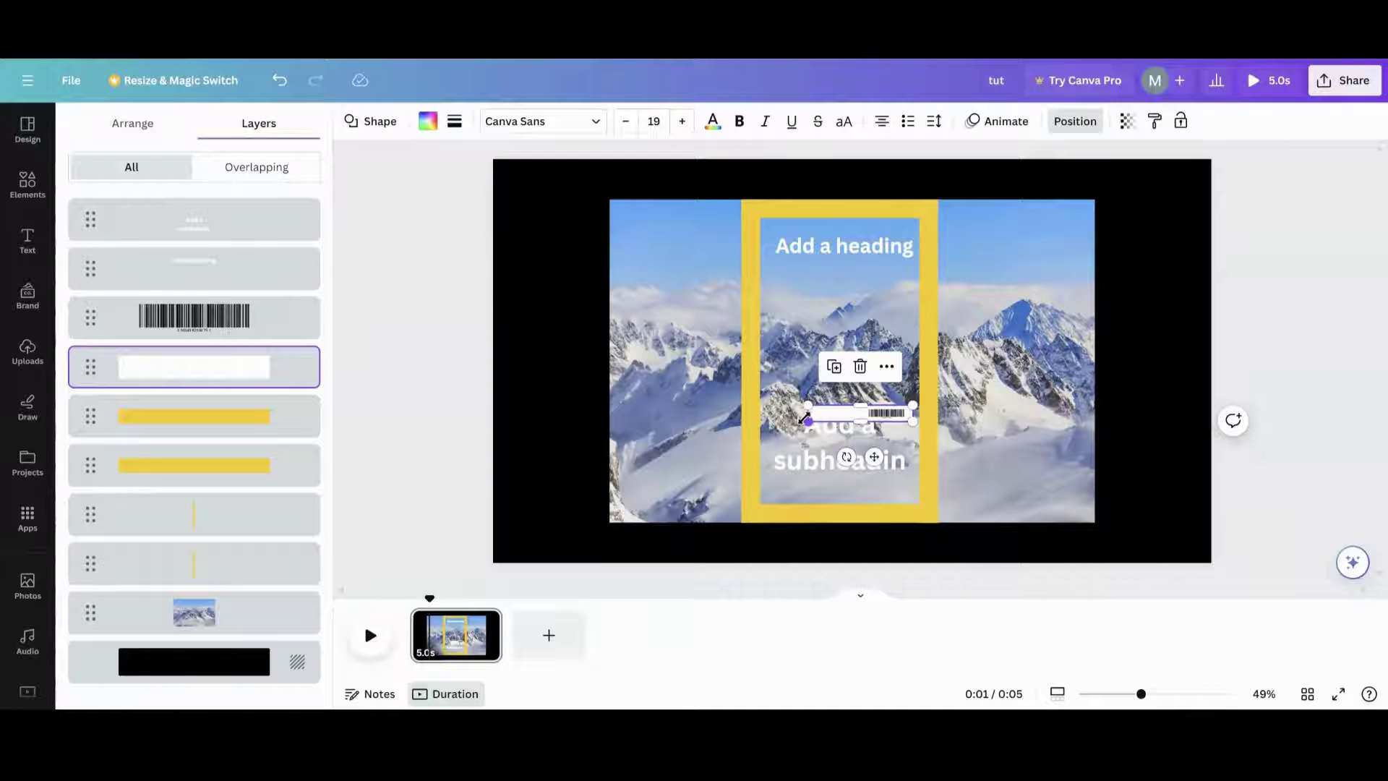
drag(806, 418, 858, 417)
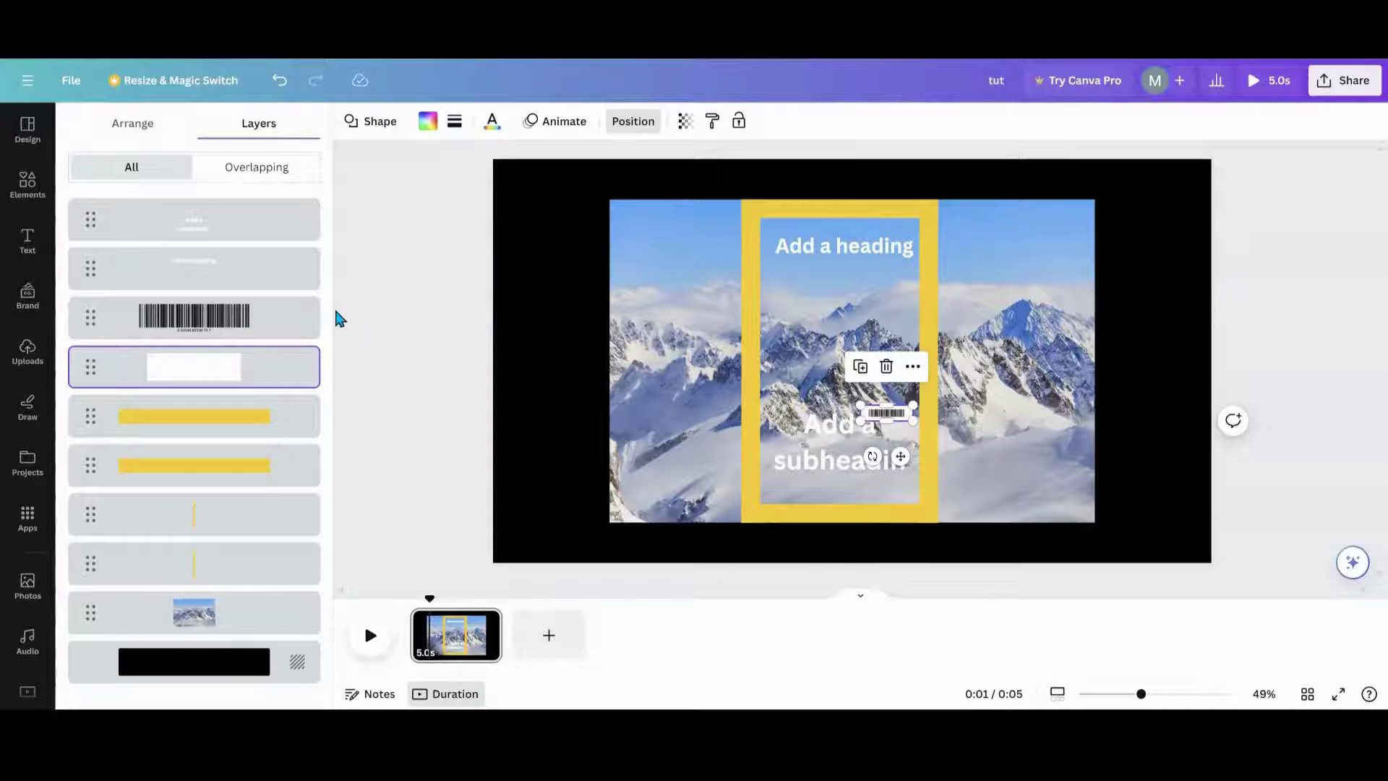
- Group the barcode with its white backing and move the group into the lower-right inner corner of the yellow frame
shift+click(273, 330)
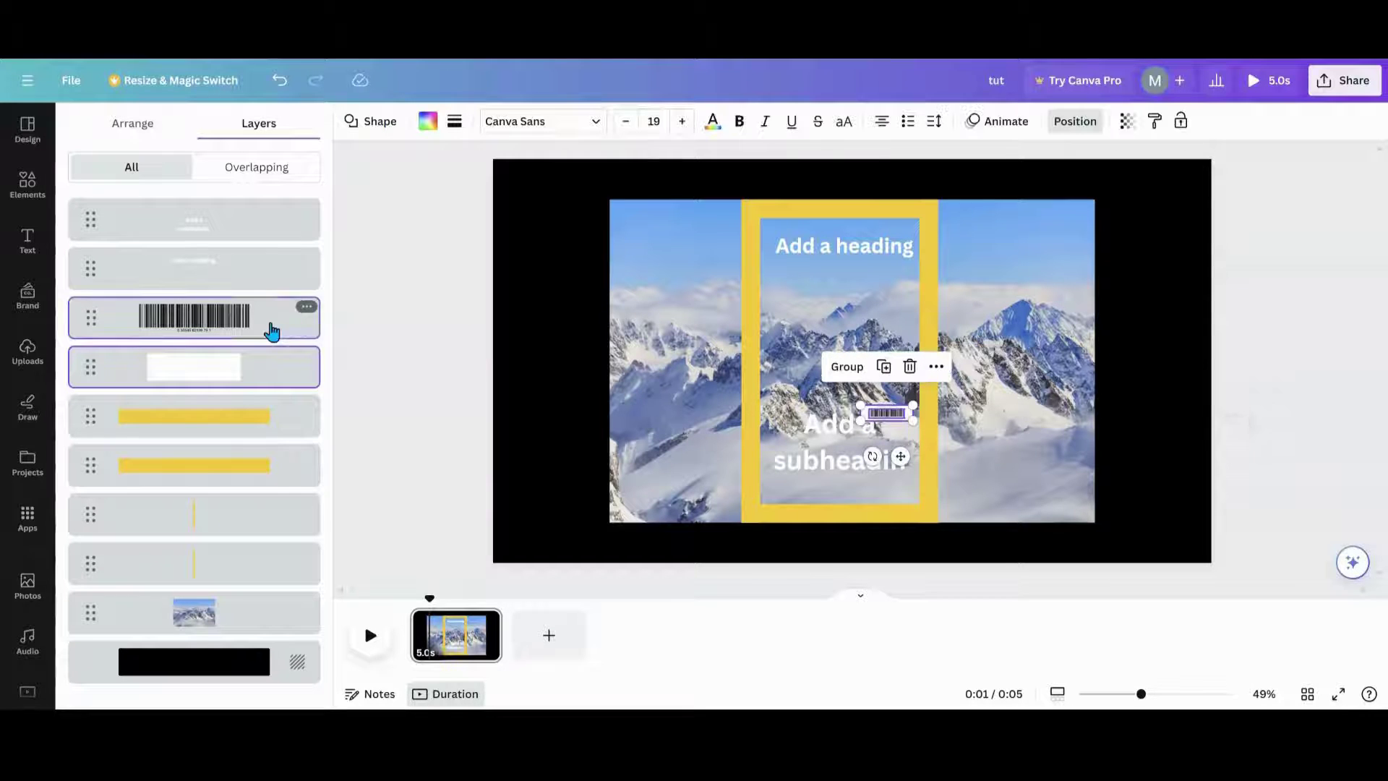
click(849, 367)
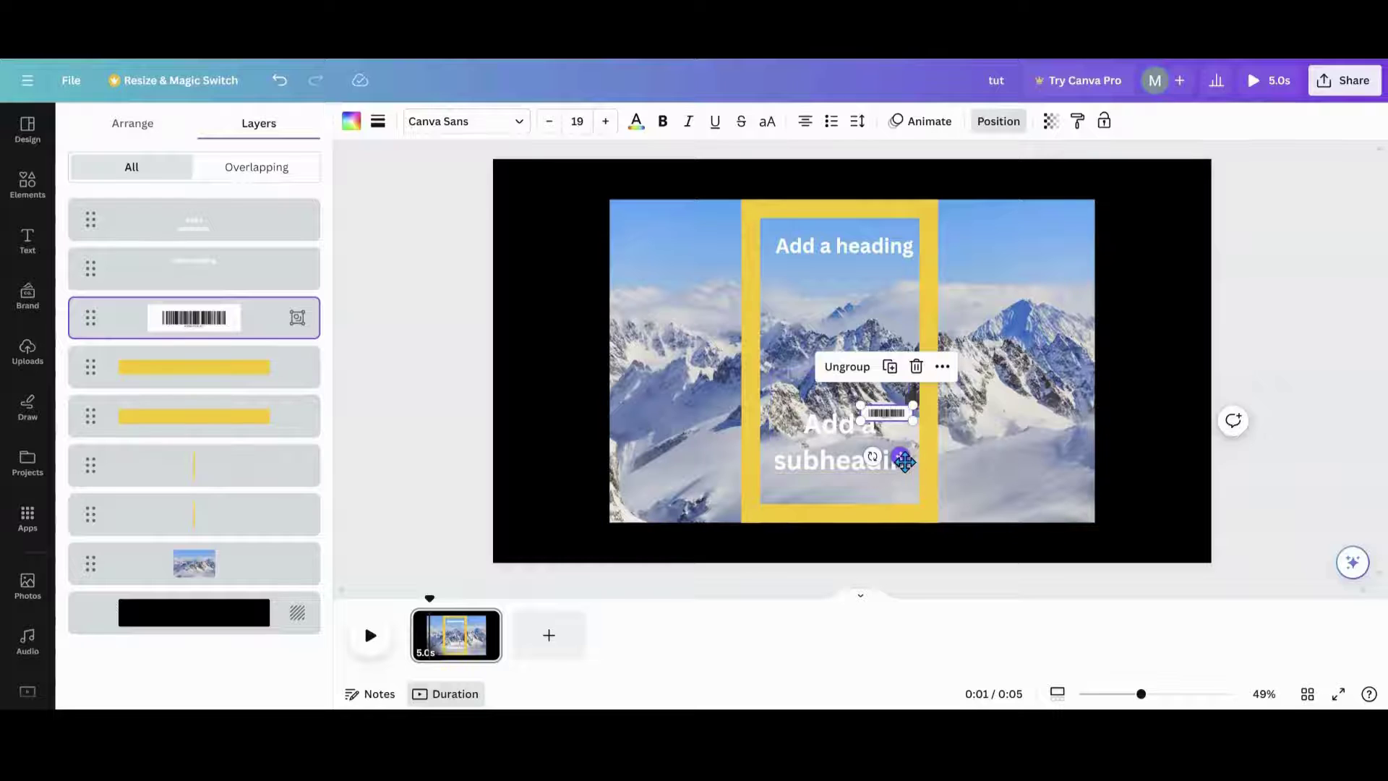
drag(904, 462, 910, 542)
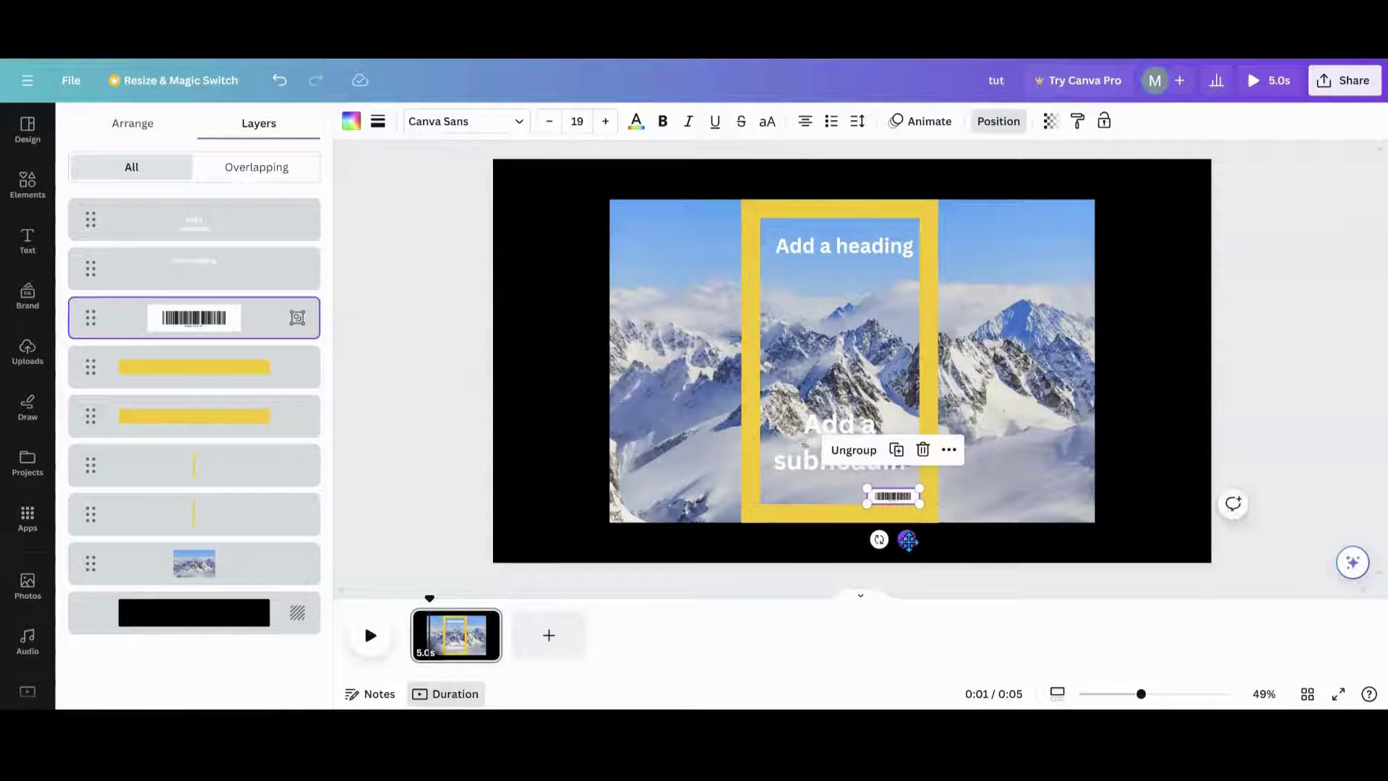
- Group the barcode group with the yellow bar along the frame's lower edge and clear the selection
shift+click(209, 372)
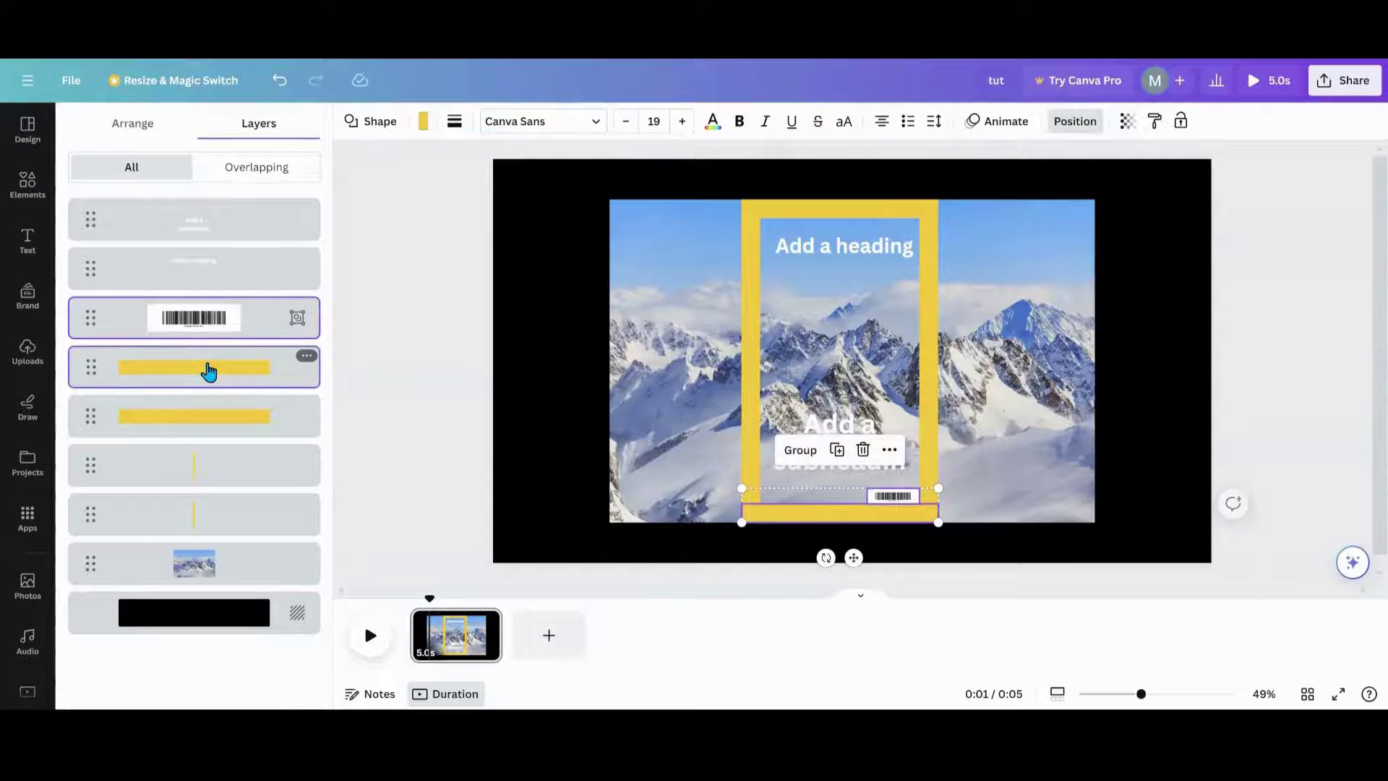
click(801, 453)
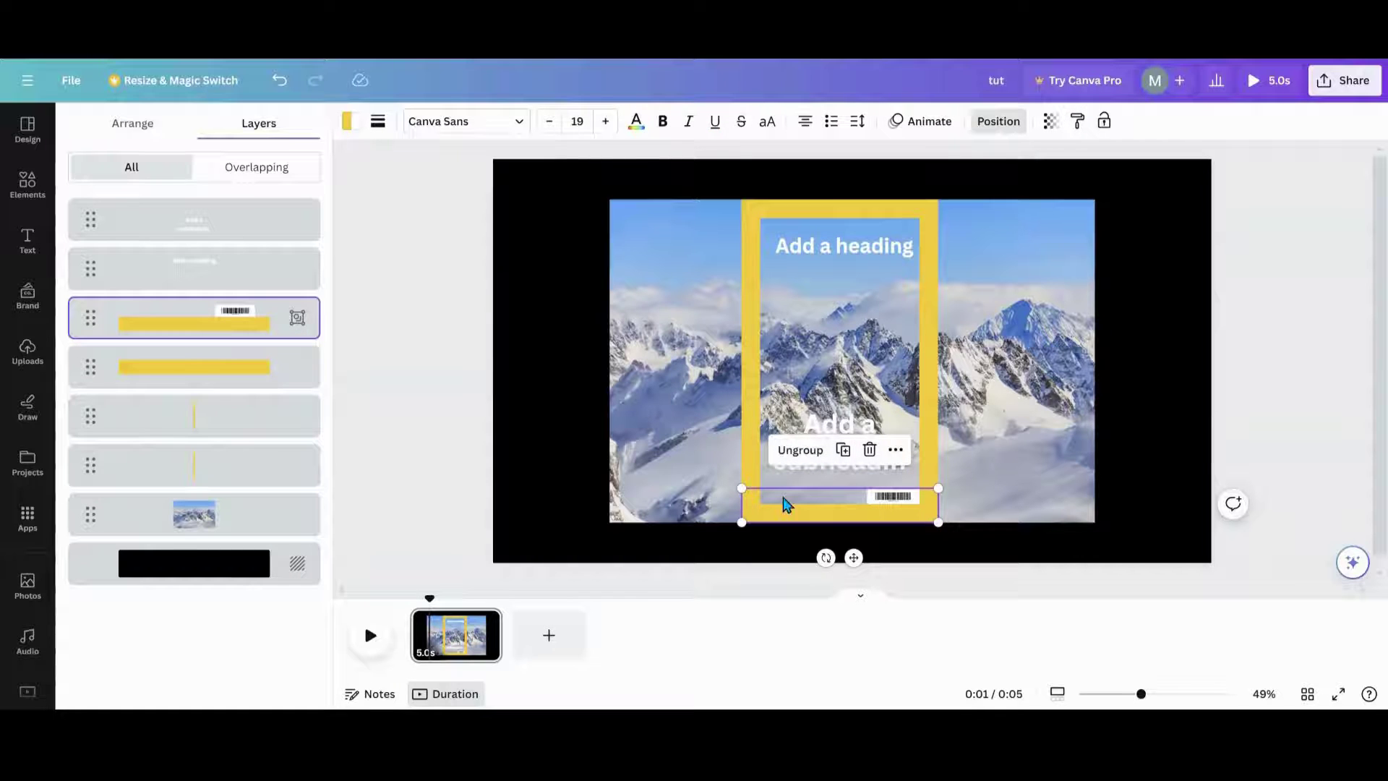
click(436, 476)
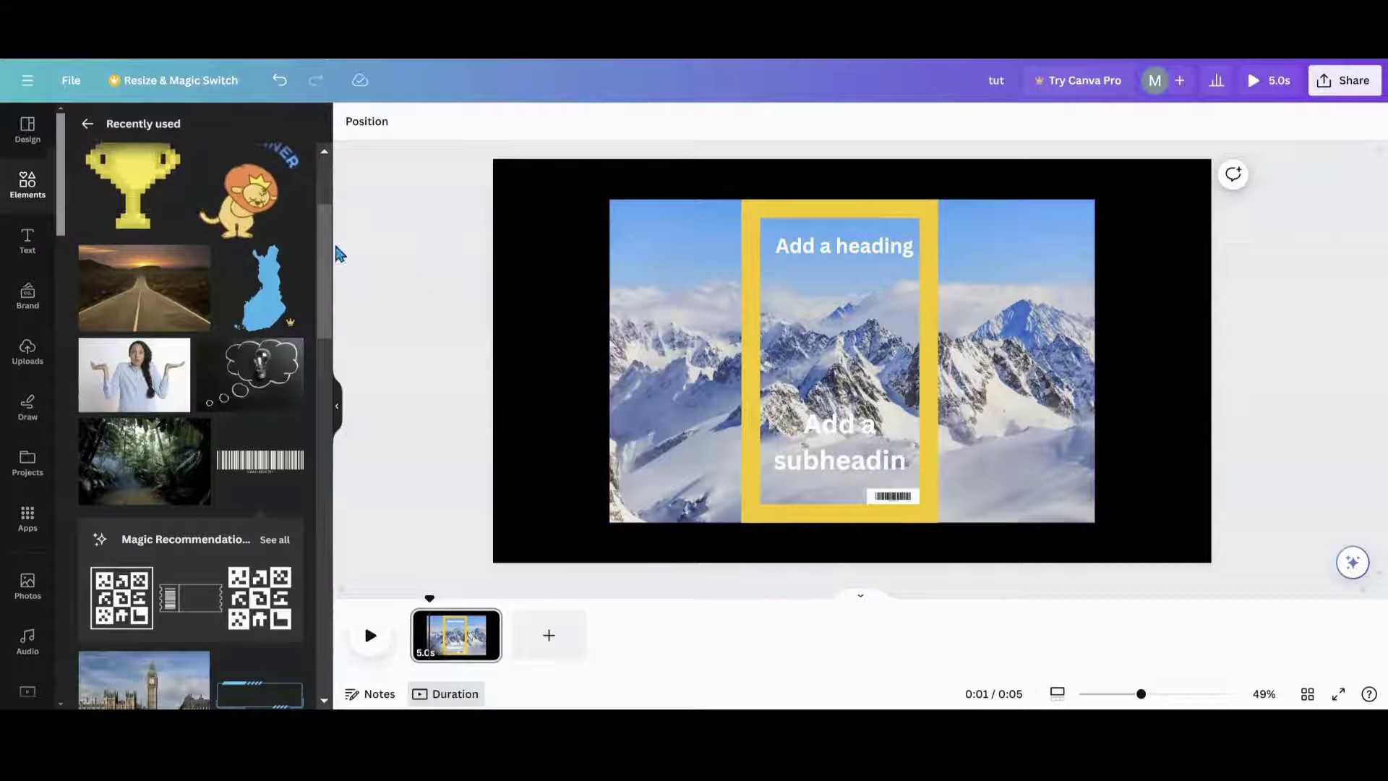
- Add a square shape and stretch it to cover the whole part of the photo left of the yellow frame
click(29, 195)
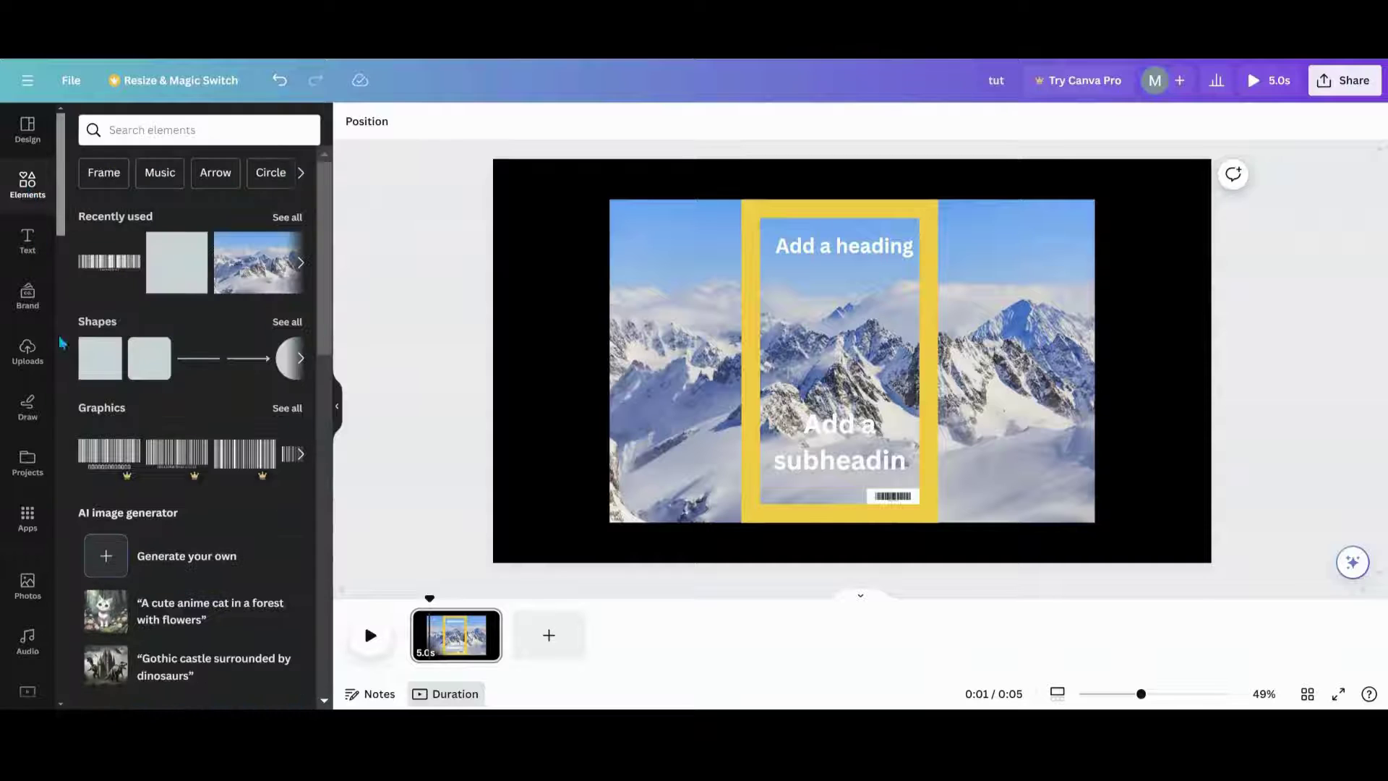
click(94, 369)
drag(817, 339, 660, 227)
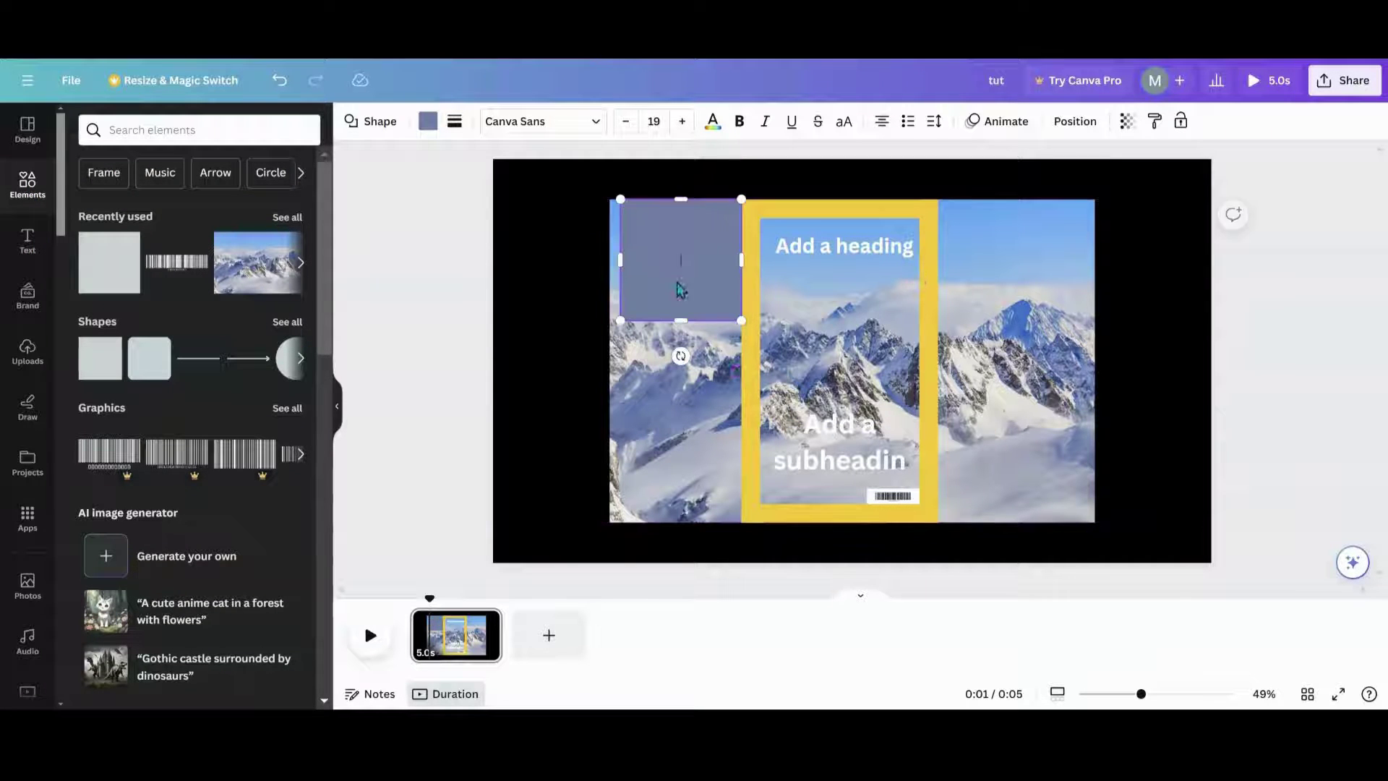
drag(676, 321, 661, 523)
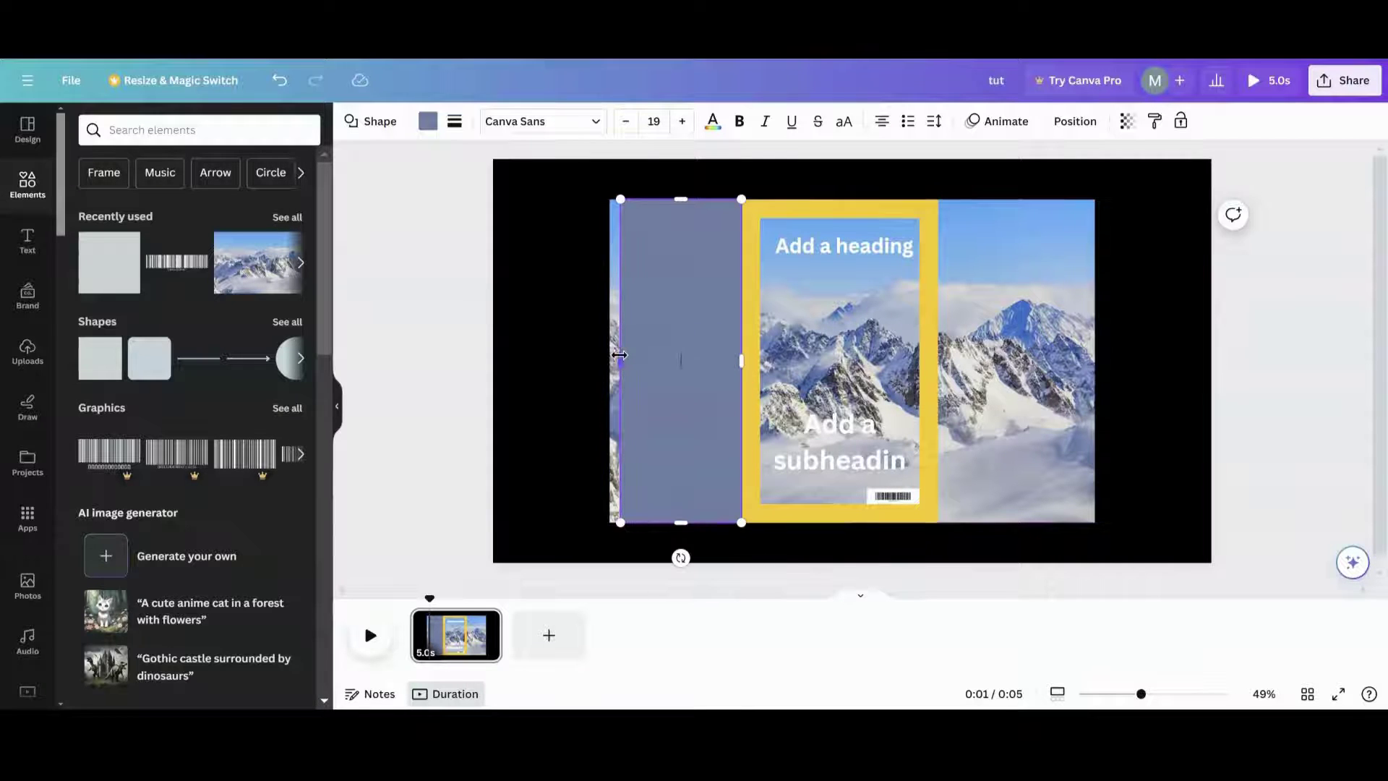
drag(620, 355, 582, 355)
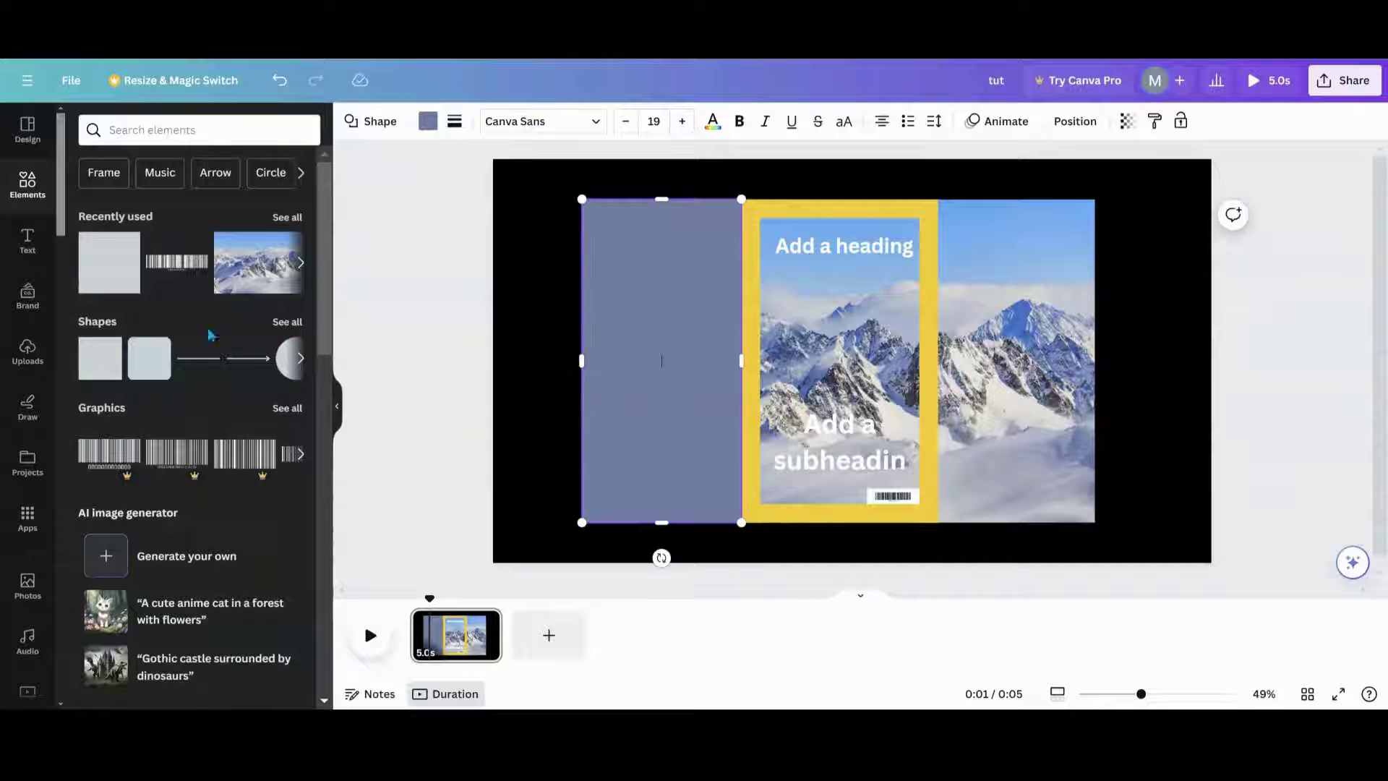
- Add a second square shape and stretch it over the whole part of the photo right of the yellow frame
click(89, 371)
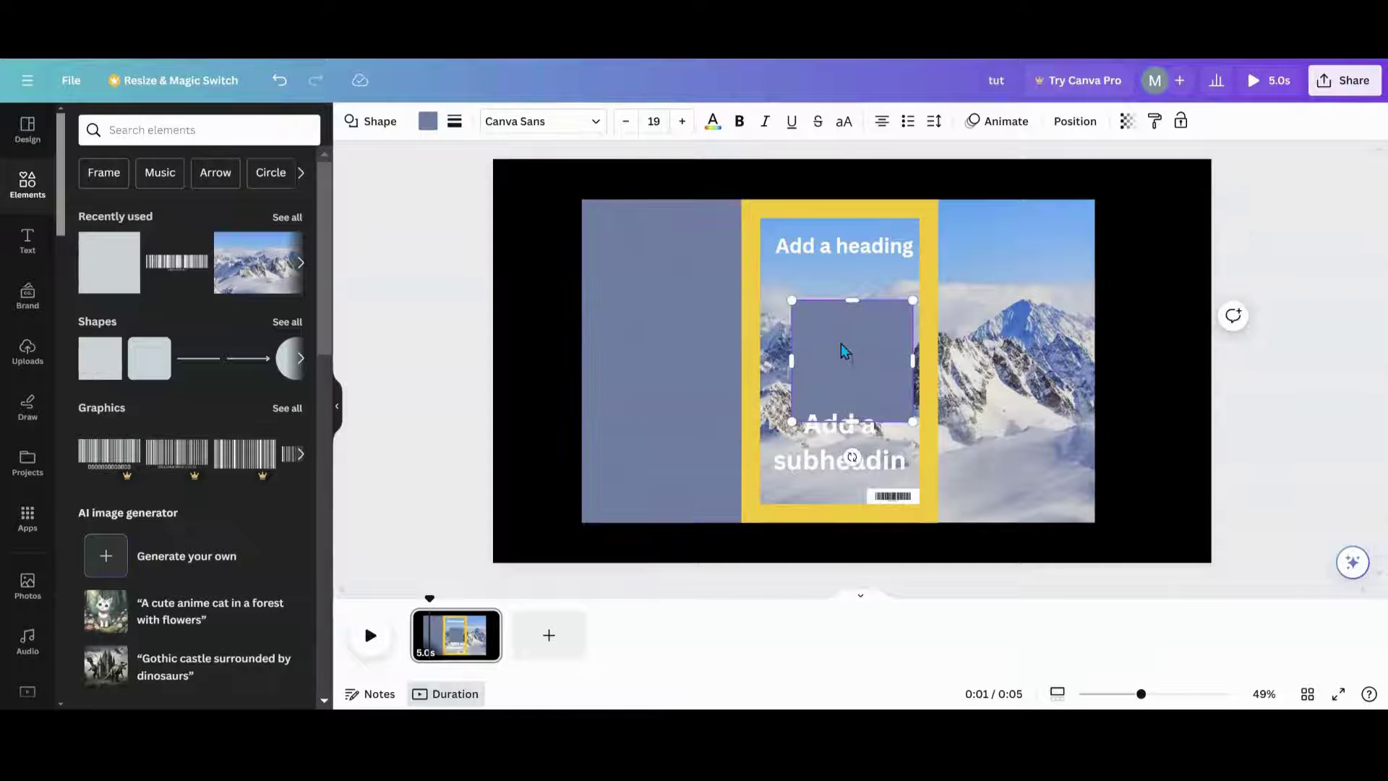
drag(843, 350, 983, 244)
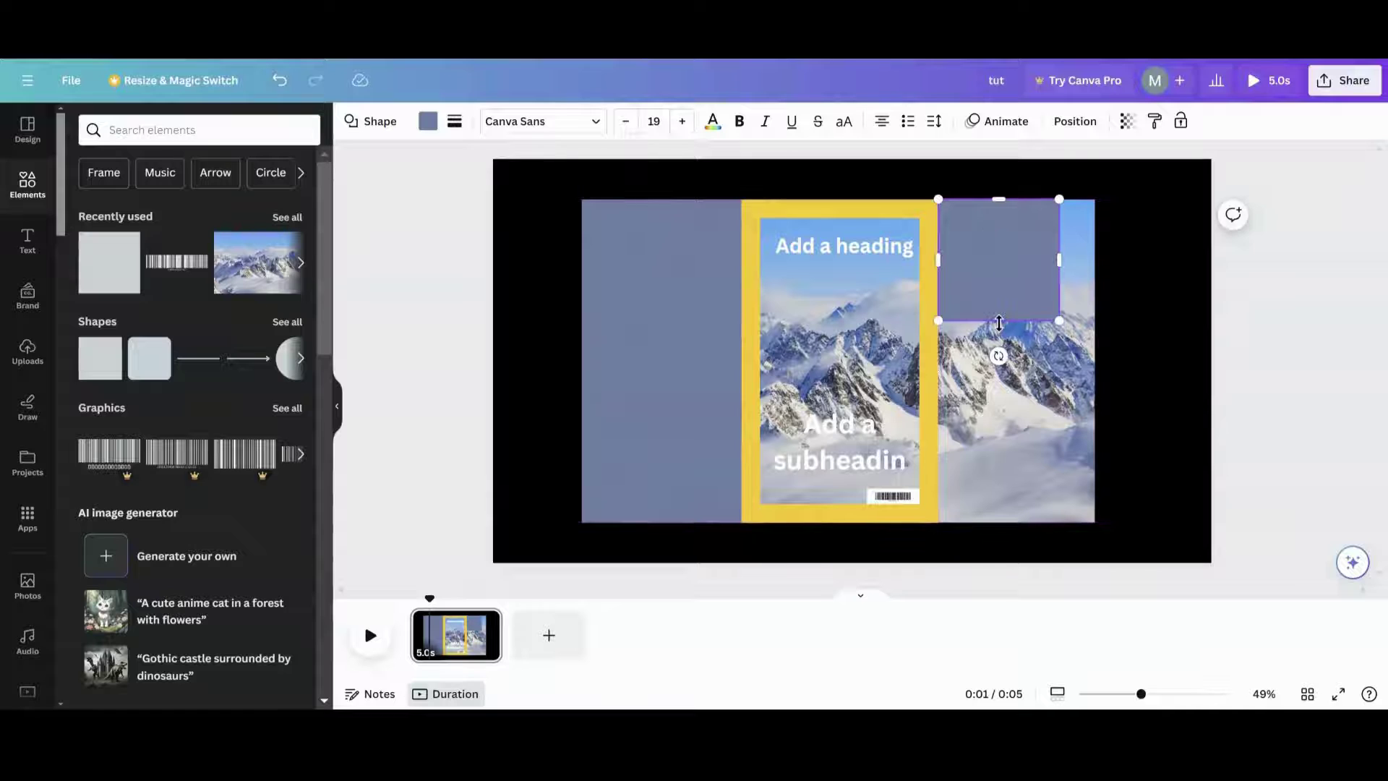
drag(998, 321, 997, 522)
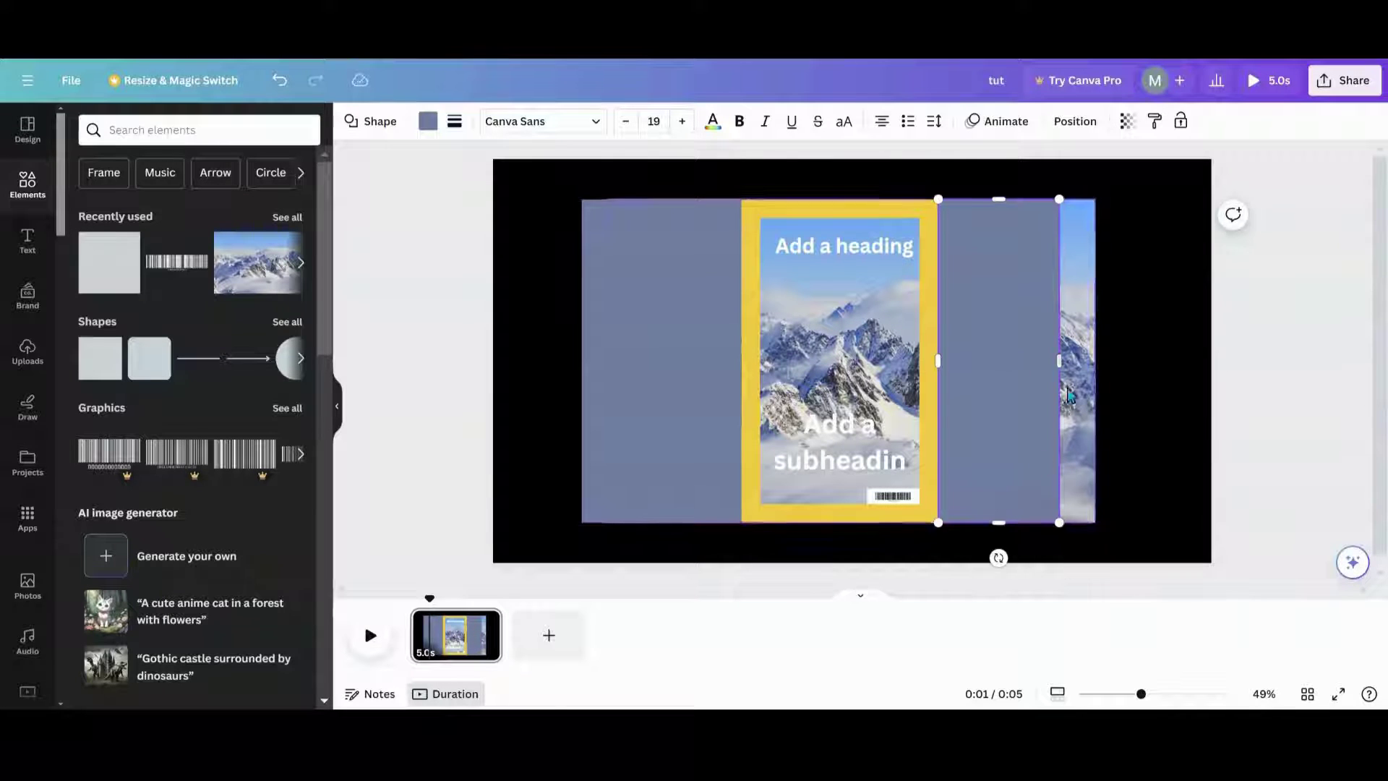
drag(1061, 361, 1128, 362)
- Fill both panels beside the yellow frame with solid black
click(608, 301)
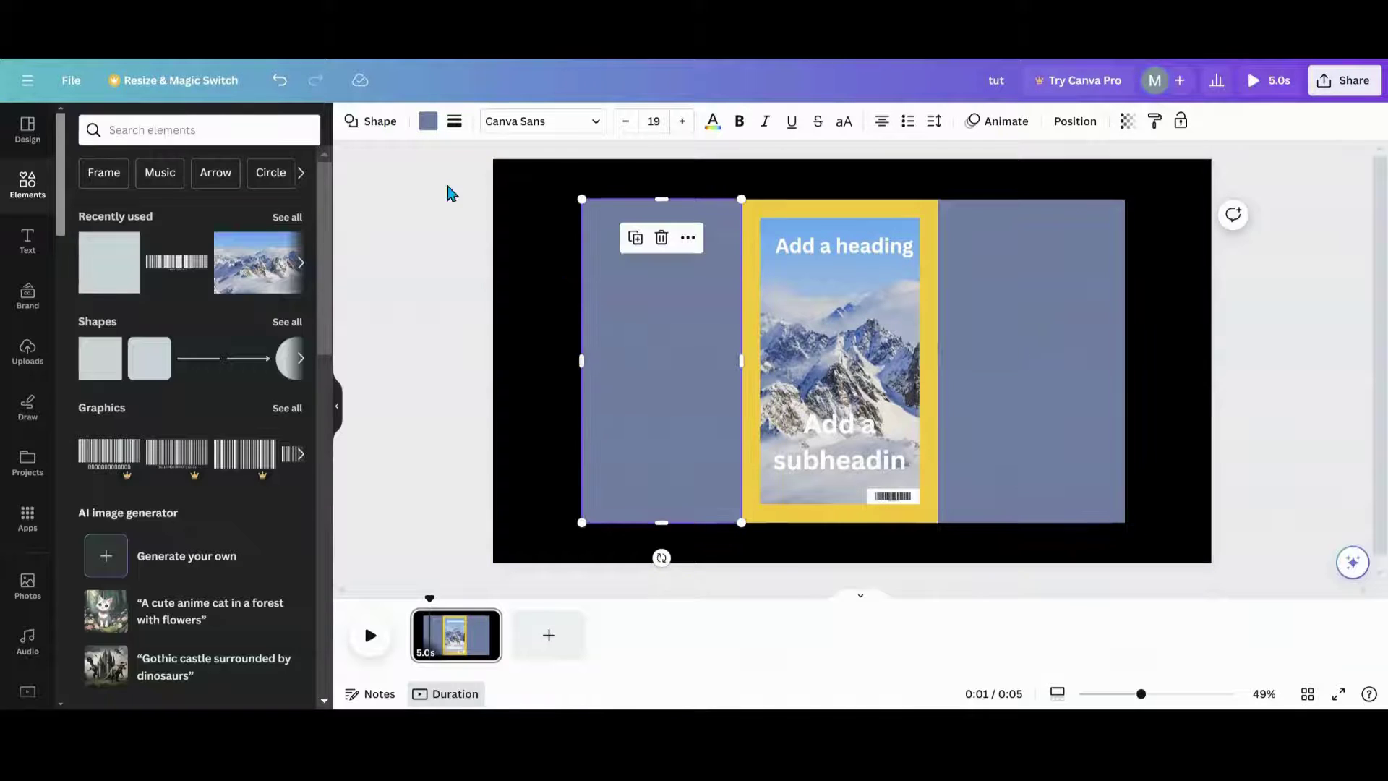
click(427, 121)
click(307, 400)
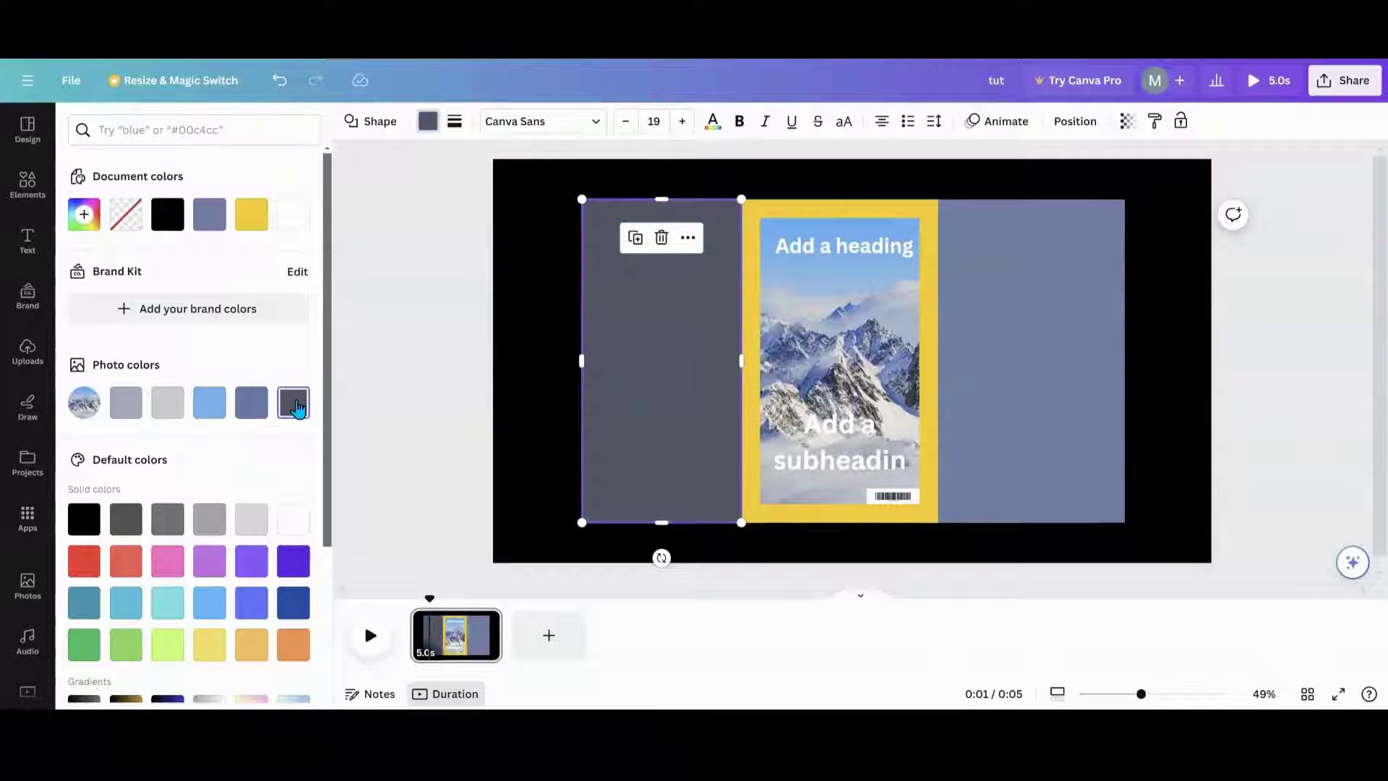
click(81, 529)
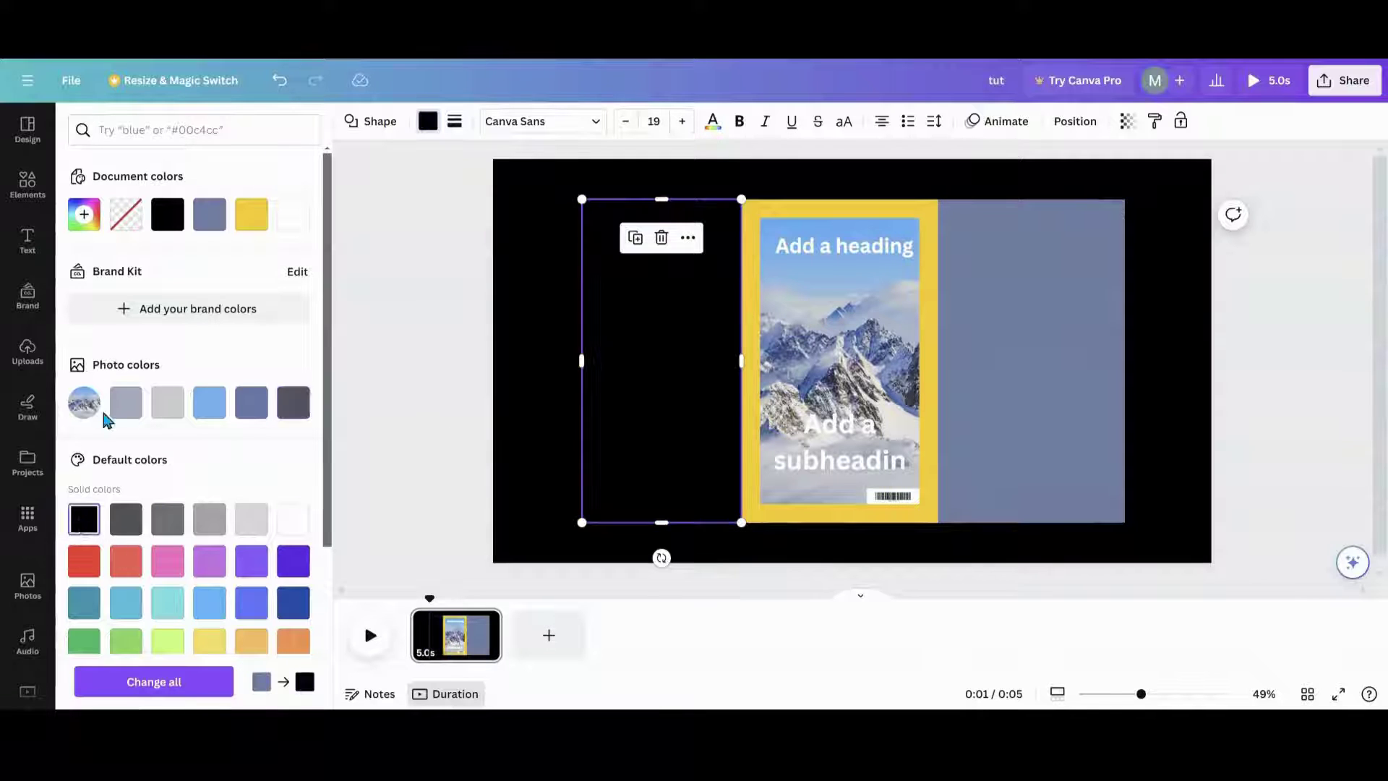
click(954, 398)
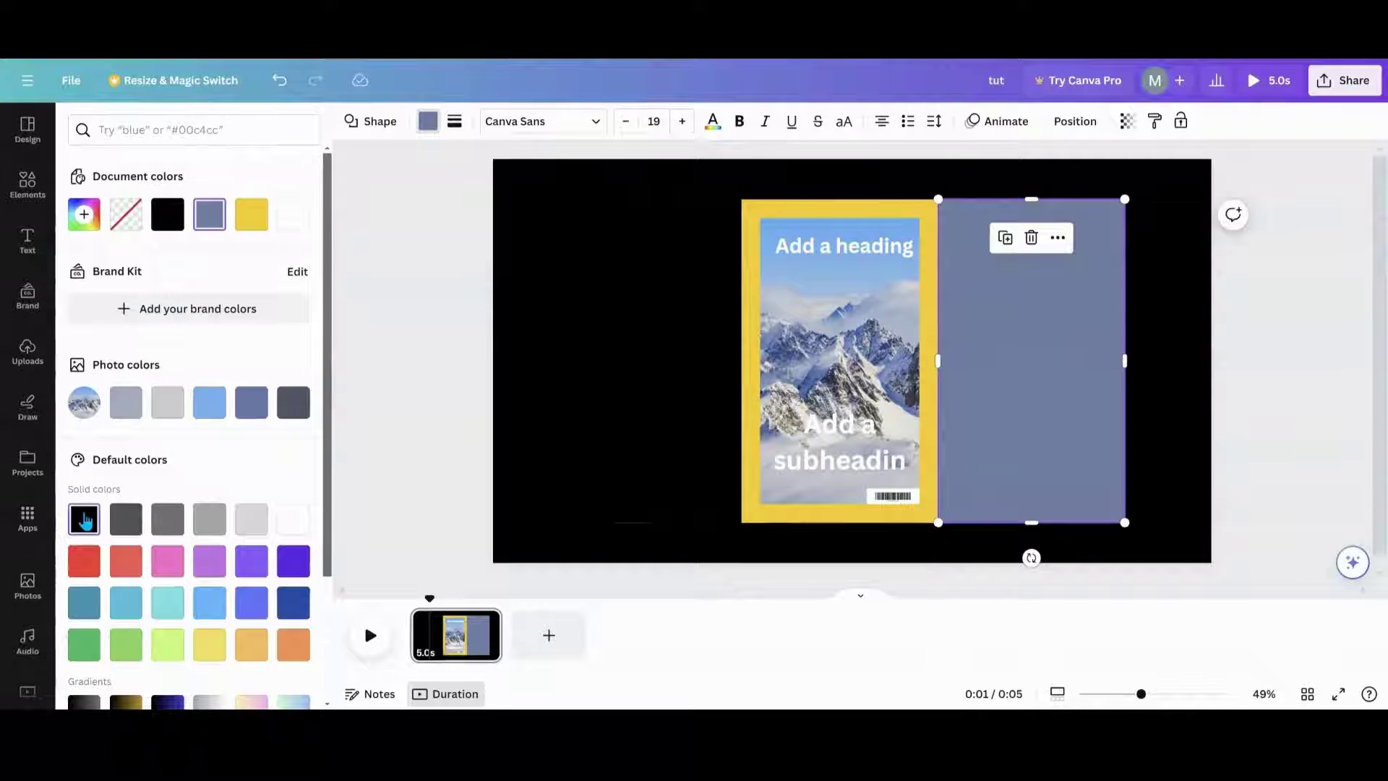
click(85, 520)
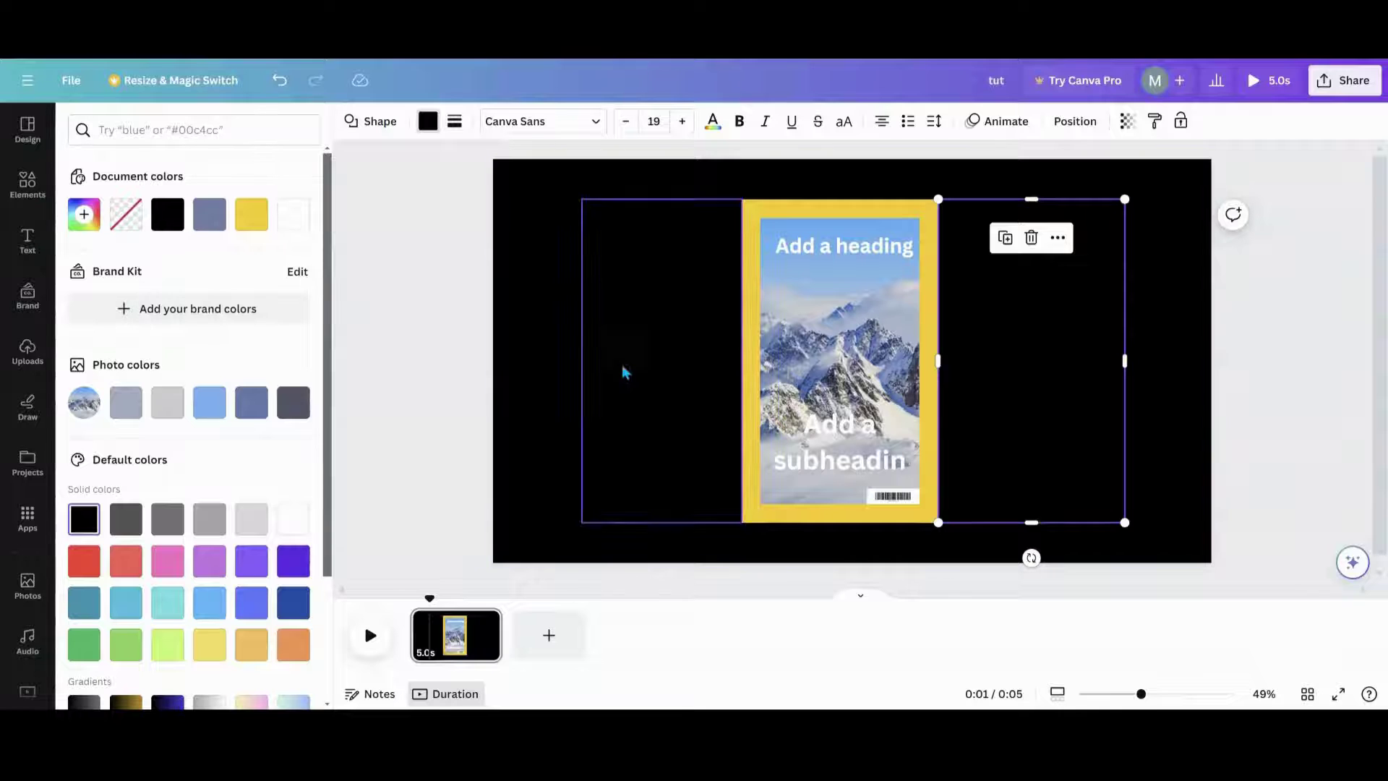
- Group the left black panel with the frame's left vertical yellow bar using the layer list
click(637, 374)
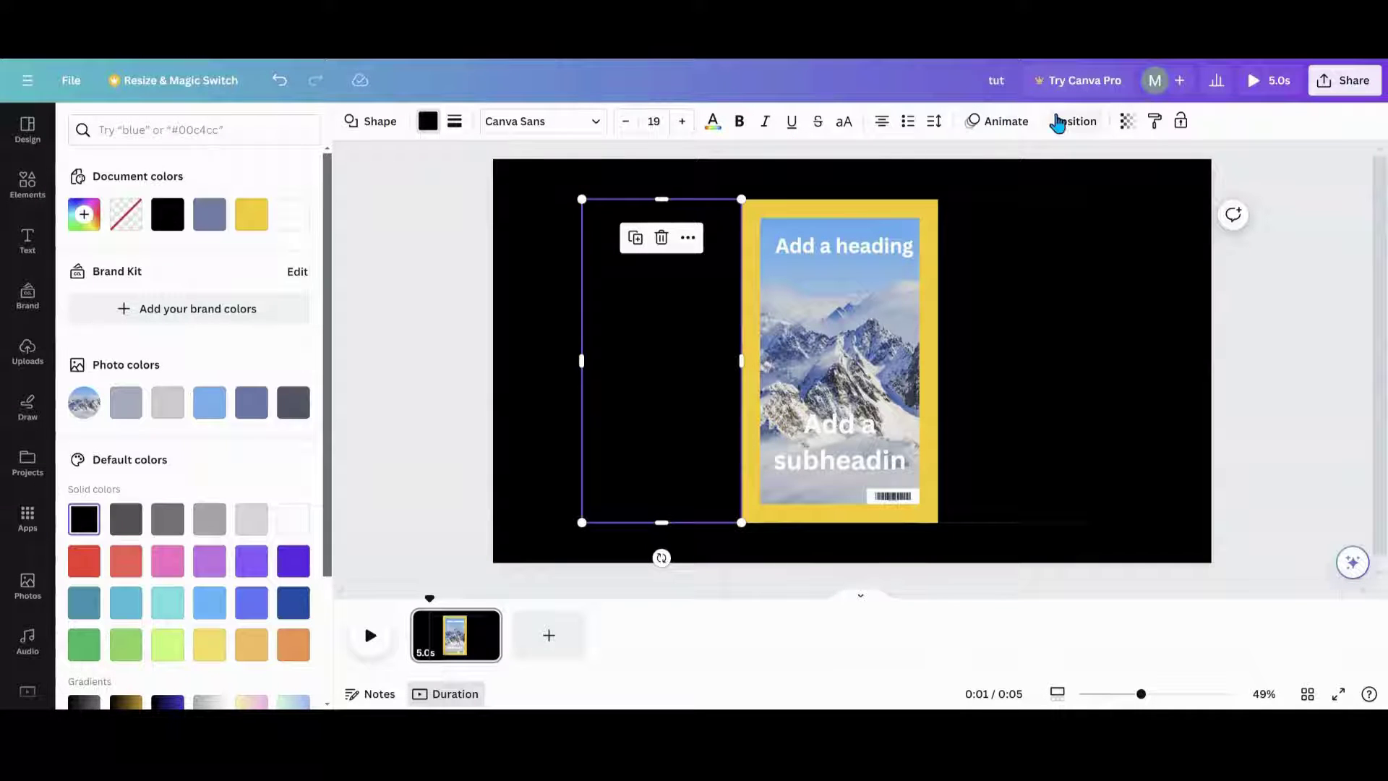
click(1057, 123)
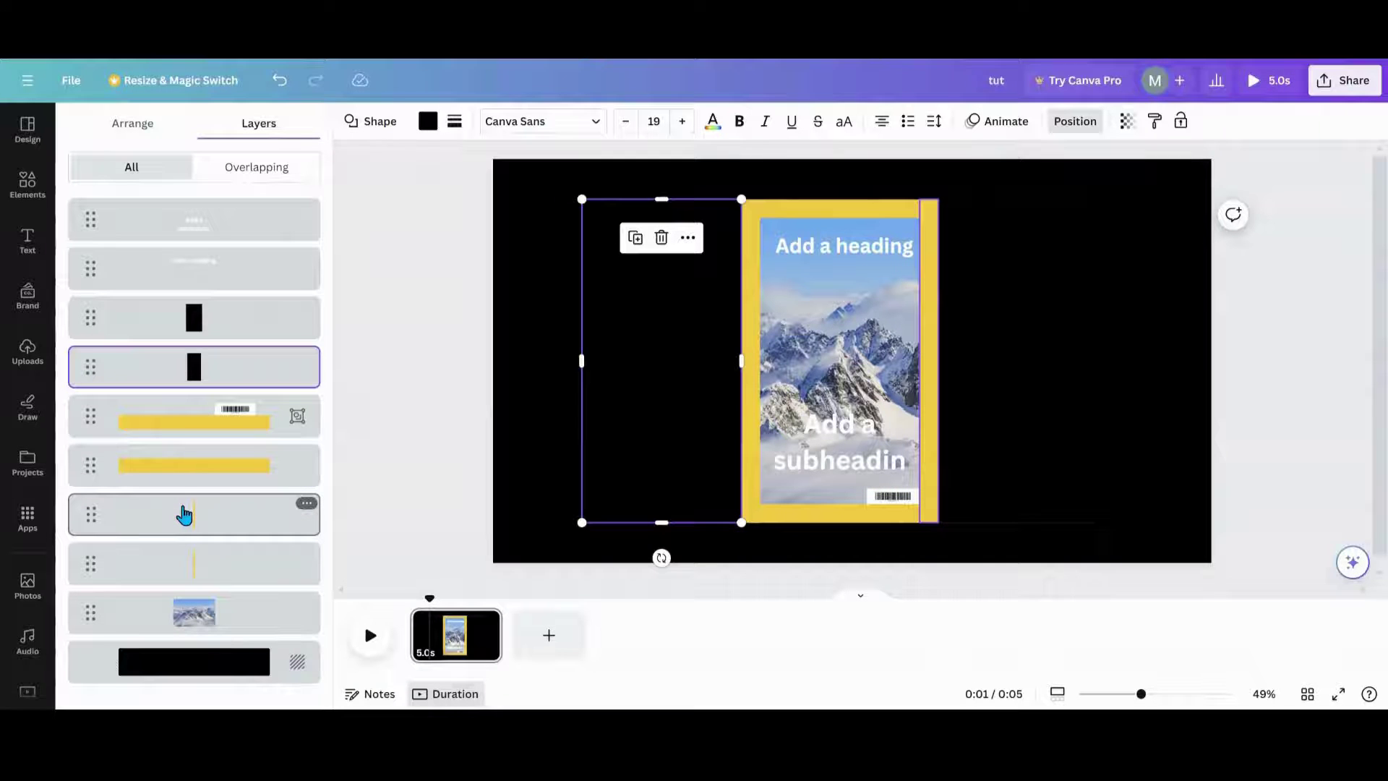
shift+click(172, 555)
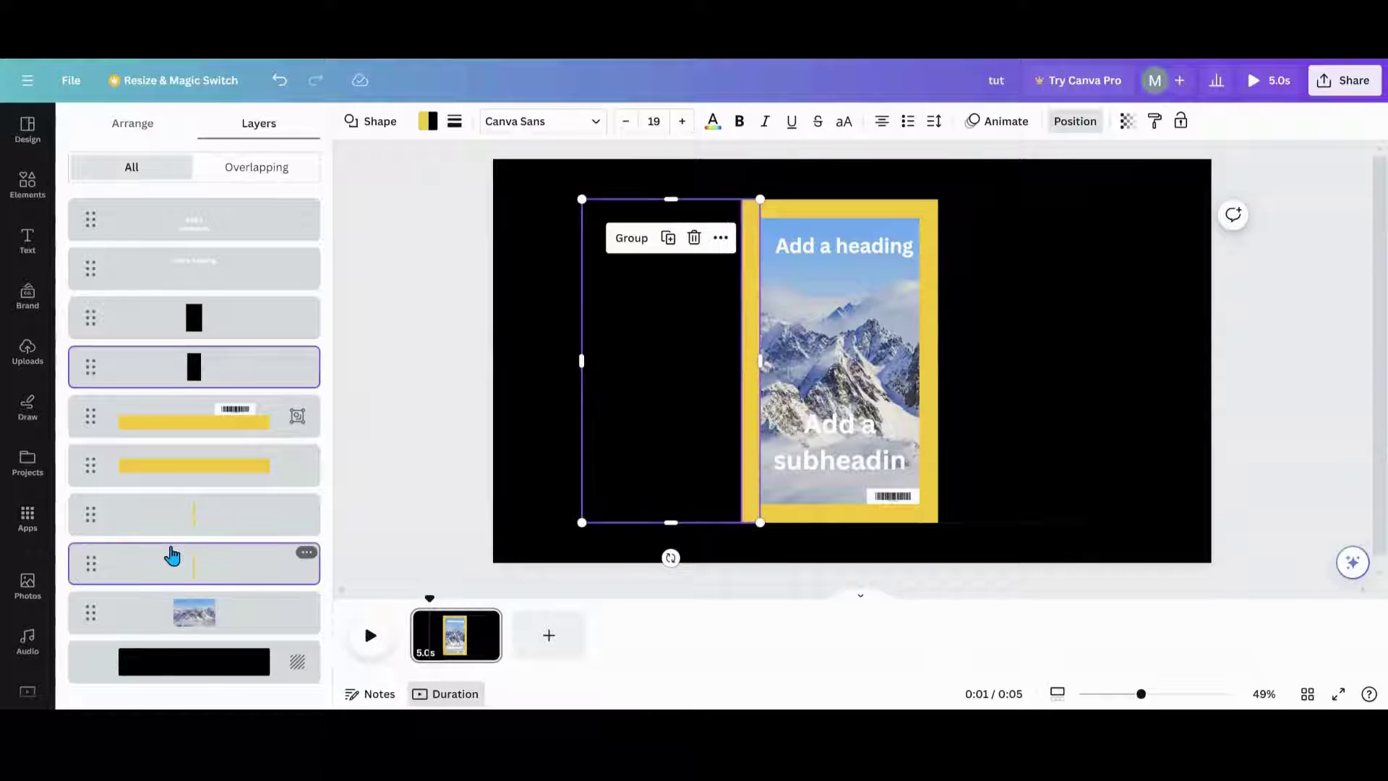
click(632, 238)
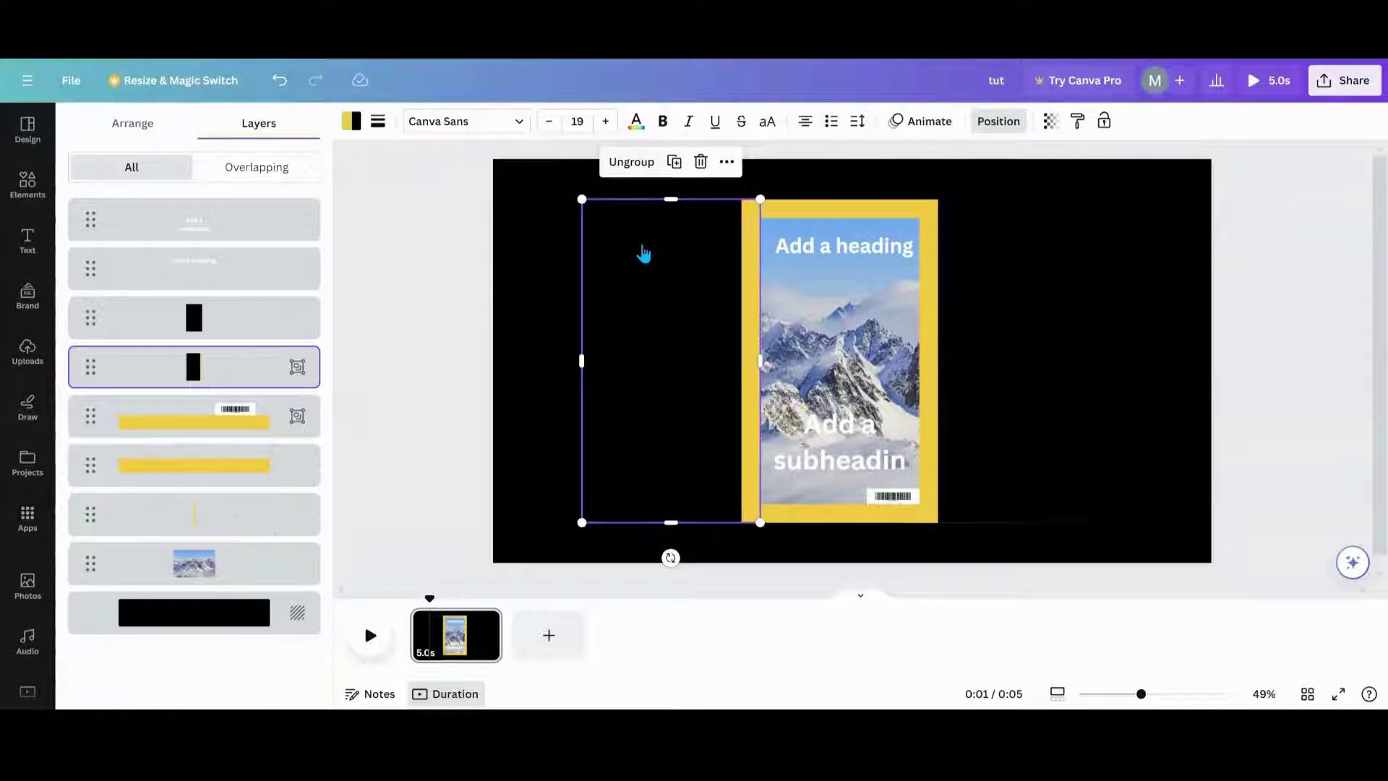
- Group the right black panel with the frame's right vertical yellow bar
click(951, 367)
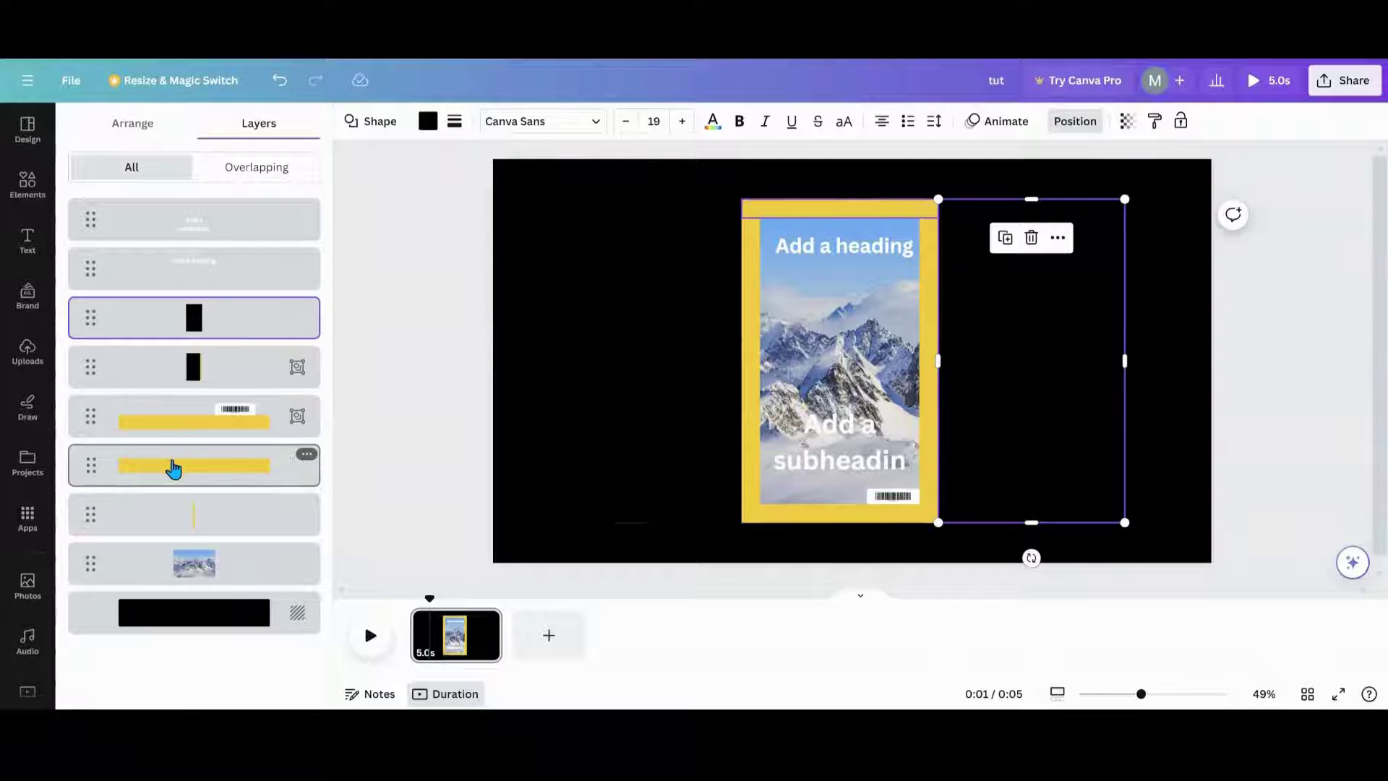
shift+click(175, 512)
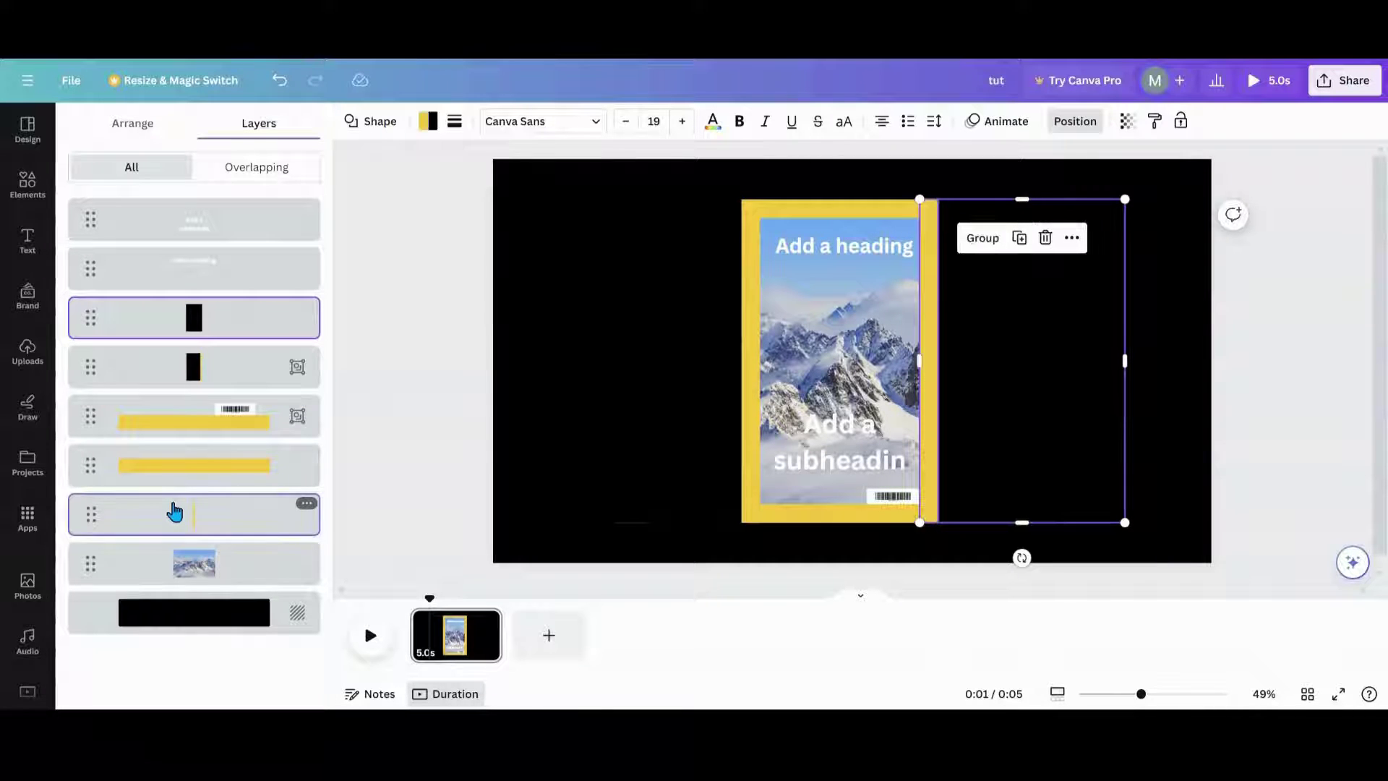
click(985, 239)
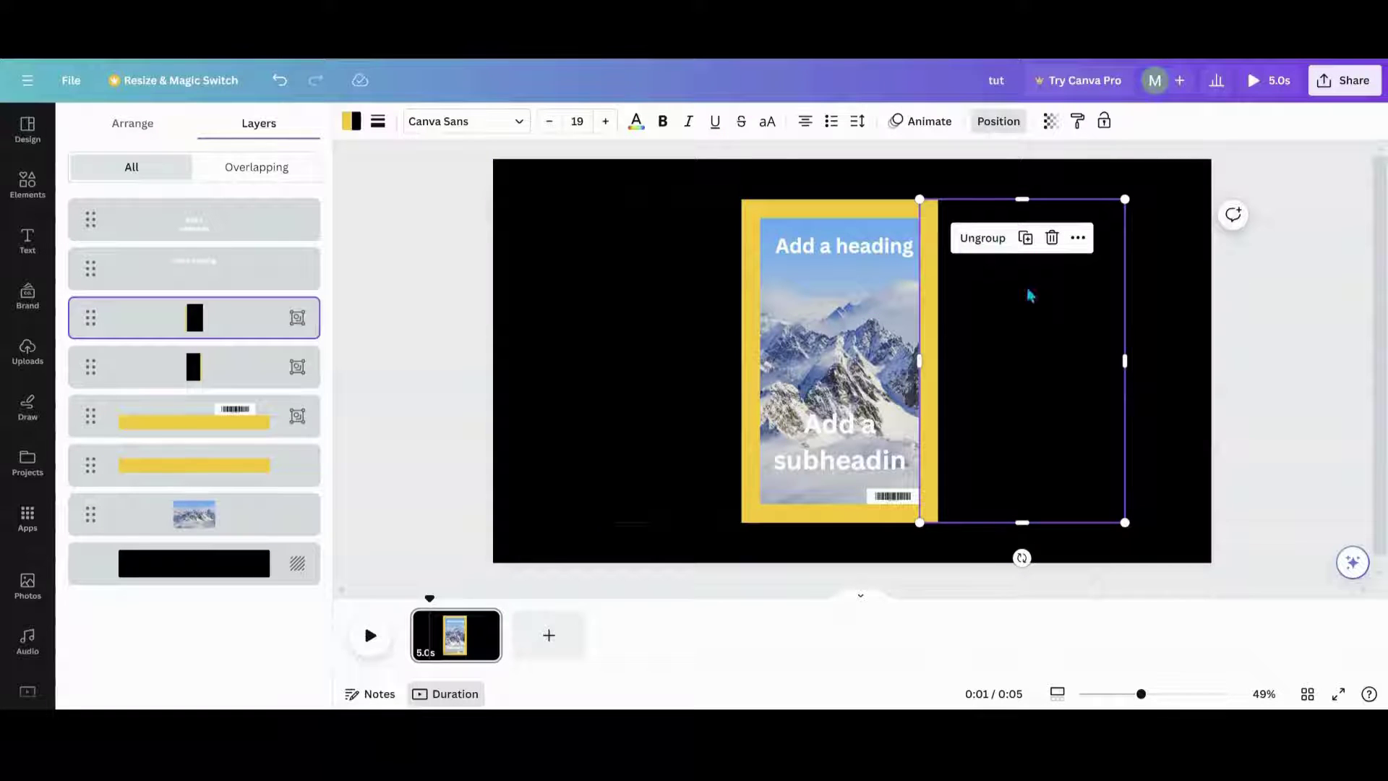
- Add another square shape, flatten it to a short rectangle and place it across the frame's left yellow bar at mid-height
click(22, 192)
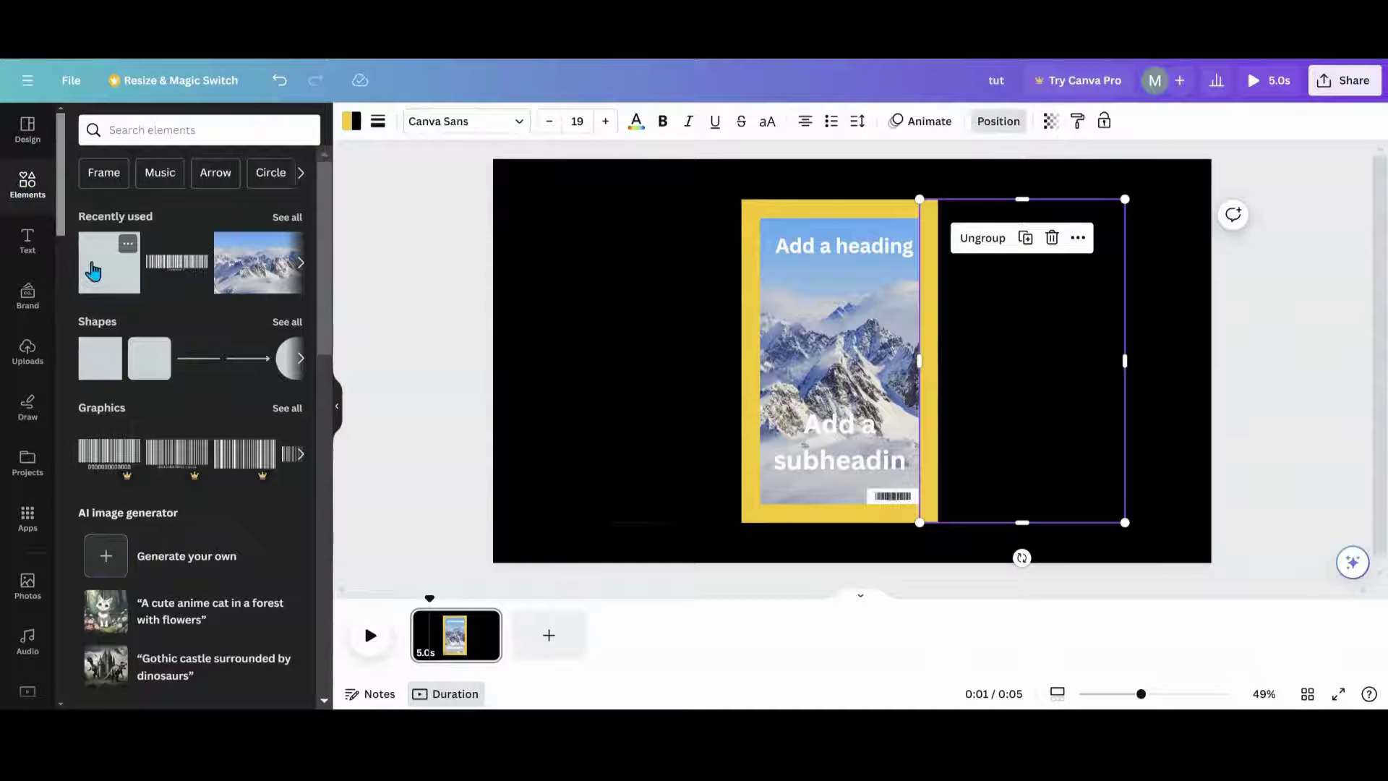
click(90, 269)
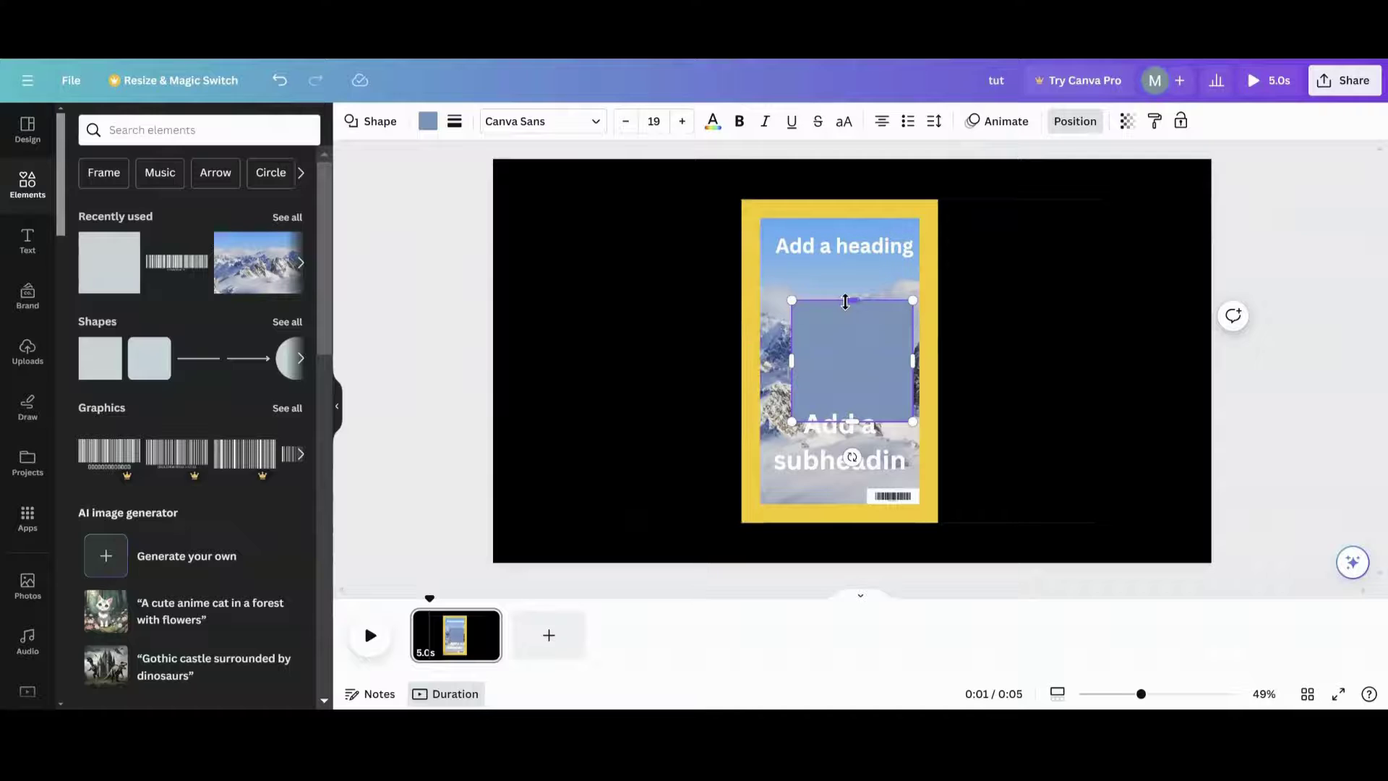
drag(841, 295, 840, 385)
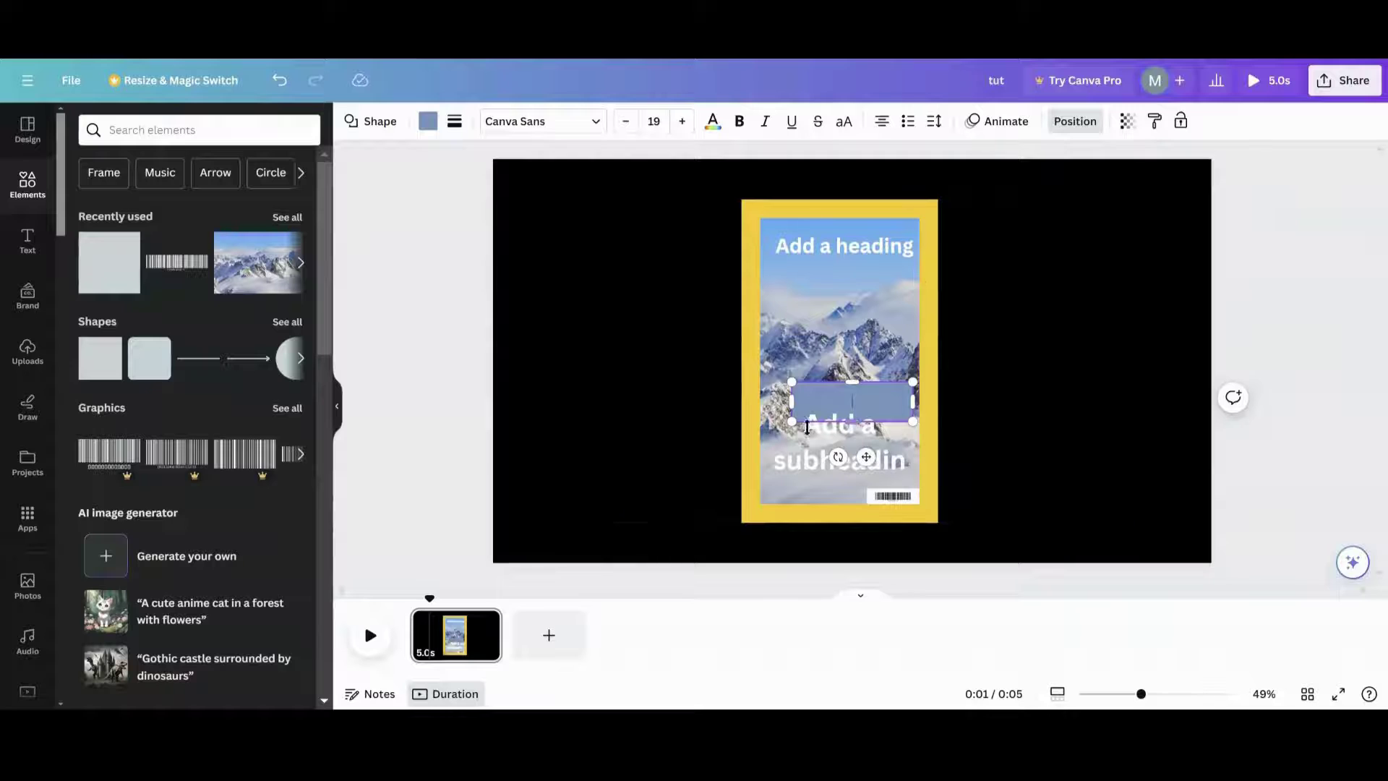
click(849, 349)
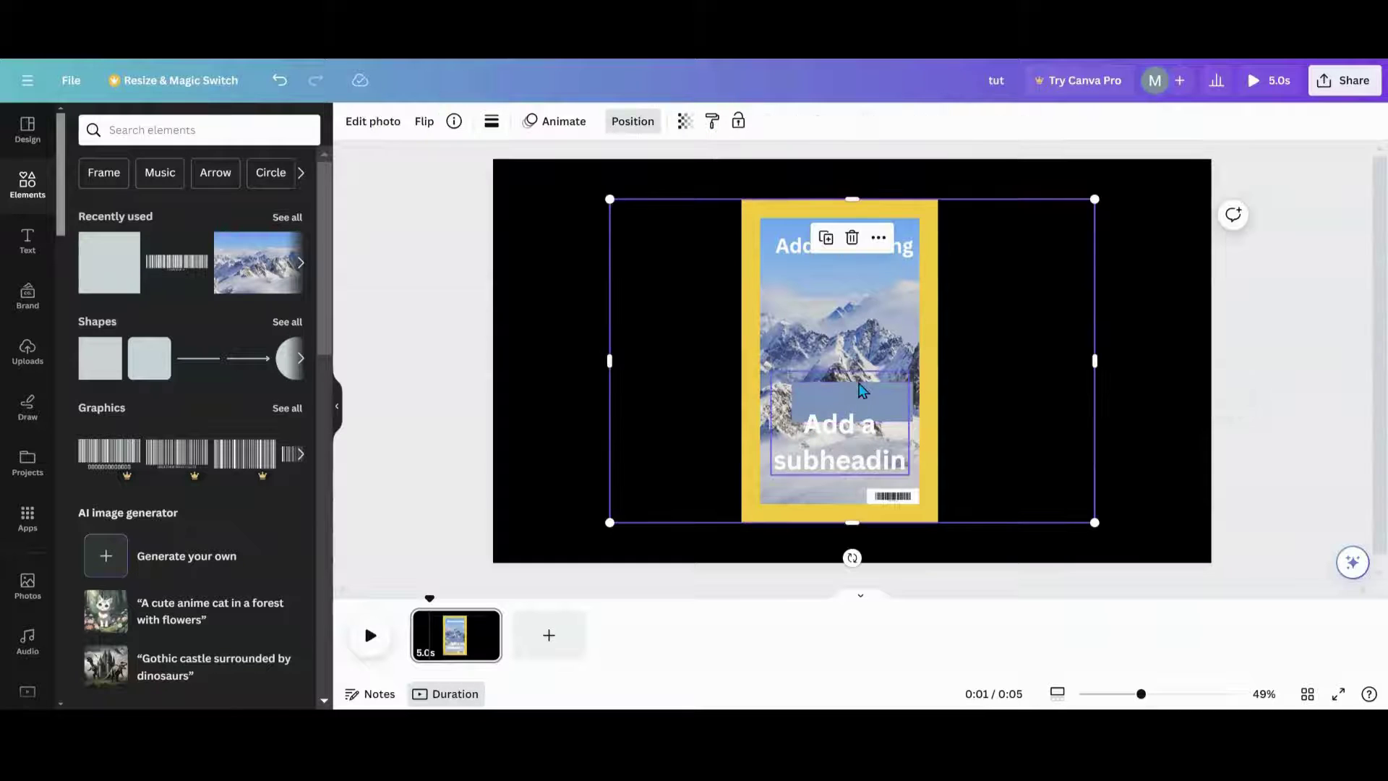
click(633, 121)
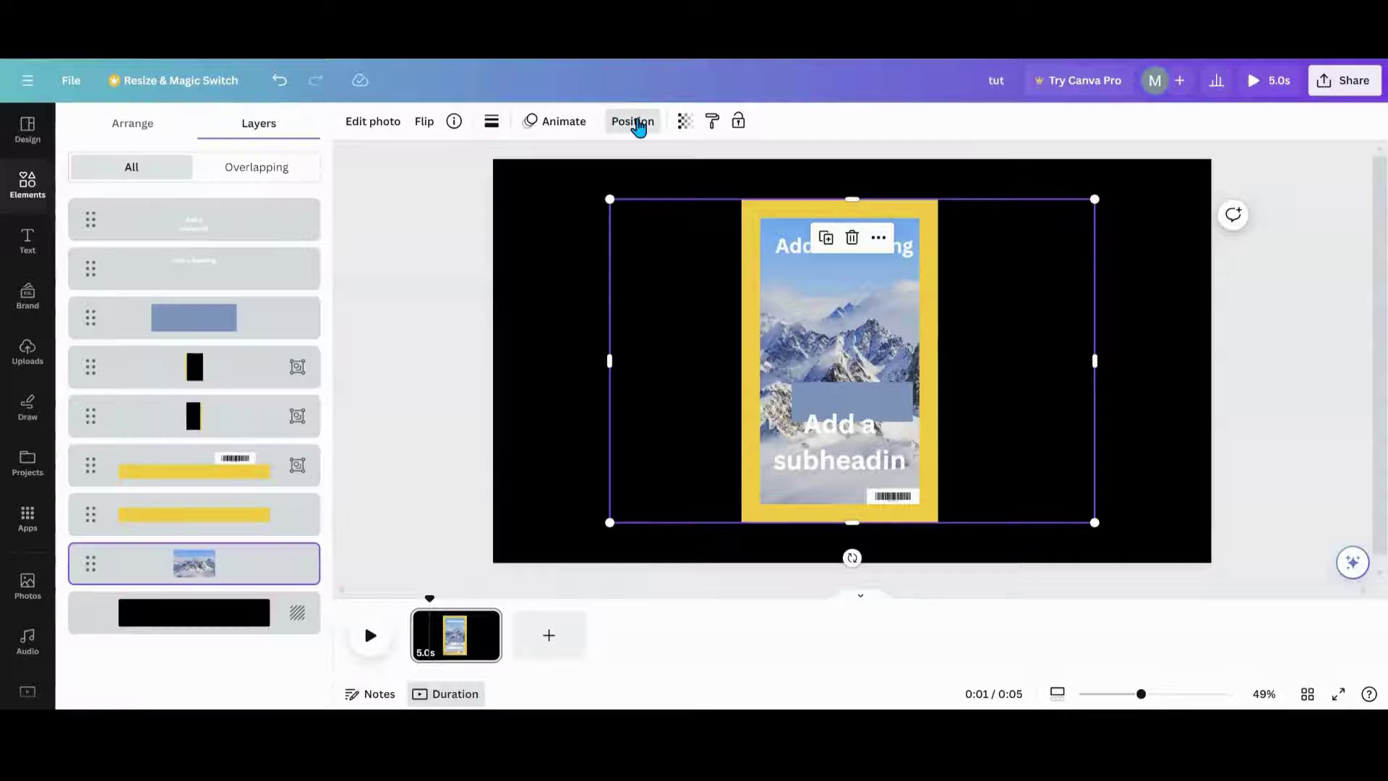
click(263, 319)
drag(867, 457, 795, 403)
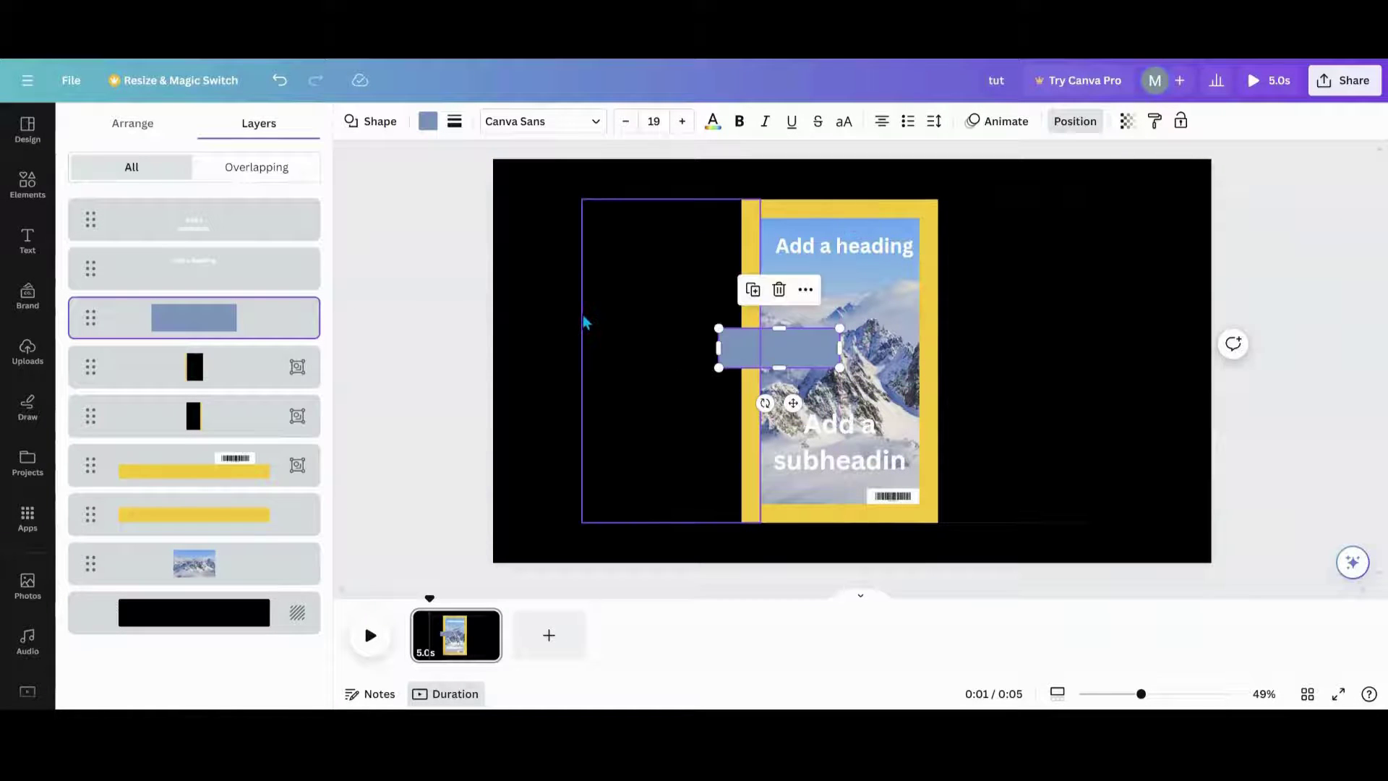
- Group the small rectangle with the left black panel group and set the rectangle's fill to transparent
shift+click(215, 435)
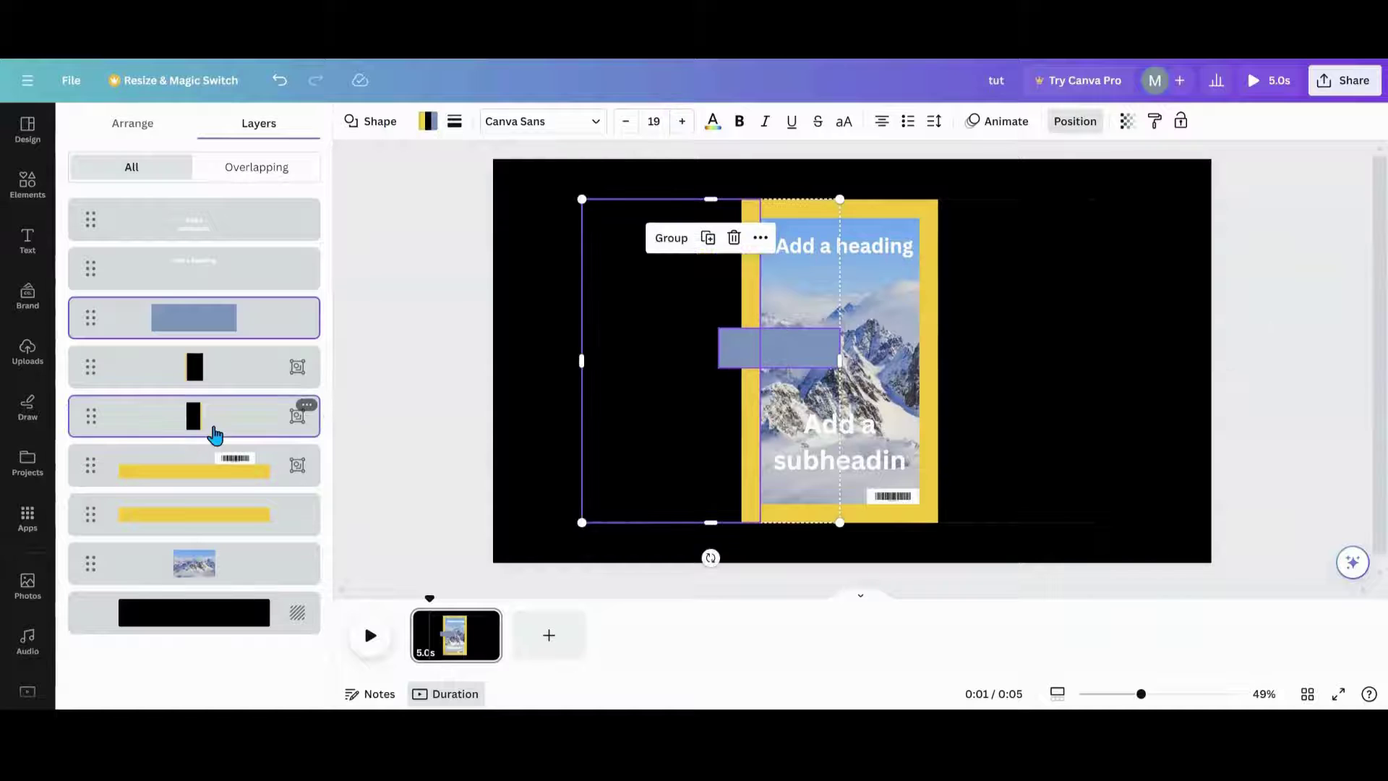
click(663, 246)
click(762, 359)
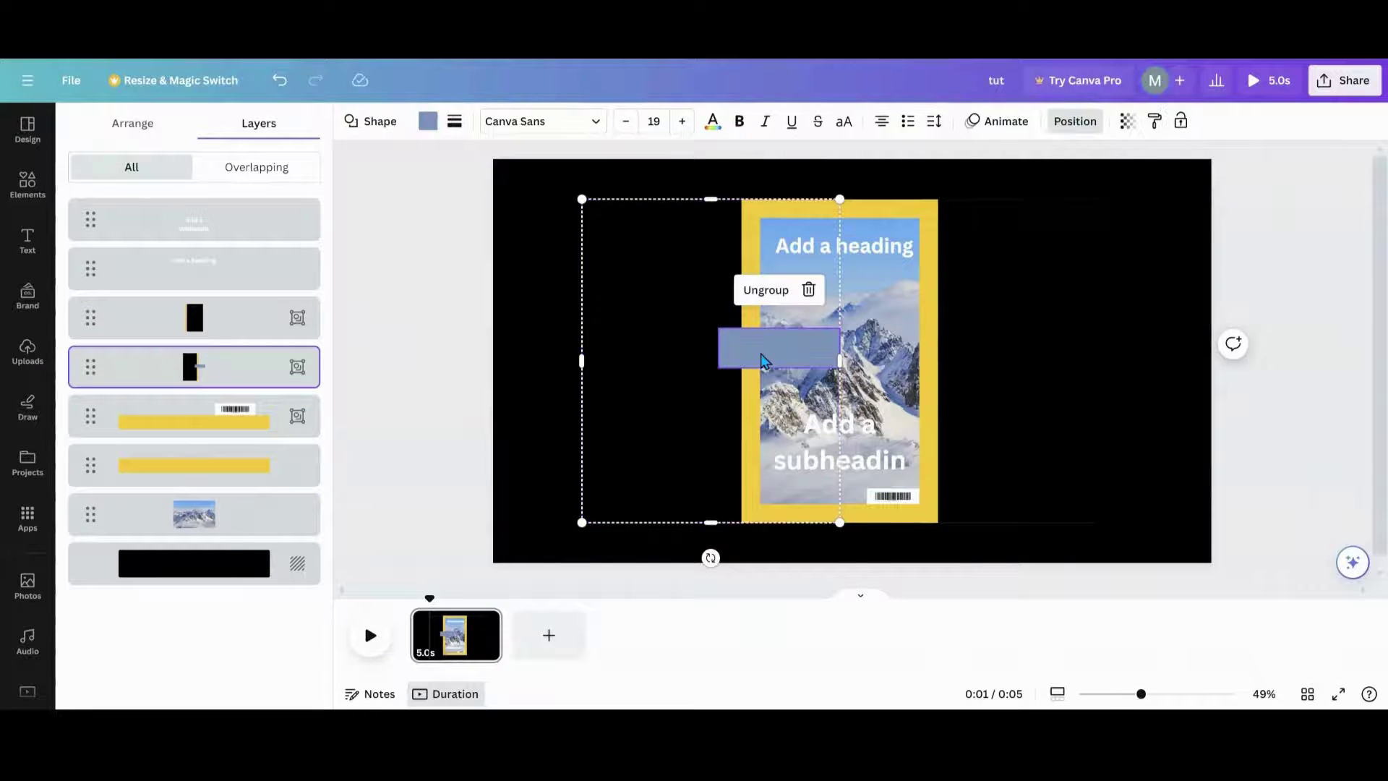
click(427, 123)
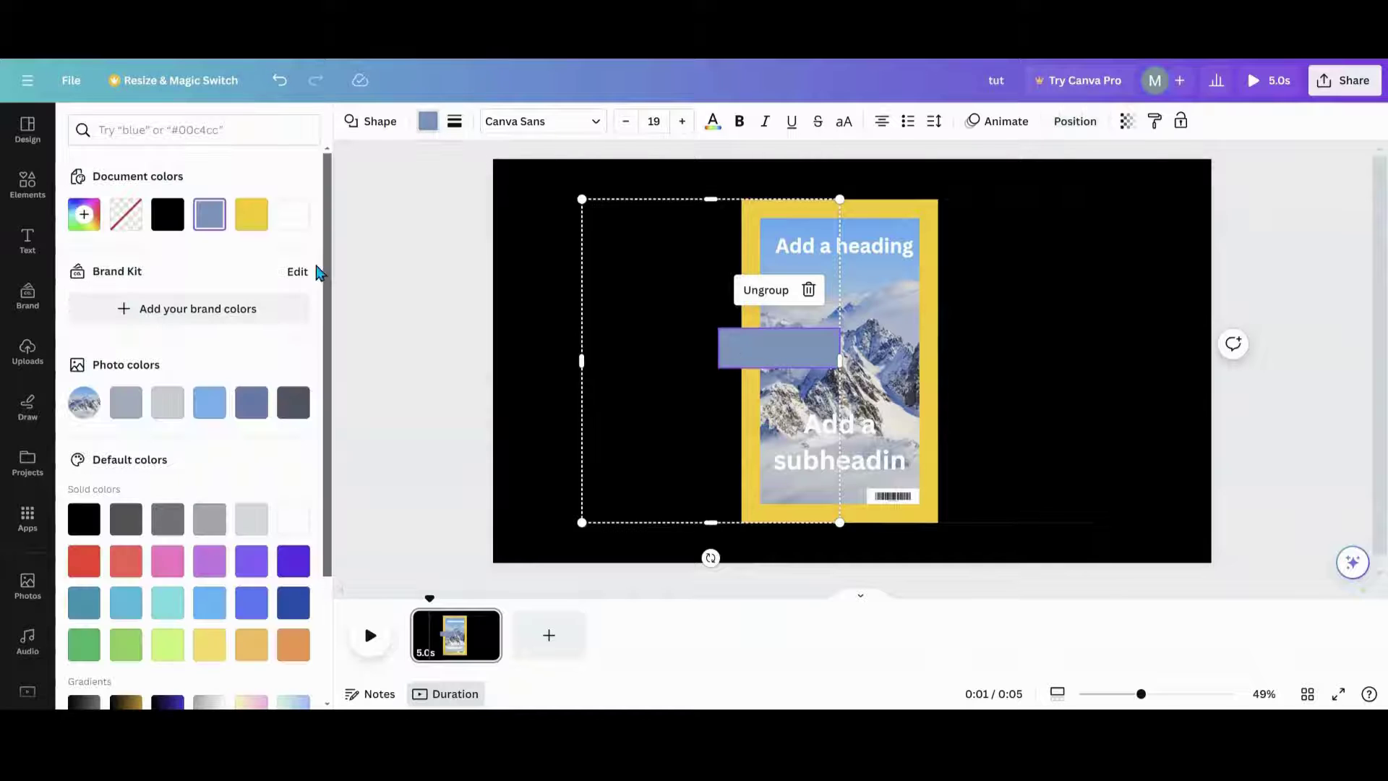
click(126, 215)
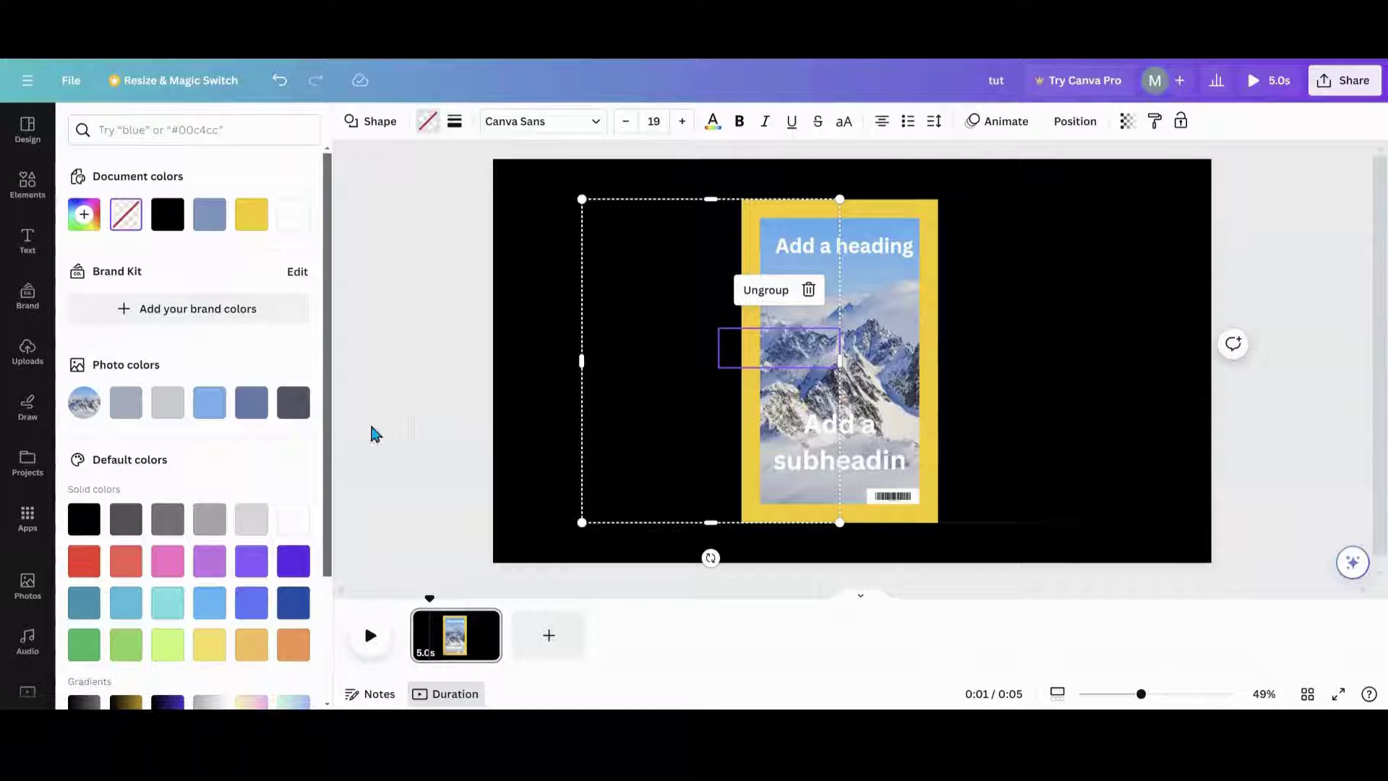
- Add another square shape, flatten it to a short rectangle and place it across the frame's right yellow bar at mid-height
click(26, 187)
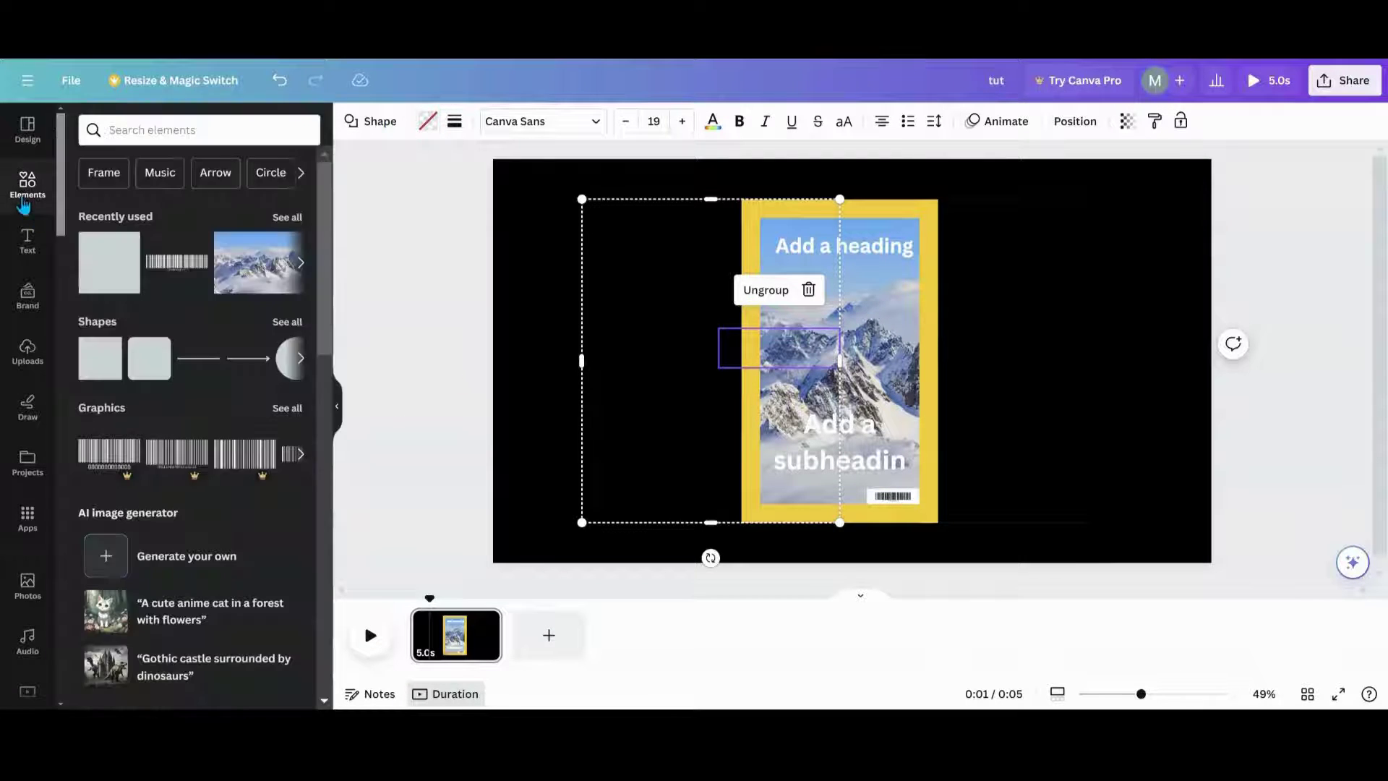
click(107, 276)
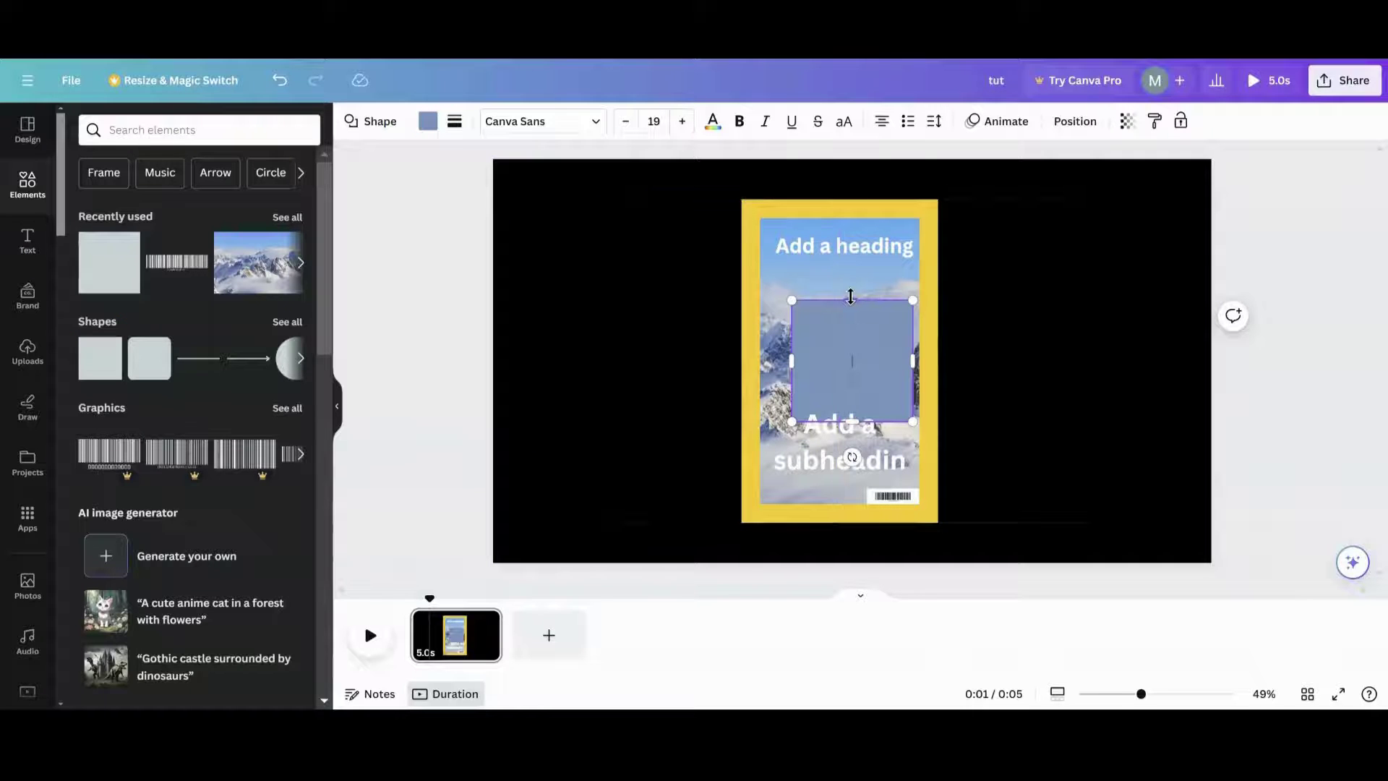
drag(853, 300, 850, 376)
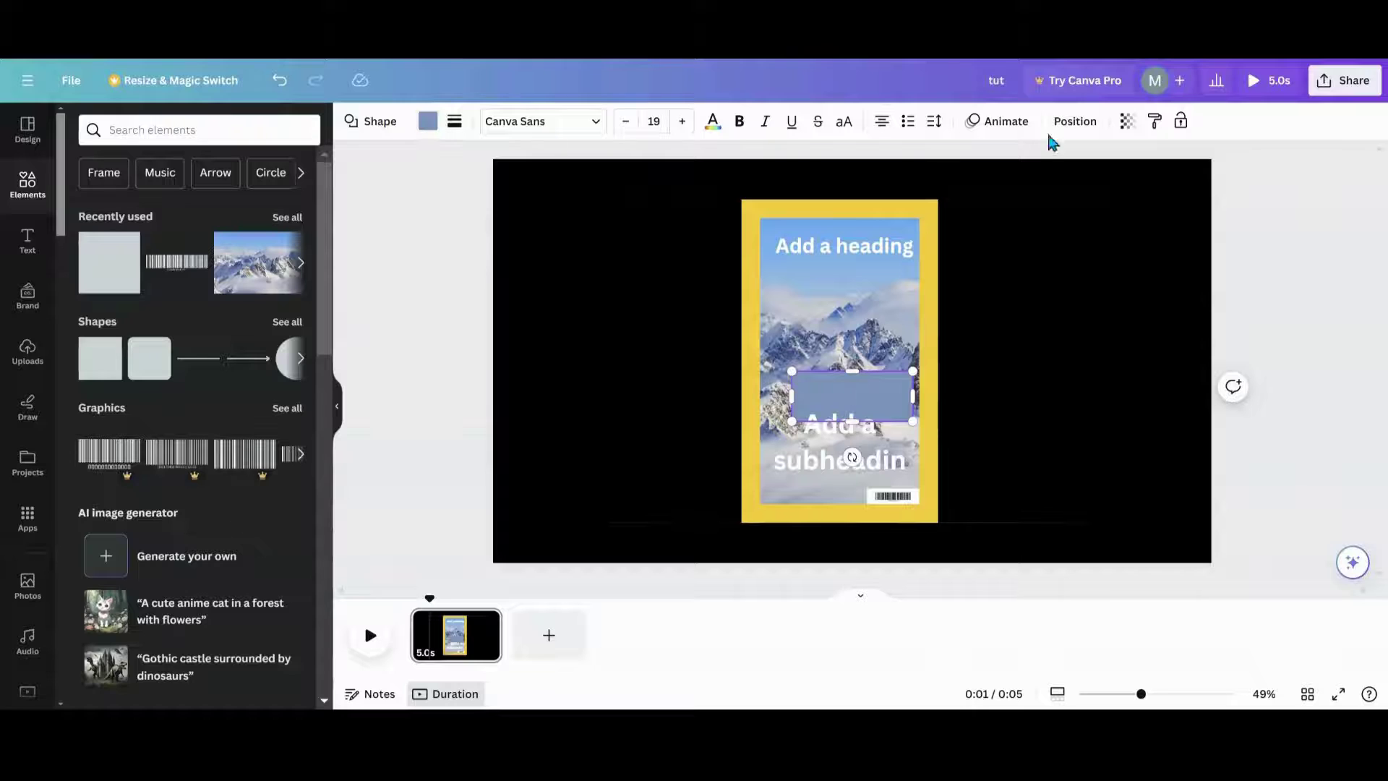
click(1079, 124)
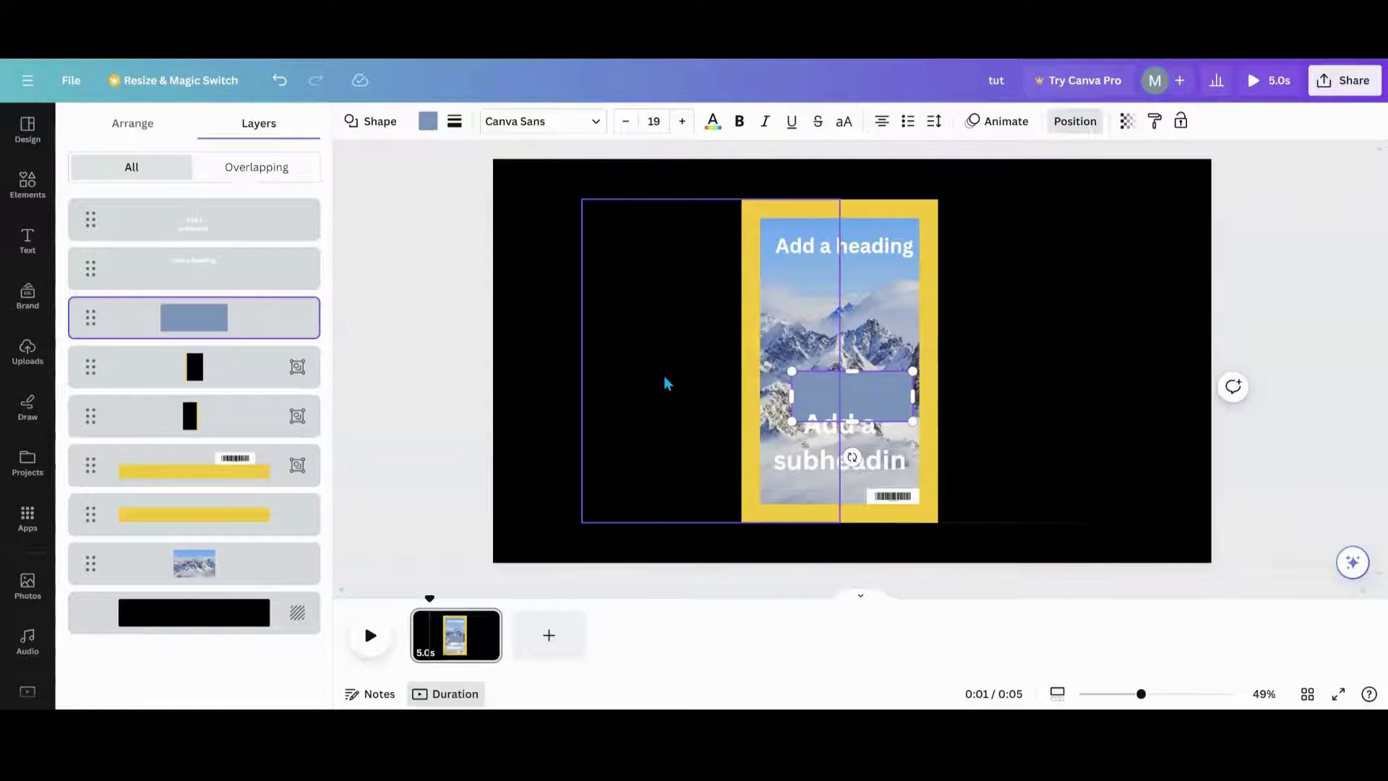
click(139, 366)
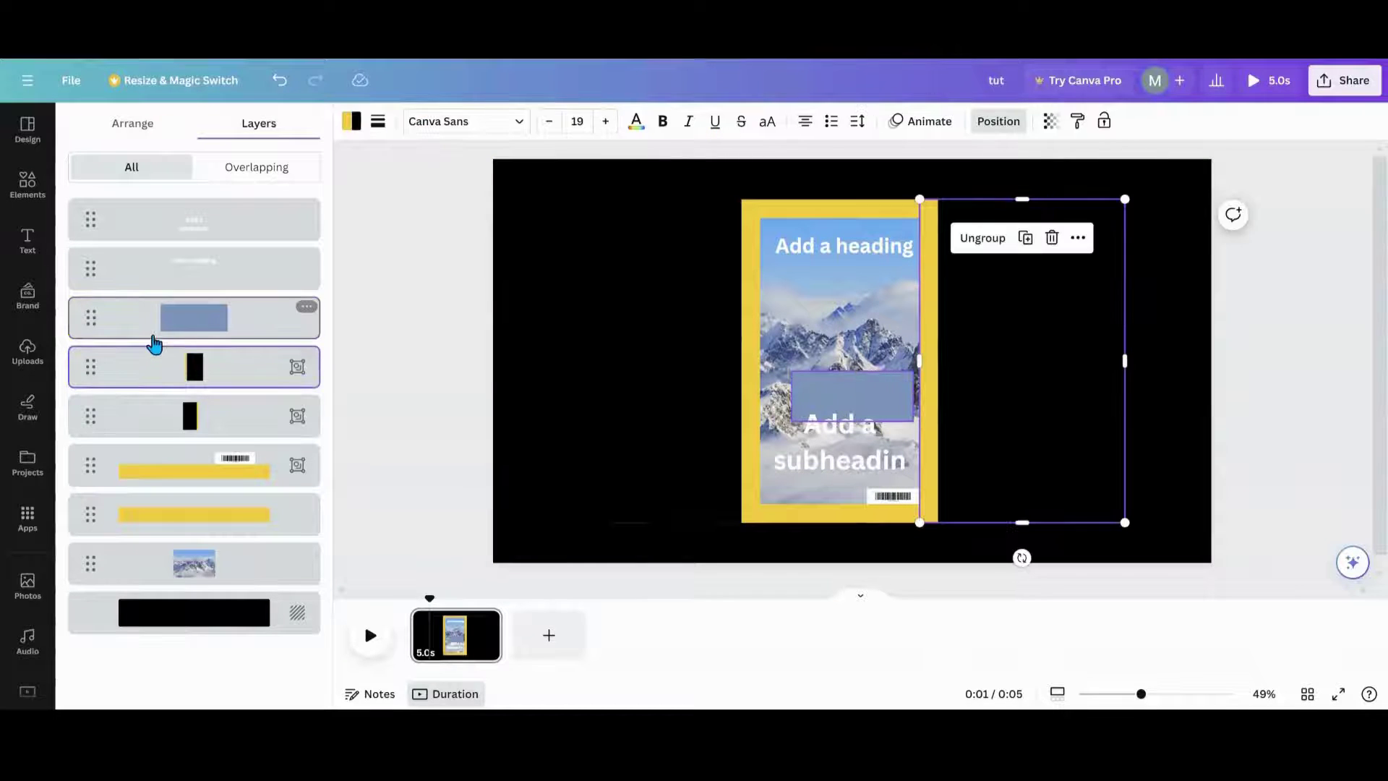
click(163, 326)
drag(882, 403, 927, 361)
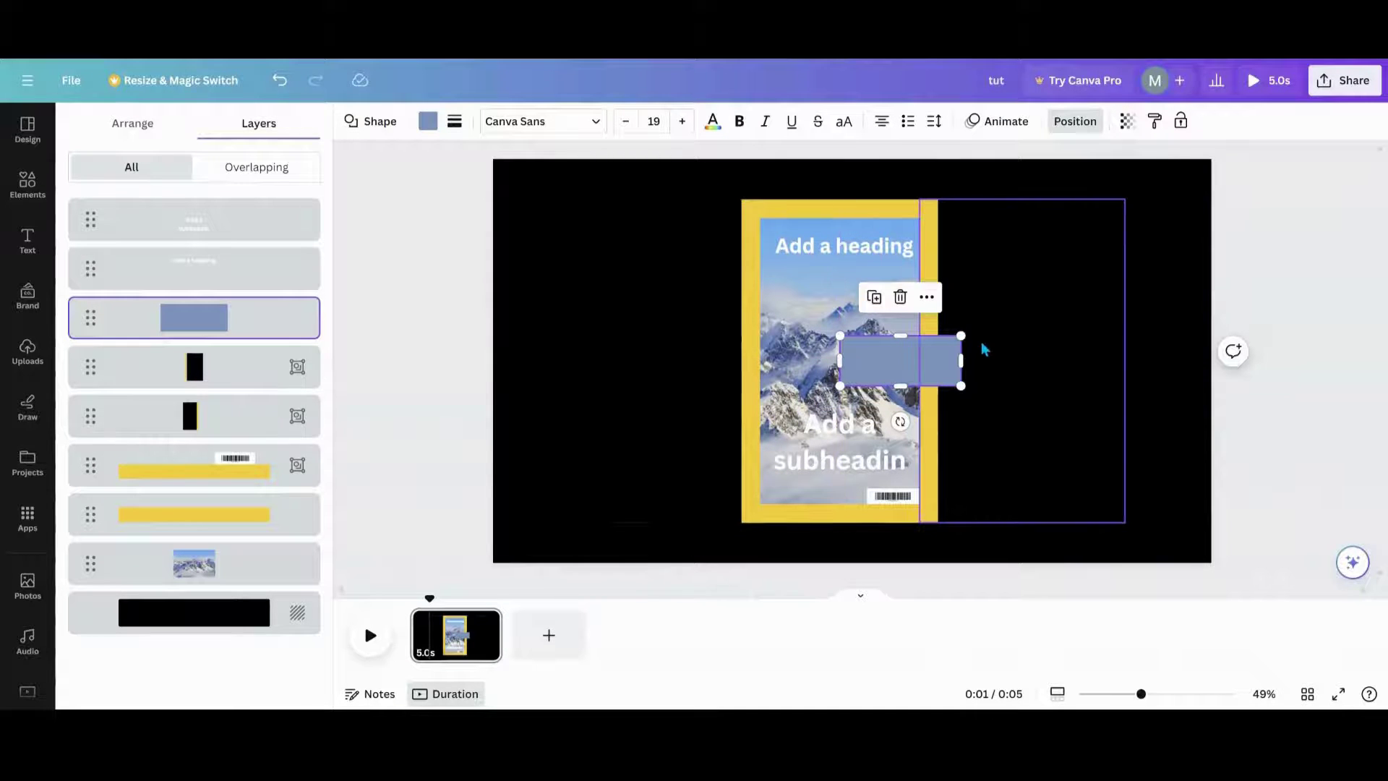
- Group the small rectangle with the right black panel group and set the rectangle's fill to transparent
shift+click(171, 391)
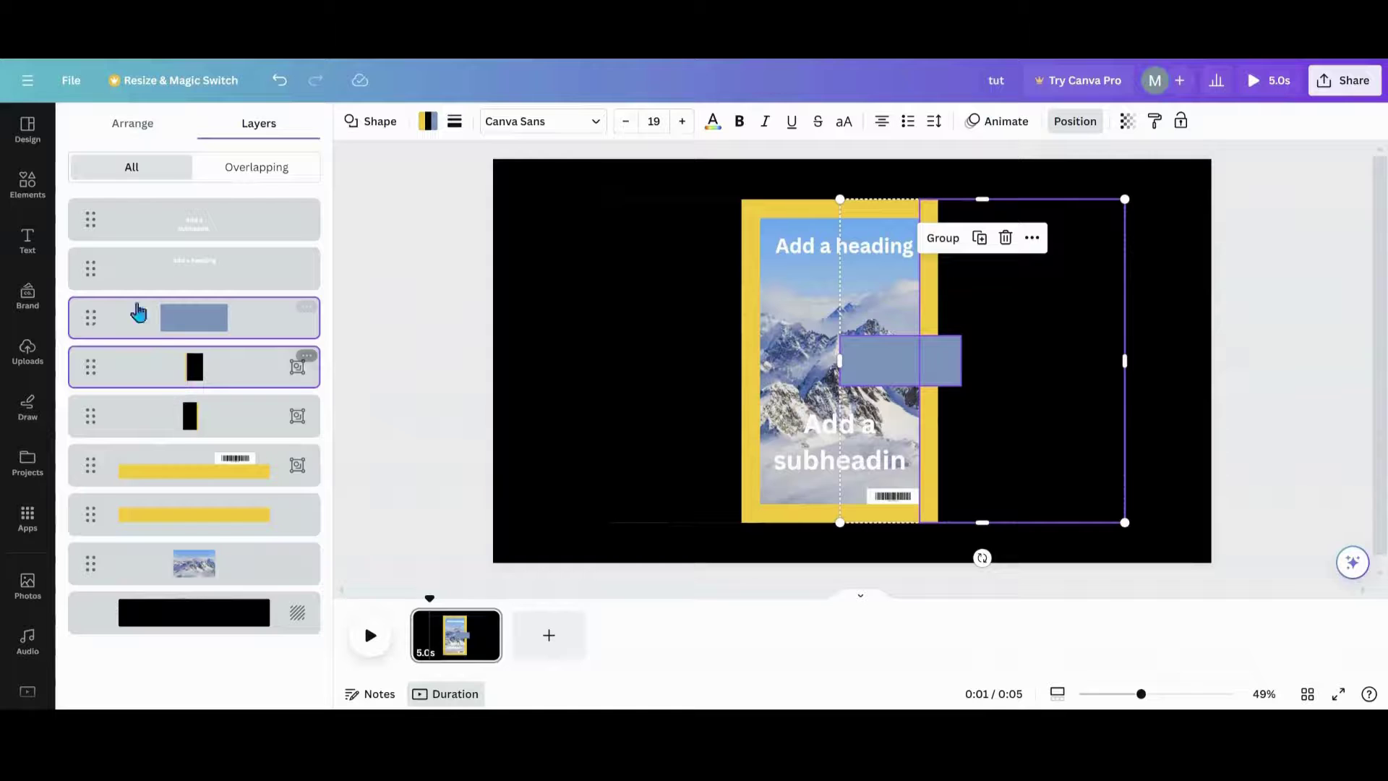
click(947, 245)
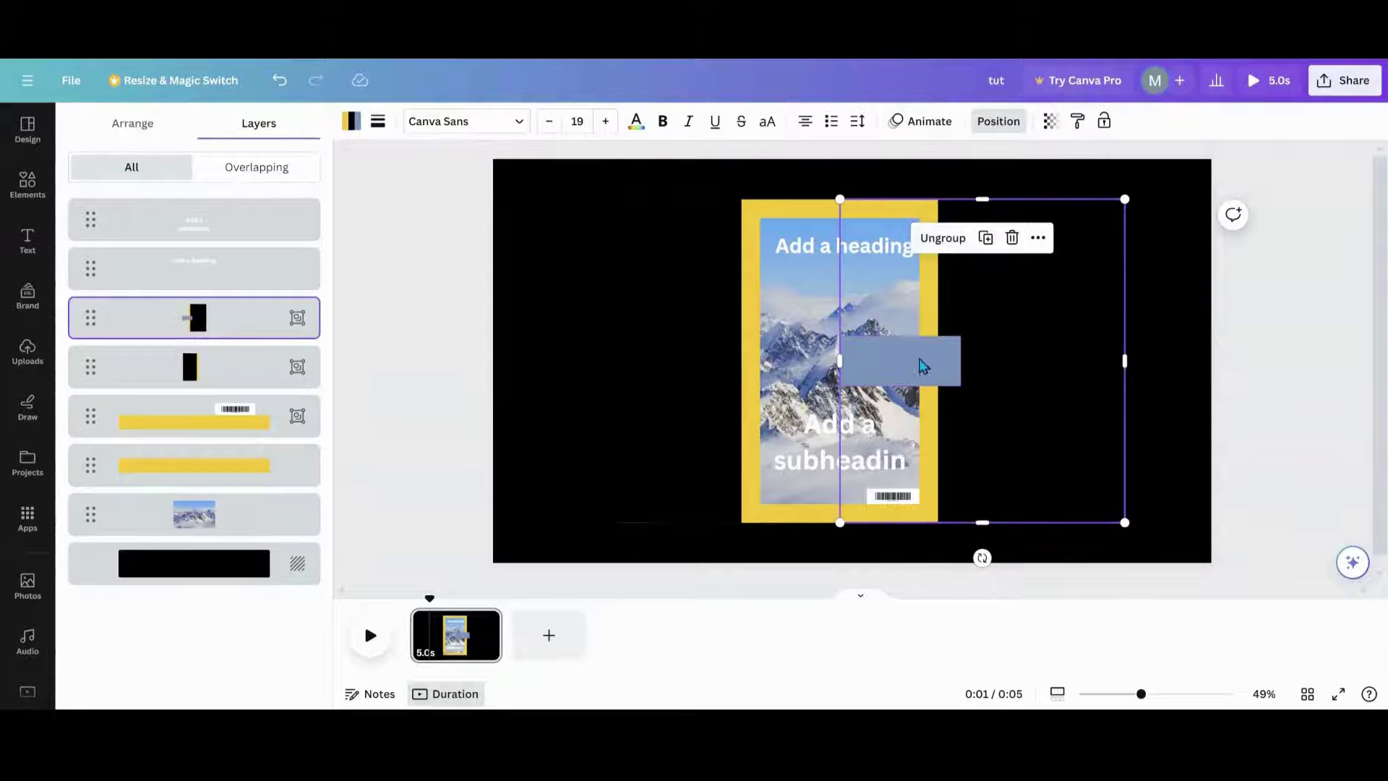
click(425, 123)
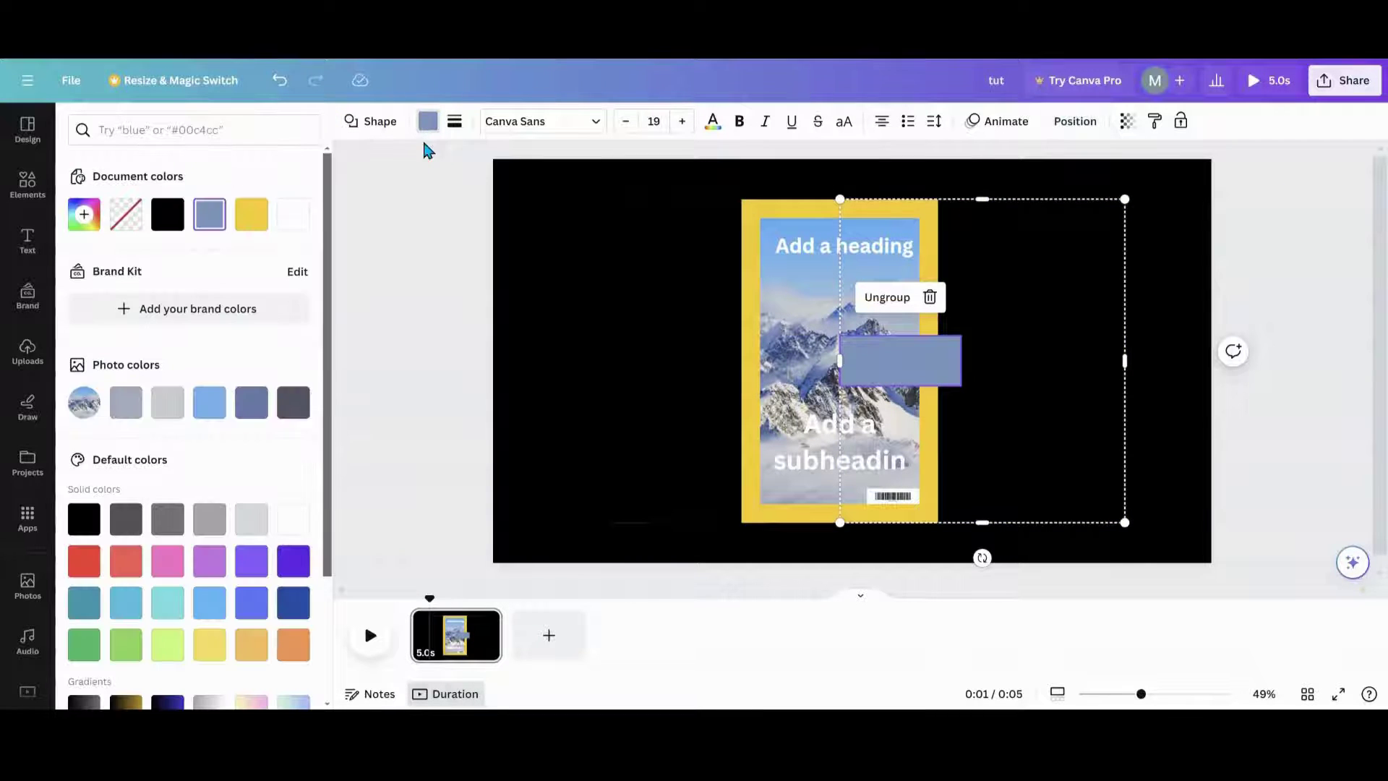
click(126, 215)
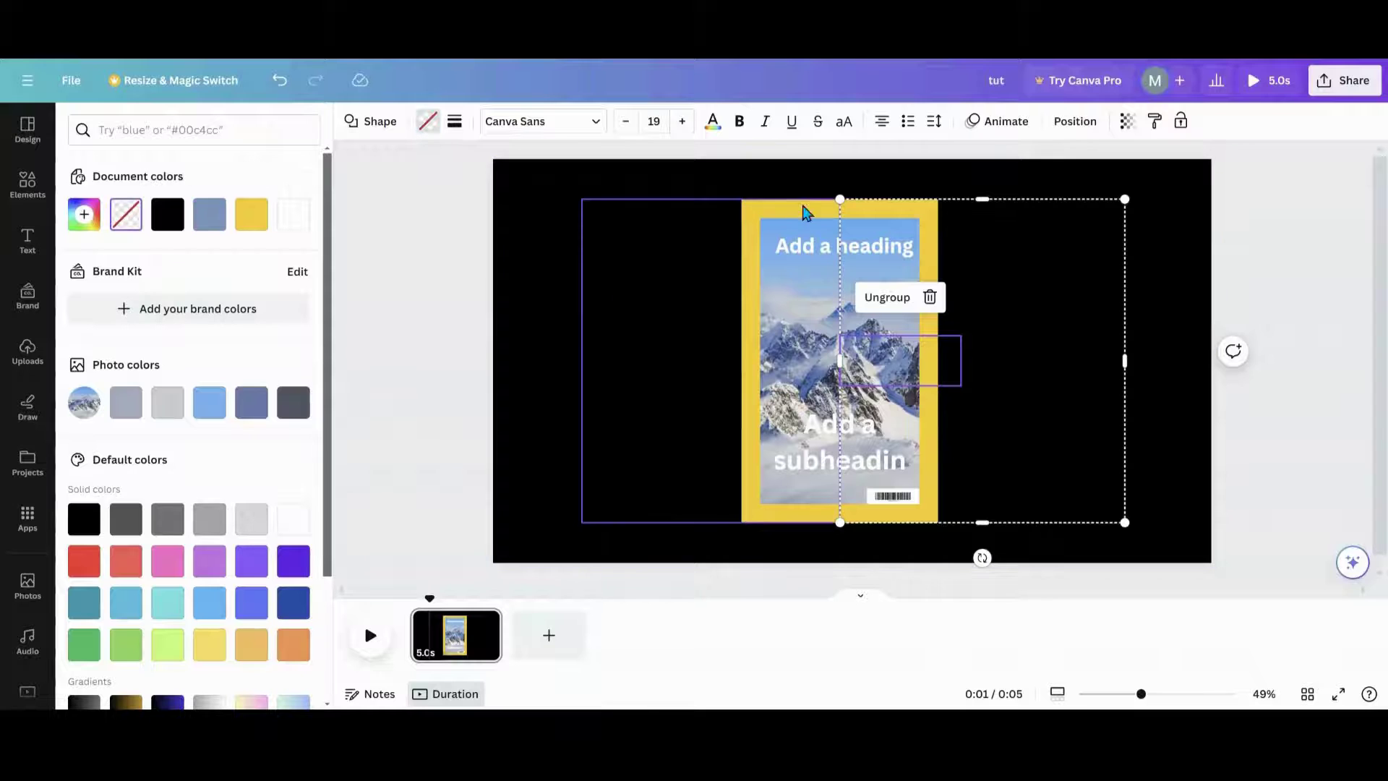
- Add a square shape, narrow it to a tall rectangle and centre it across the frame's top yellow bar
click(34, 201)
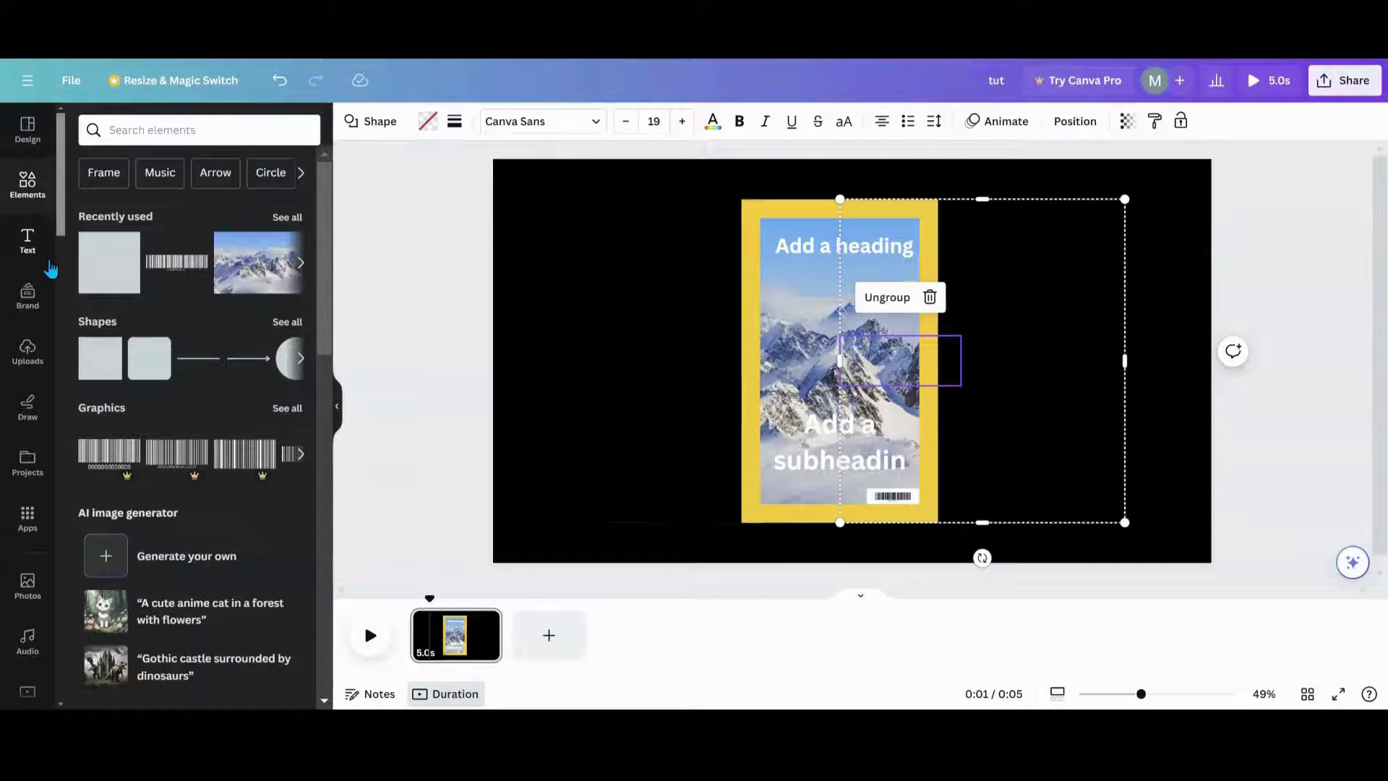
key(ctrl+z)
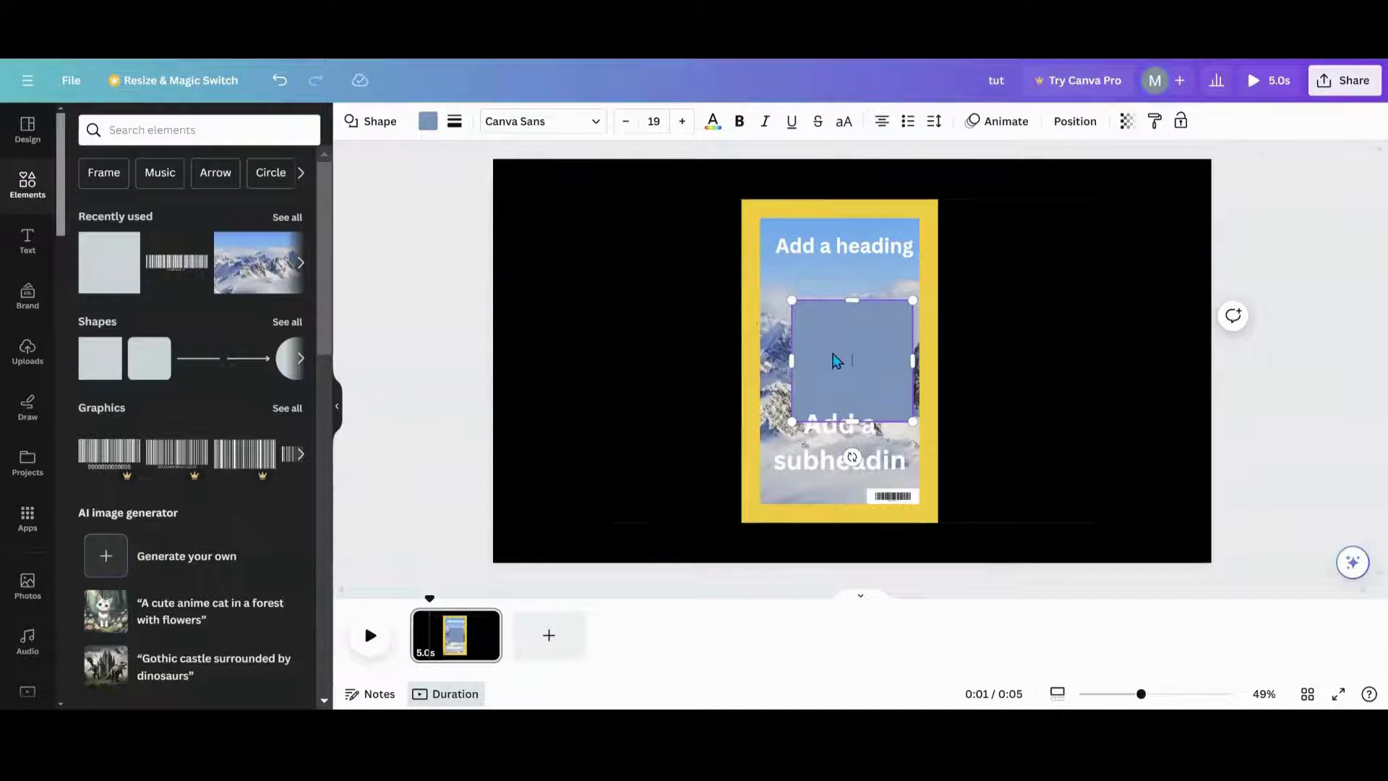
drag(914, 367, 845, 200)
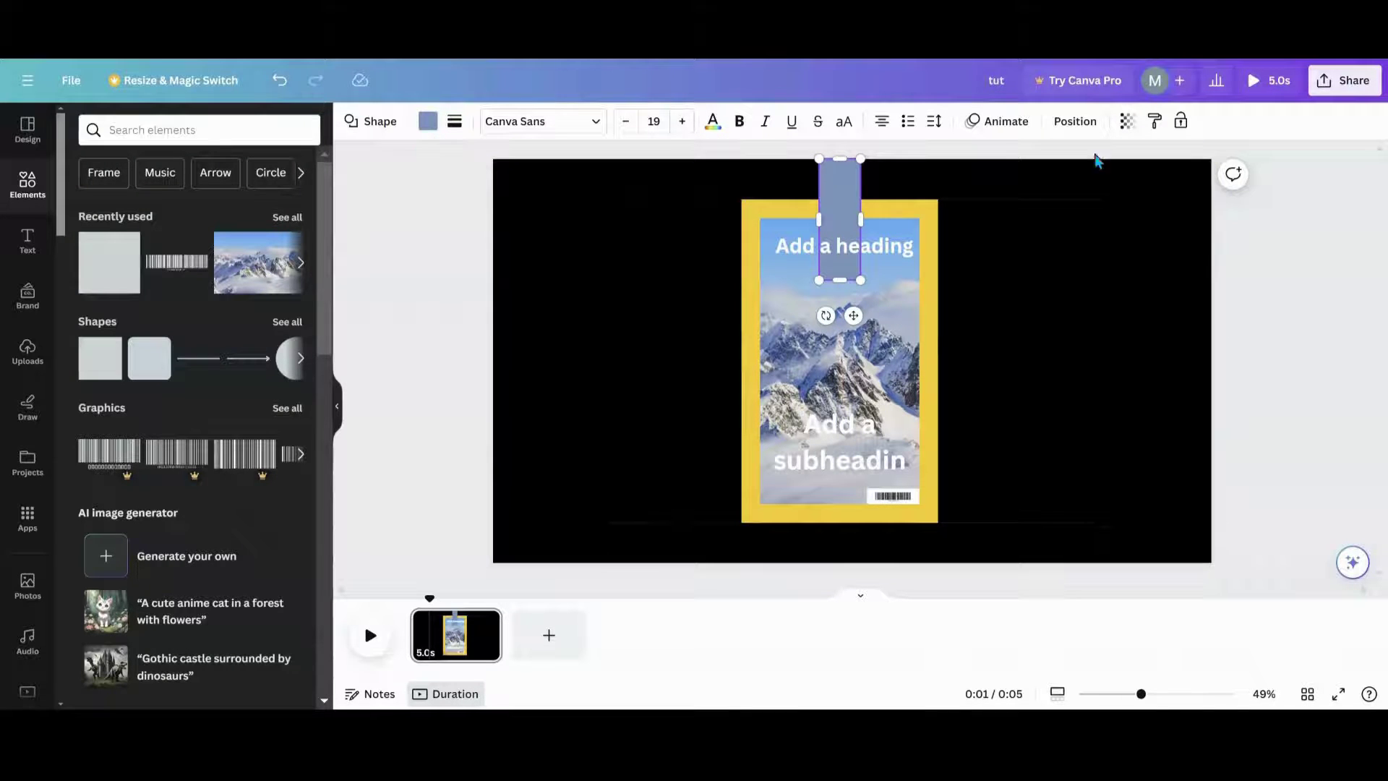
- Group the tall rectangle with the frame's top yellow bar and set the rectangle's fill to transparent
click(1077, 125)
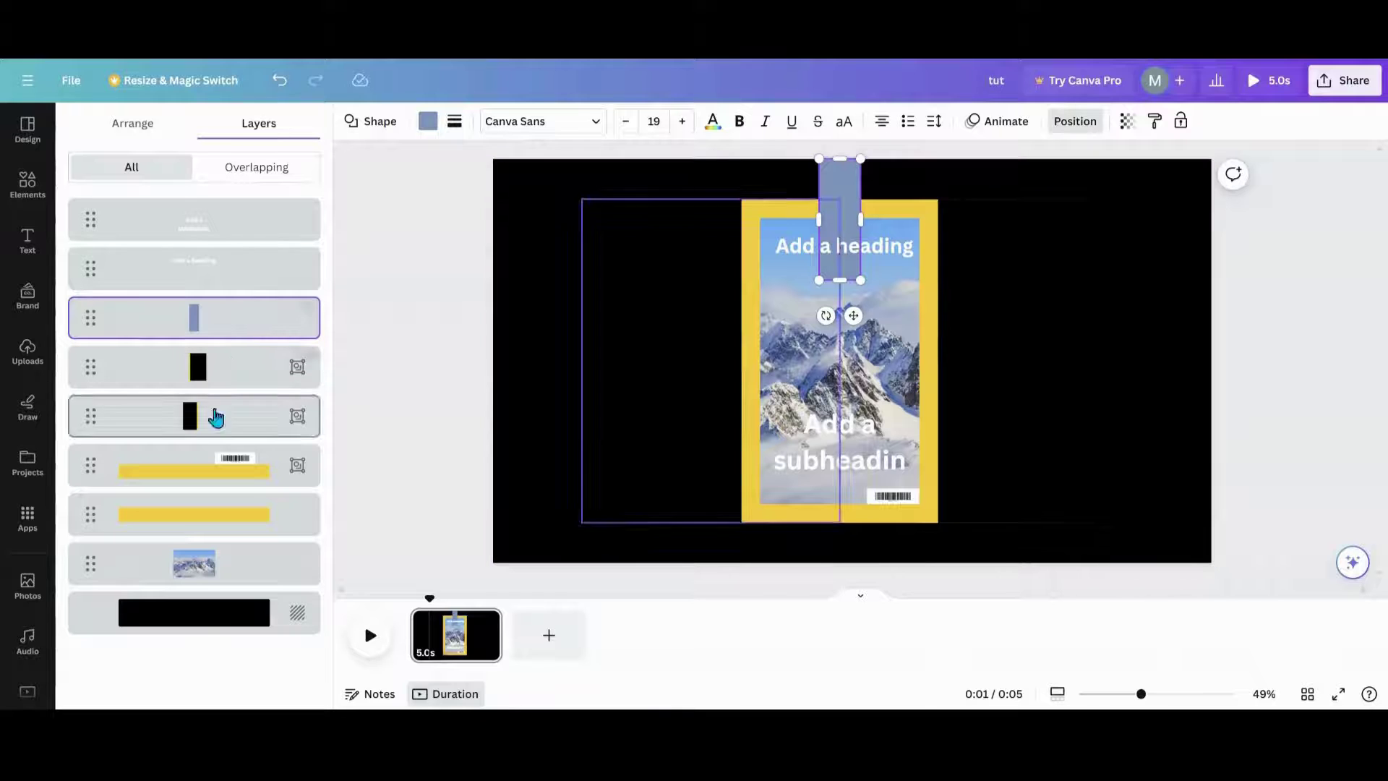
shift+click(189, 518)
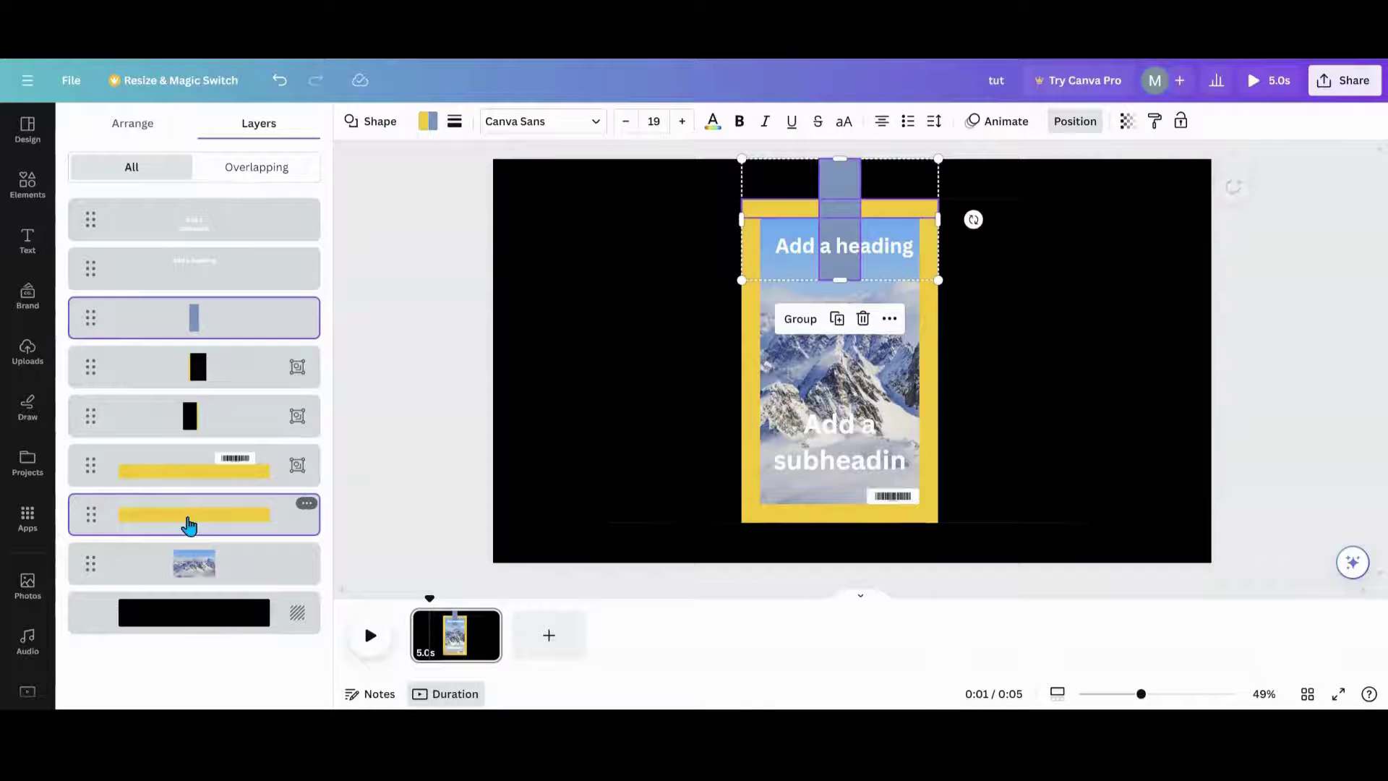
click(805, 329)
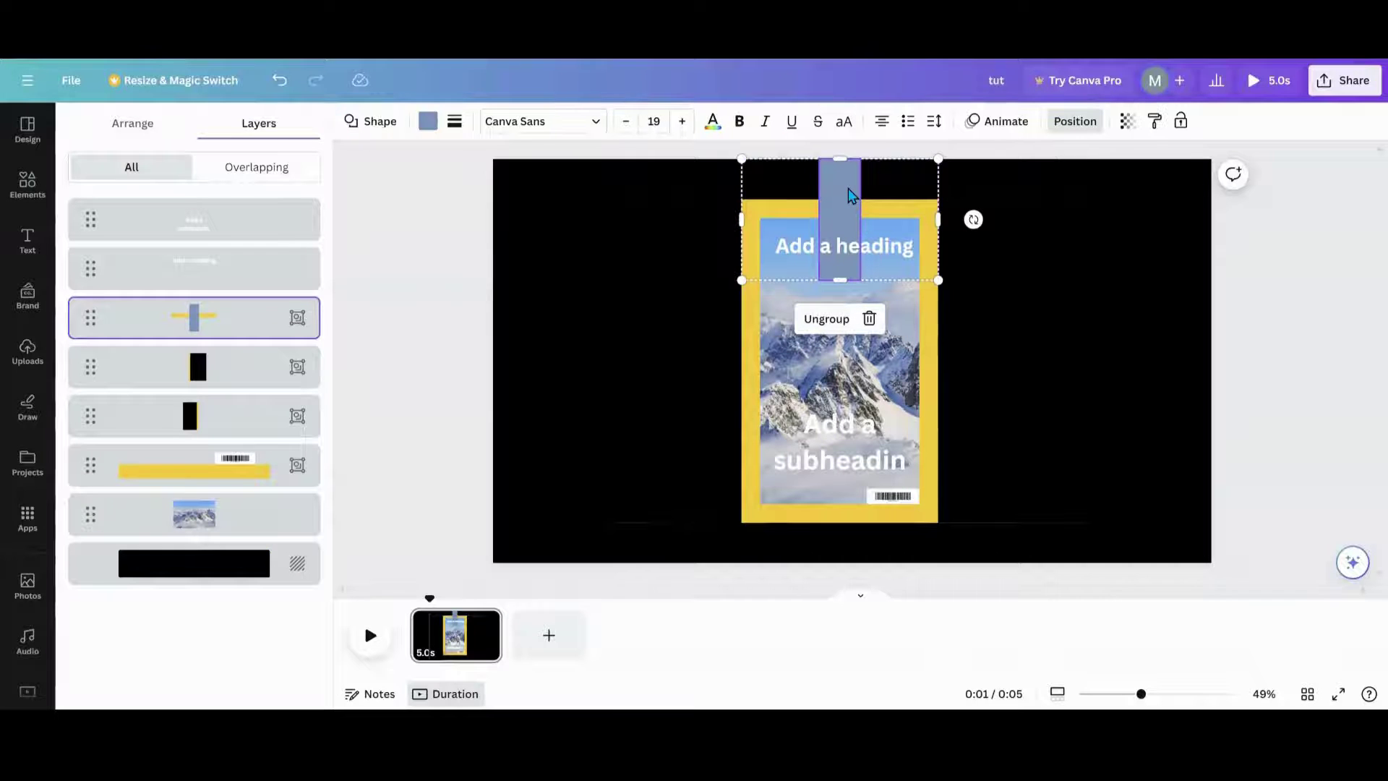
click(428, 125)
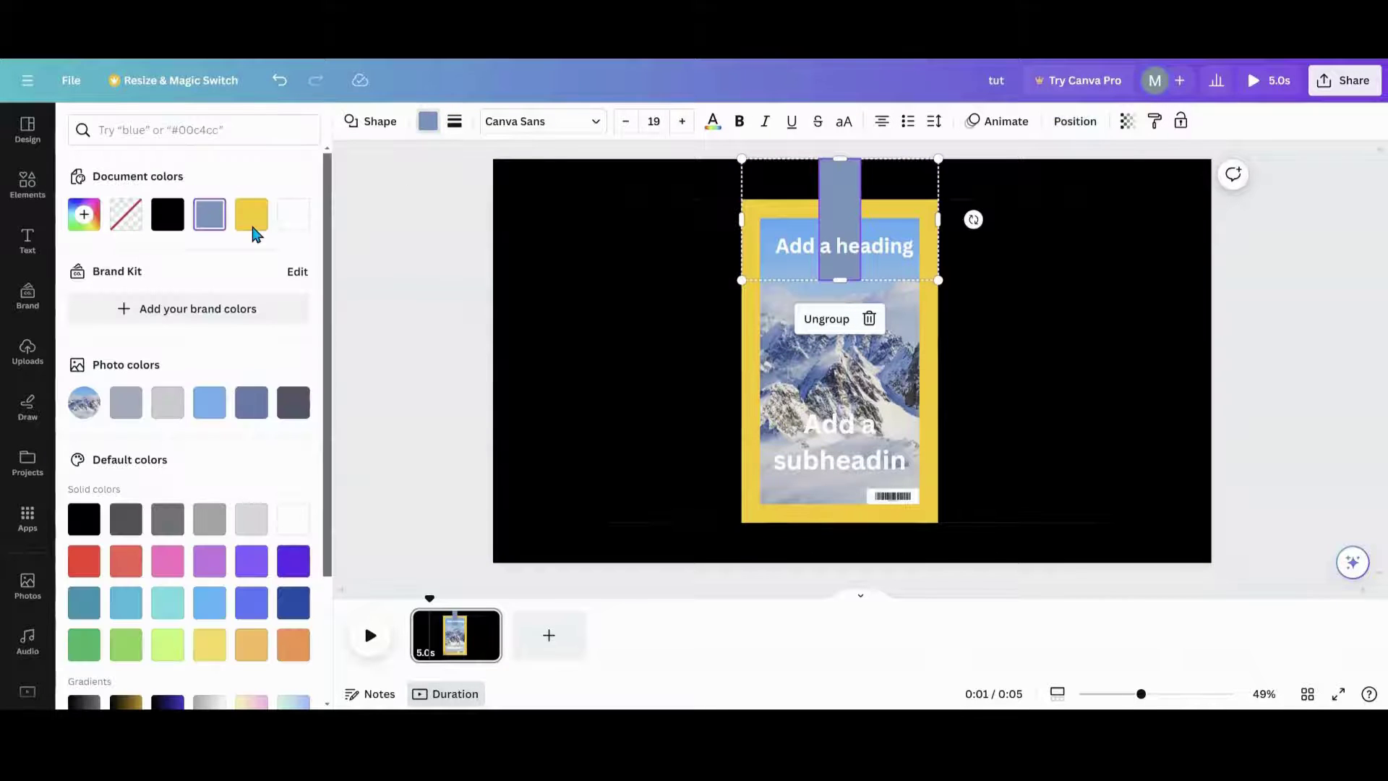
click(133, 217)
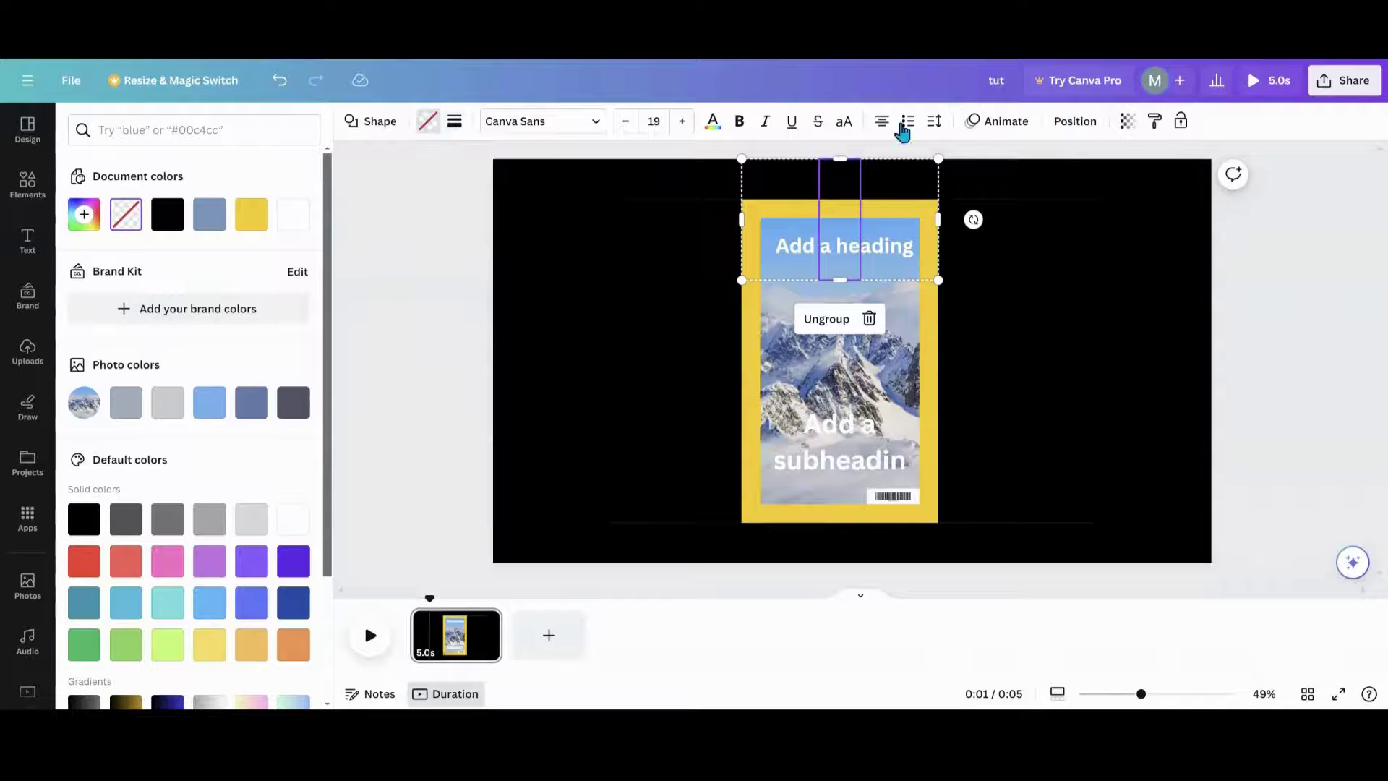
- Add one more square shape, narrow it to a tall rectangle and centre it across the frame's bottom yellow bar
click(29, 187)
click(92, 282)
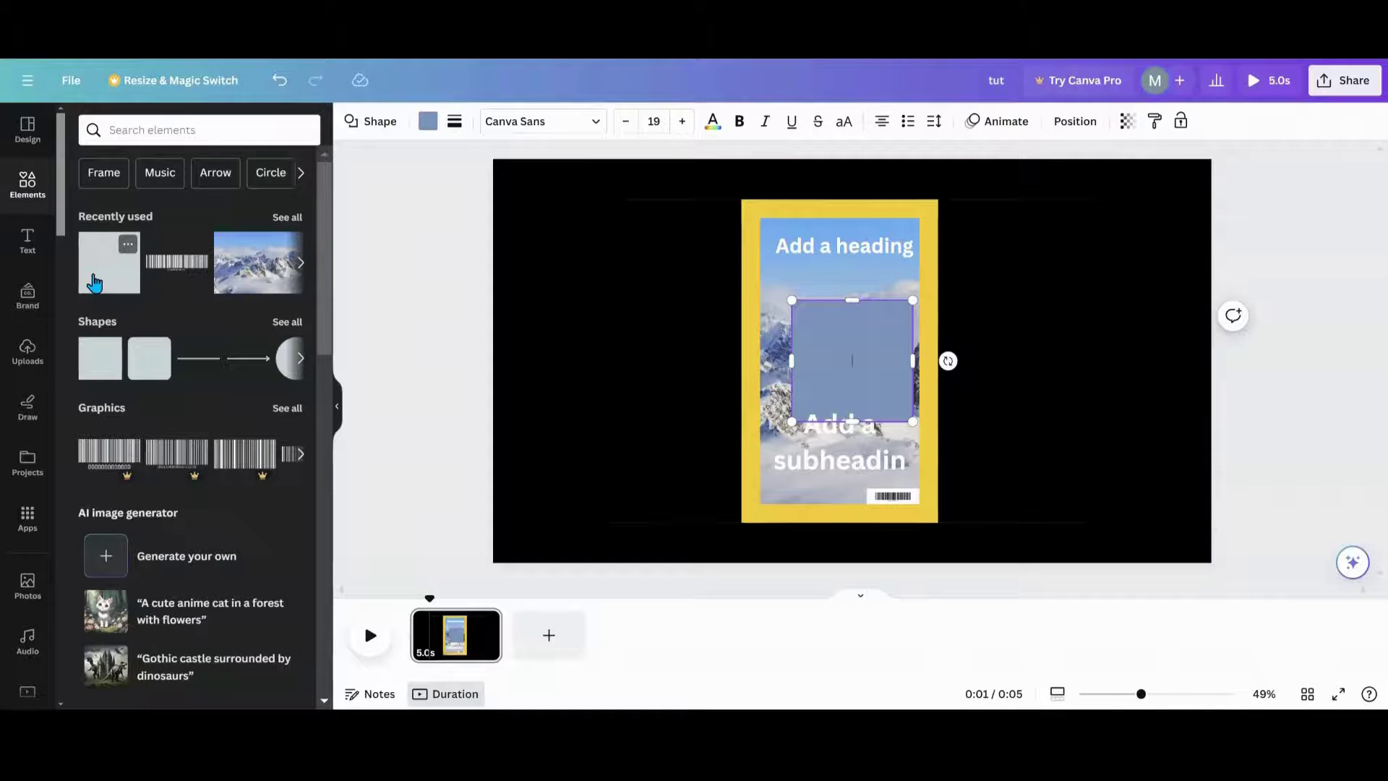
drag(794, 349, 846, 455)
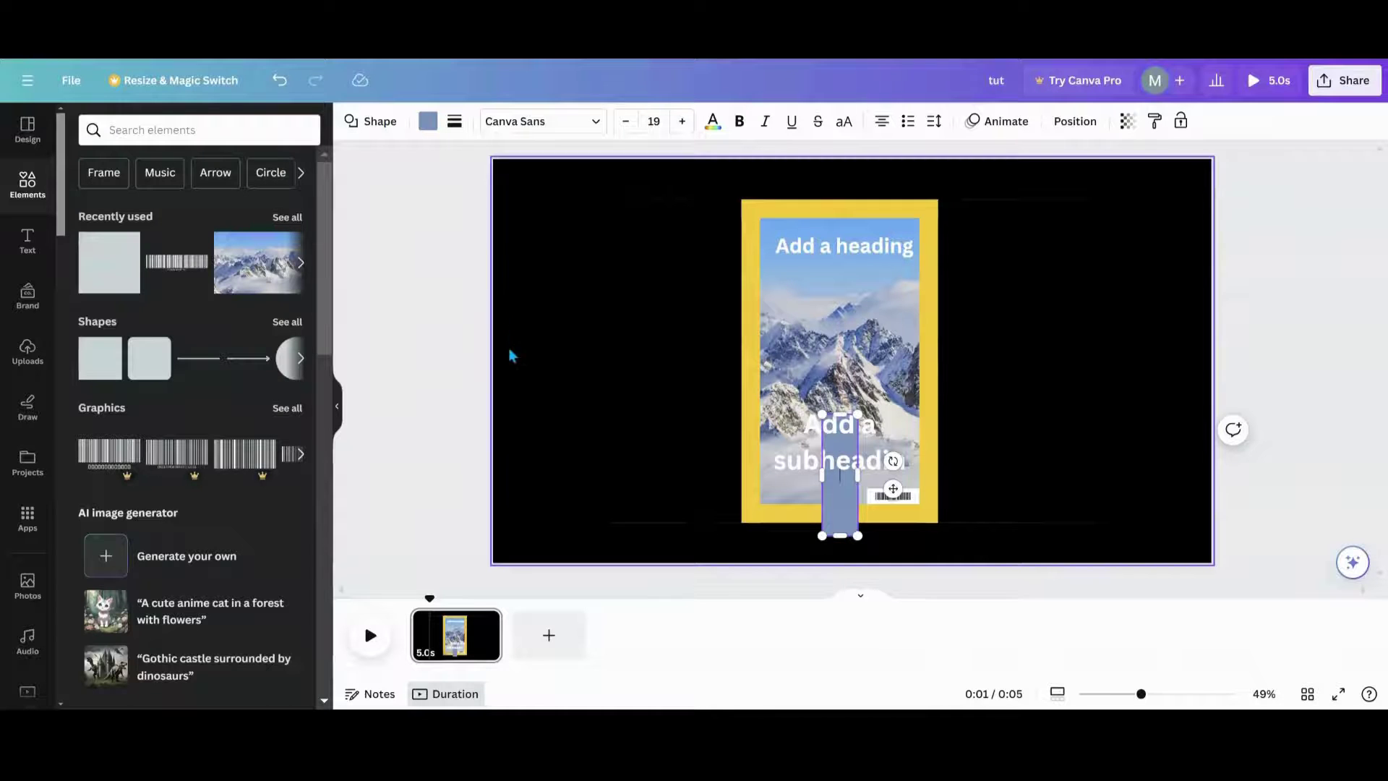
- Group the tall rectangle with the bottom yellow bar and barcode group, and set the rectangle's fill to transparent
click(1077, 122)
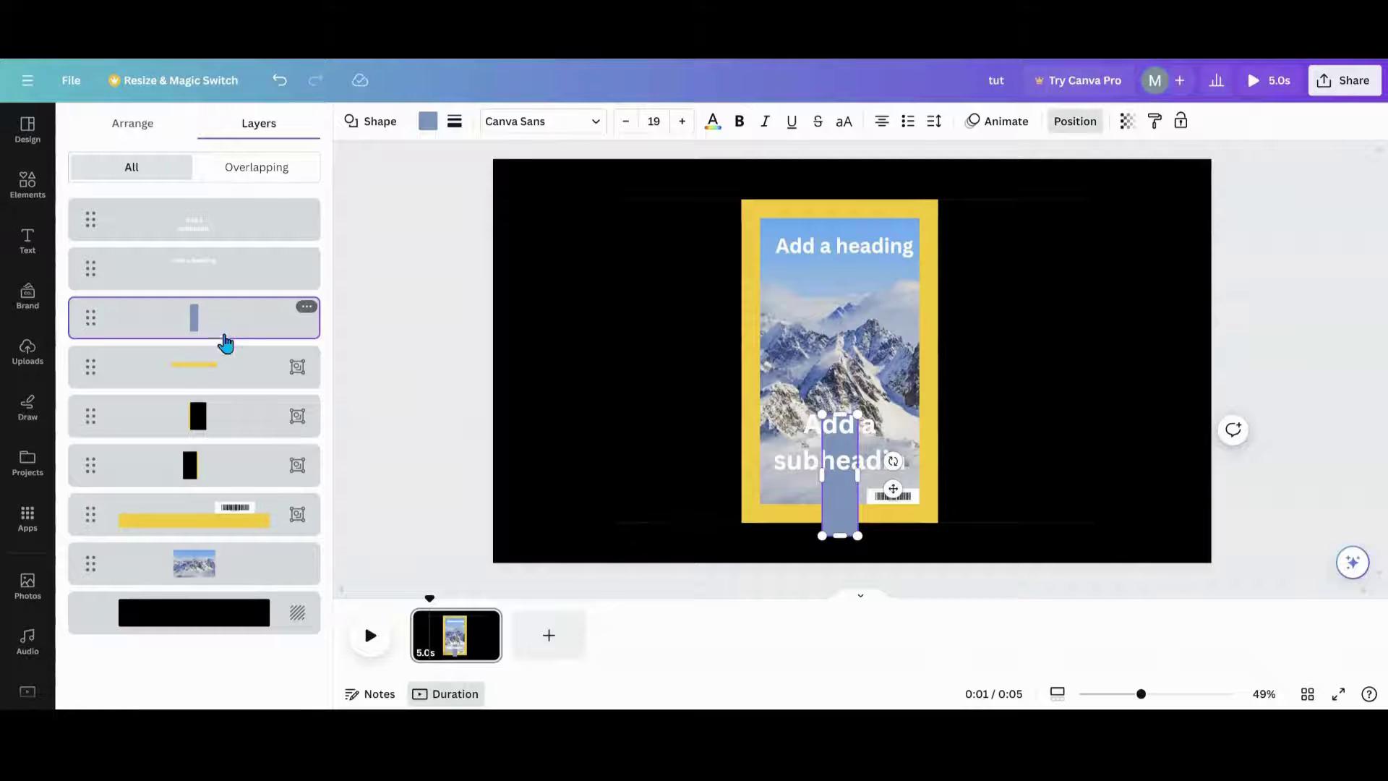
shift+click(180, 522)
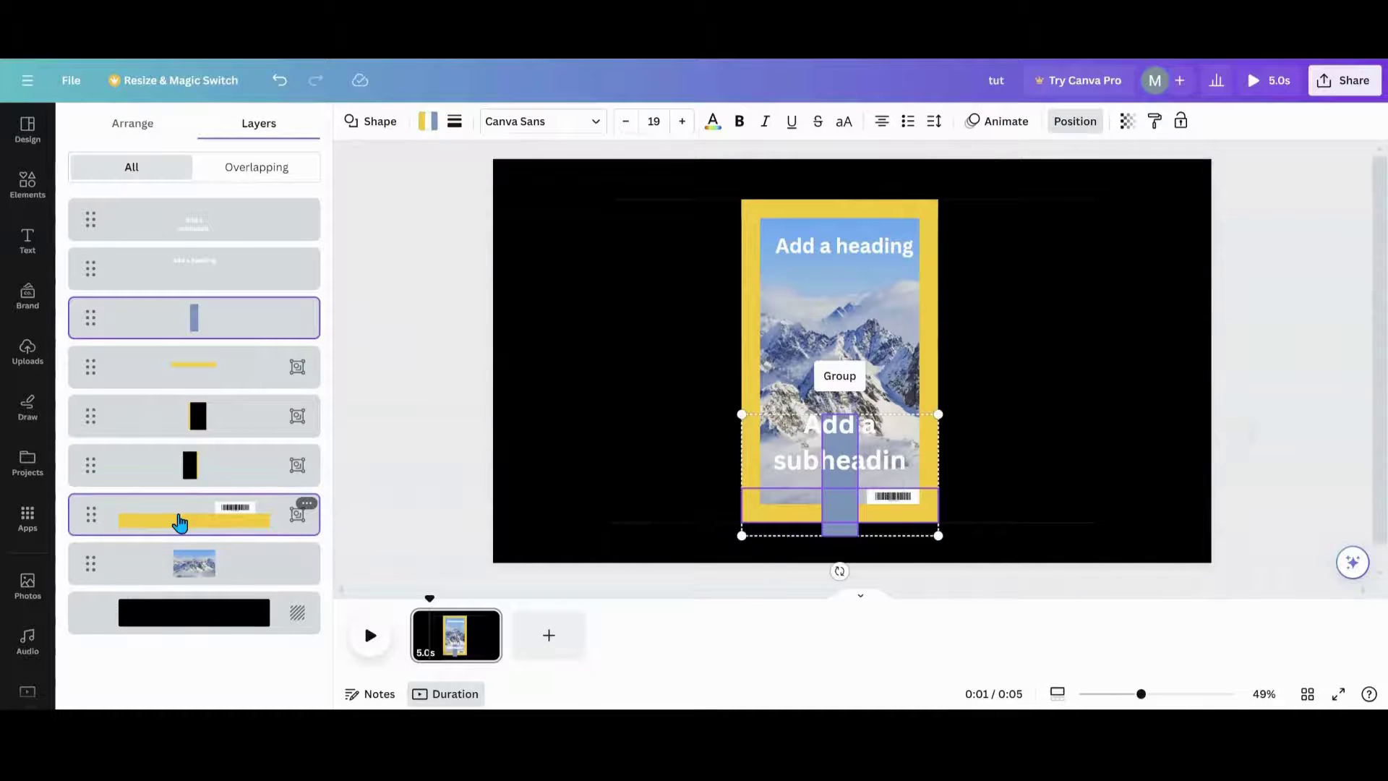
click(843, 379)
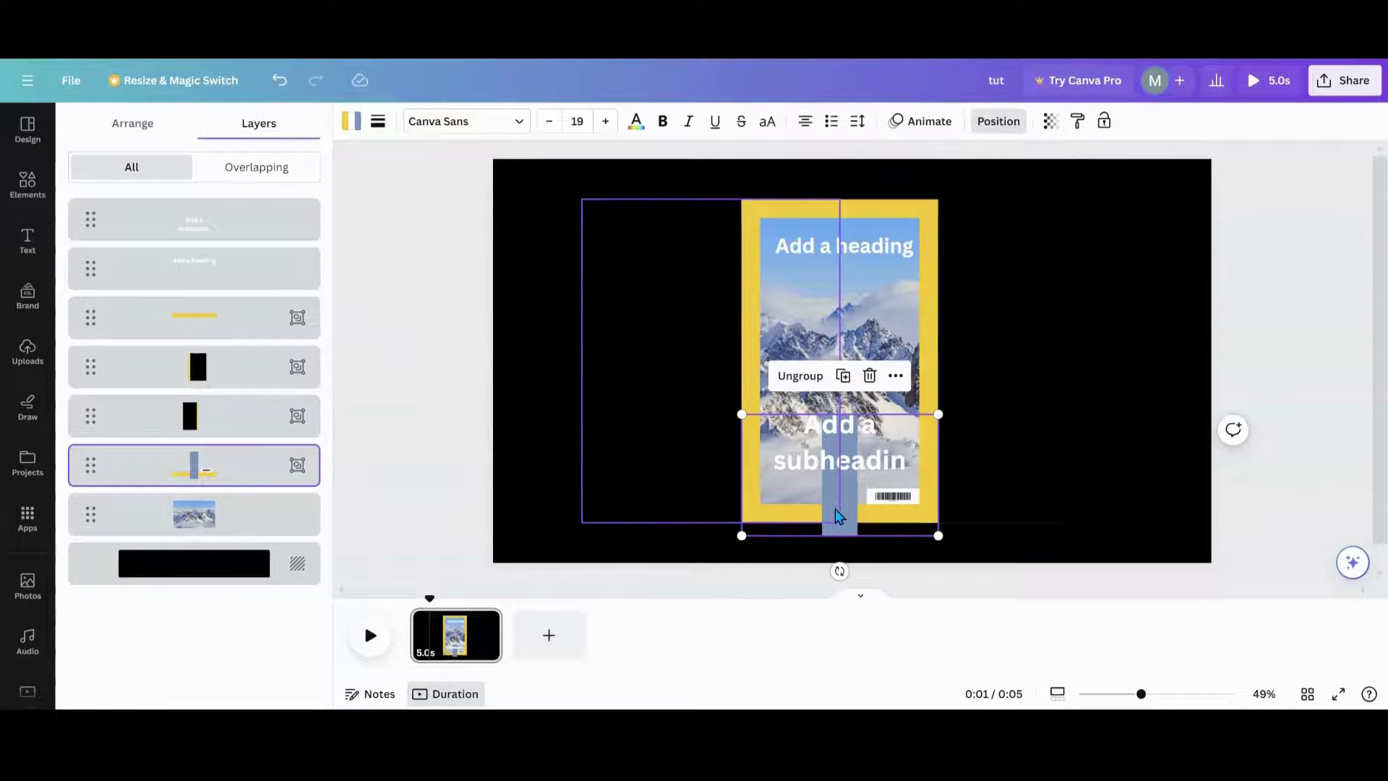
click(847, 534)
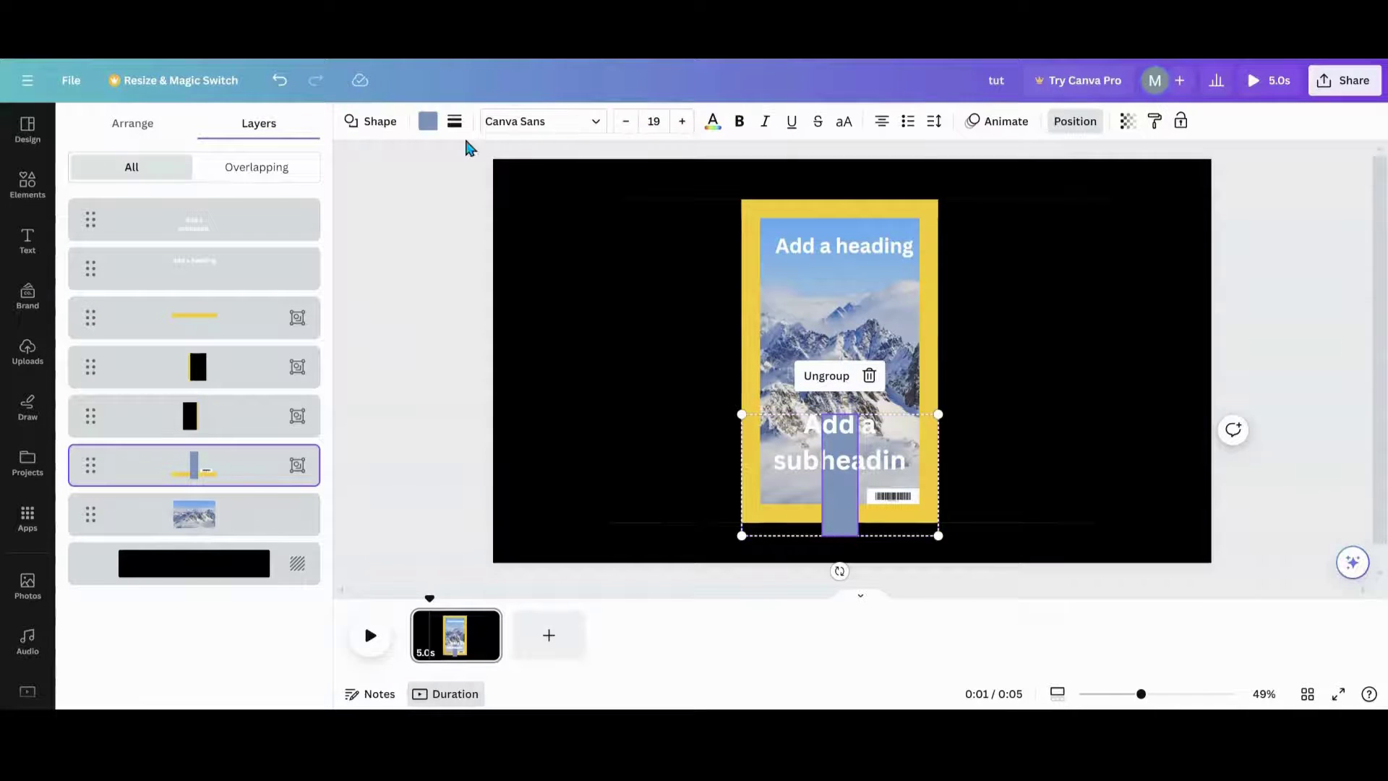
click(428, 123)
click(133, 224)
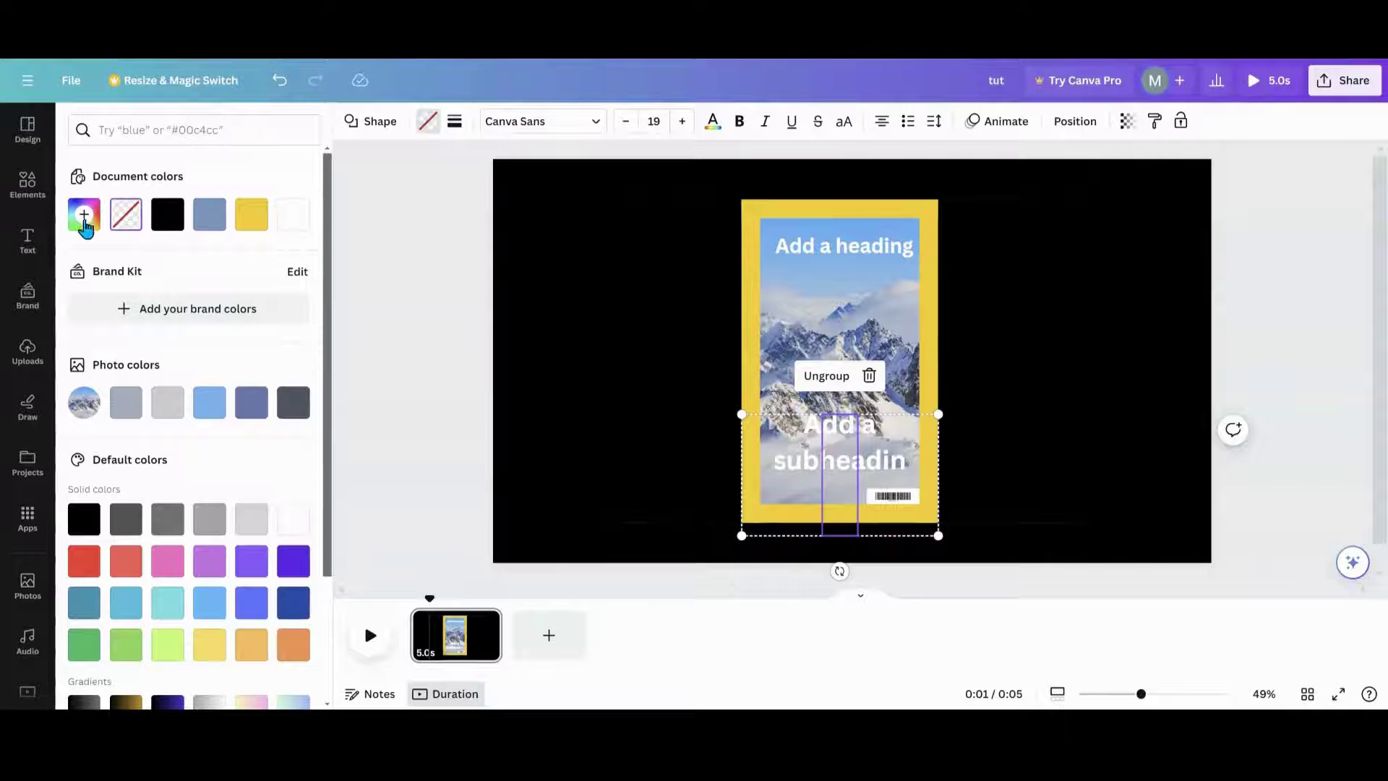
click(583, 457)
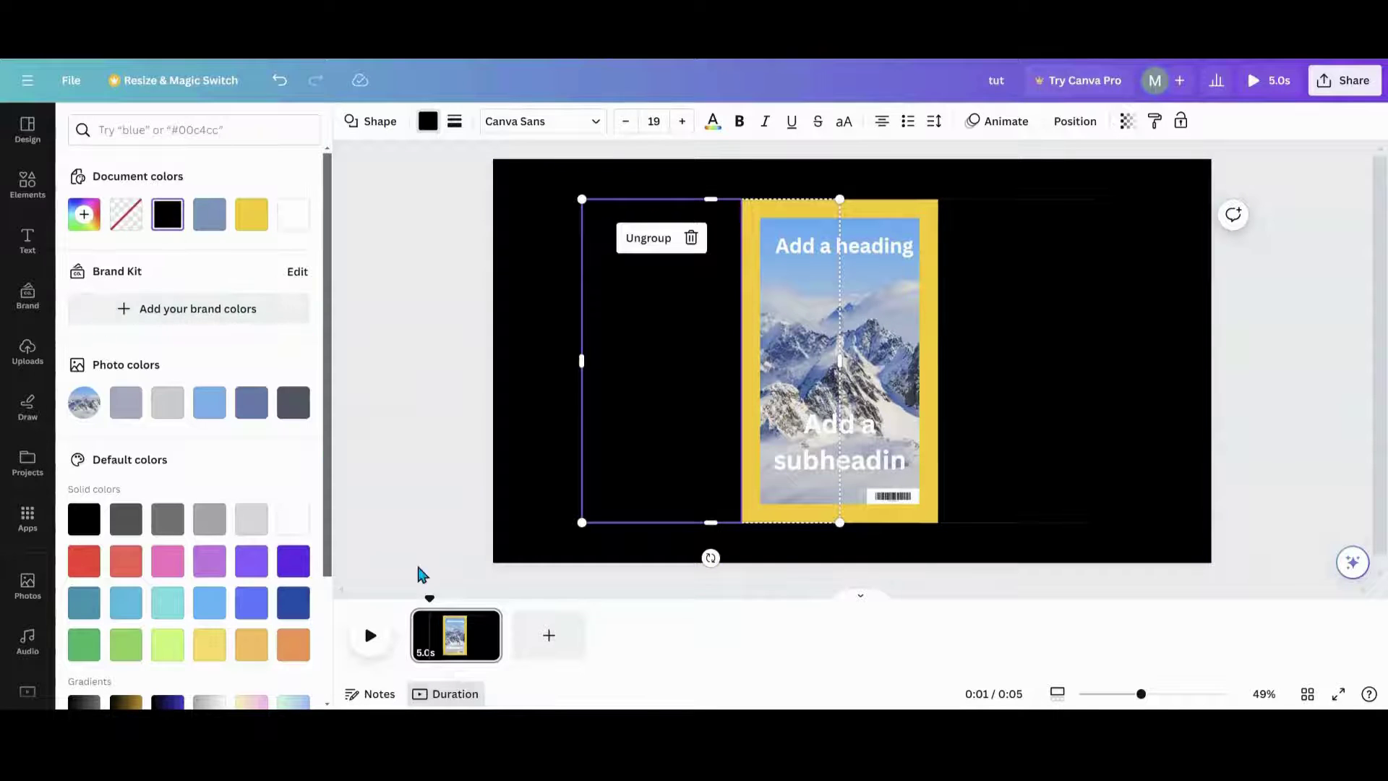
- Add a second page and apply the lake landscape page from the existing "rain" project design to it
click(546, 636)
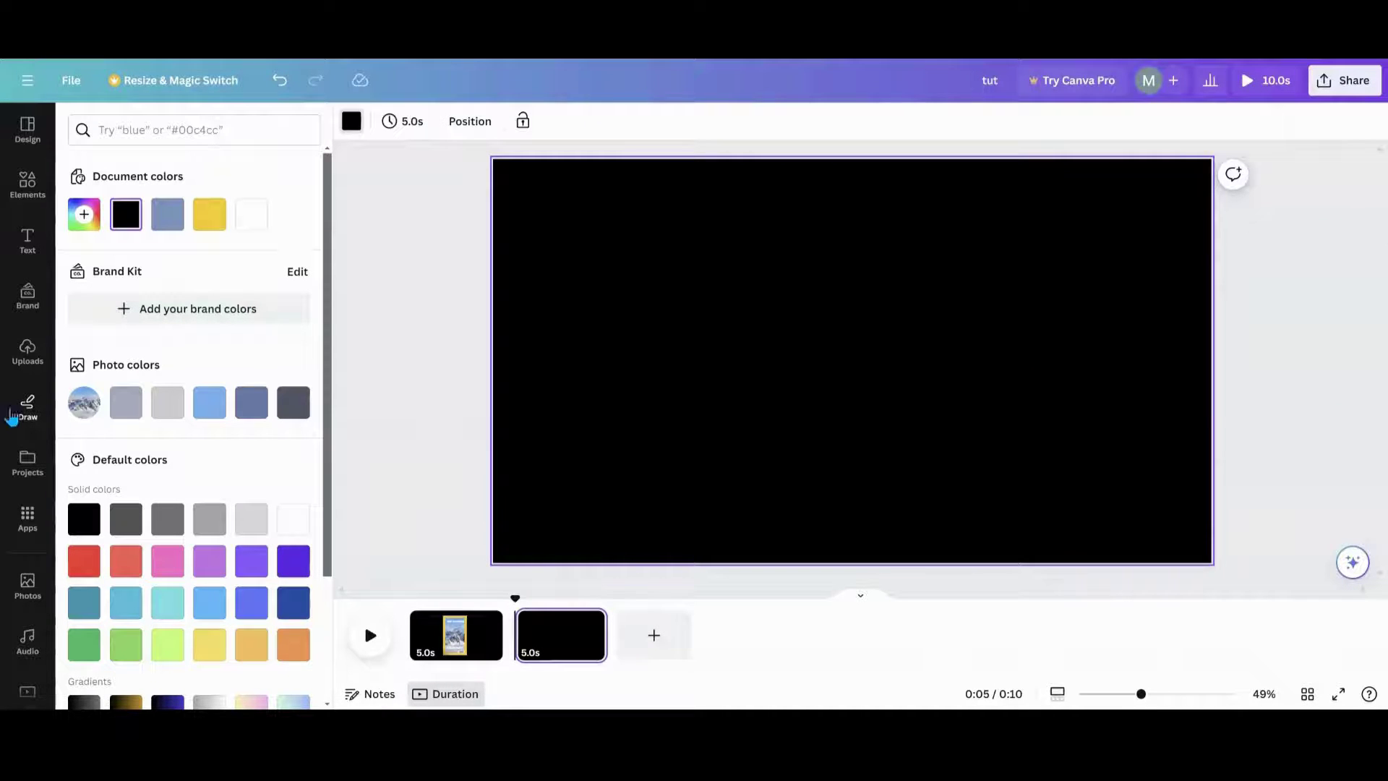
click(28, 481)
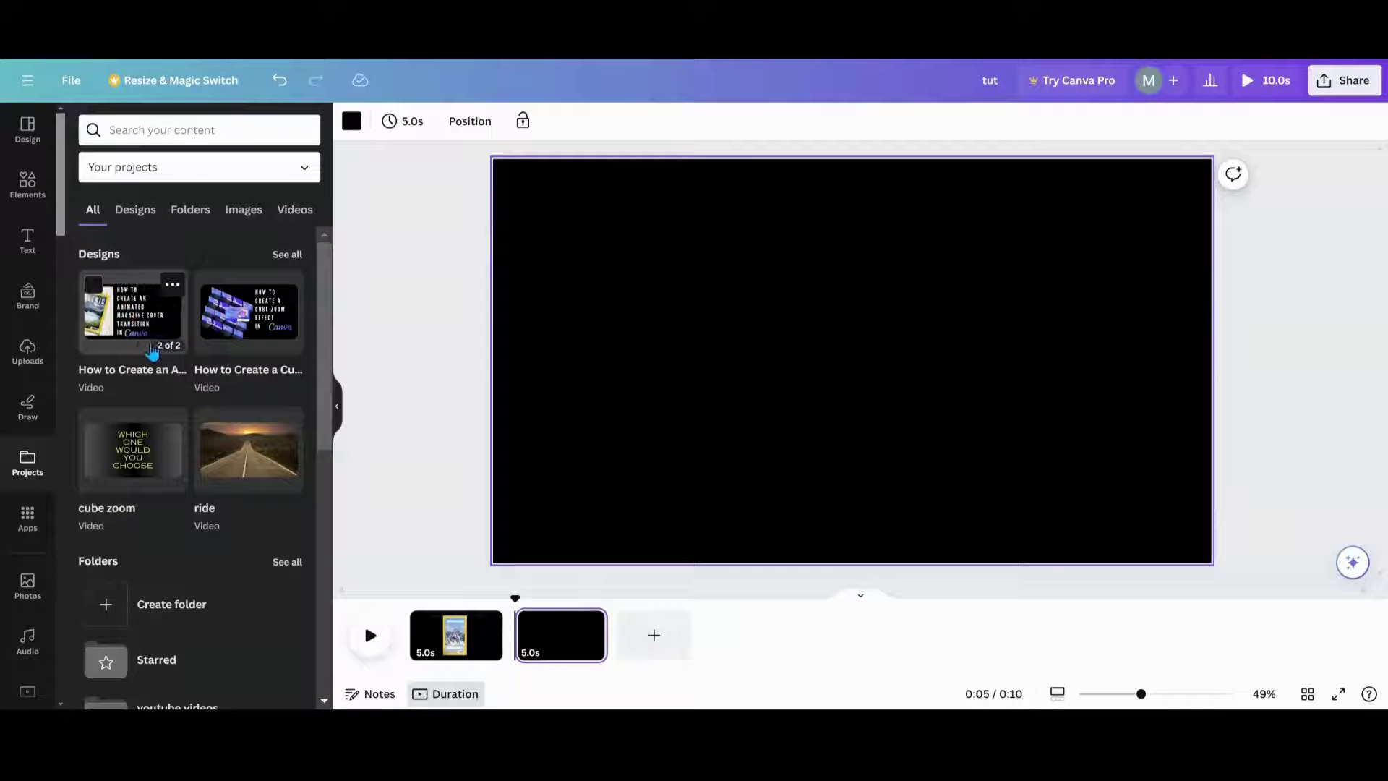
scroll(167, 318, down, 2)
scroll(195, 304, up, 2)
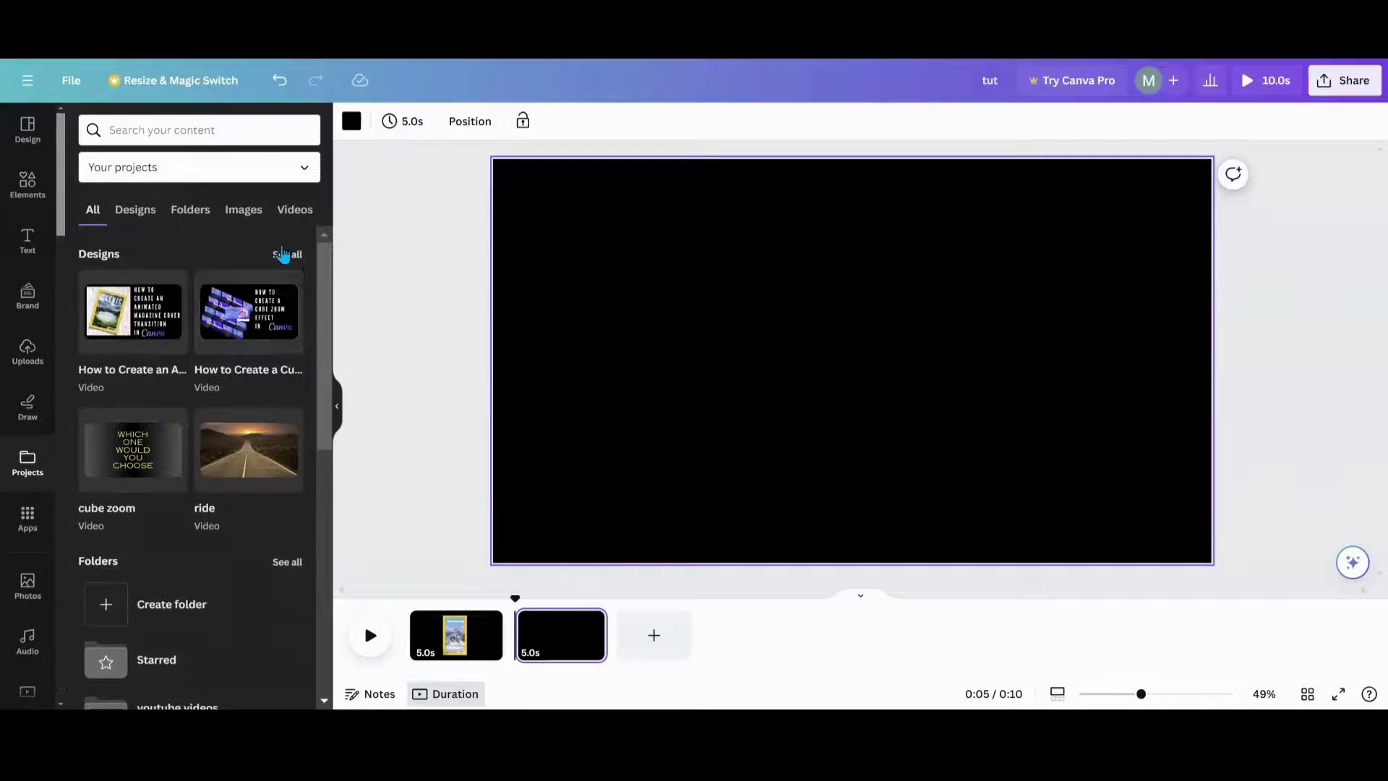
click(135, 210)
scroll(229, 371, down, 4)
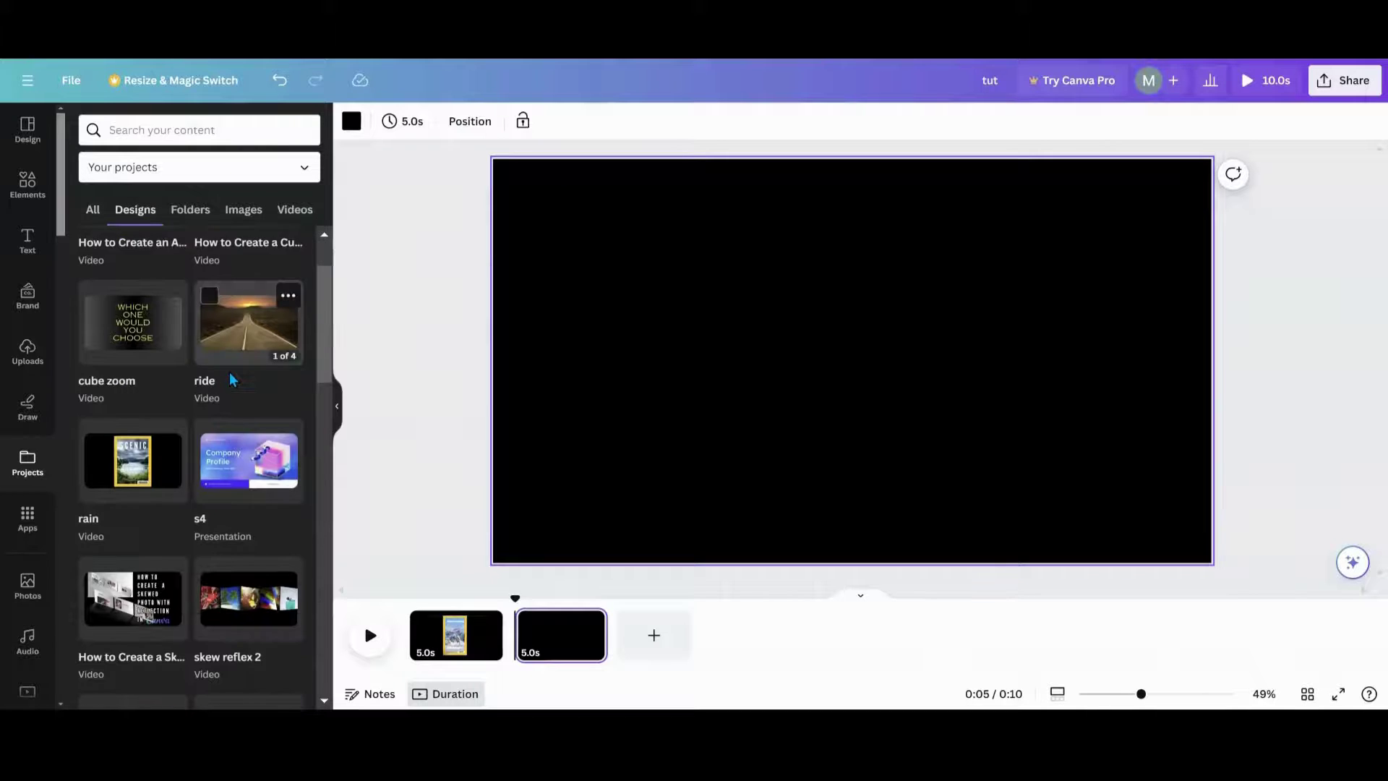
click(141, 372)
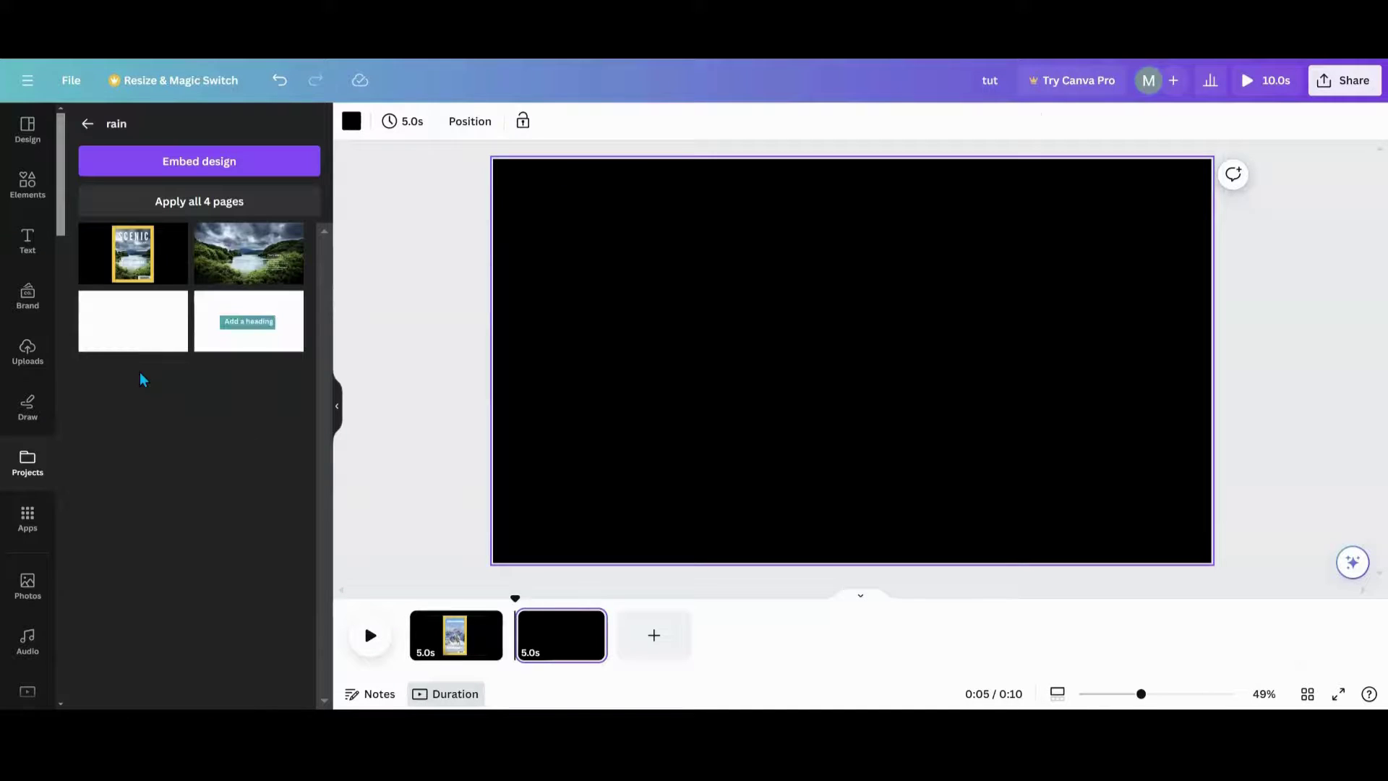
click(220, 259)
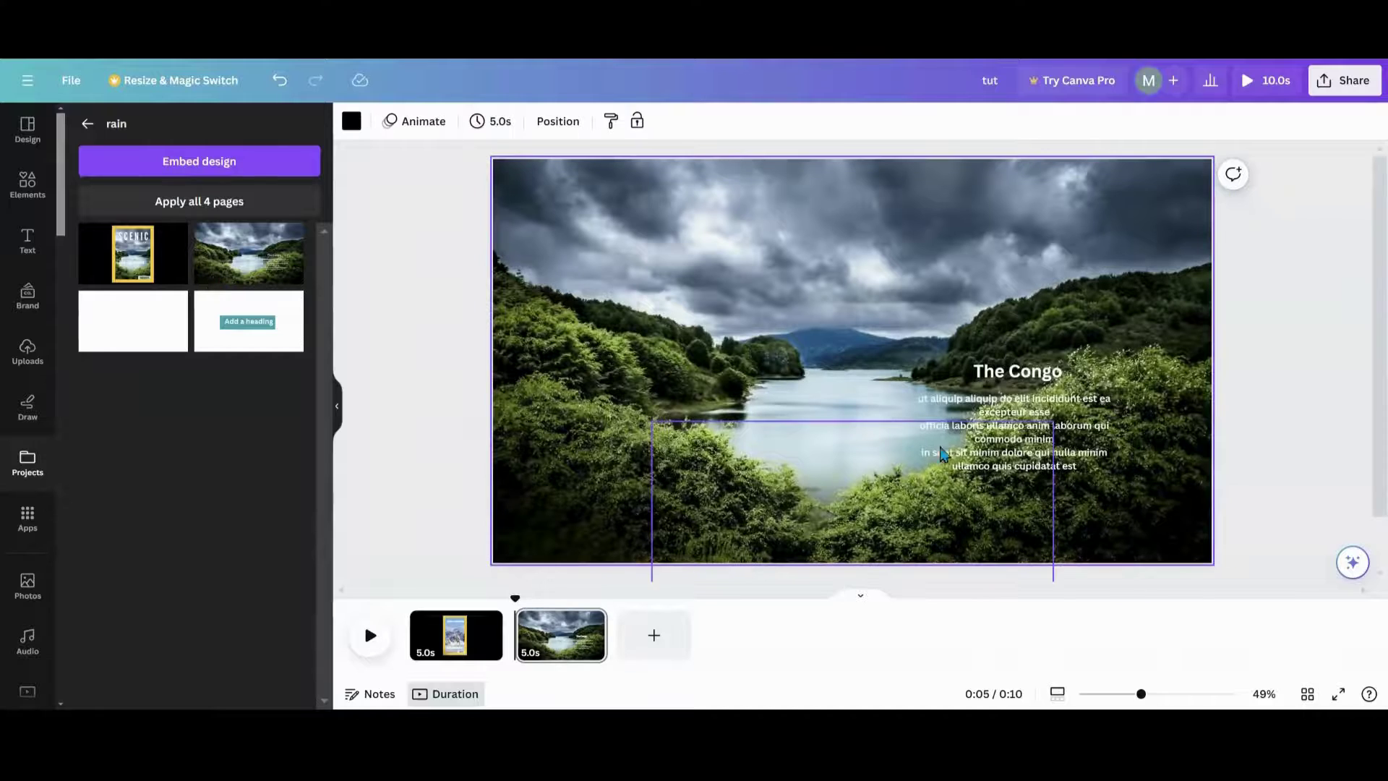
- Select the text group headed "The Congo" on the second page and examine it in the layer list
click(1063, 419)
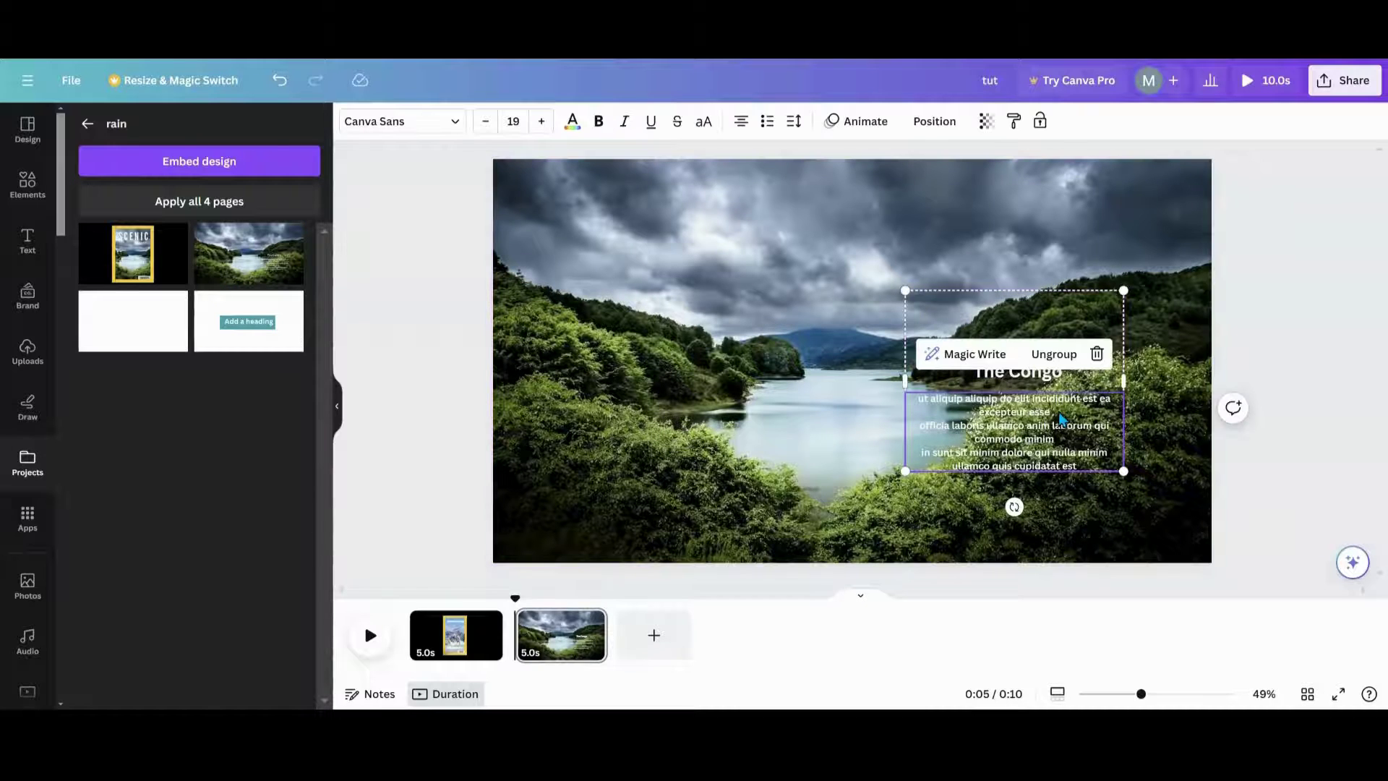
click(954, 123)
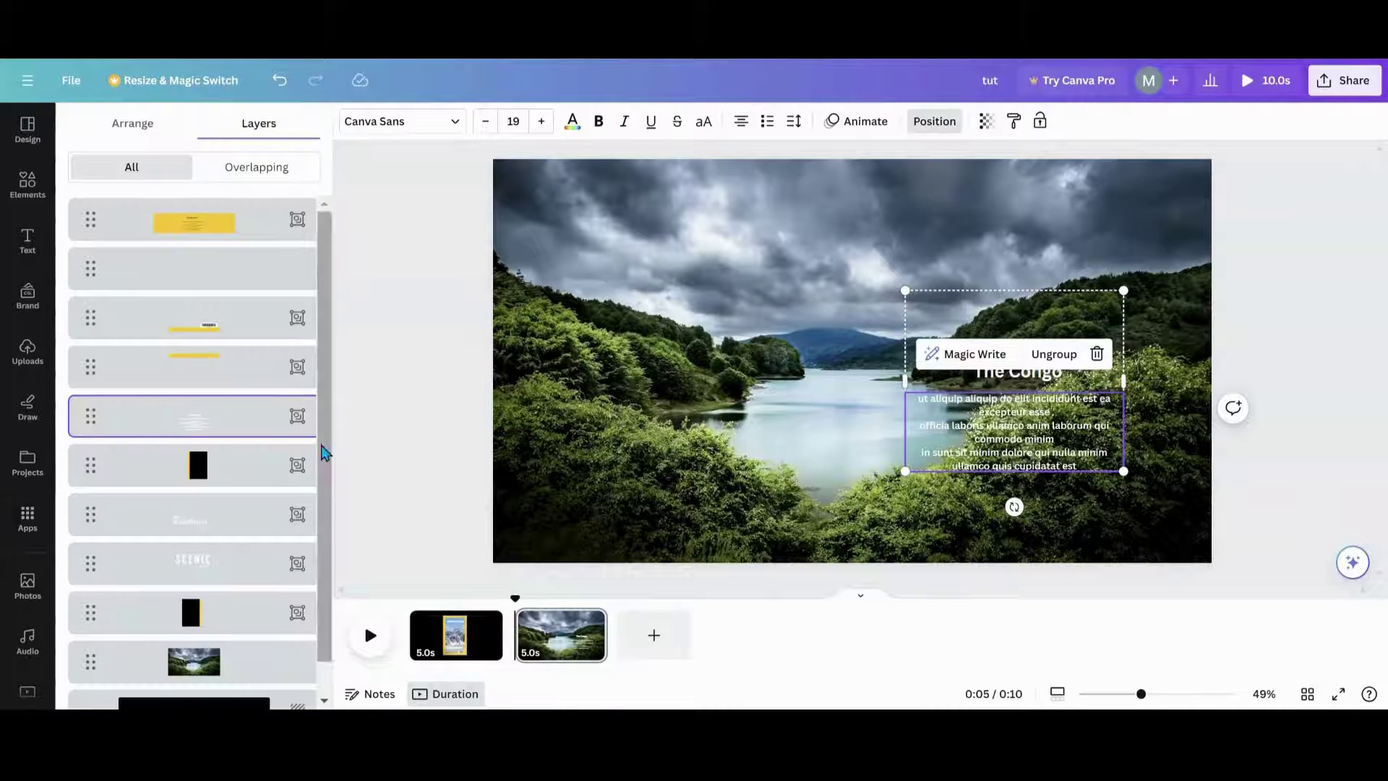
click(246, 429)
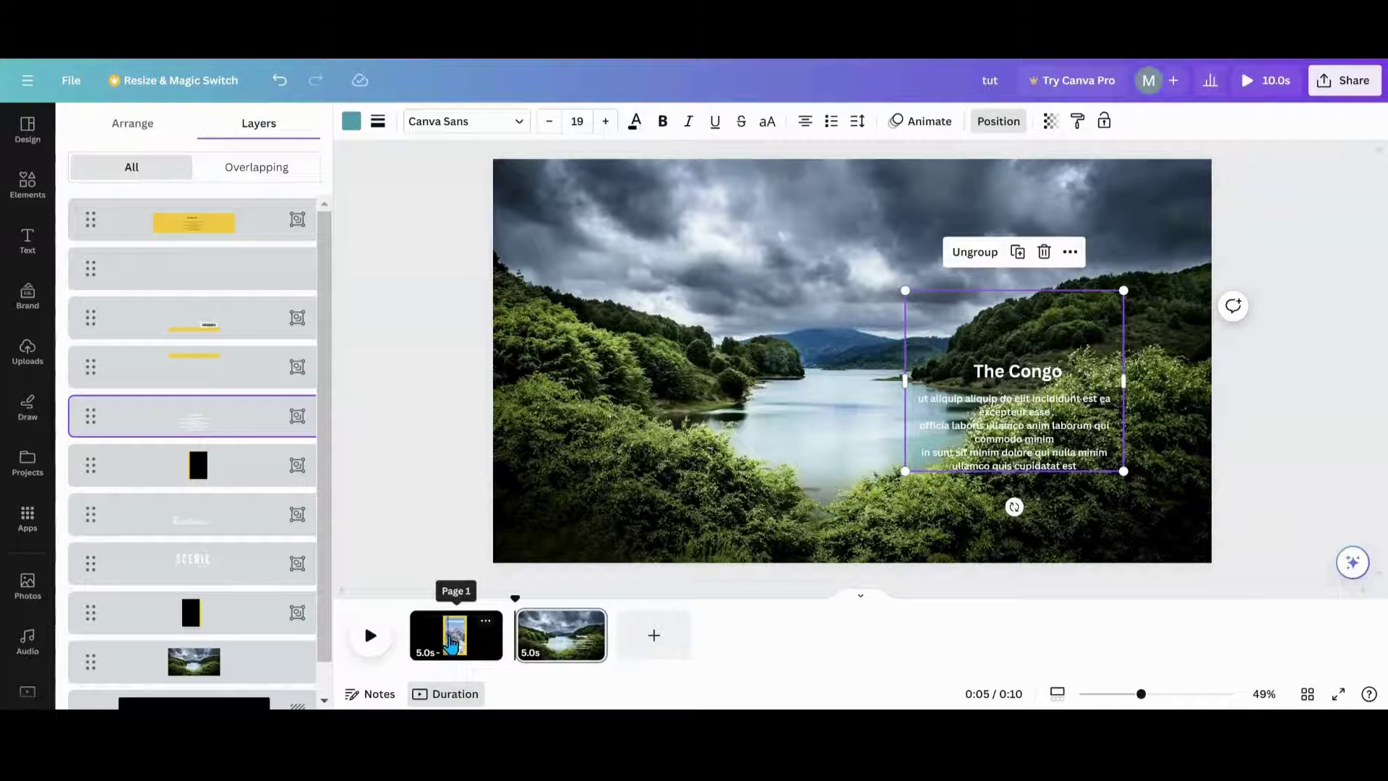
- Move the "The Congo" text group from the second page to the cover page and place it off the canvas below the cover's lower-right corner
drag(1011, 383, 456, 632)
drag(1033, 396, 1014, 478)
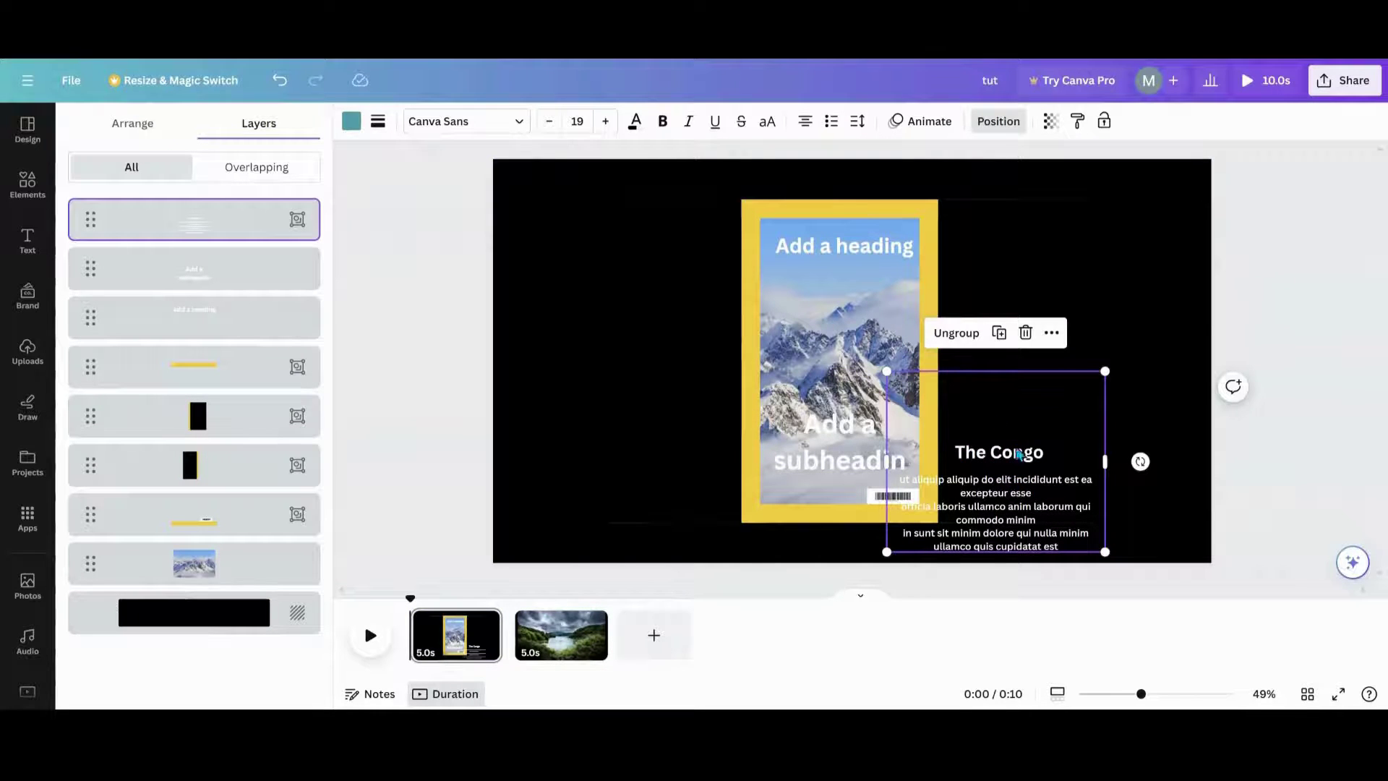
drag(968, 432, 1047, 561)
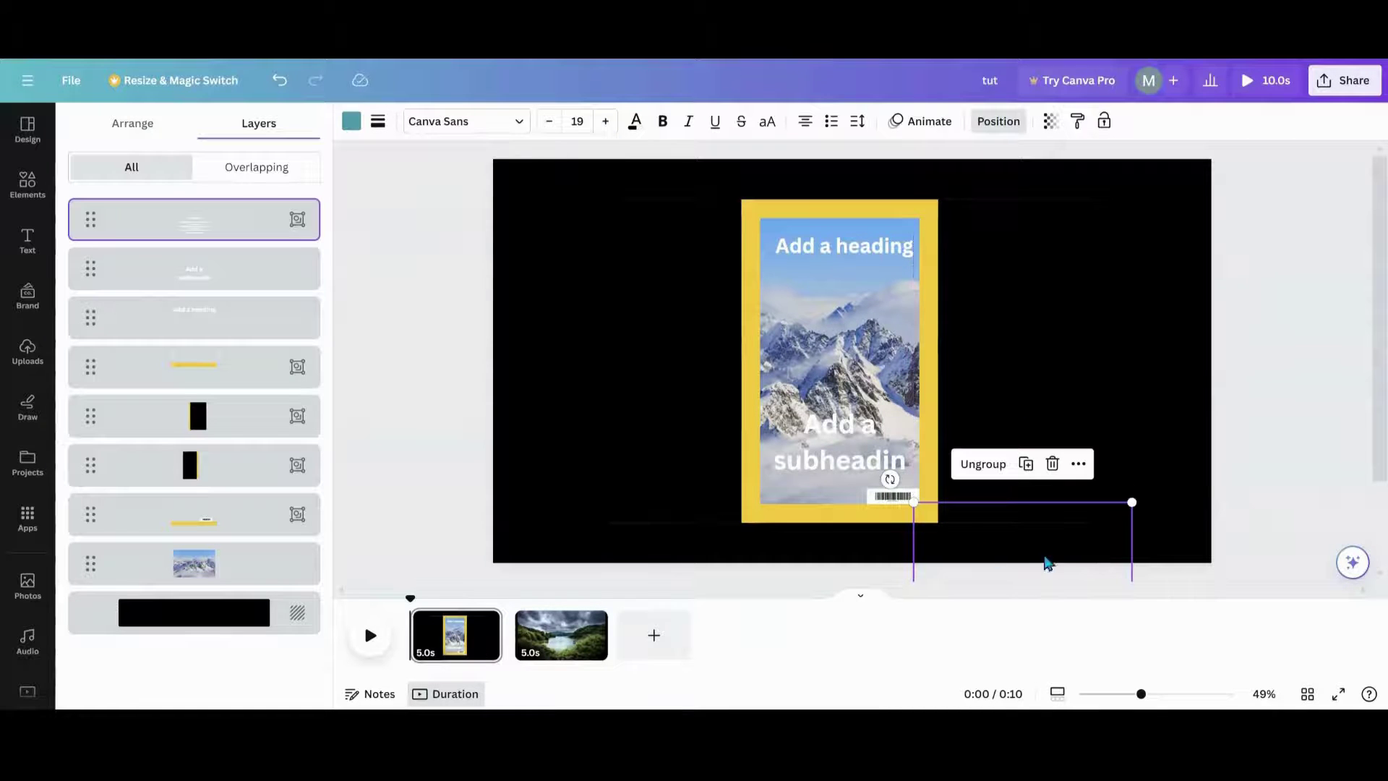
- Delete the lake landscape page and duplicate the magazine cover page as the second page
click(591, 623)
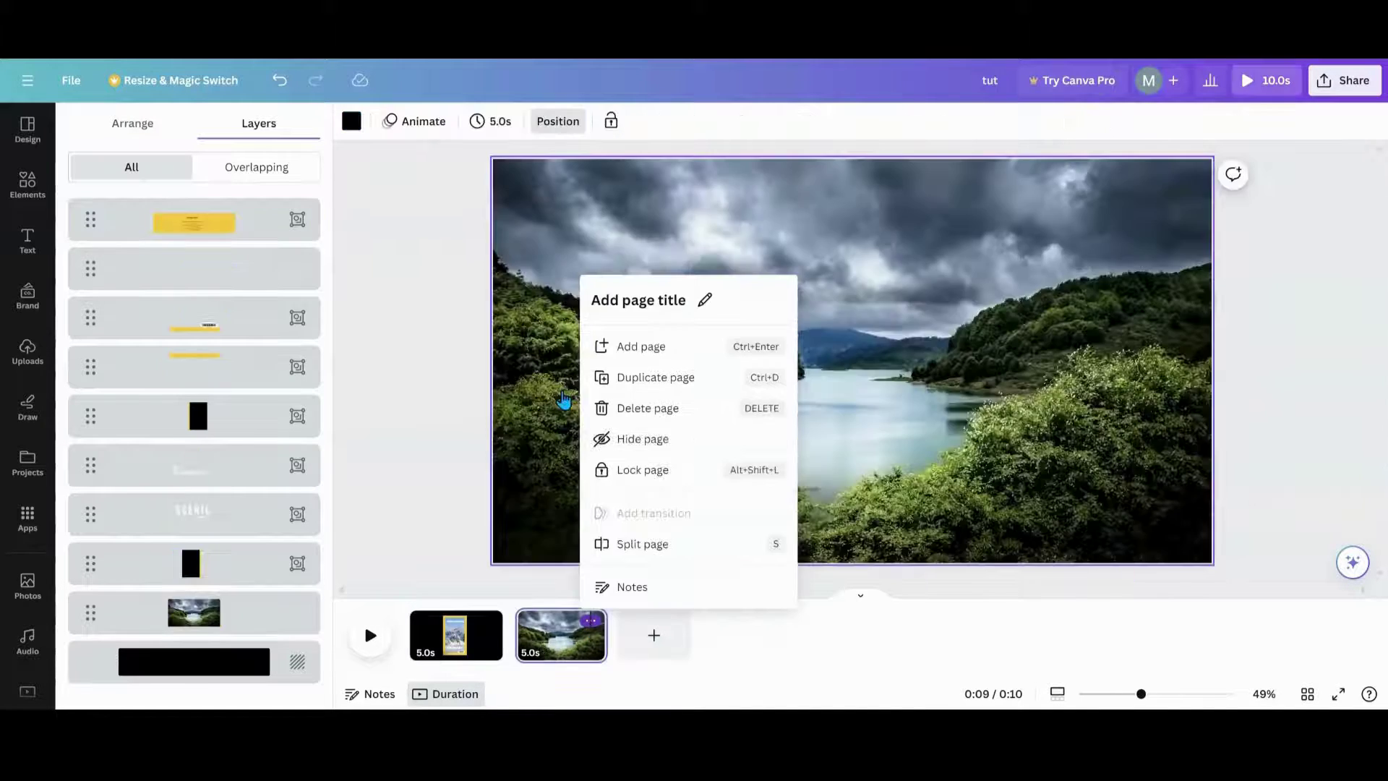
click(645, 412)
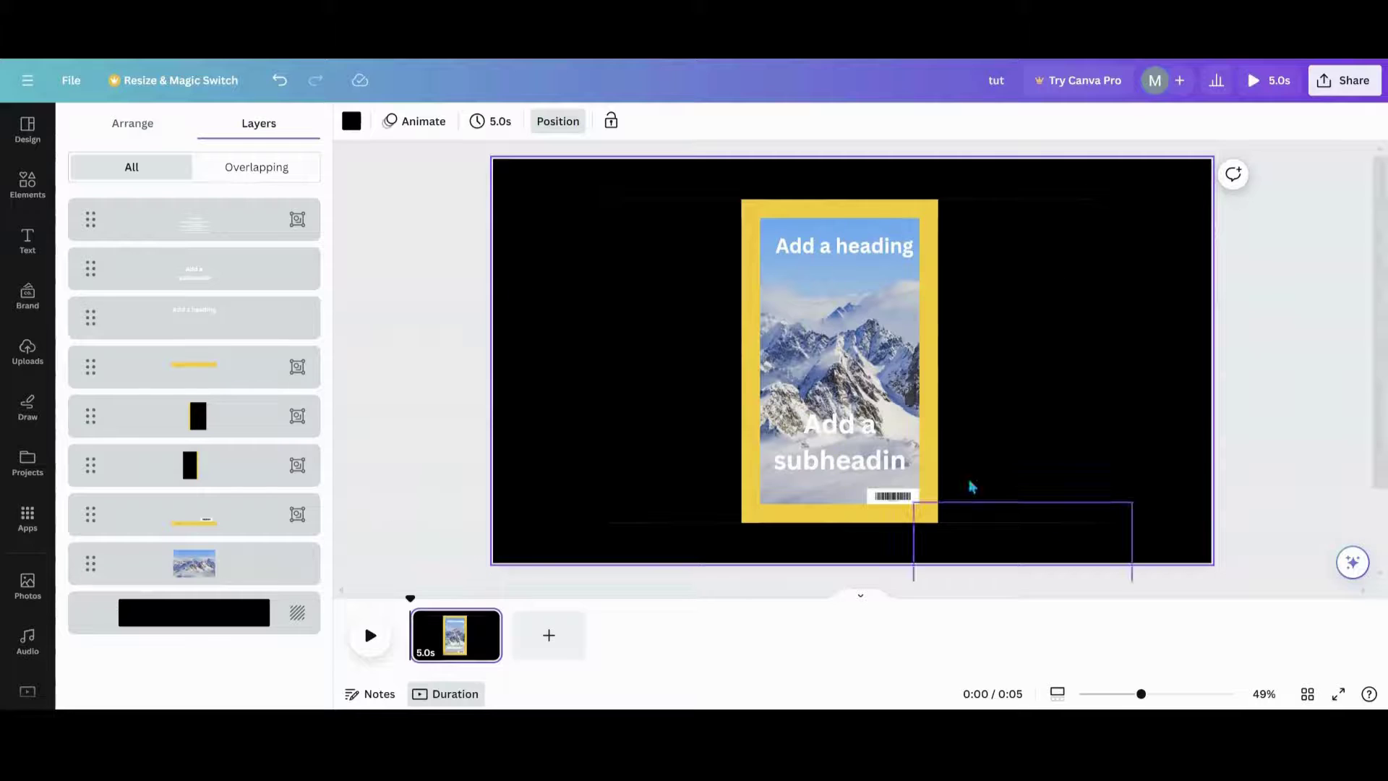
click(486, 623)
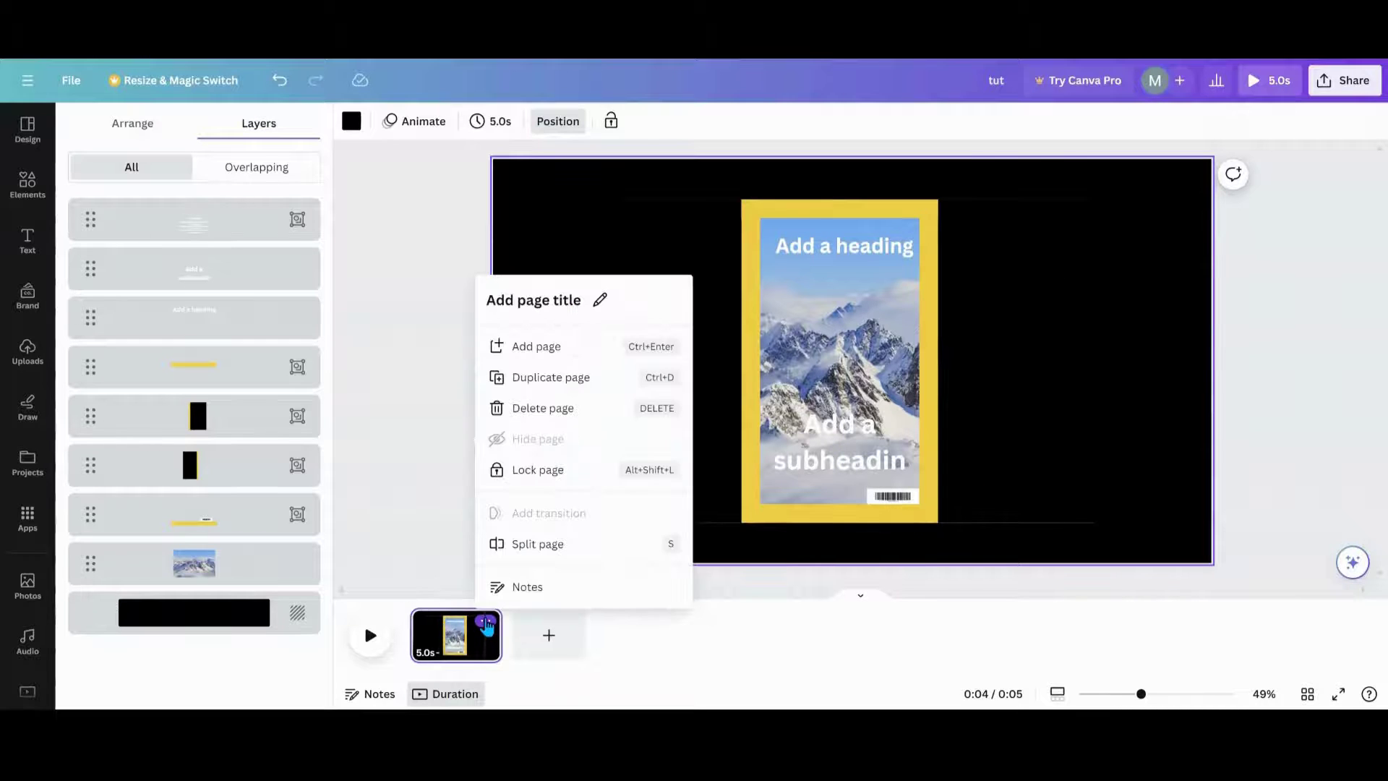
click(513, 377)
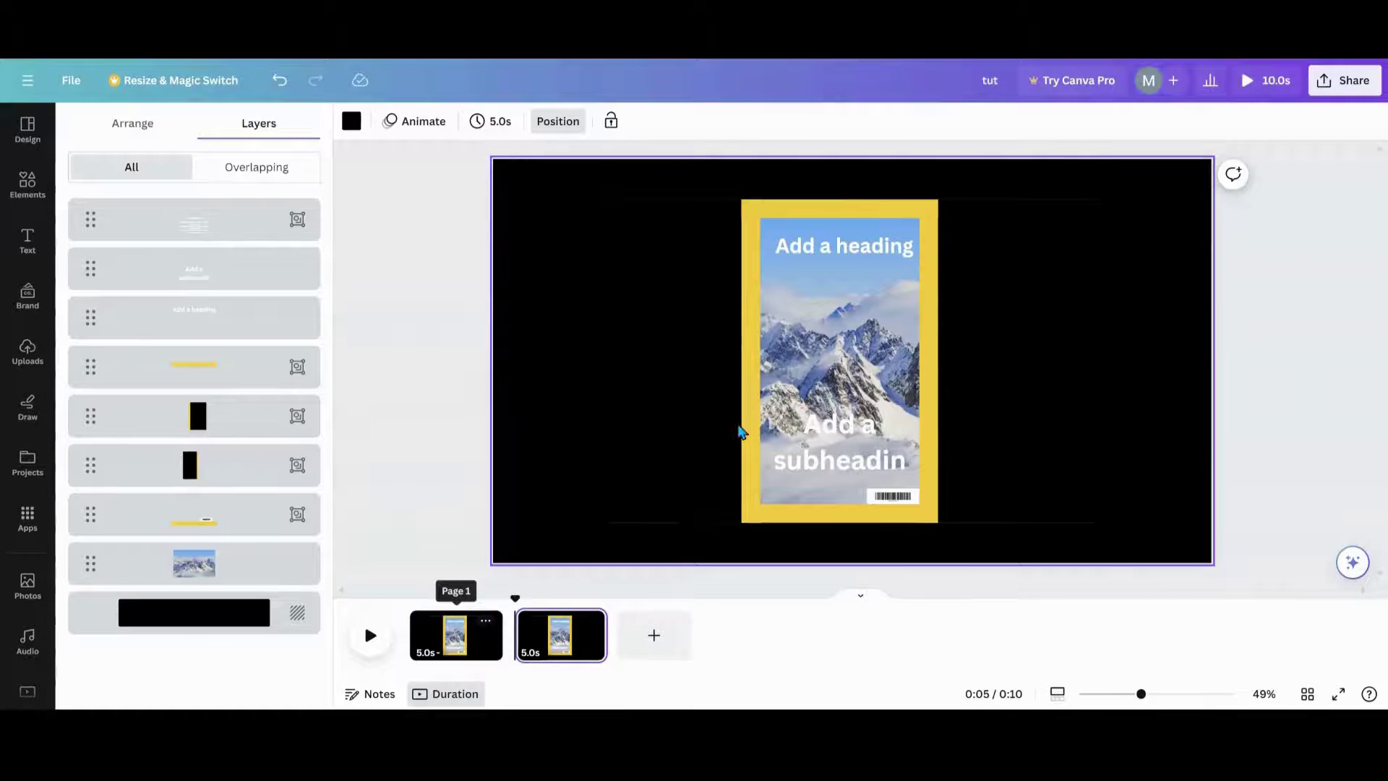
- On the second page, enlarge the group with the frame's right yellow bar and black panel beyond page height and move it off the right edge
drag(582, 199, 878, 528)
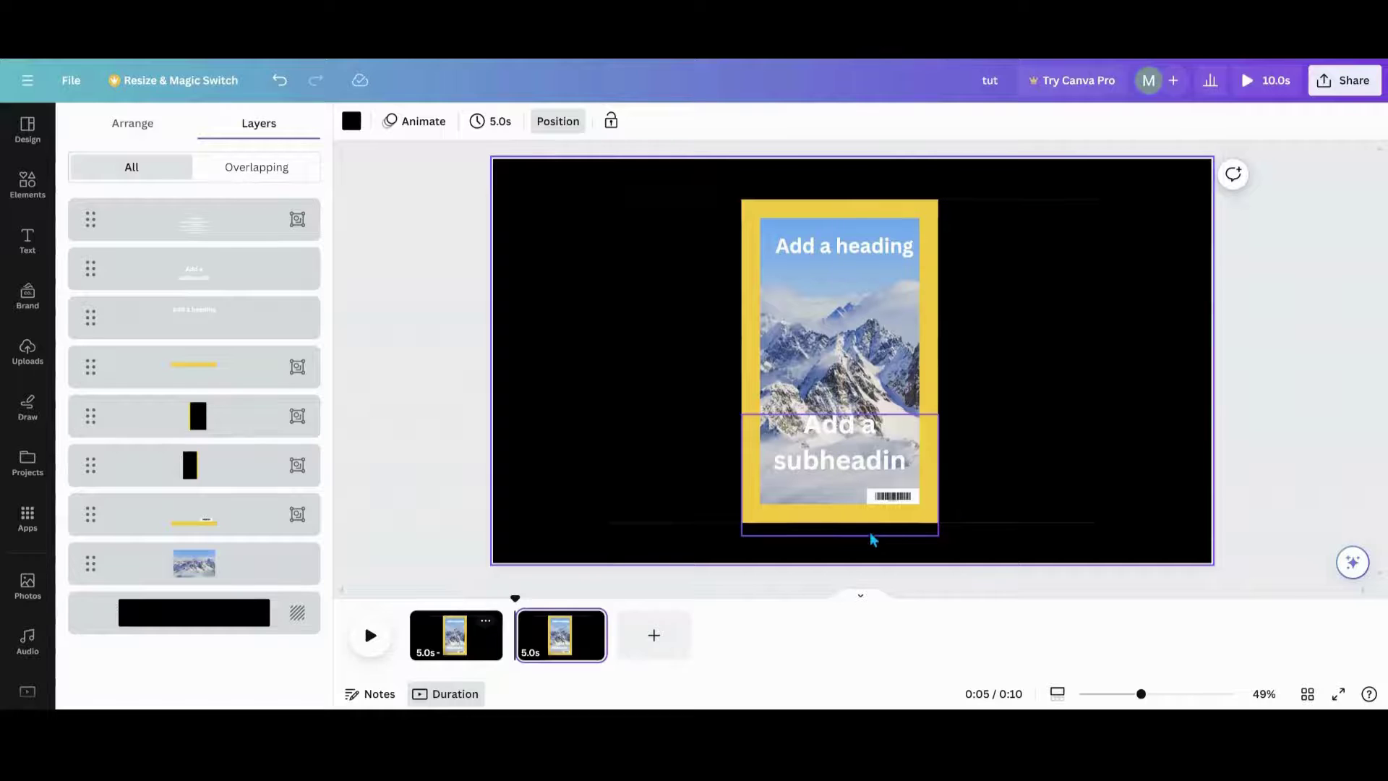
click(988, 402)
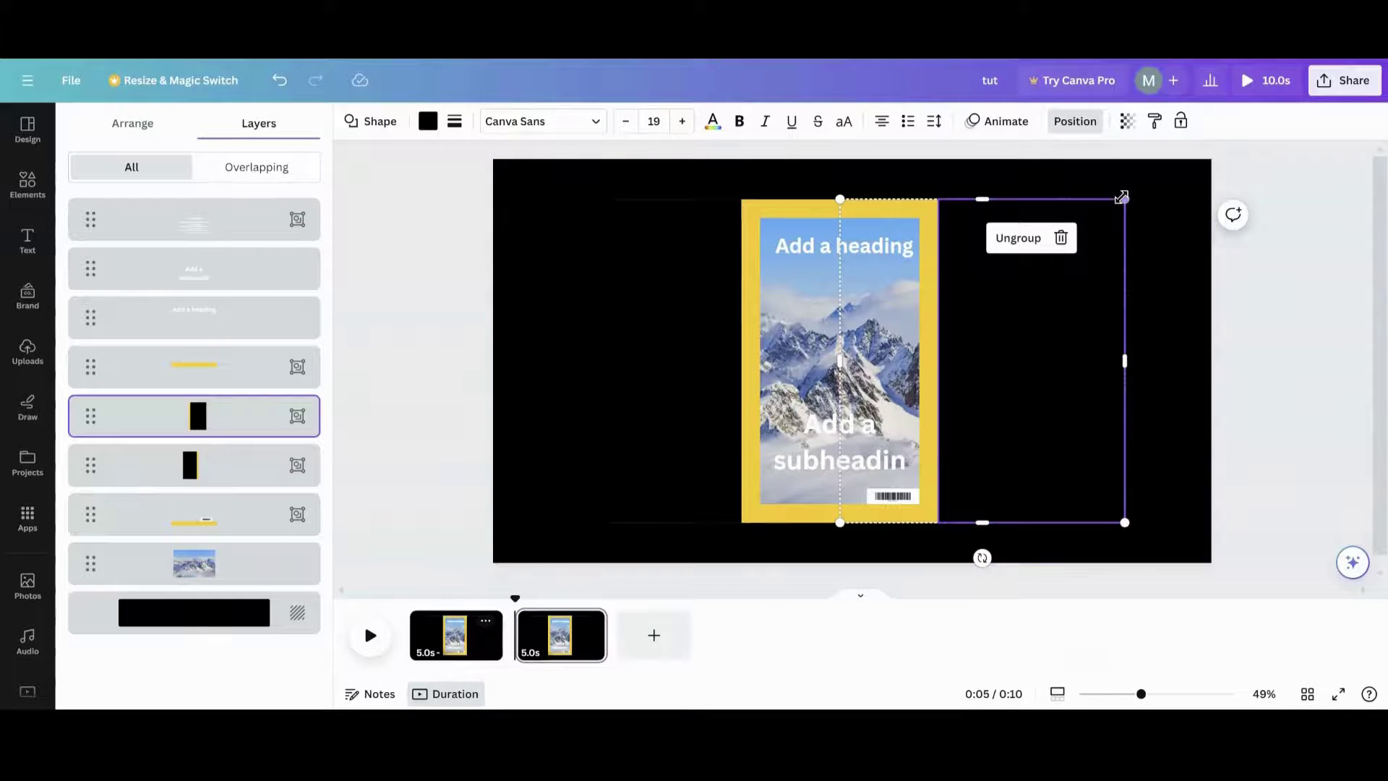
drag(1129, 196, 1255, 167)
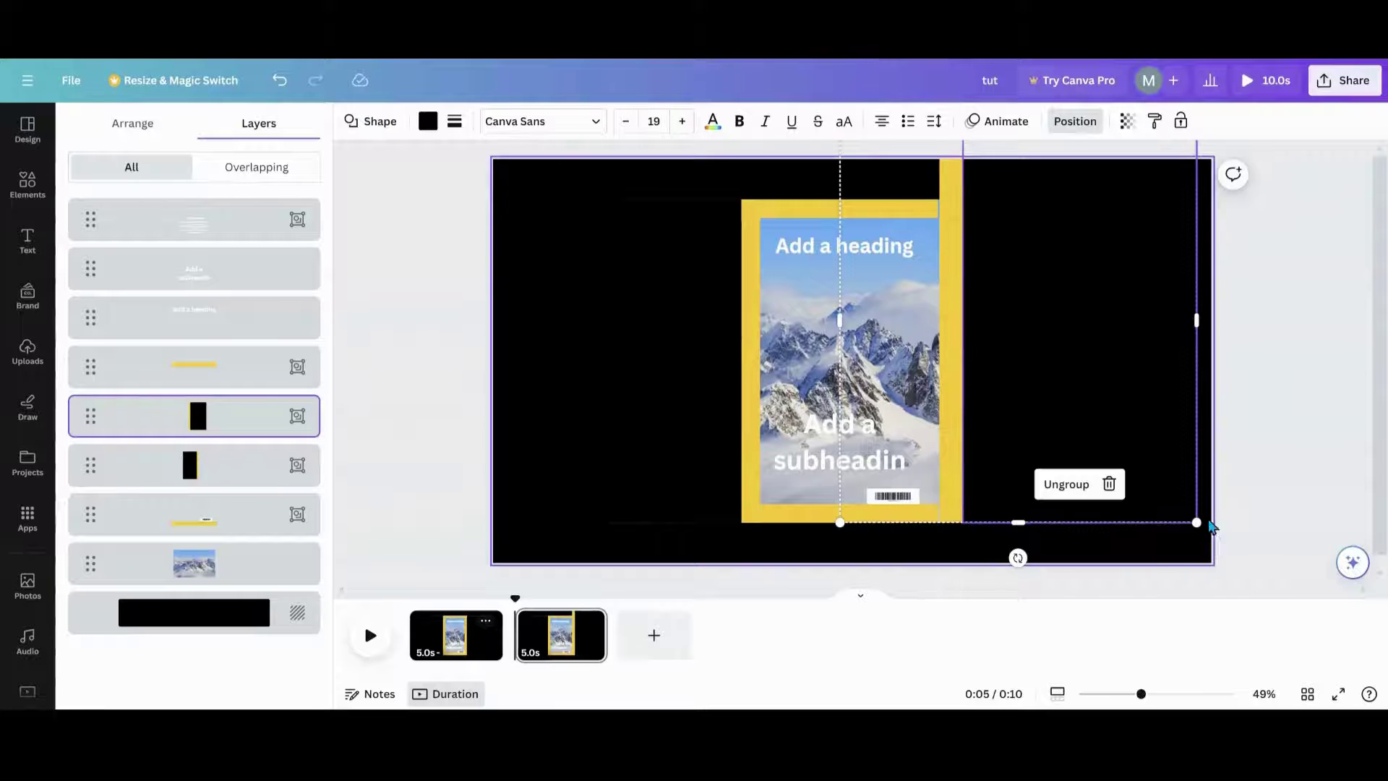
drag(1197, 519, 1243, 575)
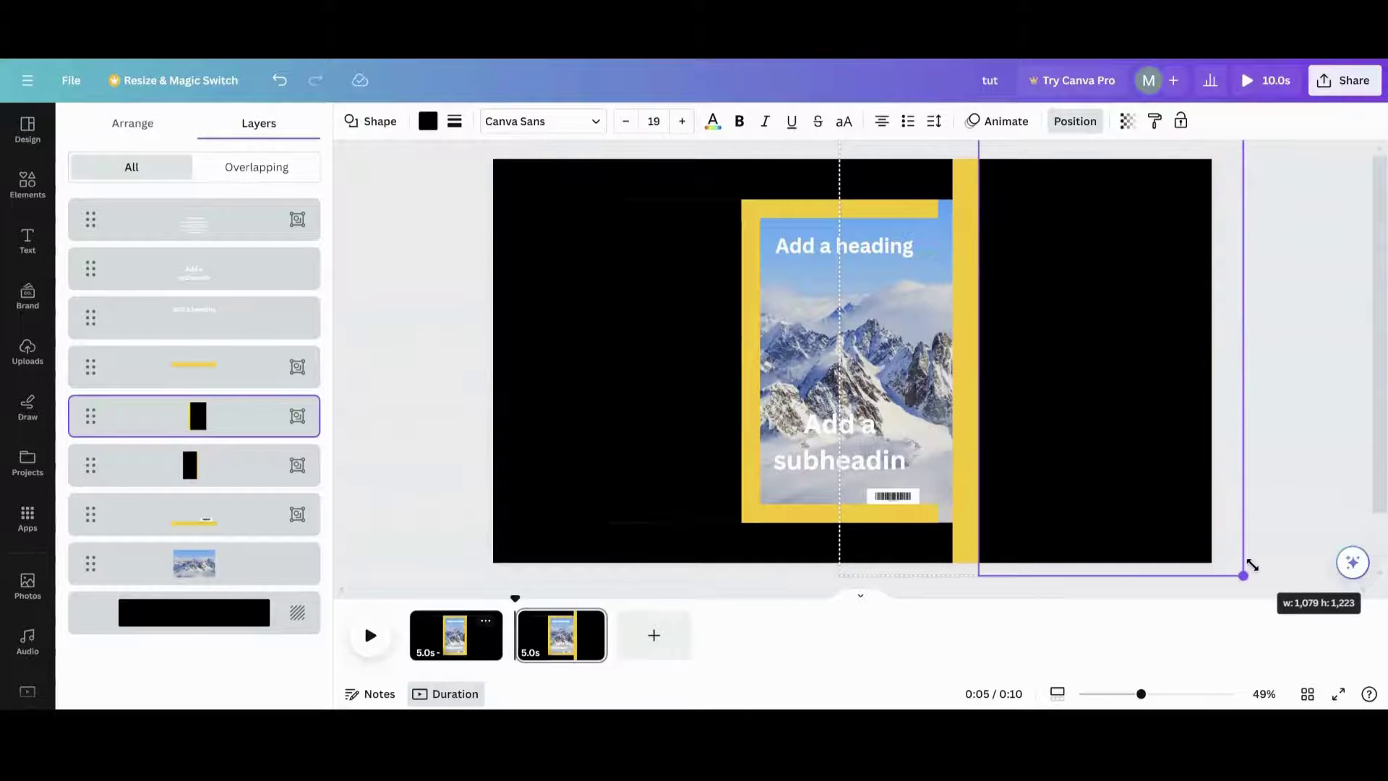
drag(1112, 425, 1255, 471)
- Enlarge the group with the frame's left yellow bar and black panel beyond page height and move it off the page's left edge
click(666, 397)
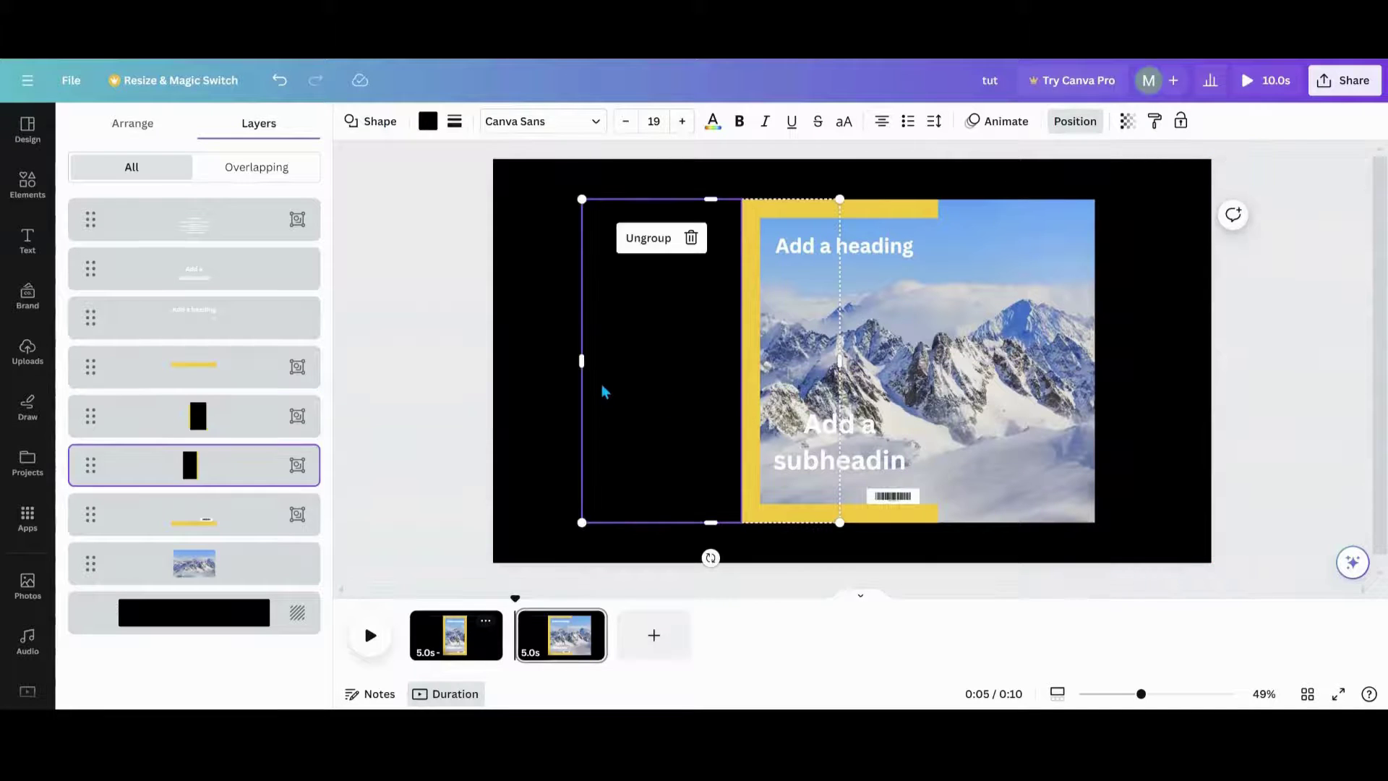
drag(576, 199, 393, 152)
drag(496, 521, 394, 576)
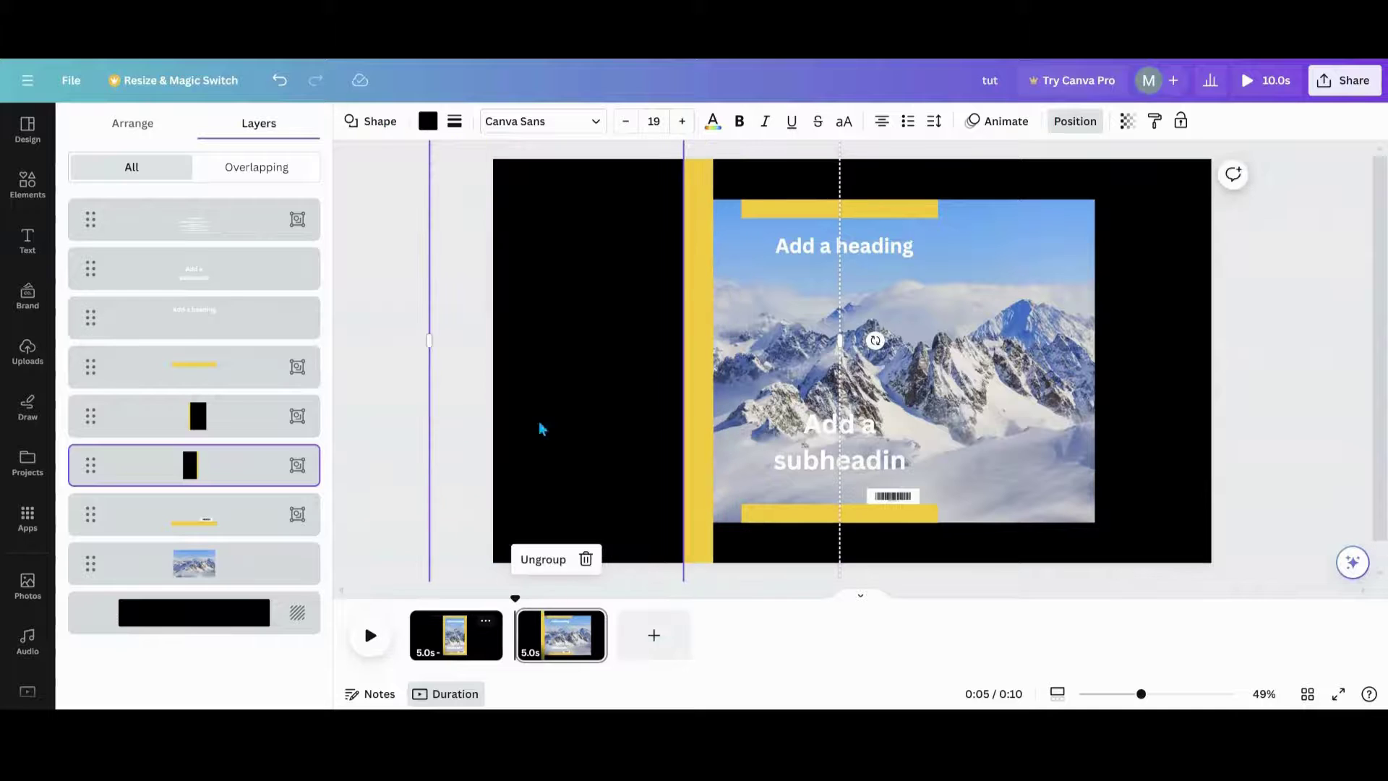
drag(540, 427, 304, 406)
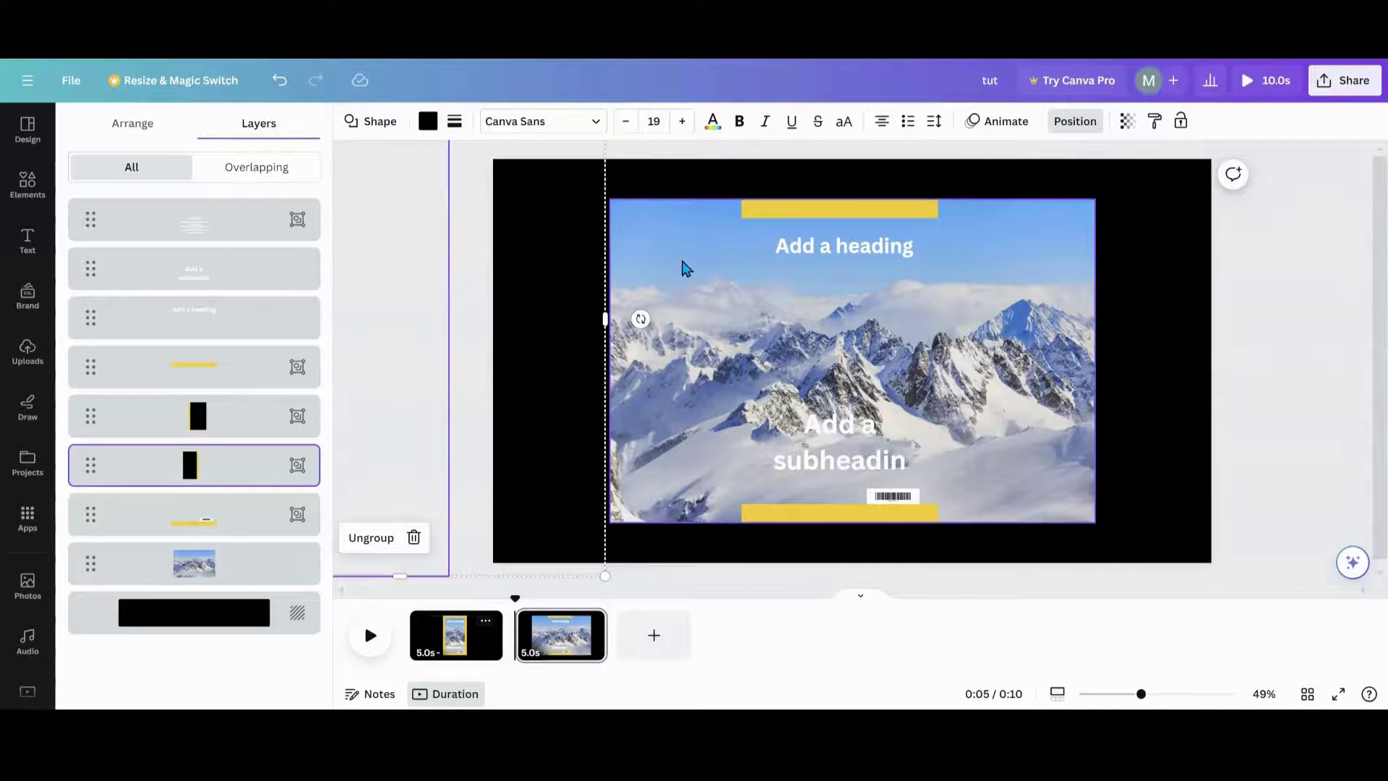
- Enlarge the frame's top yellow bar group to nearly the photo's width and move its bar above the page's top edge
click(869, 210)
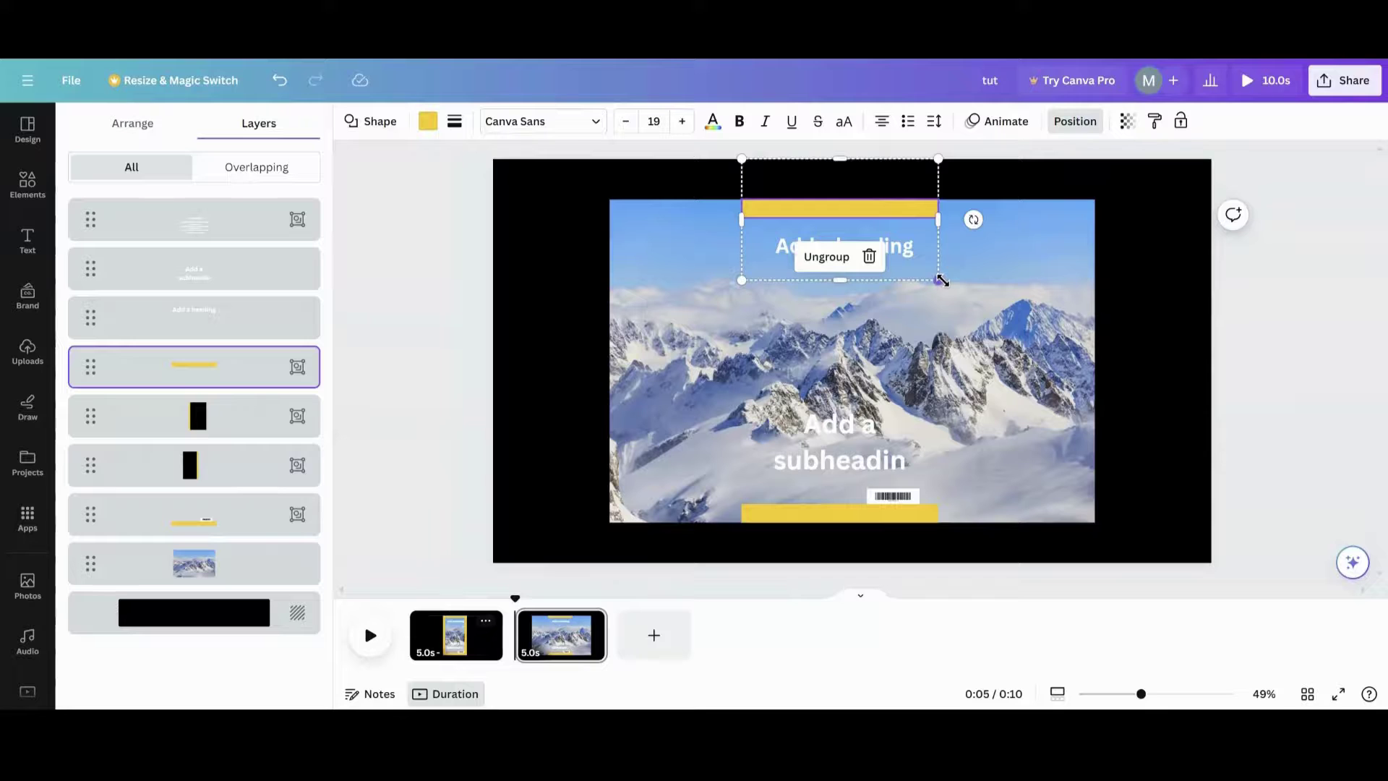
drag(943, 281, 1009, 323)
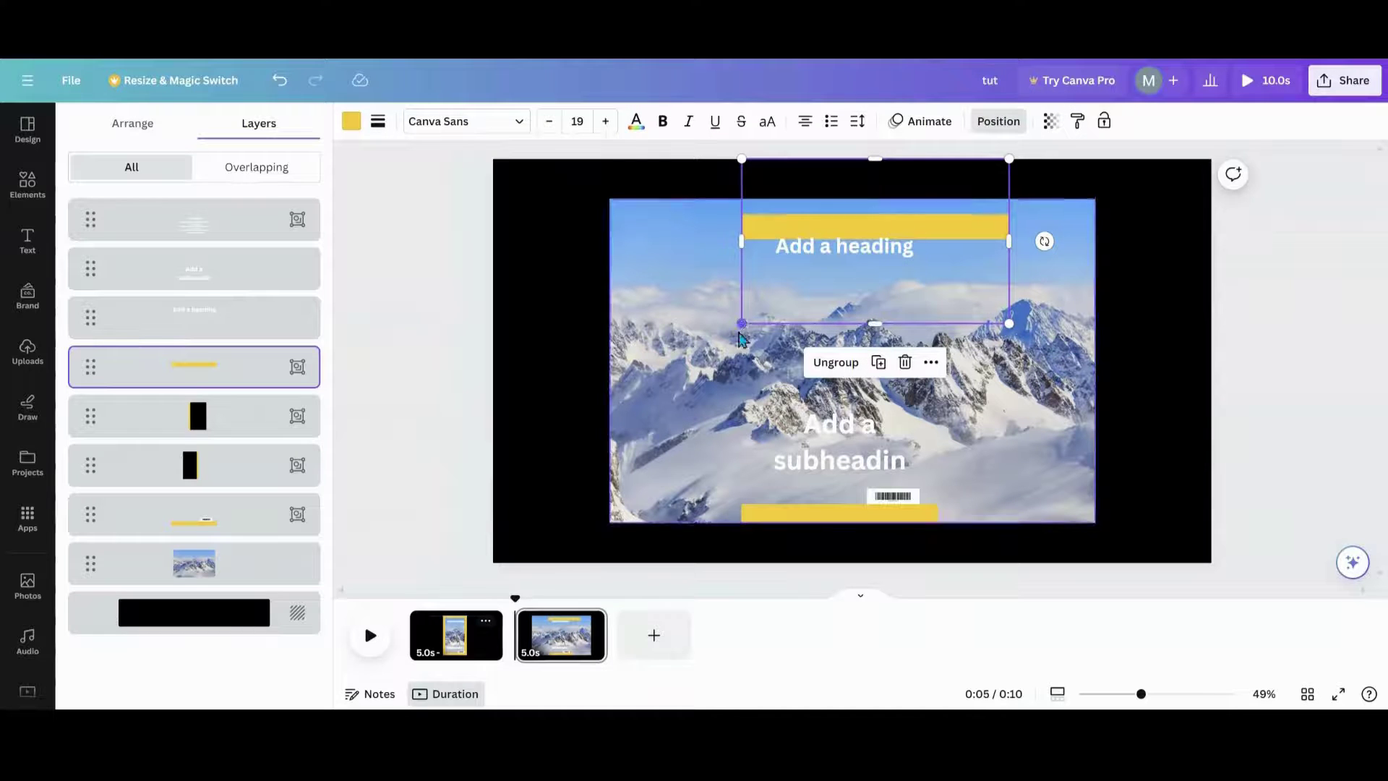
drag(742, 325, 626, 394)
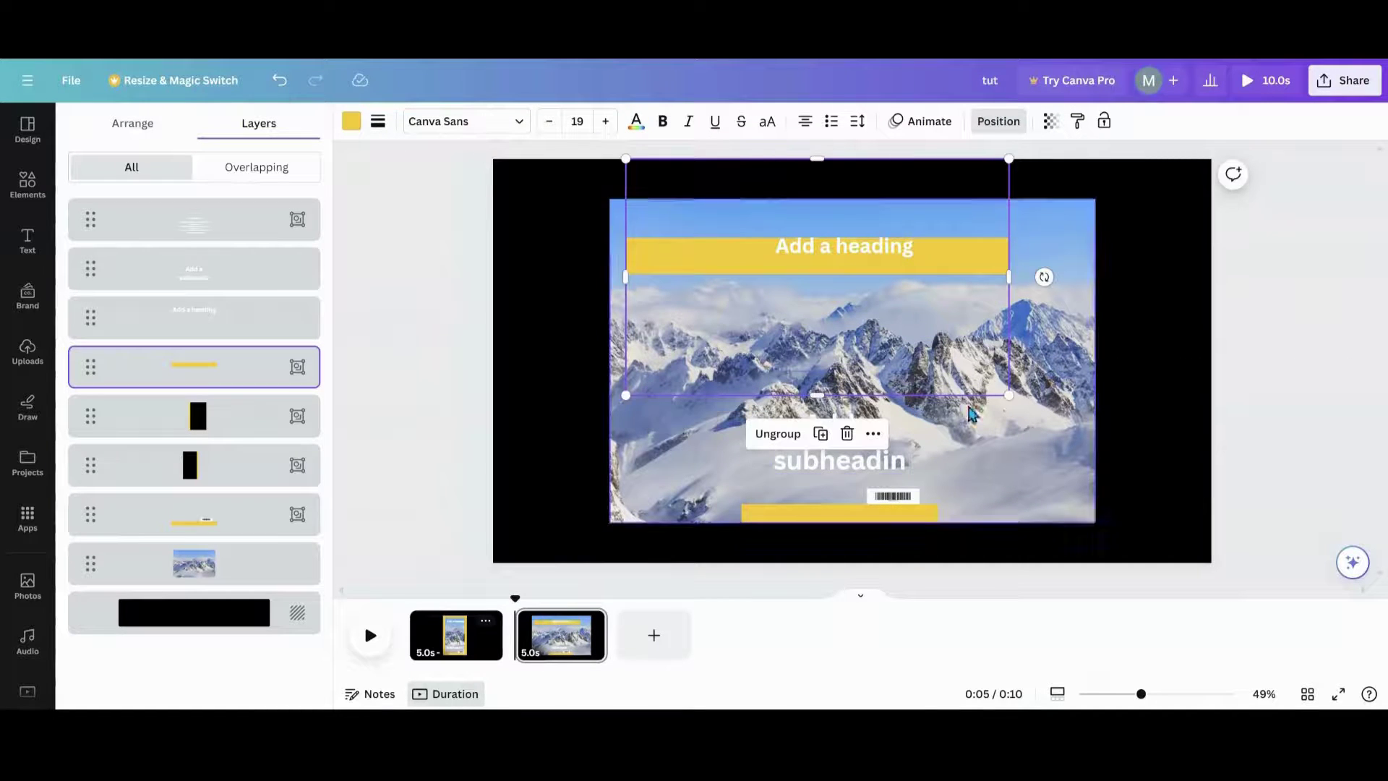
drag(1009, 395, 982, 232)
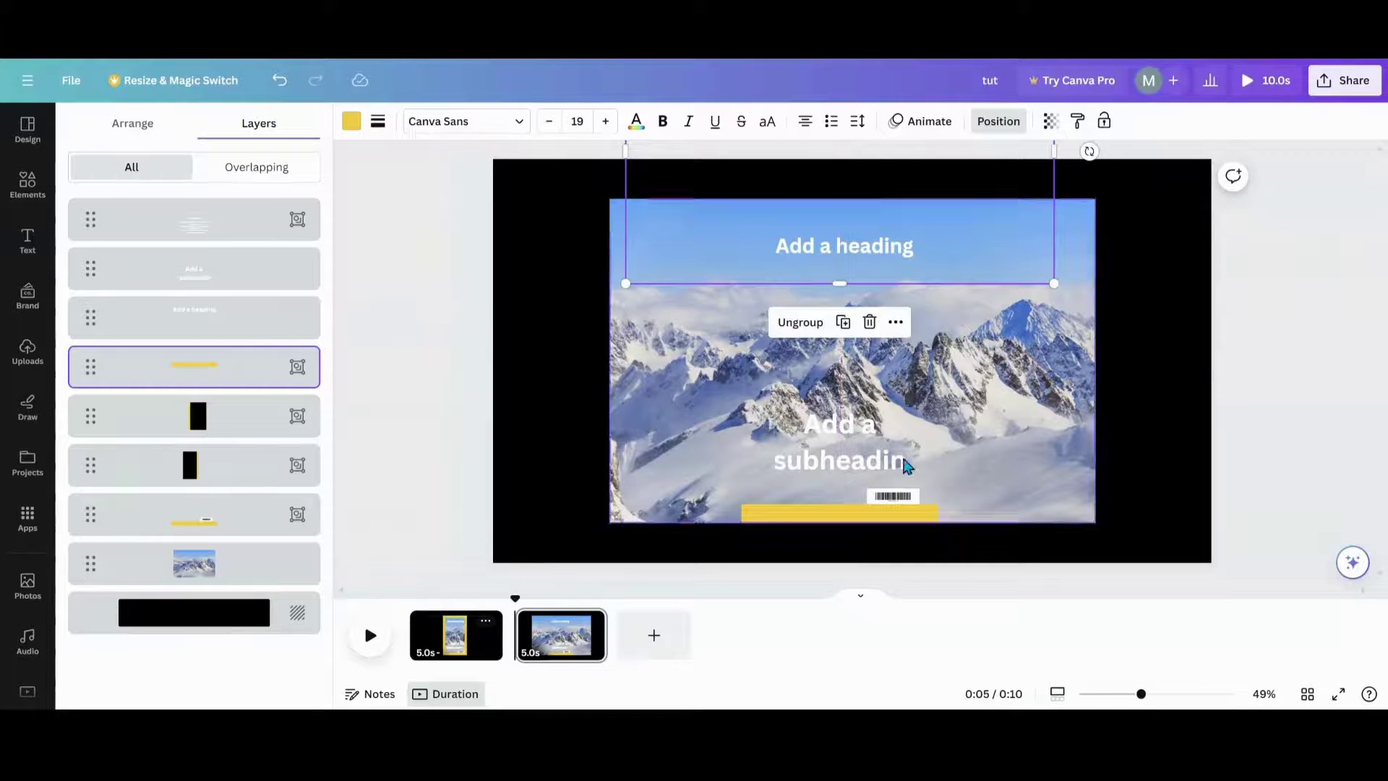
- Enlarge the bottom yellow bar and barcode group past the photo's width and move the bar and barcode below the page
click(864, 515)
drag(938, 487, 1140, 290)
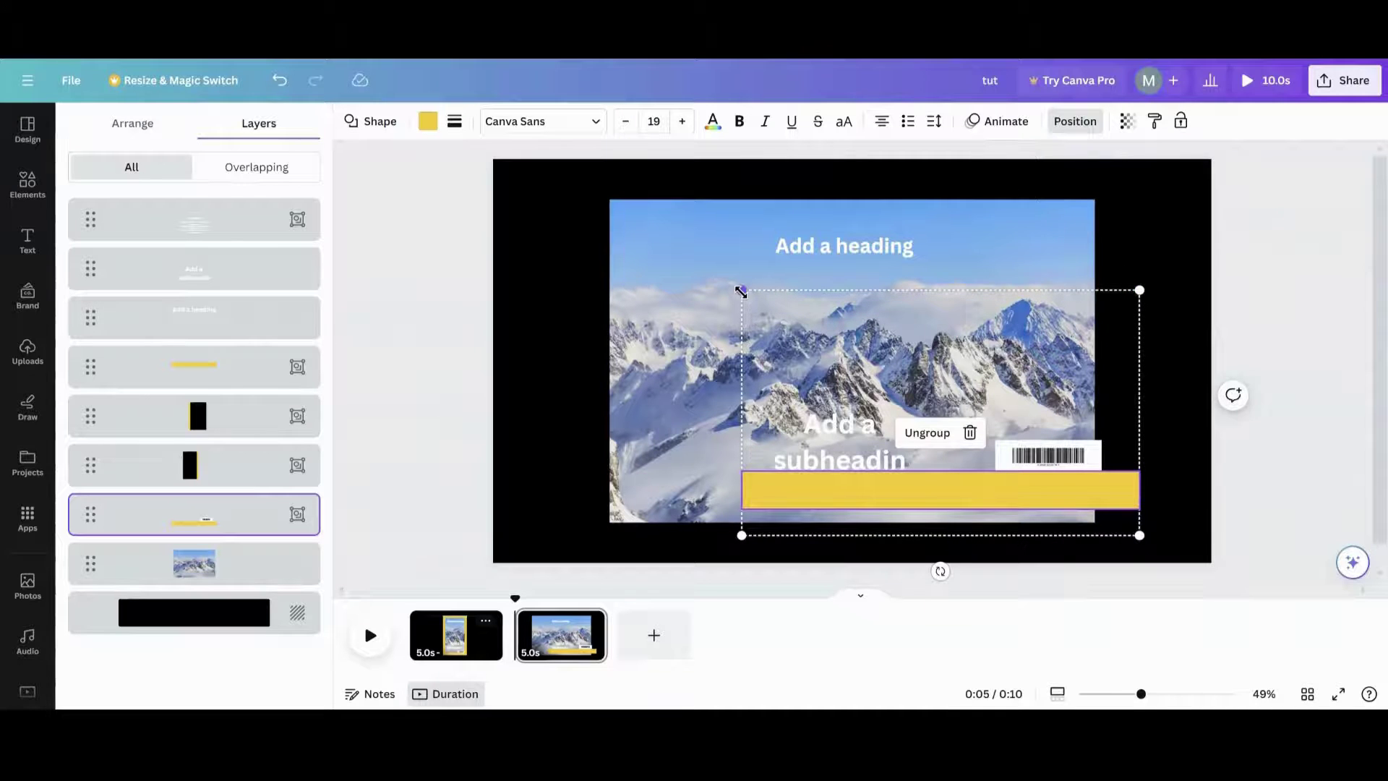
drag(741, 292, 531, 291)
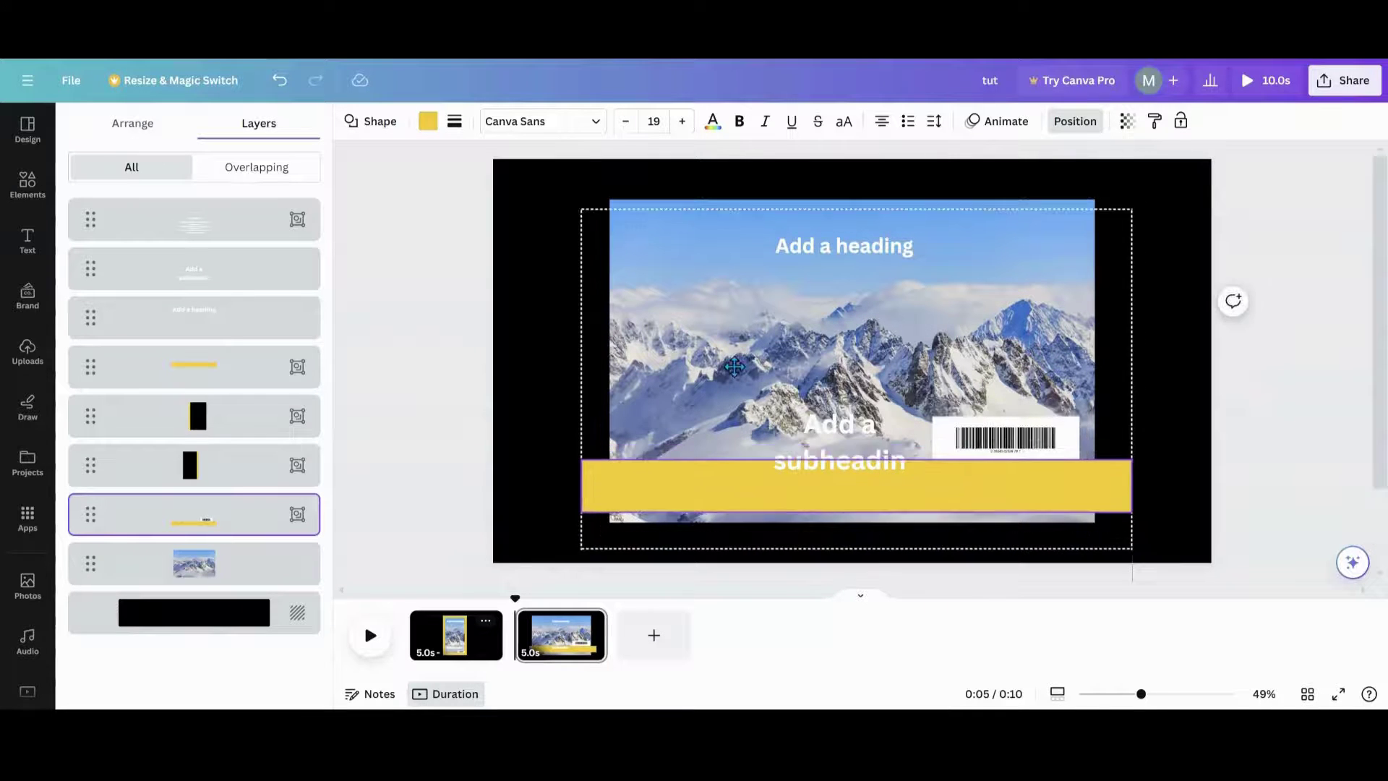
drag(734, 367, 728, 524)
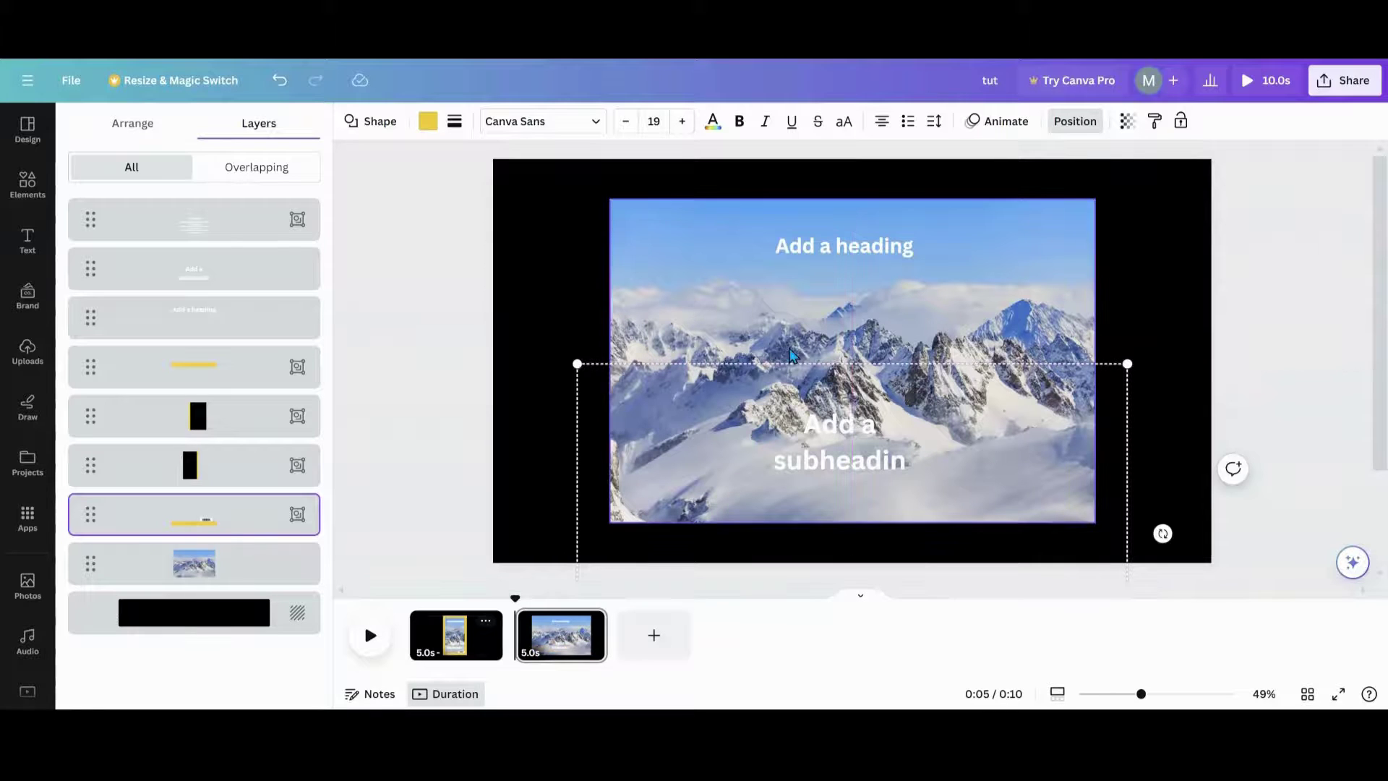
- Move the "Add a heading" text up out of view above the photo and the subheading text down below it
click(827, 254)
key(shift+Up)
key(shift+Up)
key(shift+Up)
key(shift+Up)
key(shift+Up)
key(shift+Up)
key(shift+Up)
key(shift+Up)
key(shift+Up)
key(shift+Up)
key(shift+Up)
key(shift+Up)
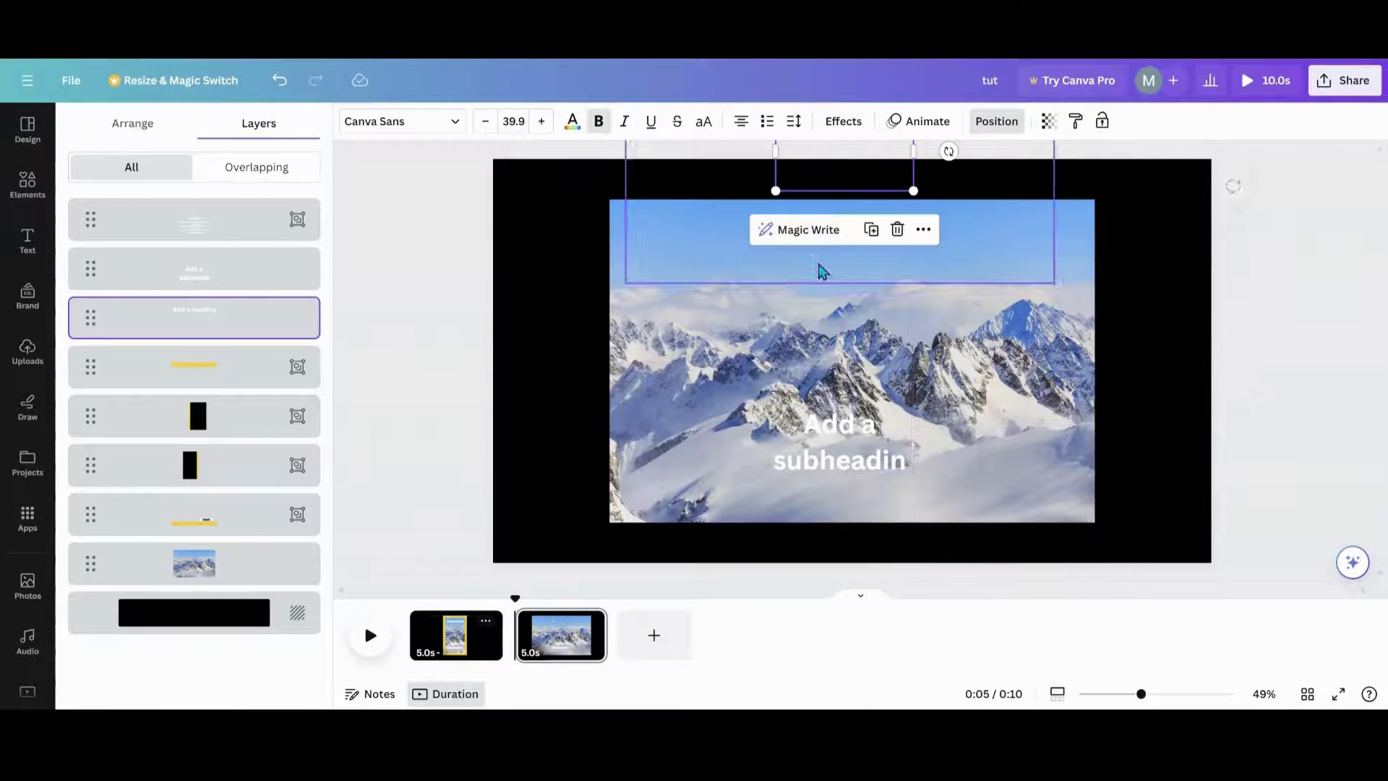
click(844, 460)
drag(841, 394, 834, 545)
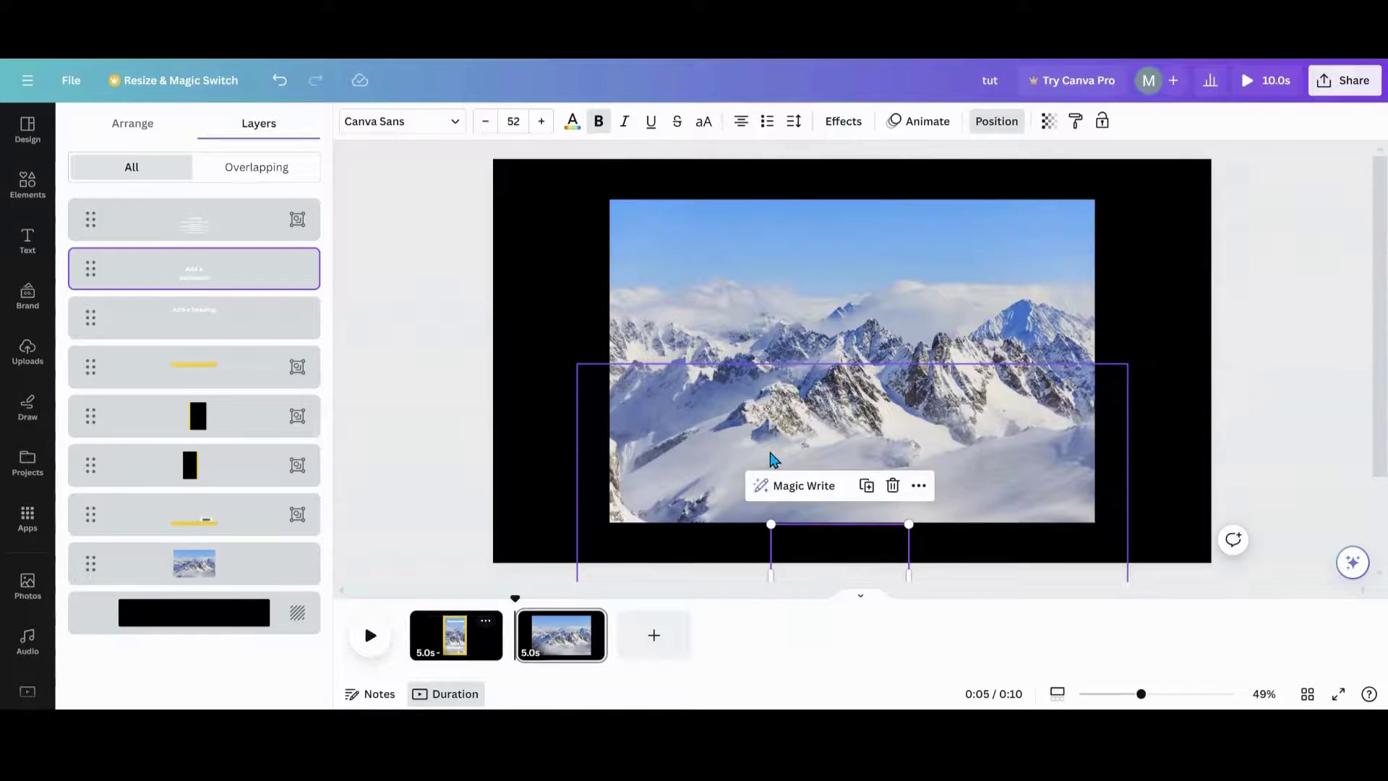
- Enlarge the mountain photo from both sides so it fills the whole second page
click(705, 313)
drag(610, 199, 453, 191)
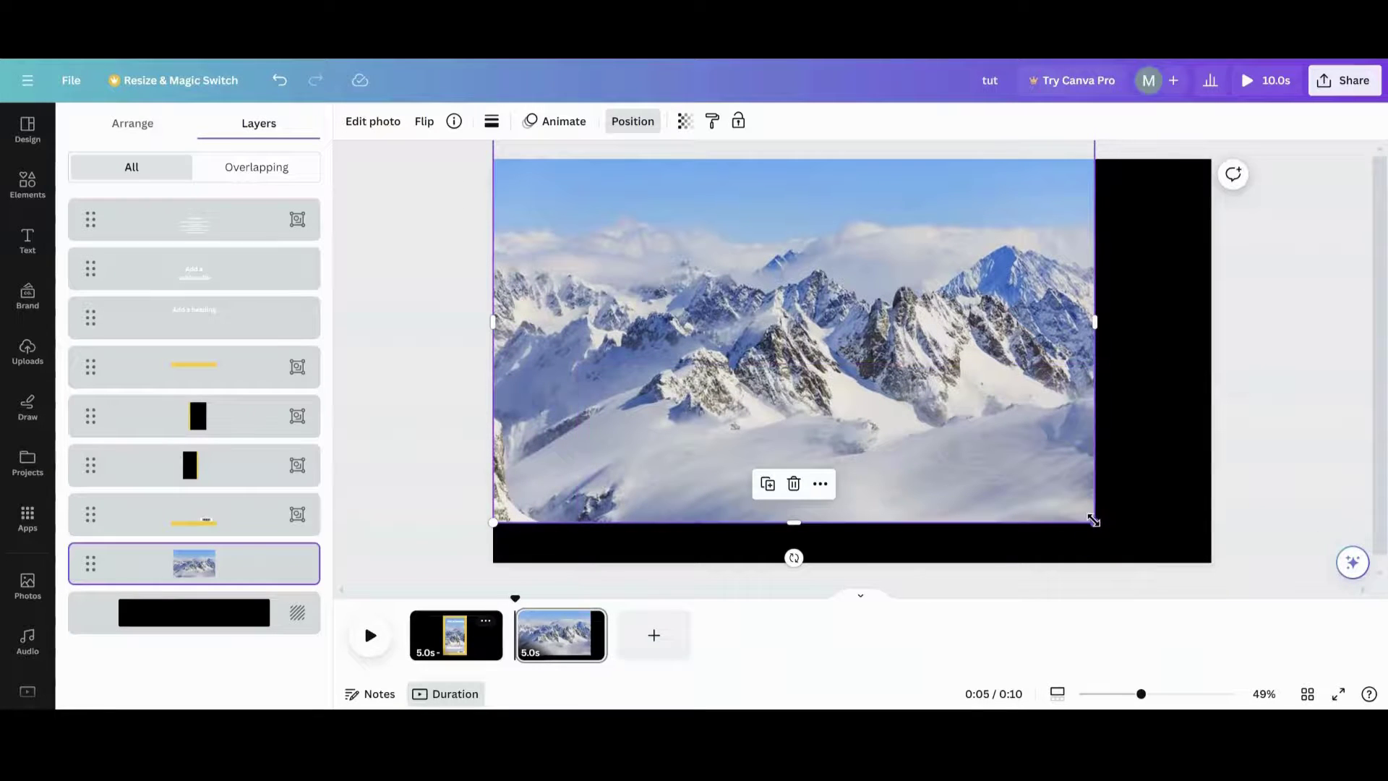
drag(1094, 520, 1222, 588)
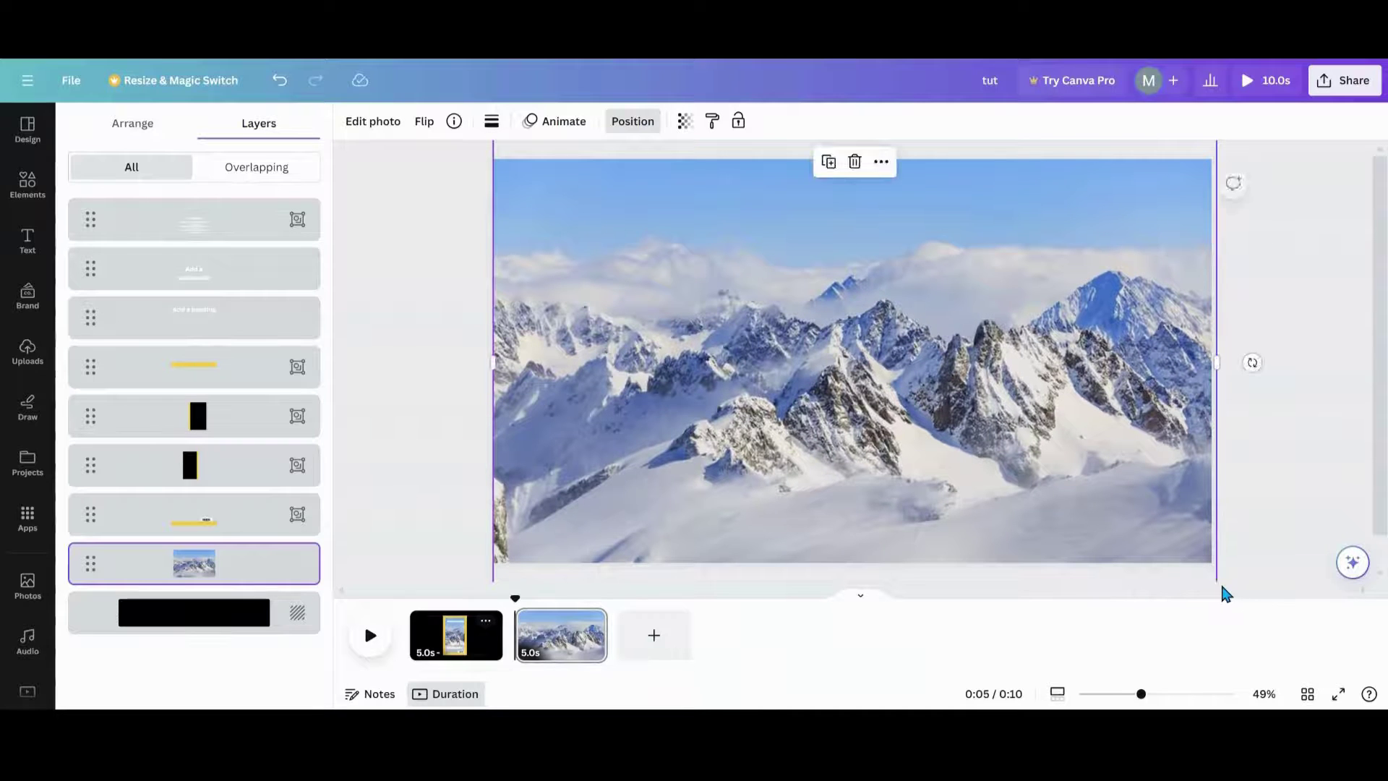
- Bring the "The Congo" text group back onto the second page, over the right half of the mountain photo
click(192, 230)
drag(987, 547, 977, 362)
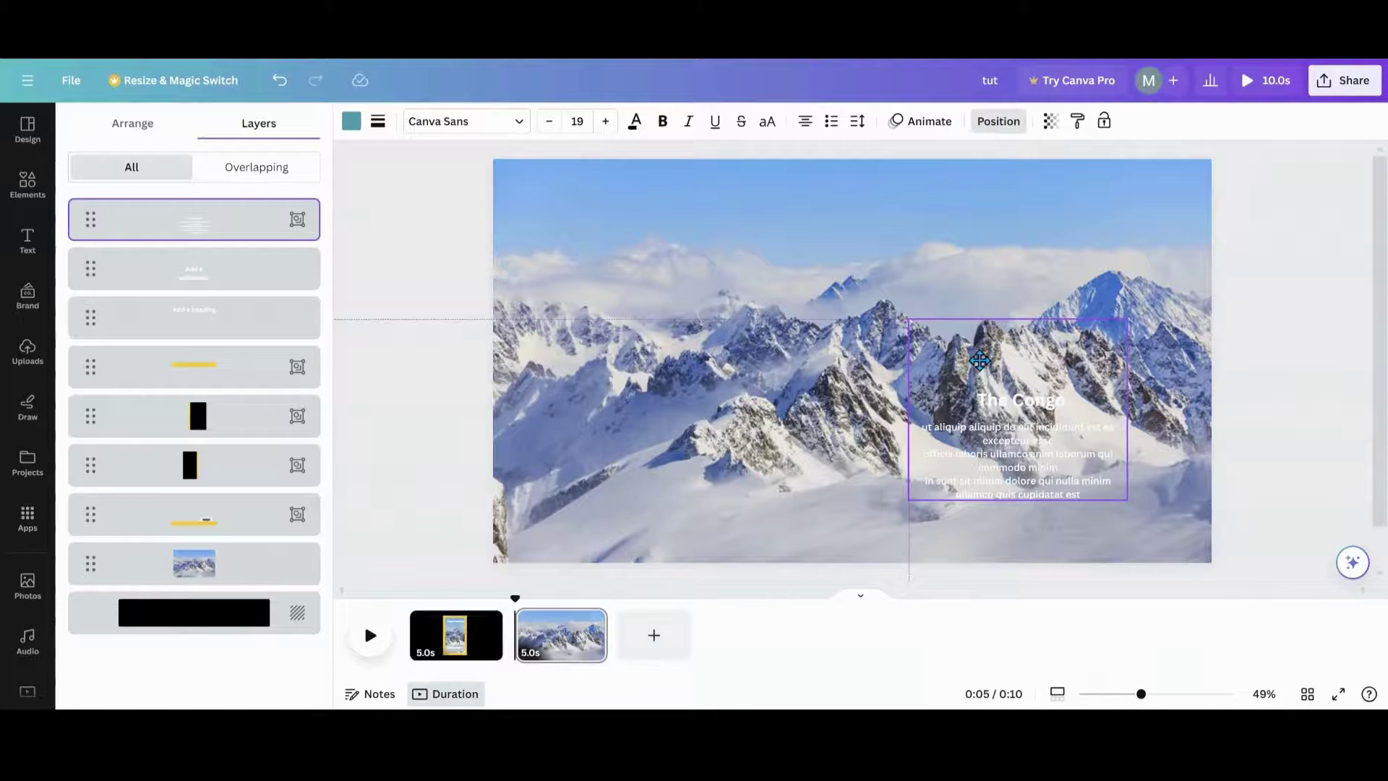
click(980, 361)
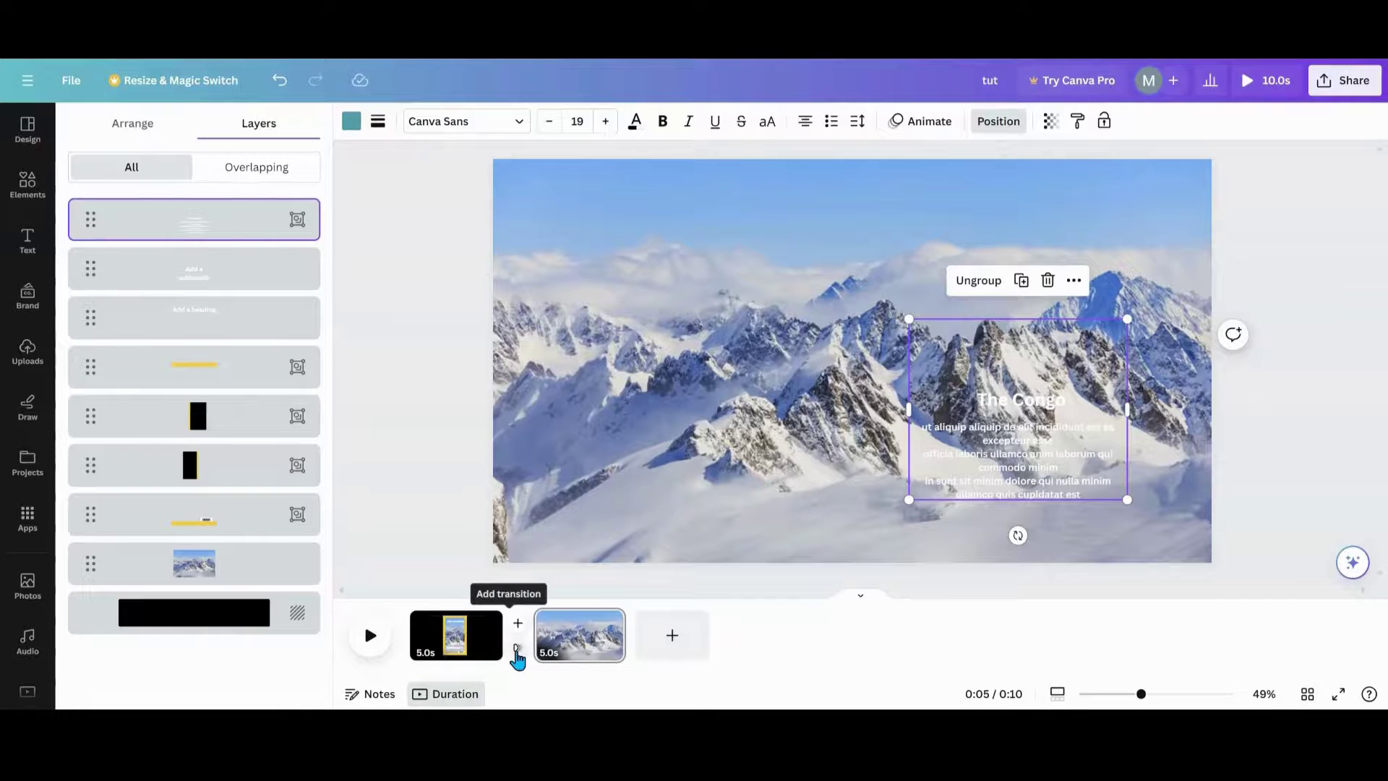
- Add a Match & Move transition between the two pages, set its duration to 2.5 seconds and play the animation
click(518, 655)
click(102, 403)
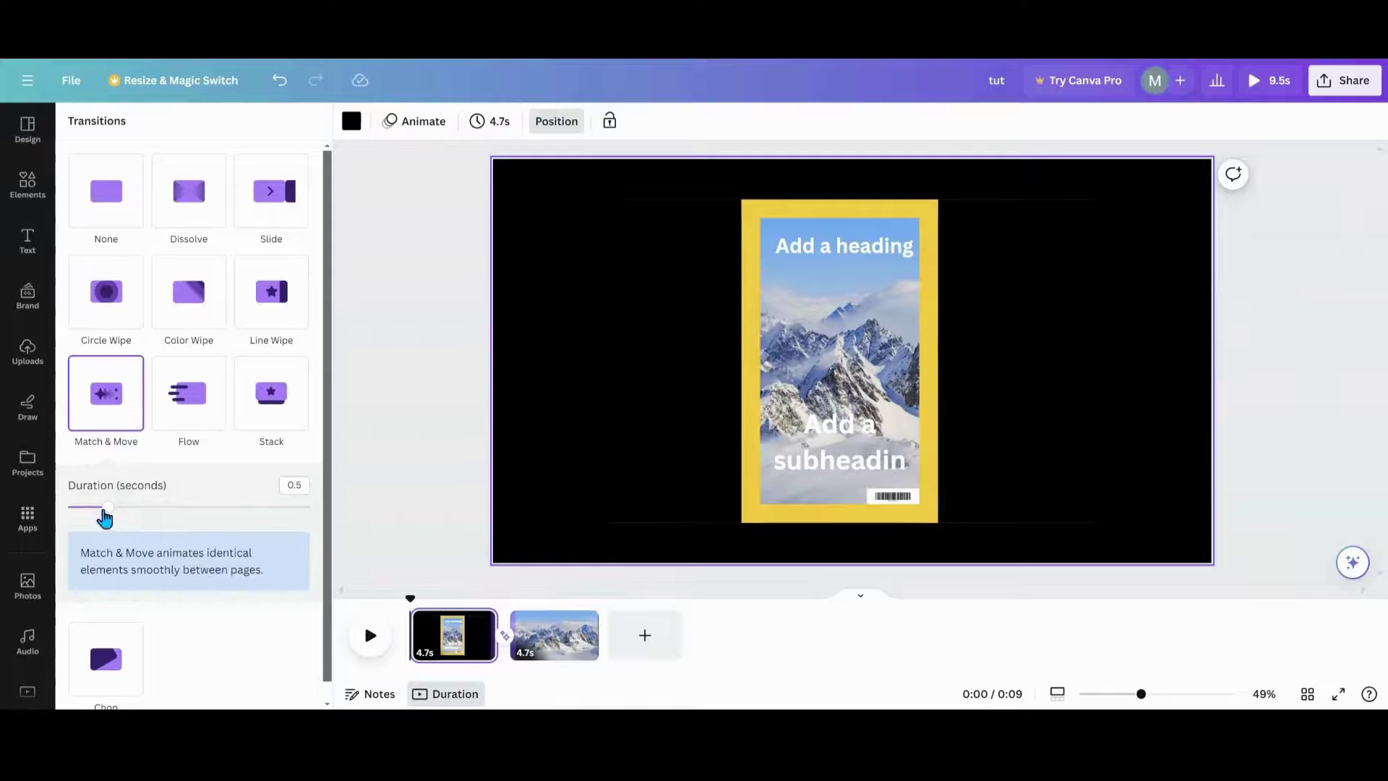
drag(105, 517, 347, 518)
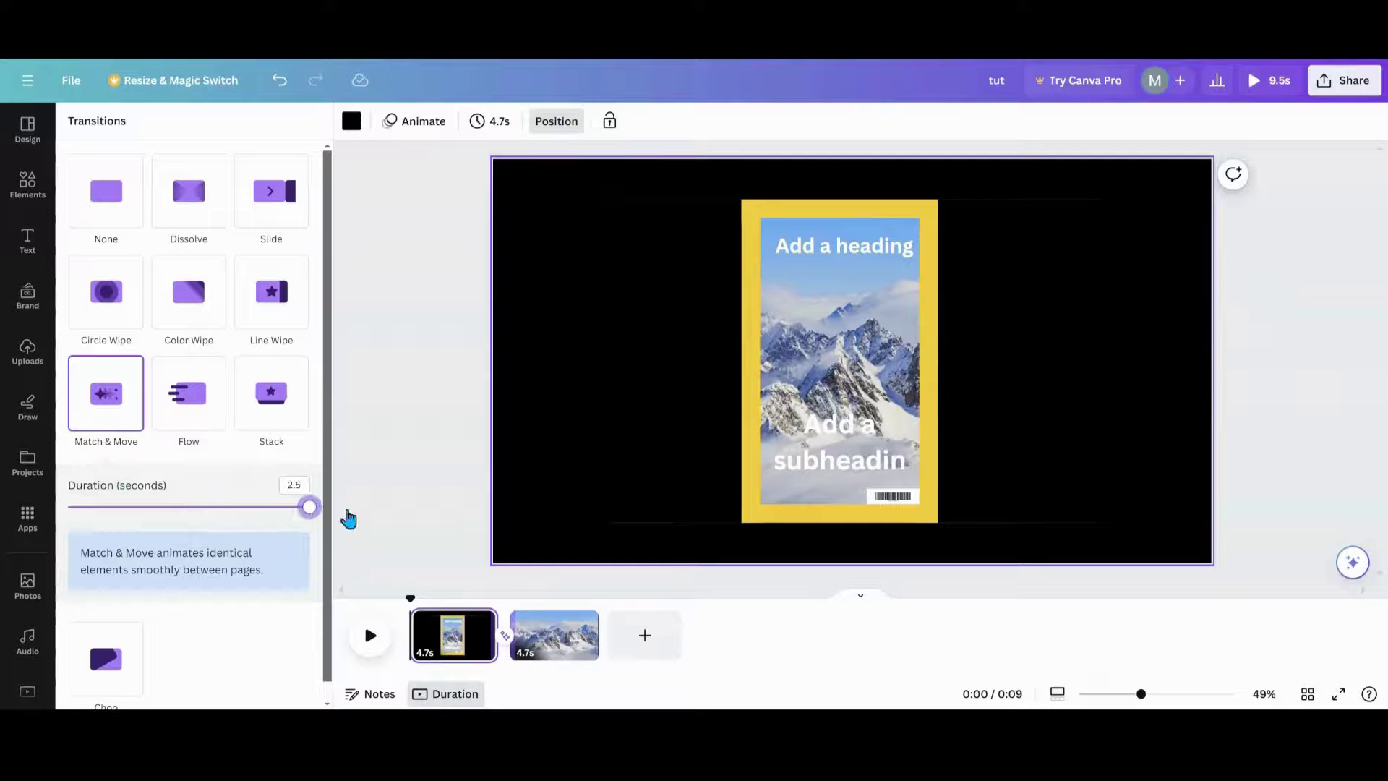
click(418, 637)
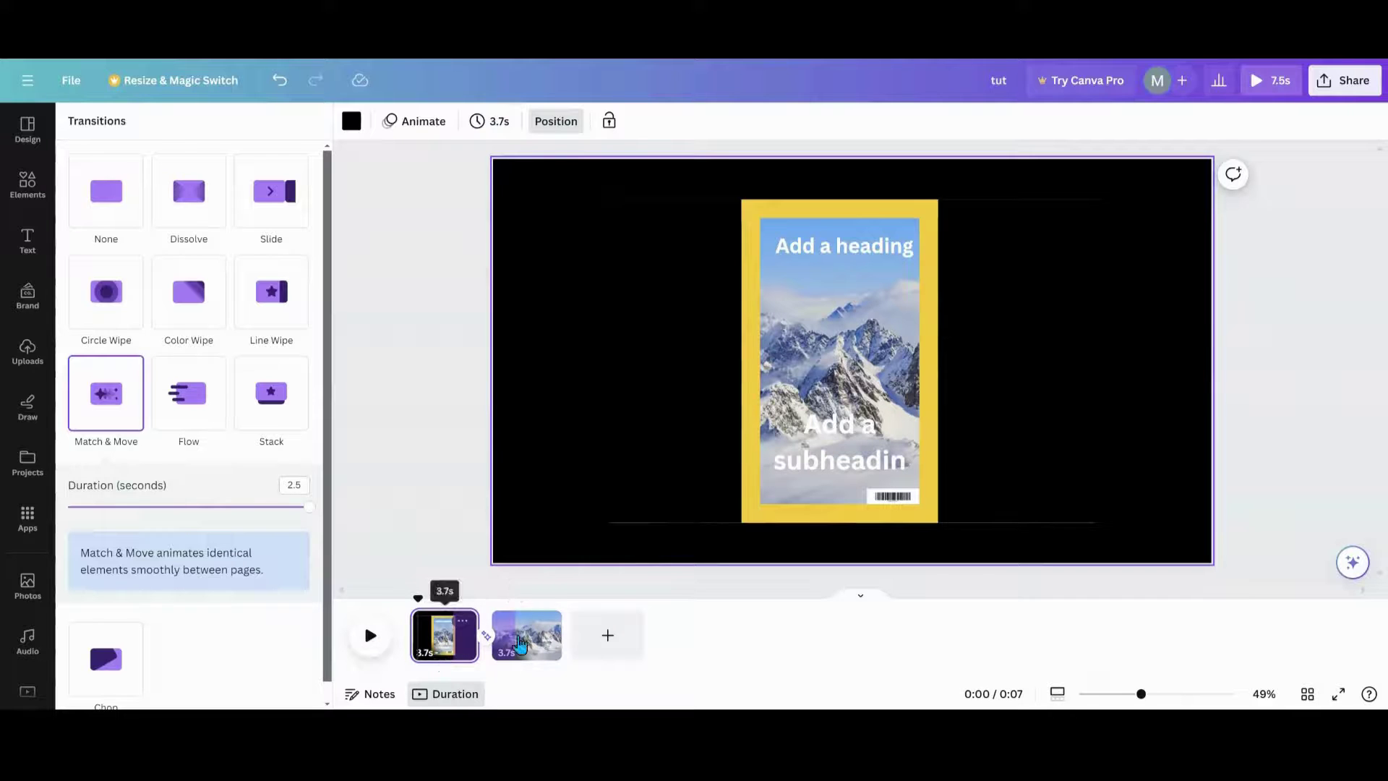
click(374, 646)
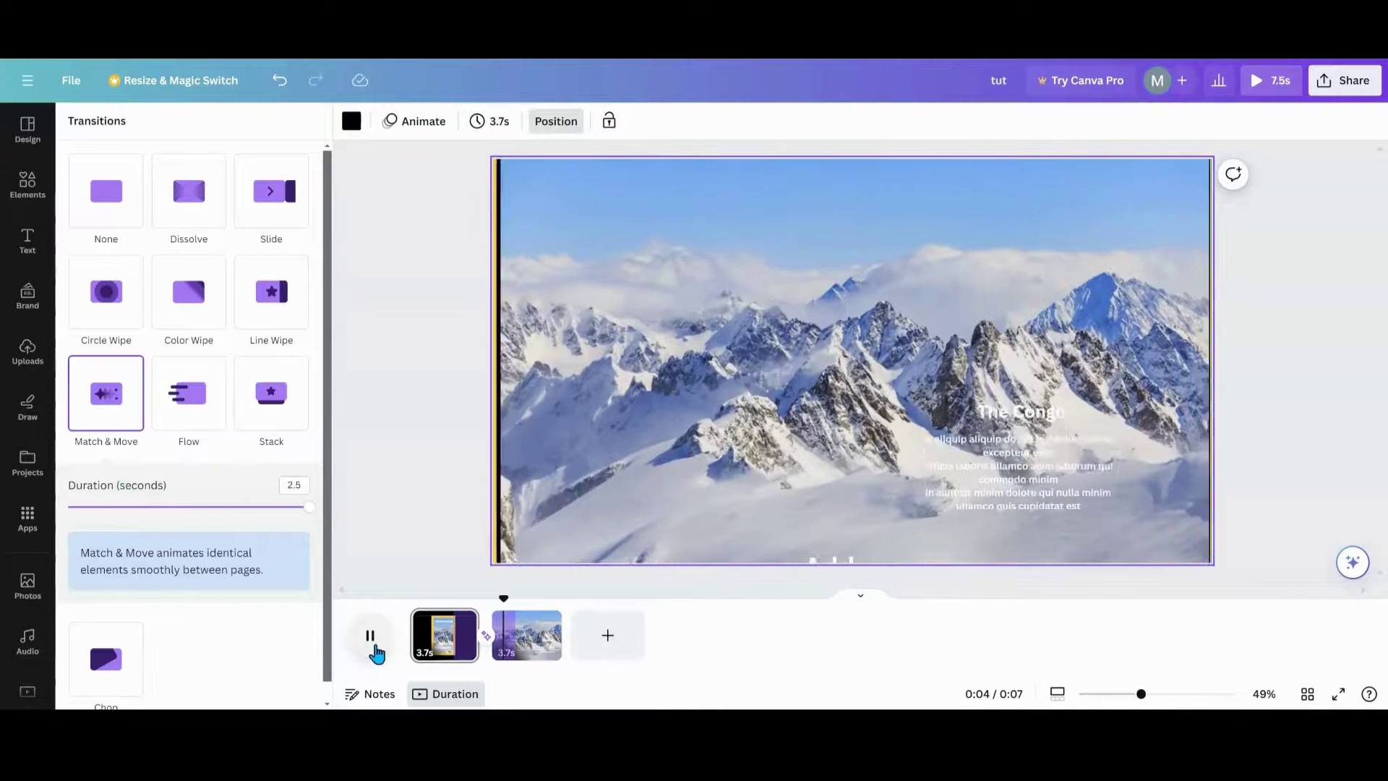
click(425, 653)
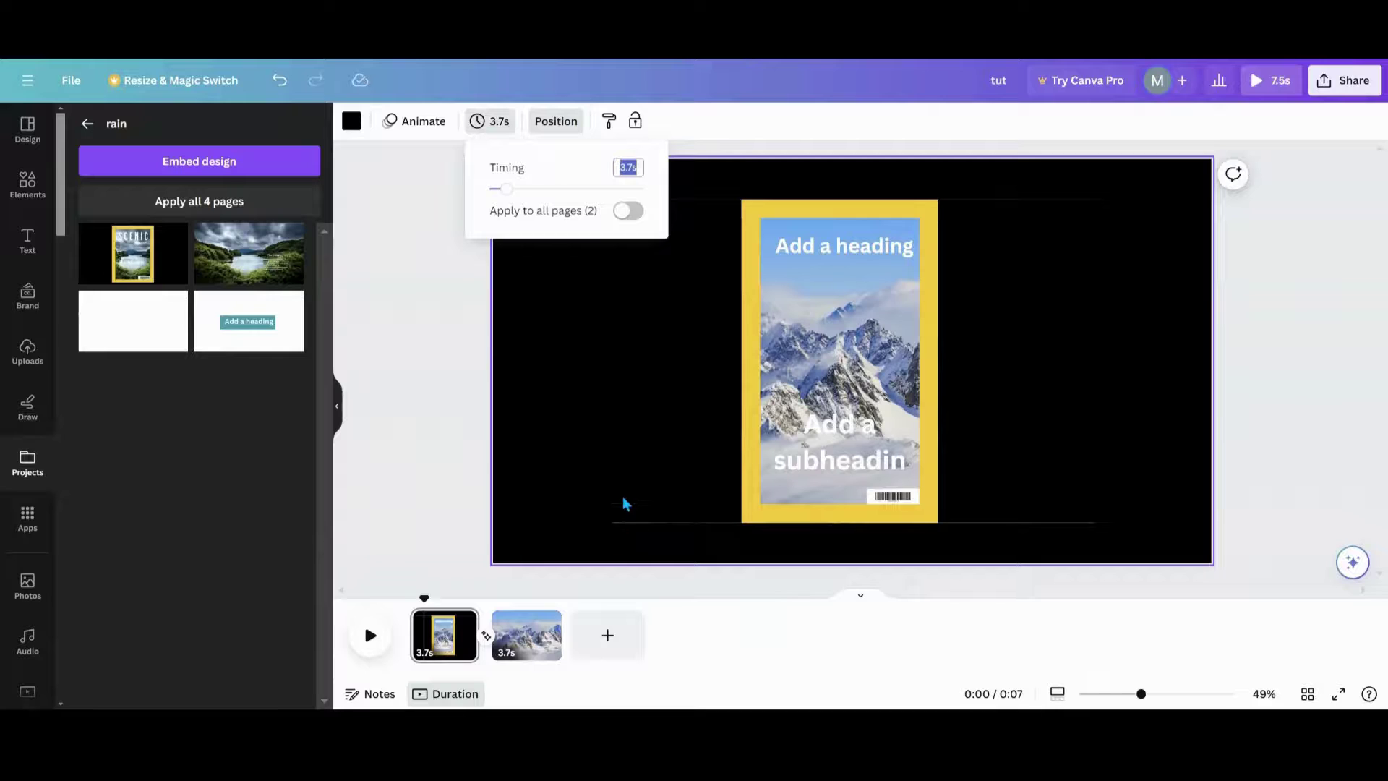
click(619, 546)
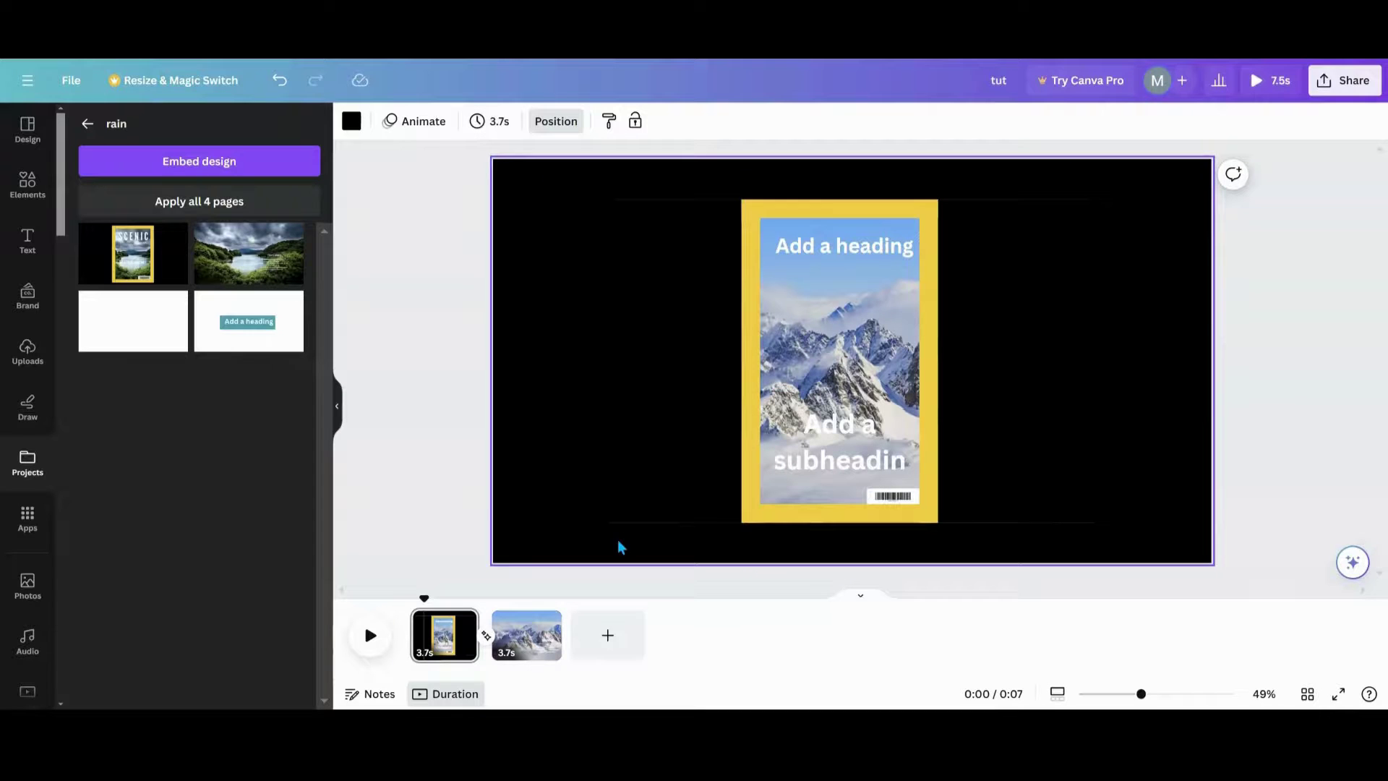
click(606, 484)
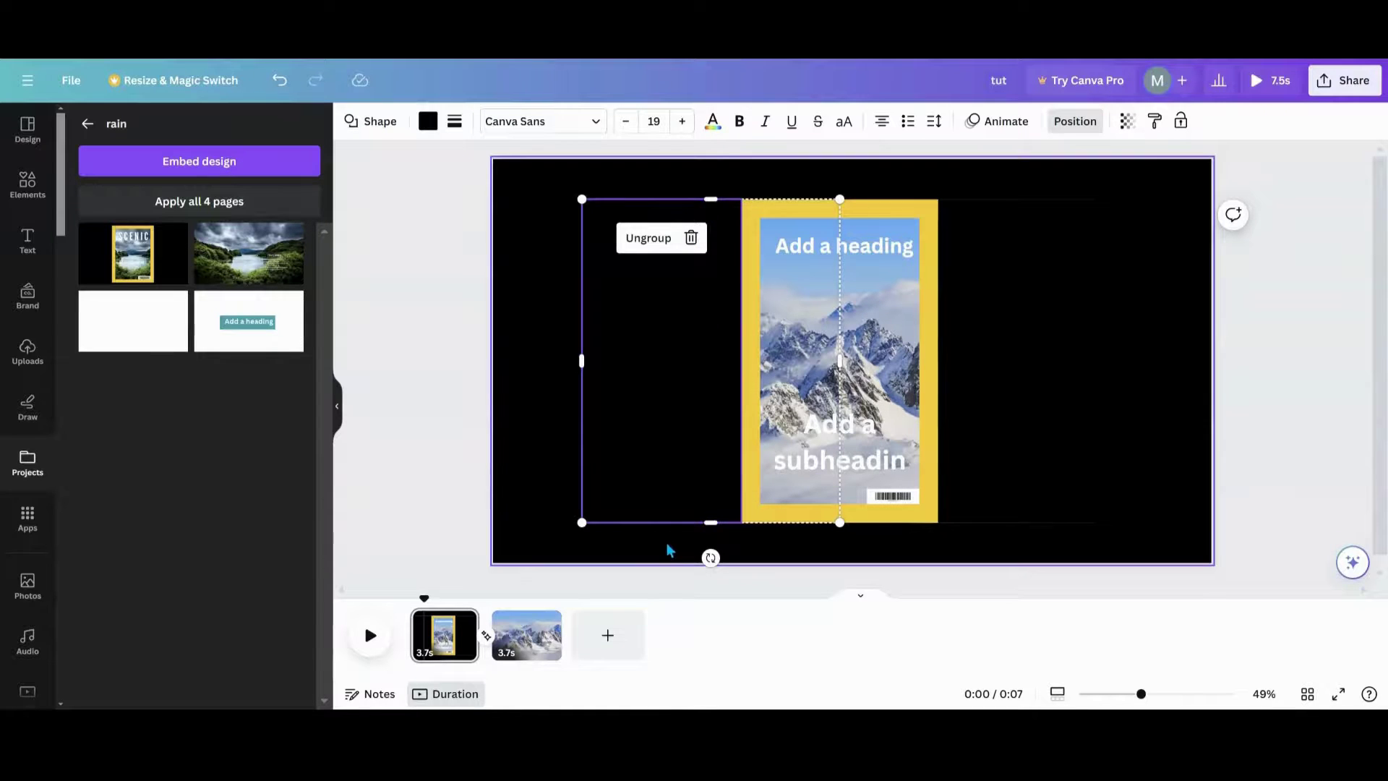
click(626, 561)
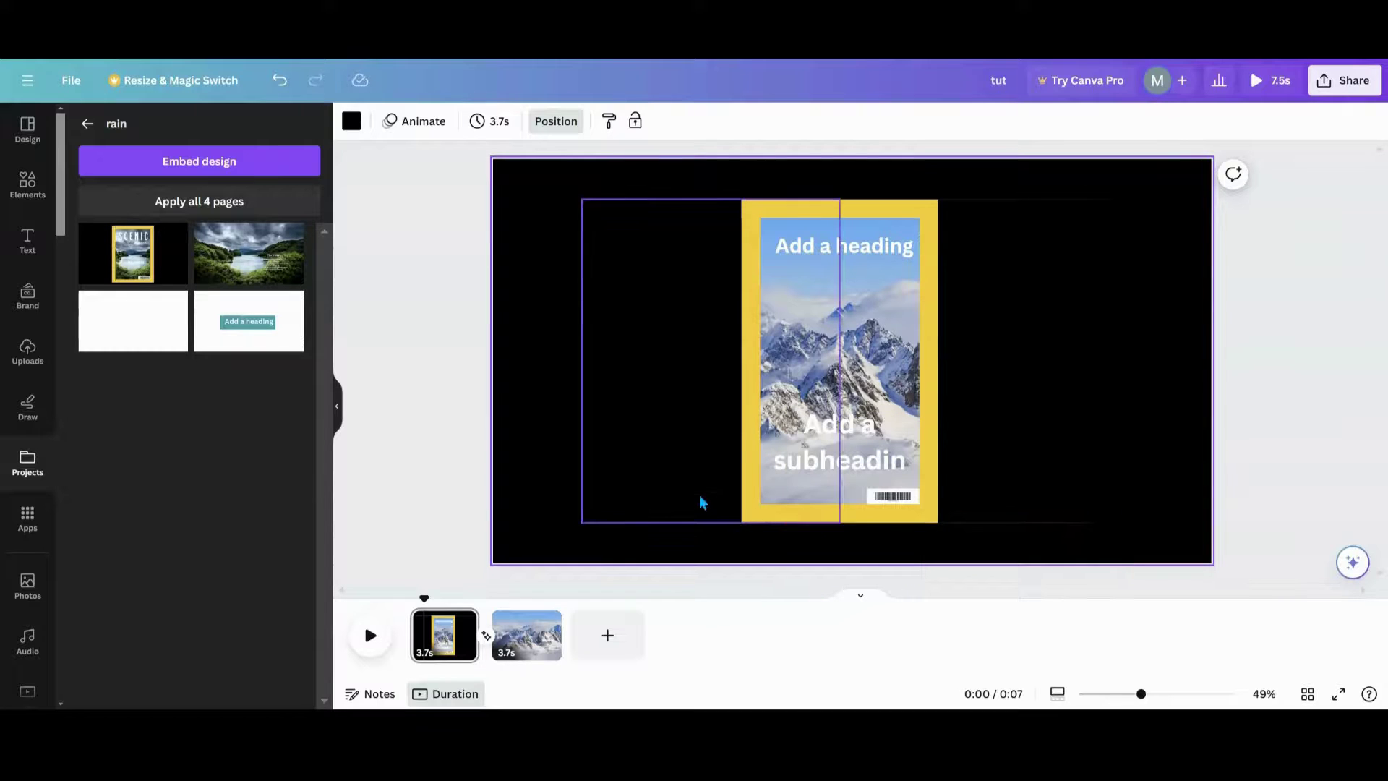
click(631, 302)
click(440, 635)
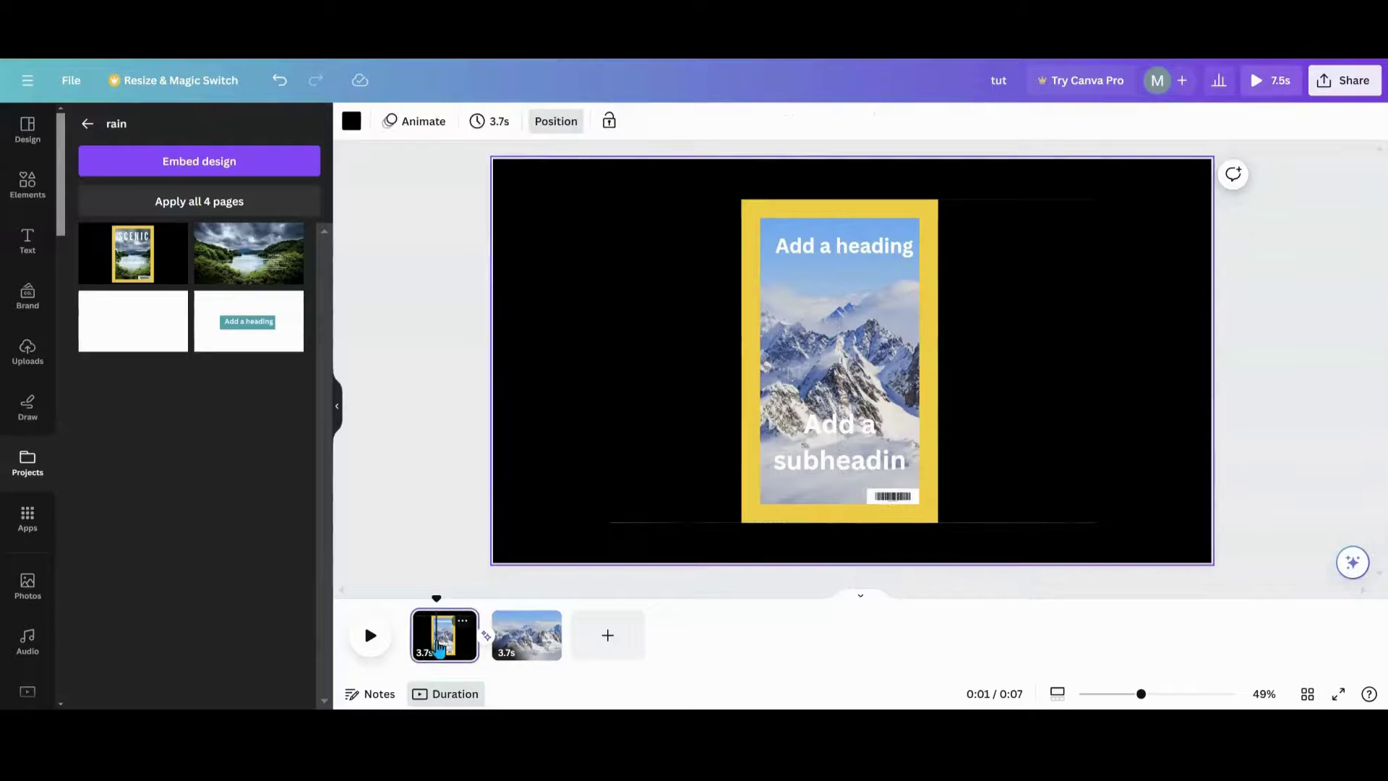
- Play the two-page animation, and add a third page using the rain design's lake layout with its "The Congo" text moved up over the sky
click(368, 637)
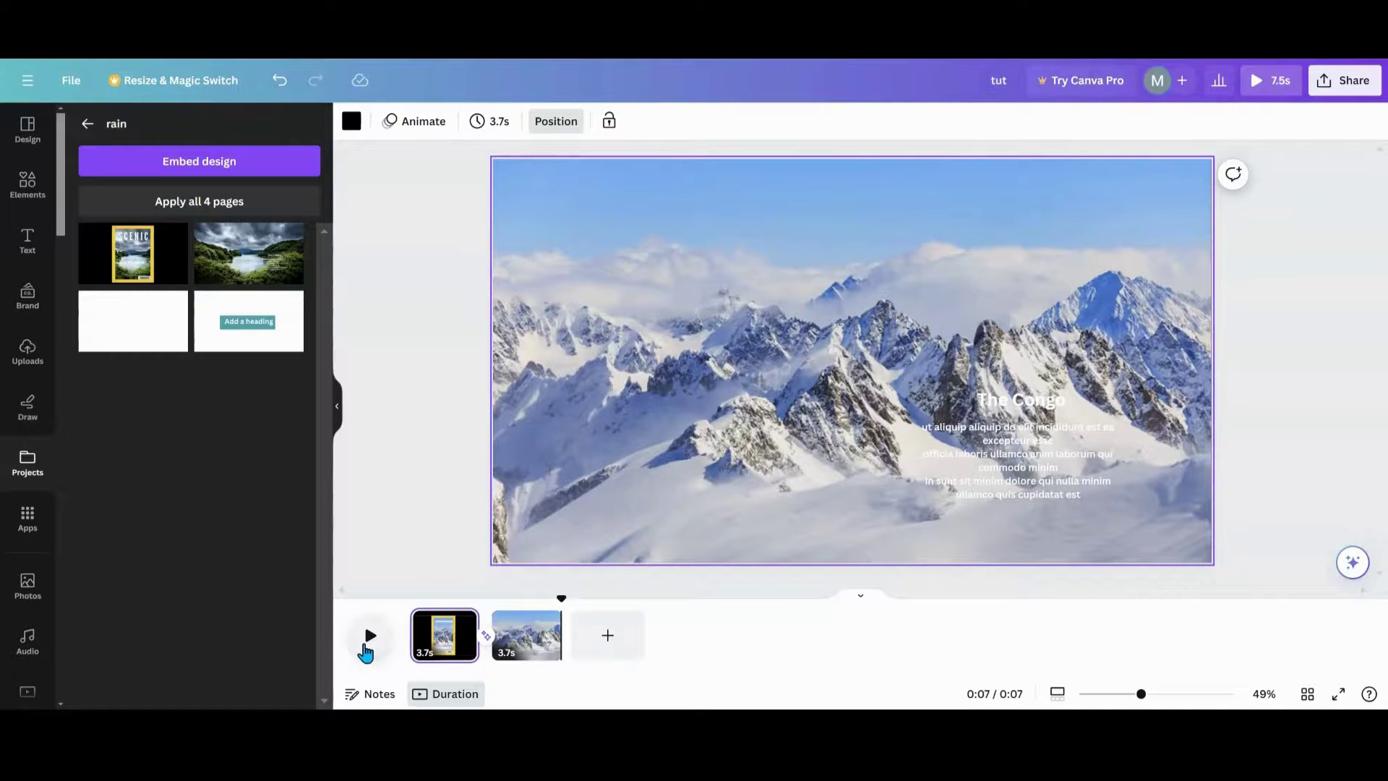
click(598, 635)
click(259, 257)
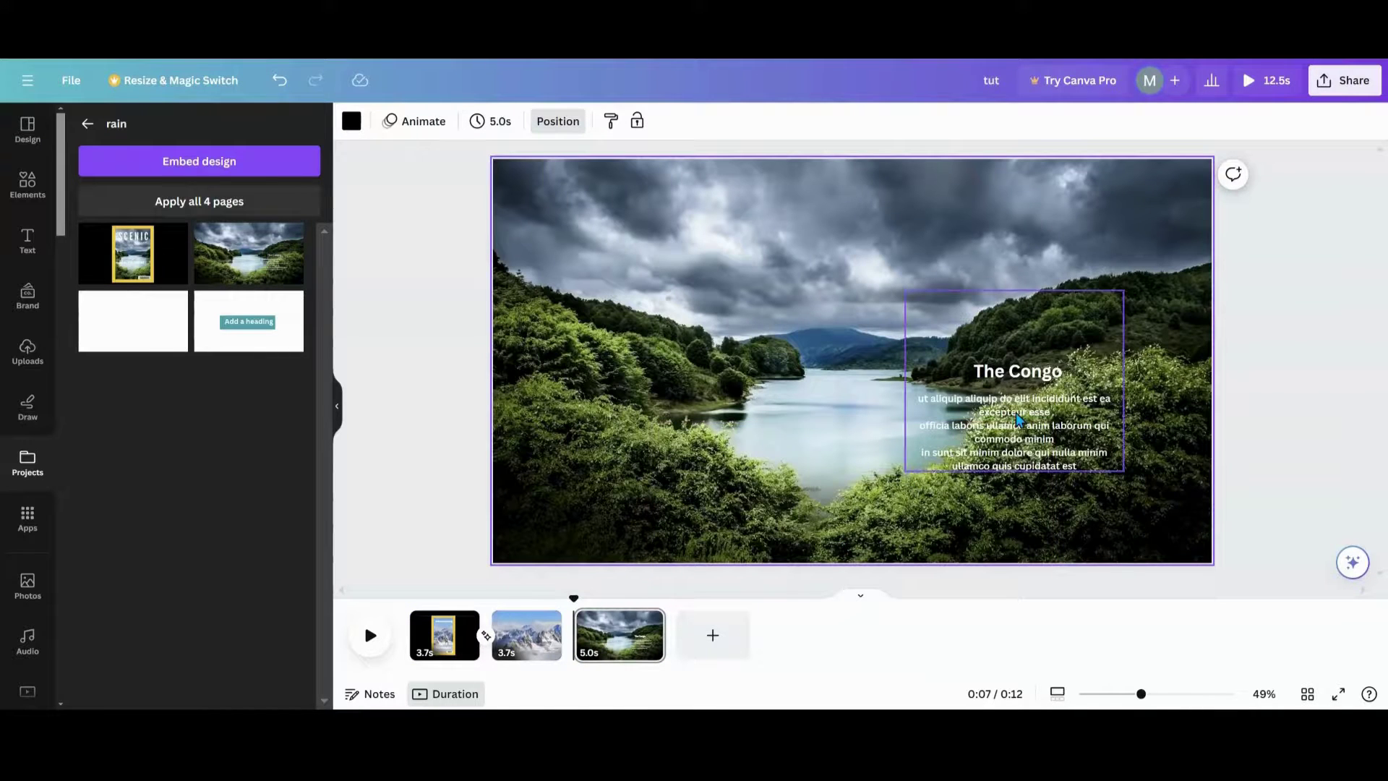
drag(1013, 412, 1031, 243)
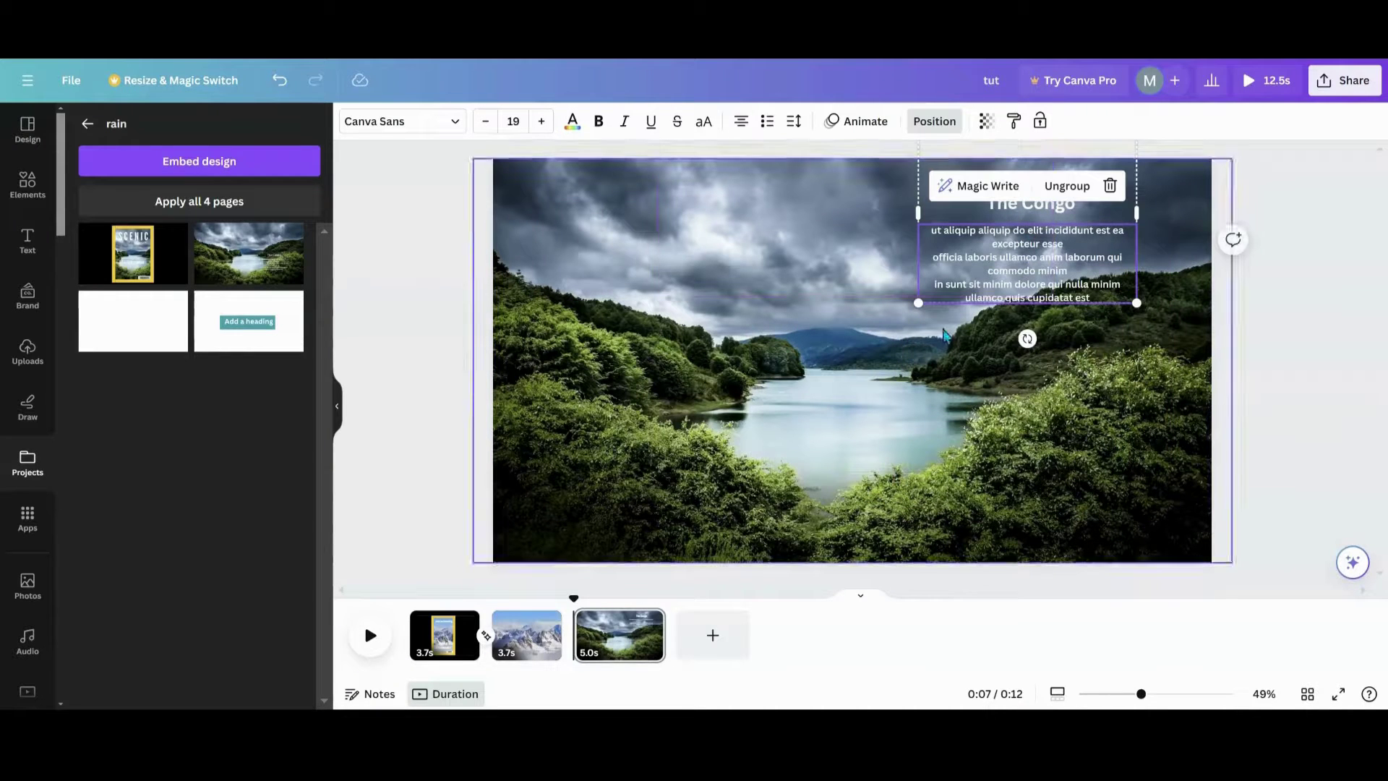
- Add a Flow transition between the second and third pages and play the animation from the second page
click(573, 649)
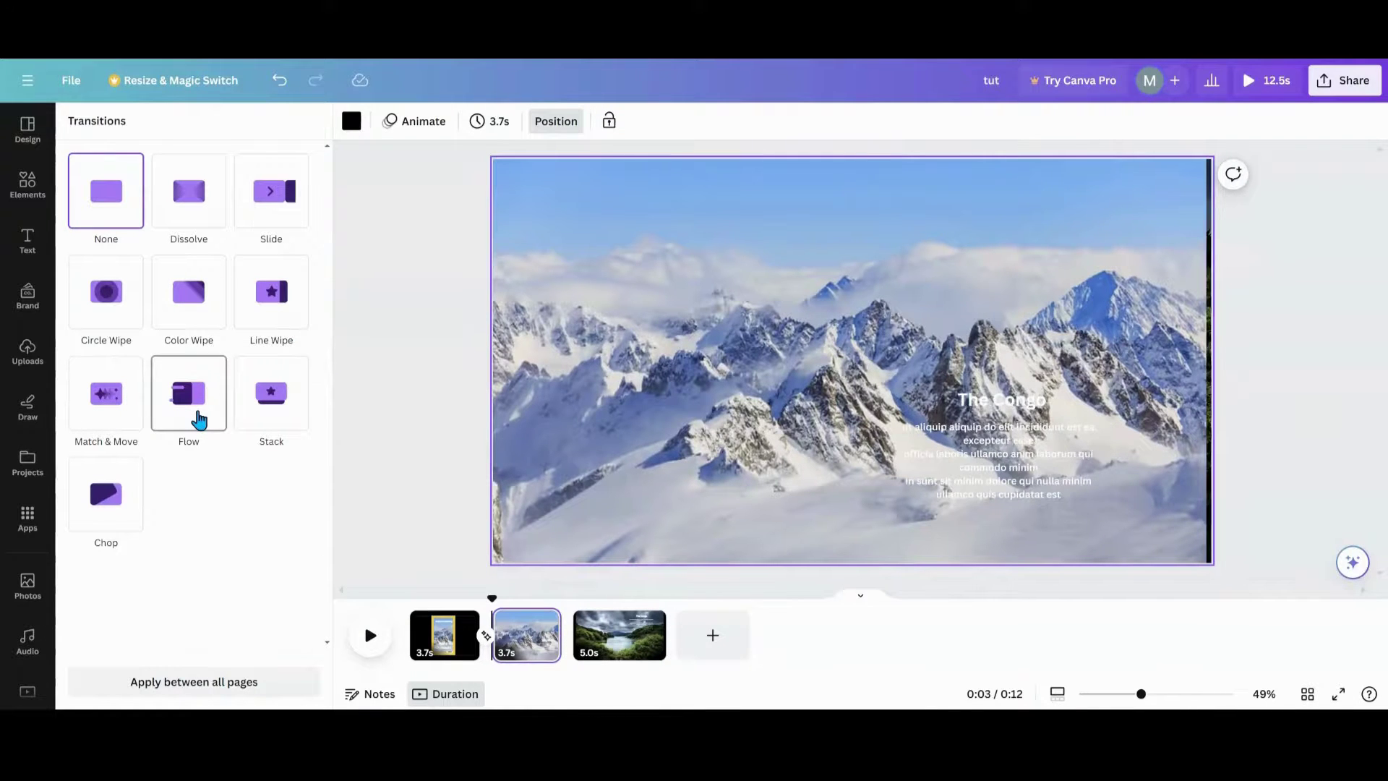
click(196, 418)
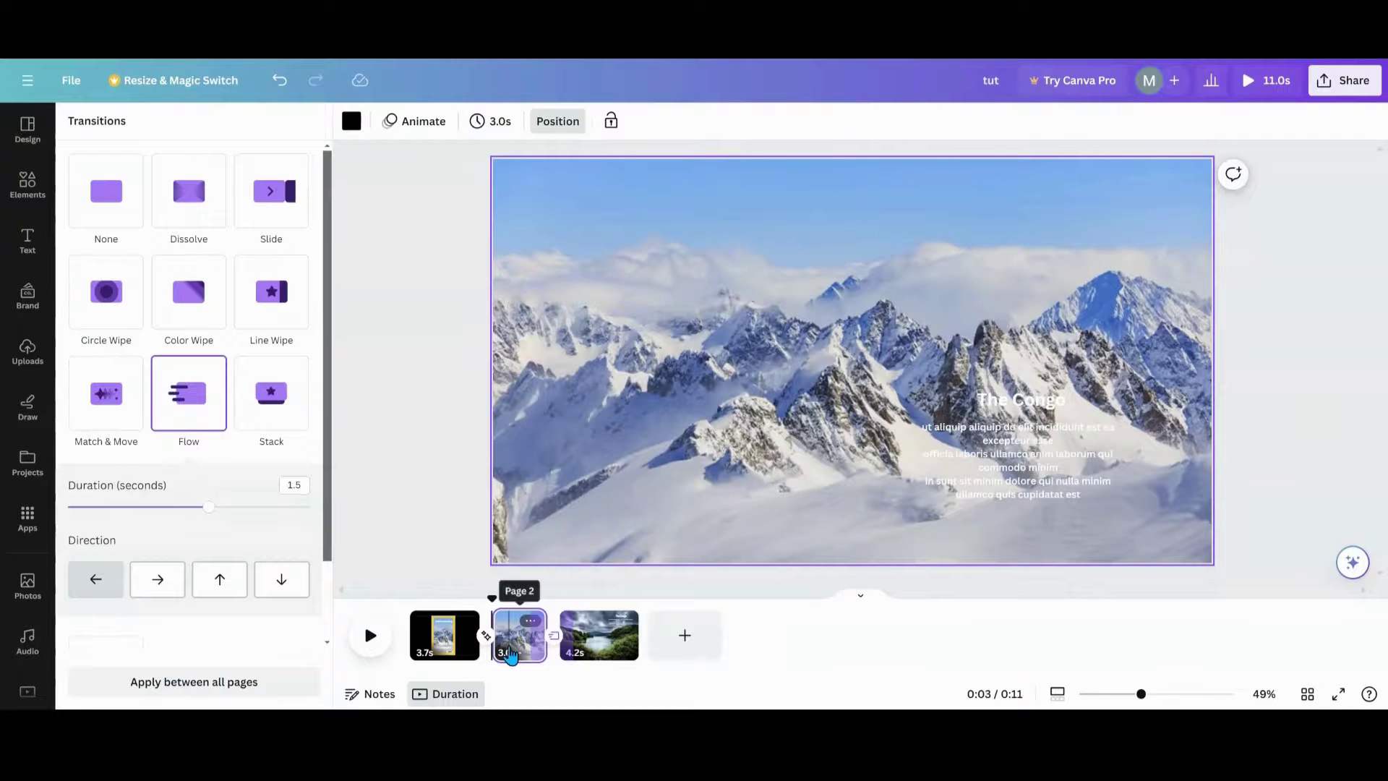
click(508, 647)
click(369, 651)
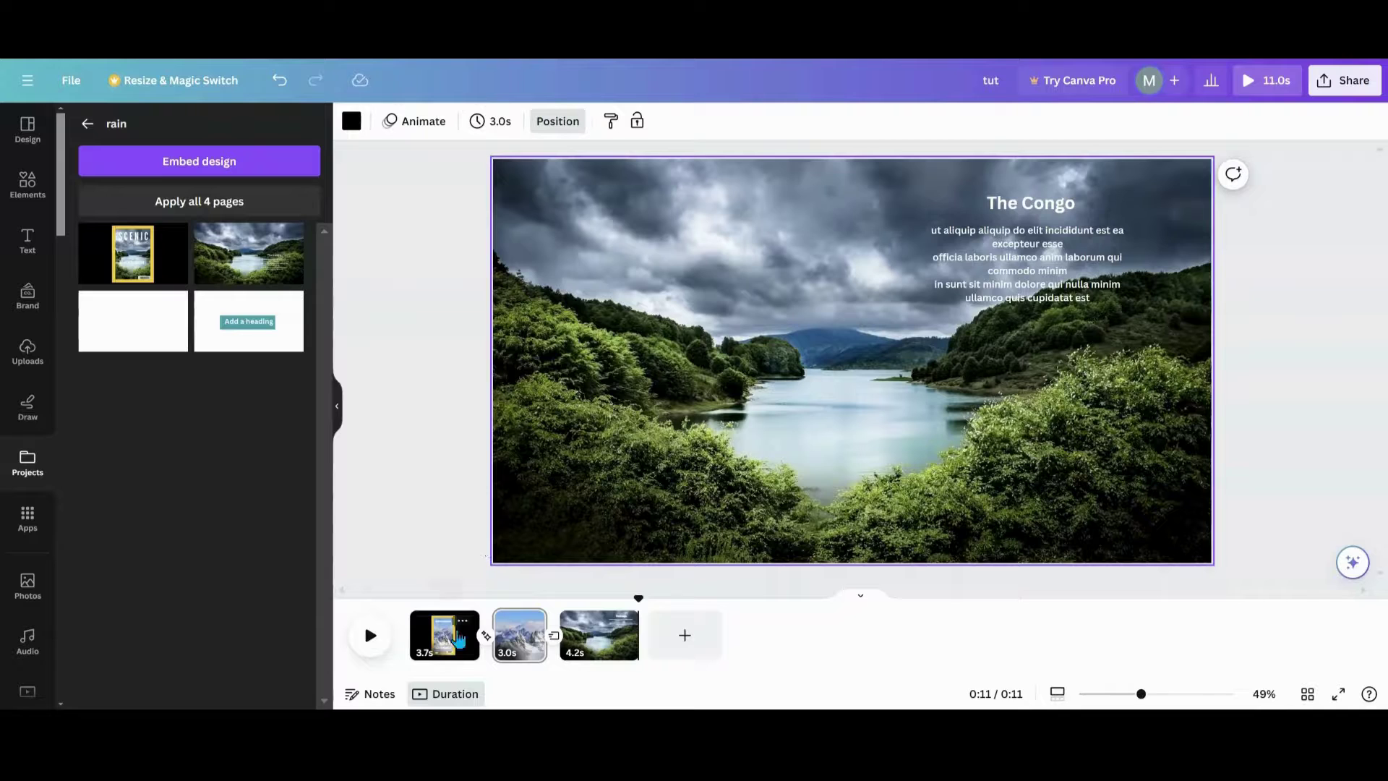
- Replace the third page with a duplicate of the yellow-framed cover page placed at the end of the timeline
click(621, 621)
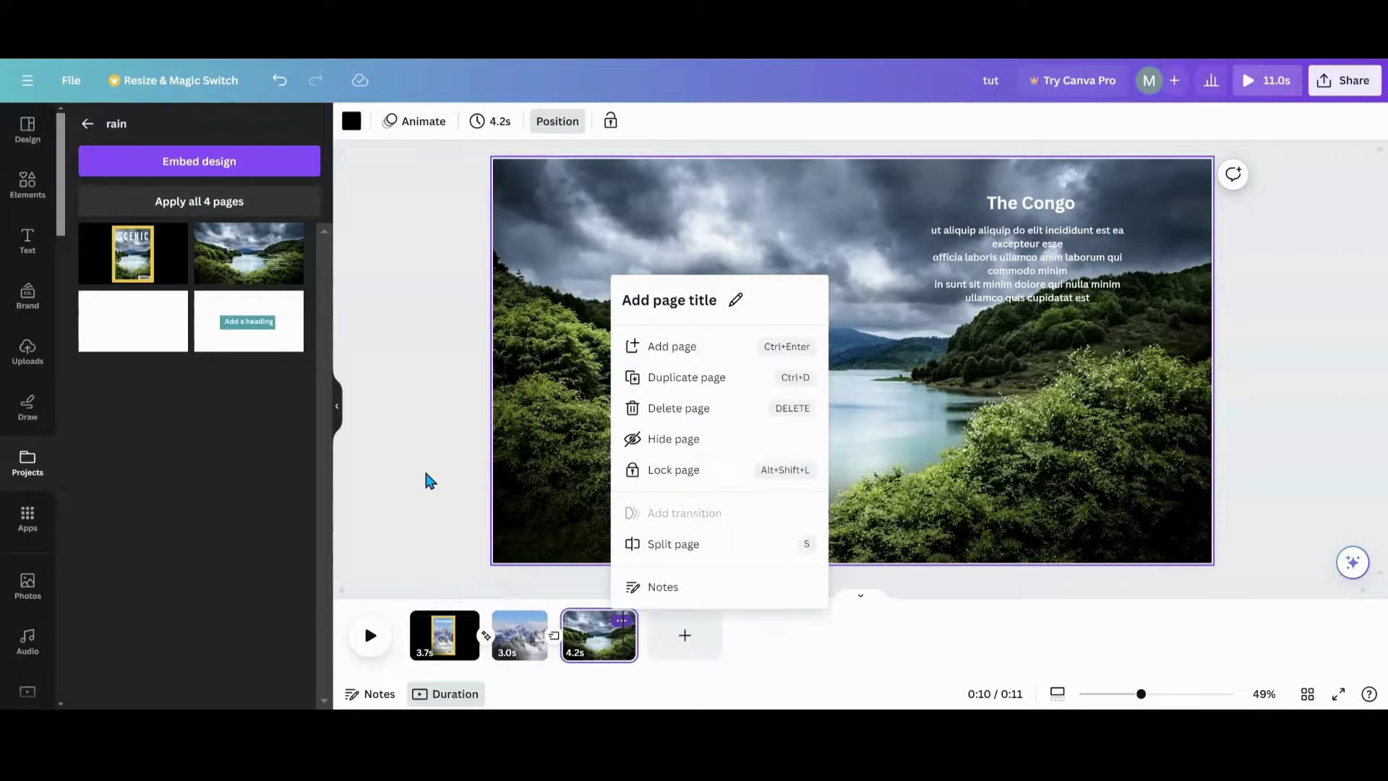
click(658, 410)
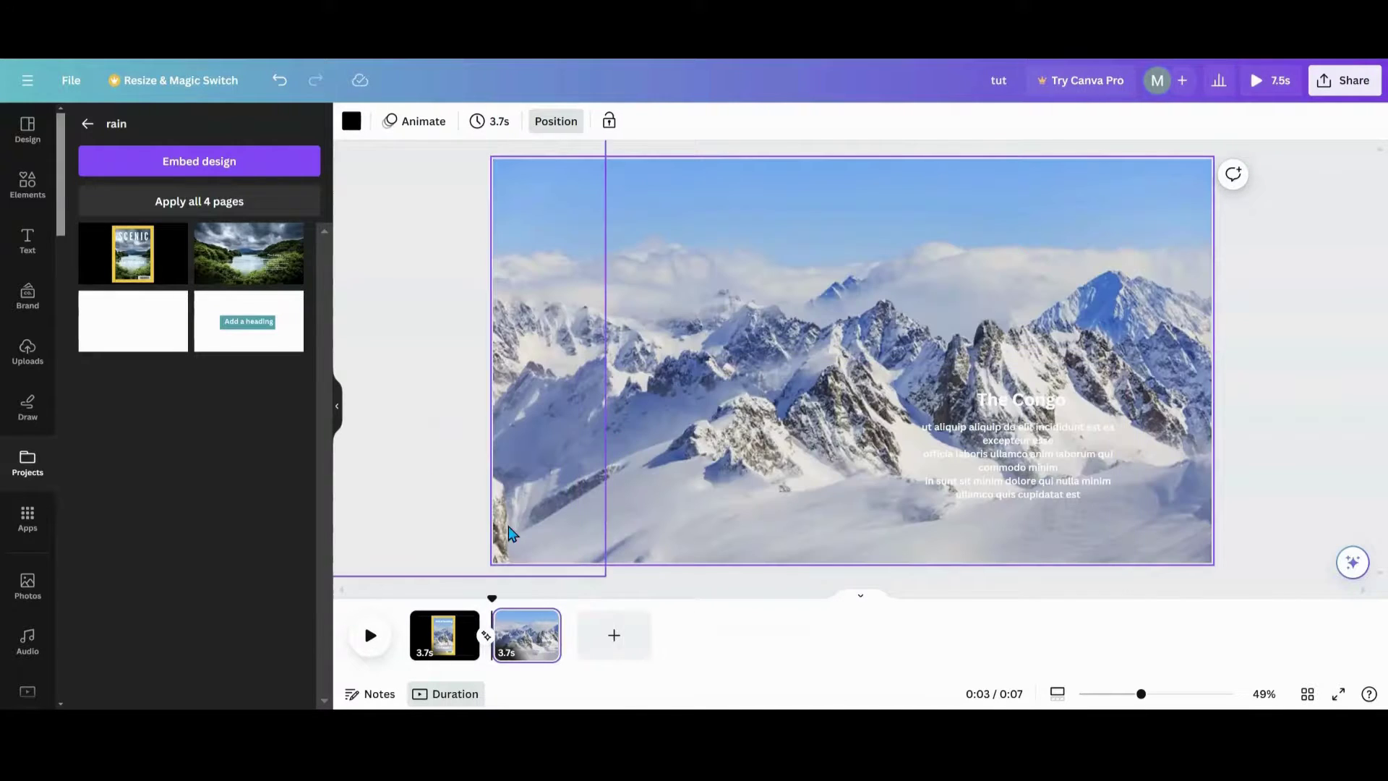
click(464, 620)
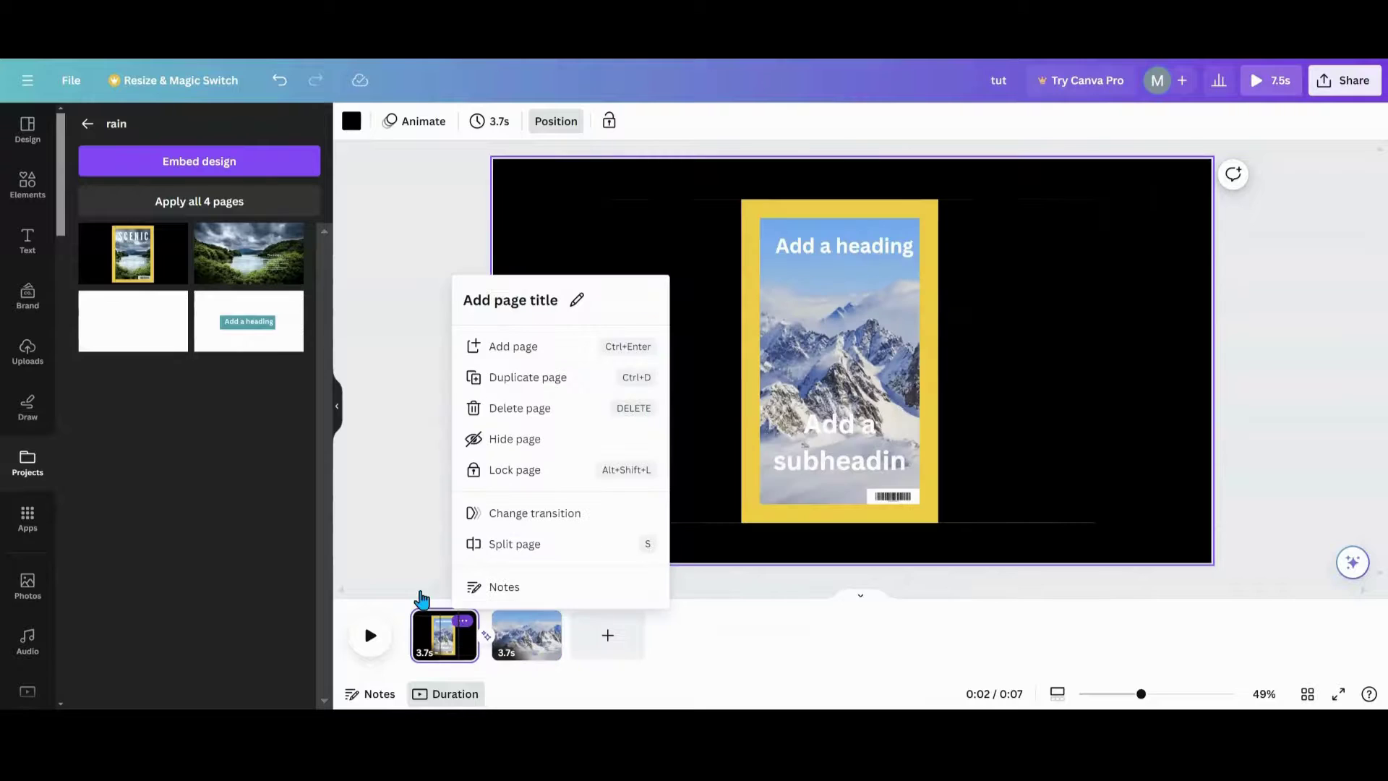
click(507, 378)
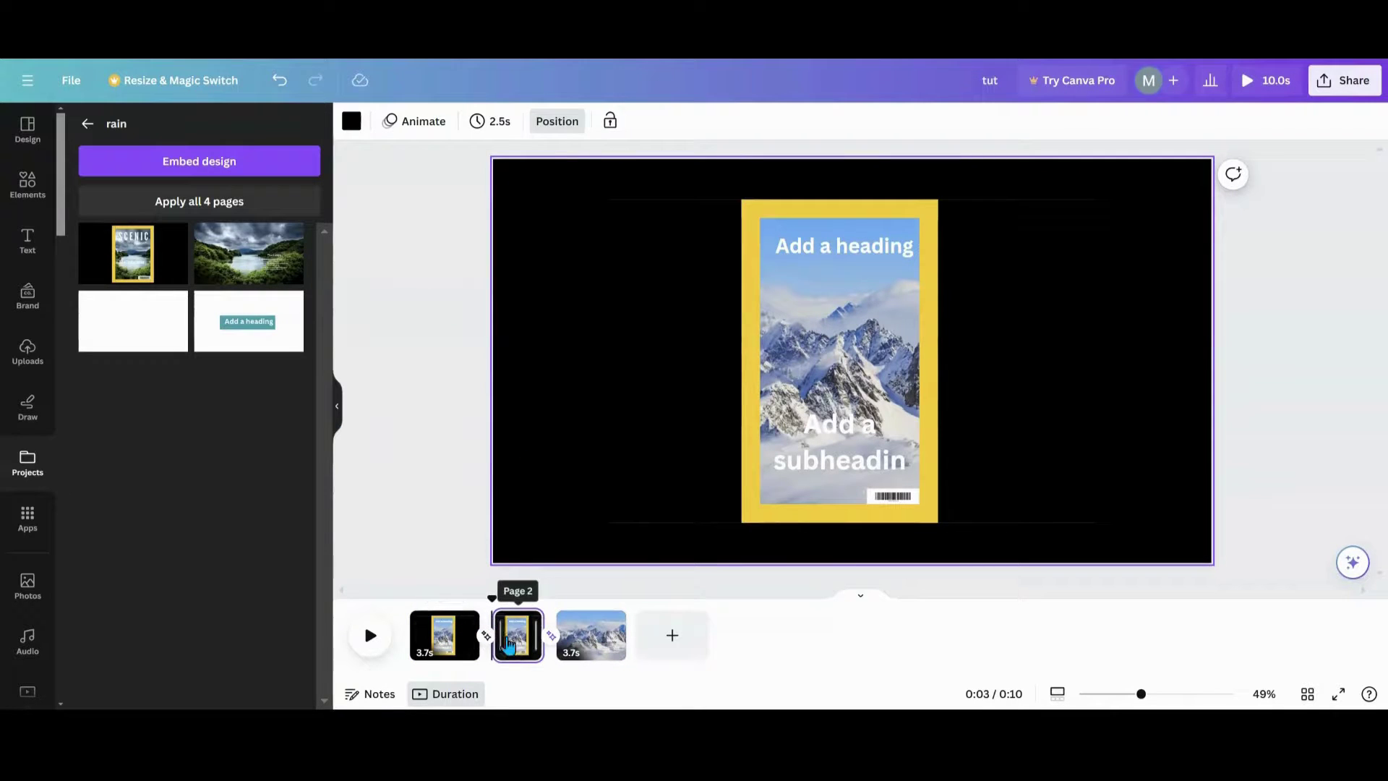
drag(508, 642, 631, 640)
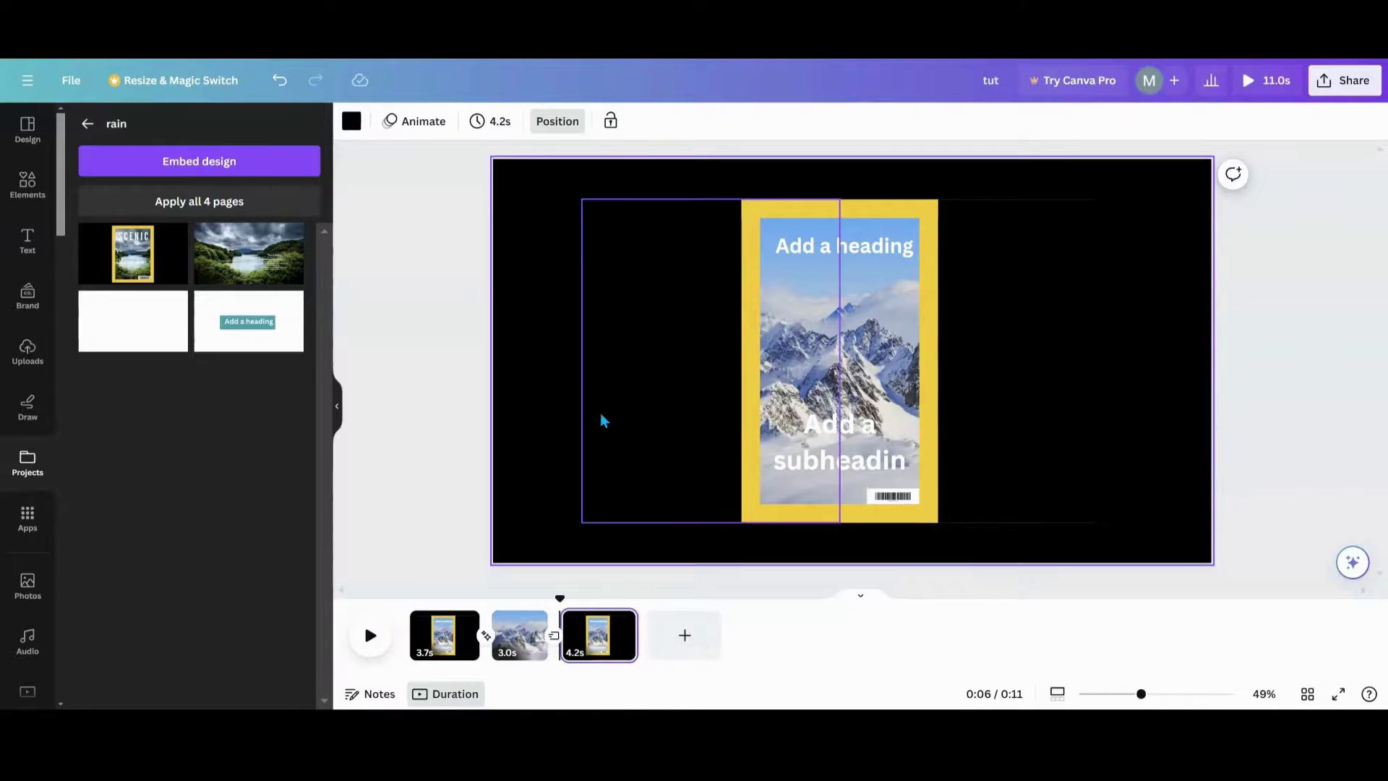
- Replace the mountain photo on the third page with the recently used lake photo under dark clouds
click(567, 122)
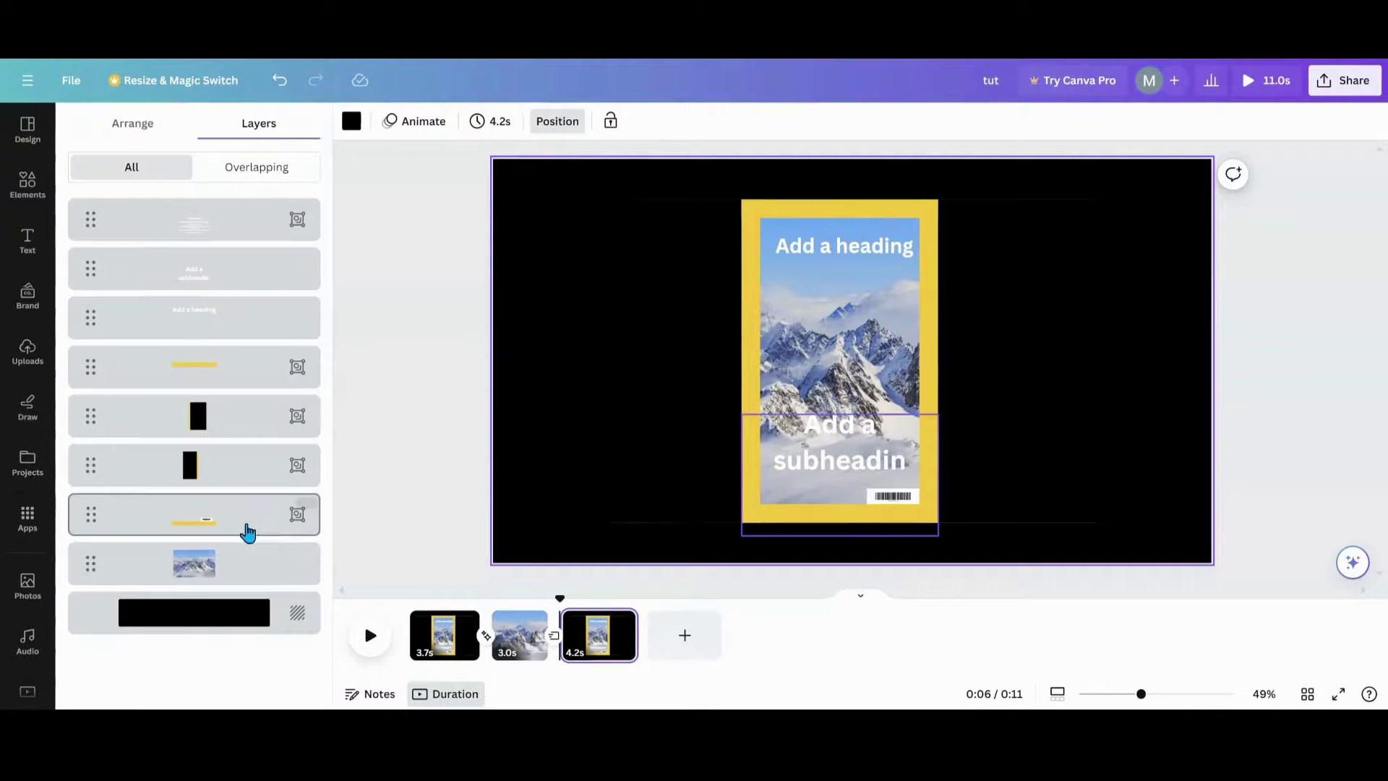
click(227, 571)
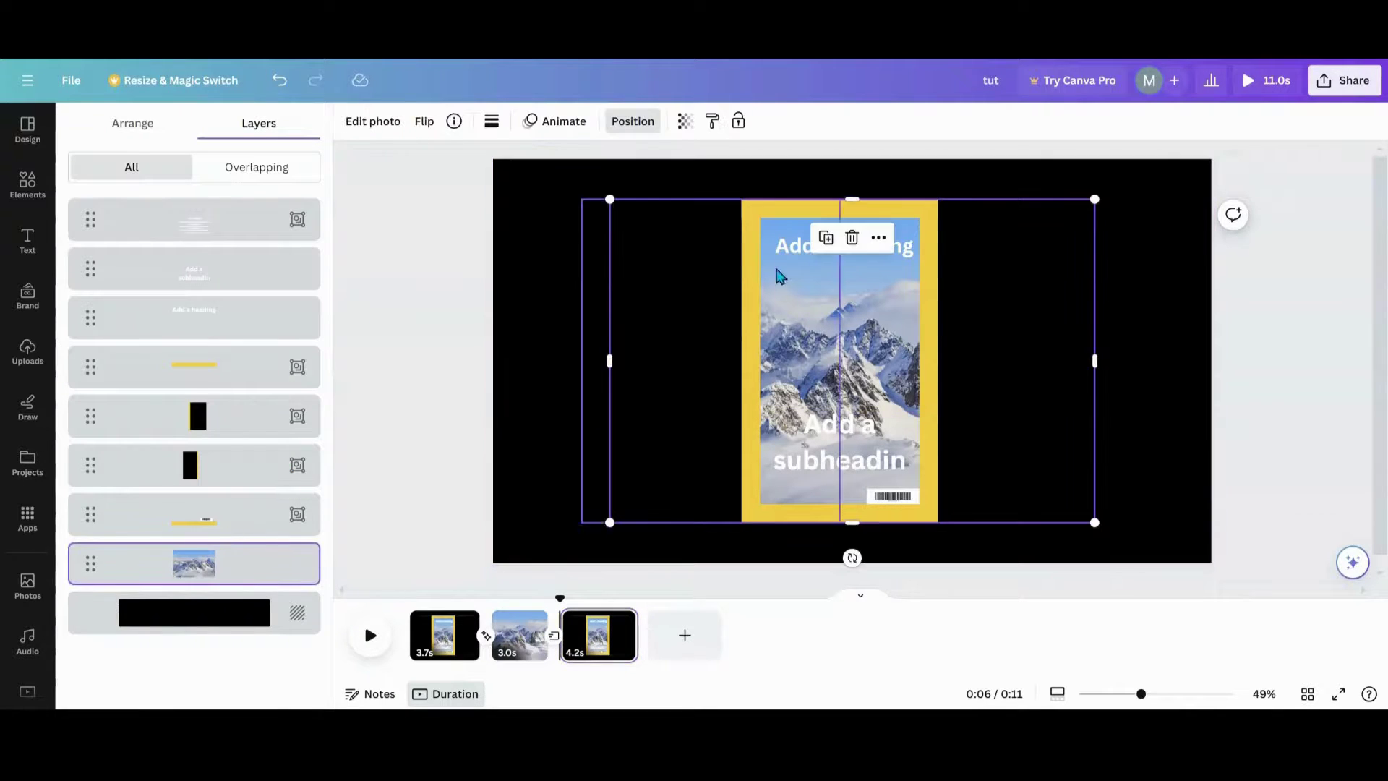
click(853, 240)
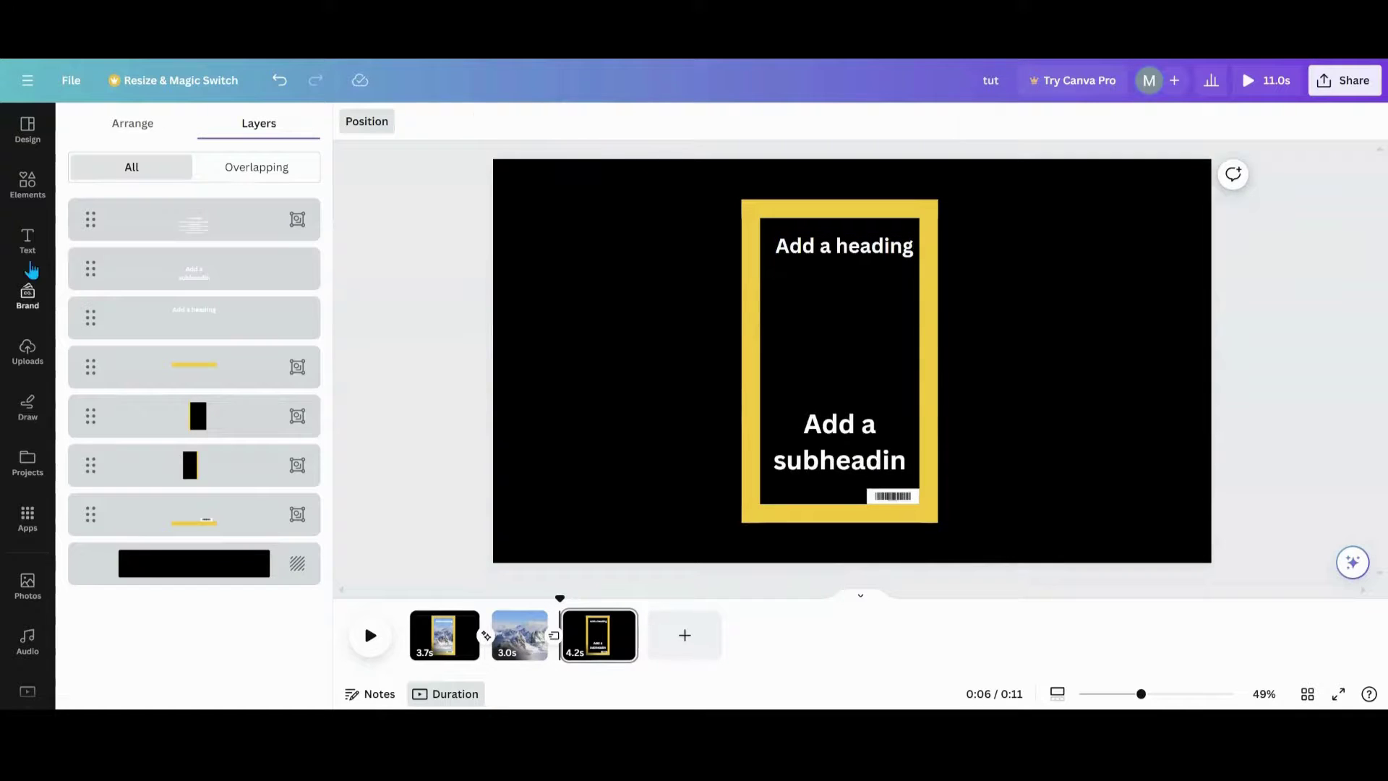
click(27, 184)
click(286, 217)
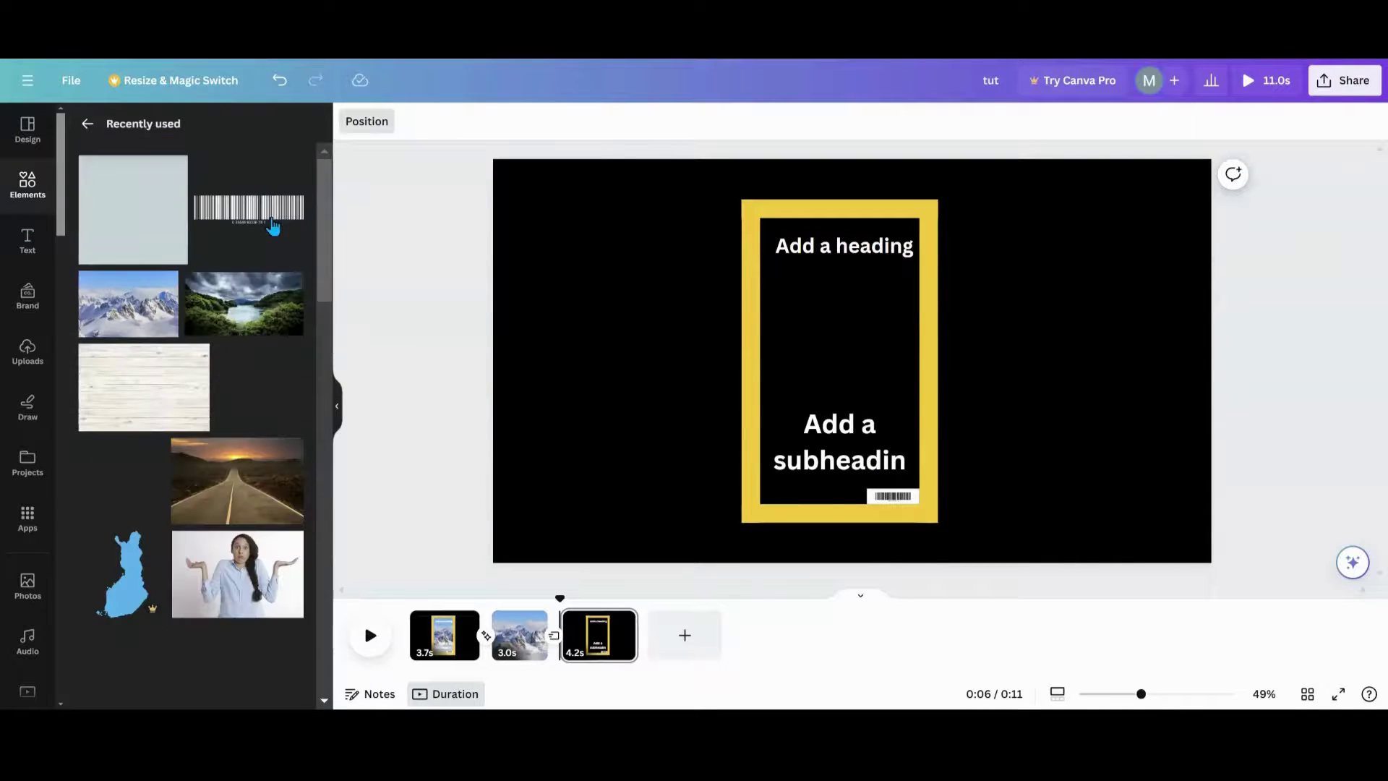
click(244, 304)
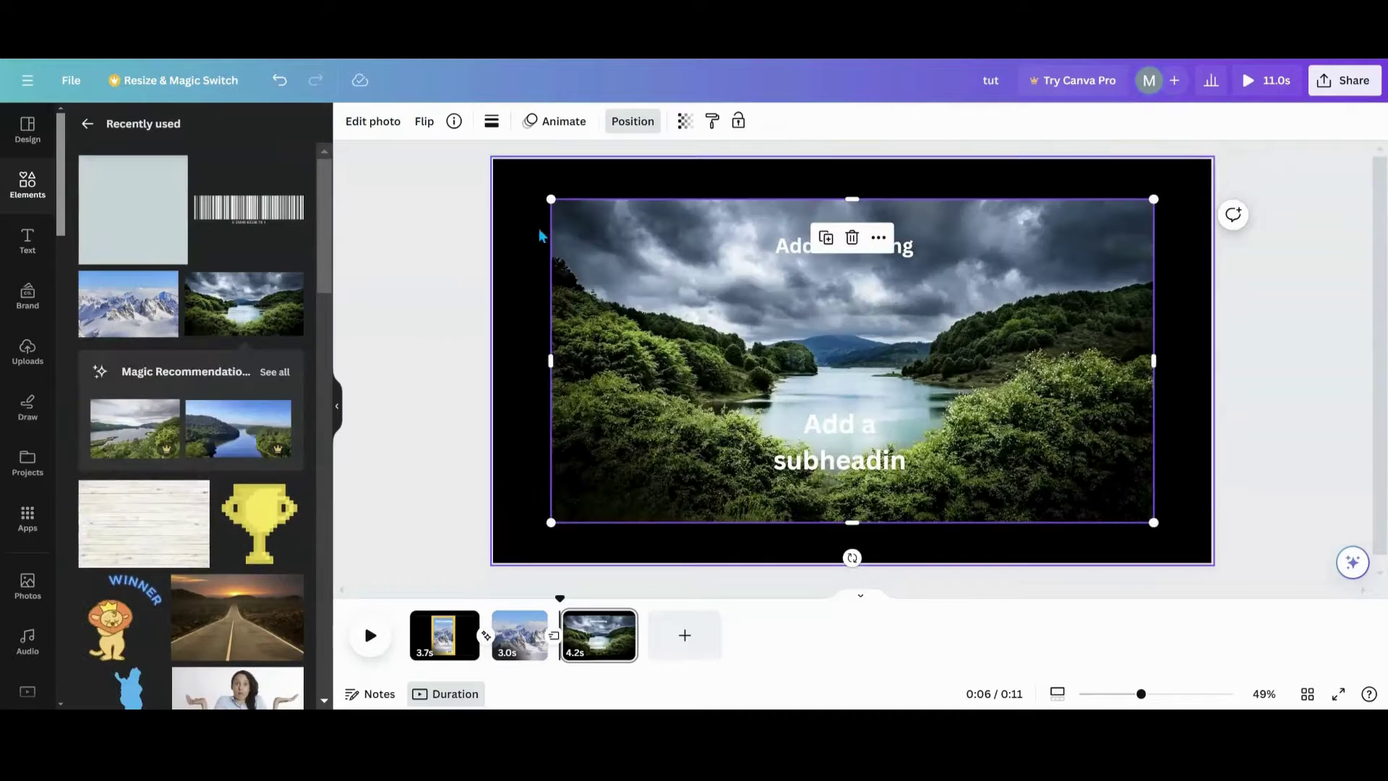
- Shrink the lake photo slightly from two opposite corners and place its layer behind the frame pieces, directly above the black background
drag(551, 199, 579, 214)
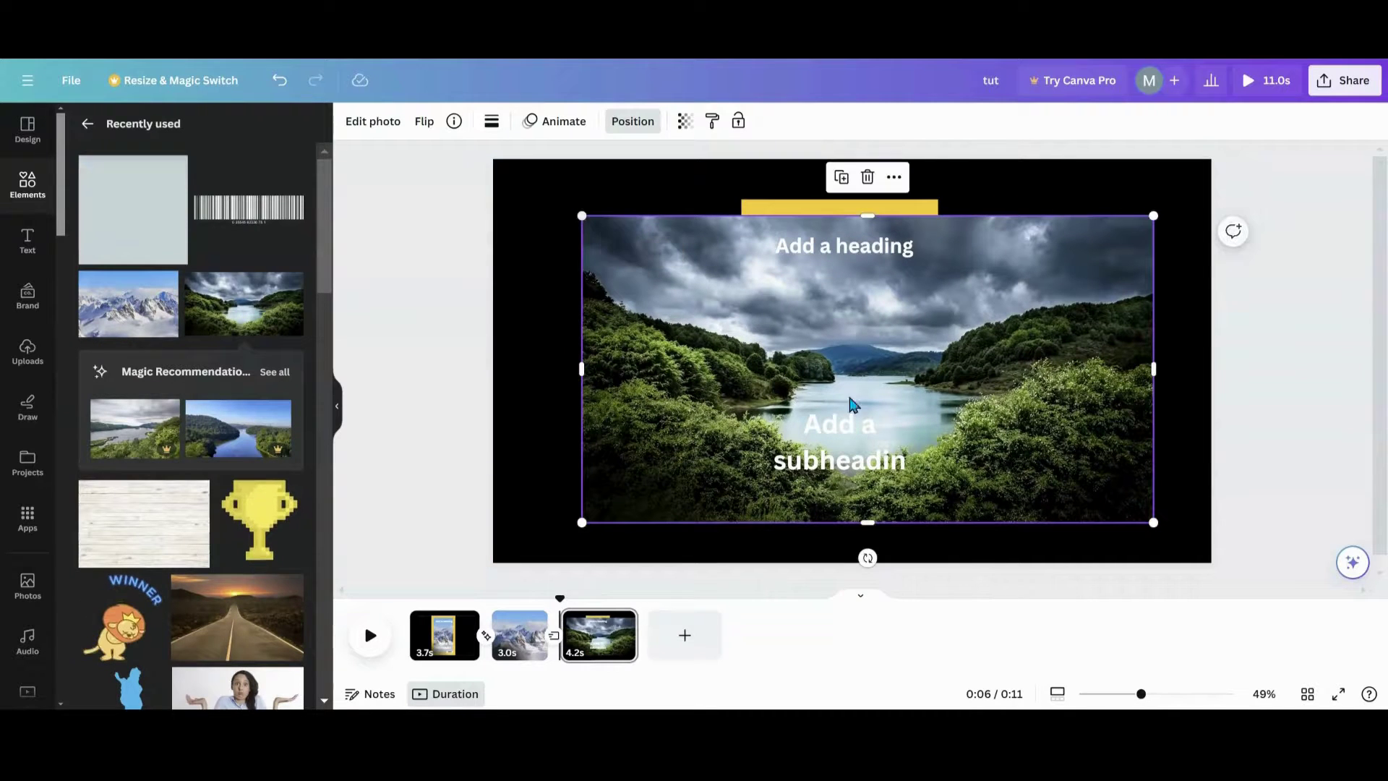
drag(1153, 522, 1132, 511)
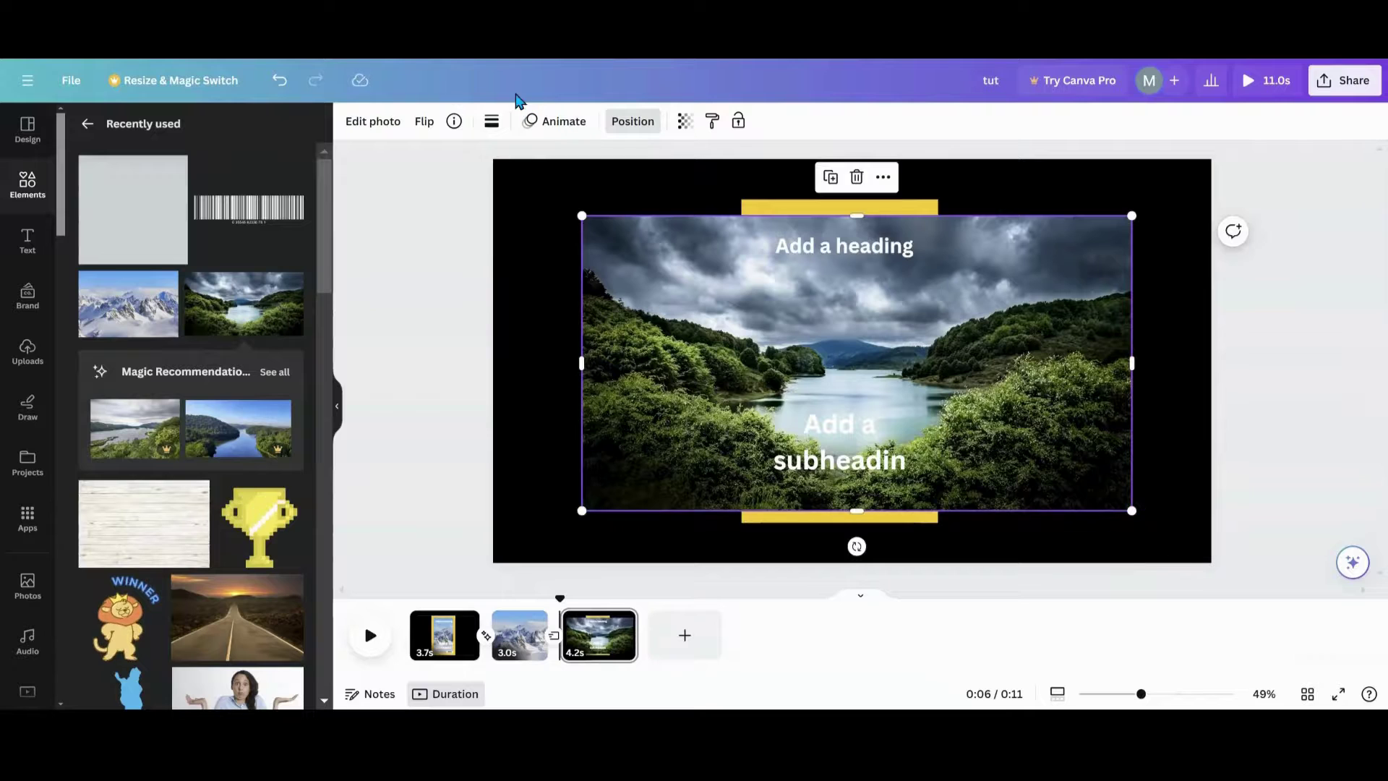
click(620, 129)
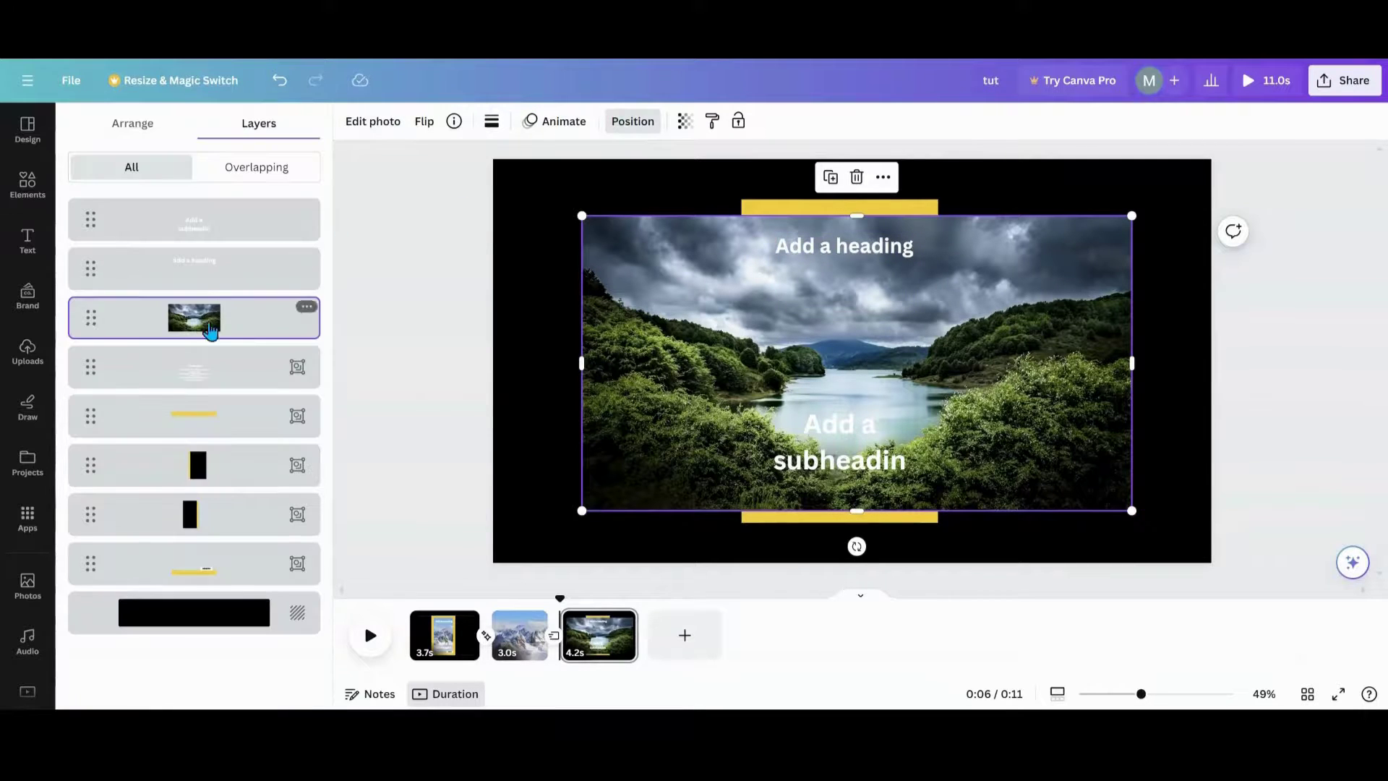
drag(208, 315, 203, 579)
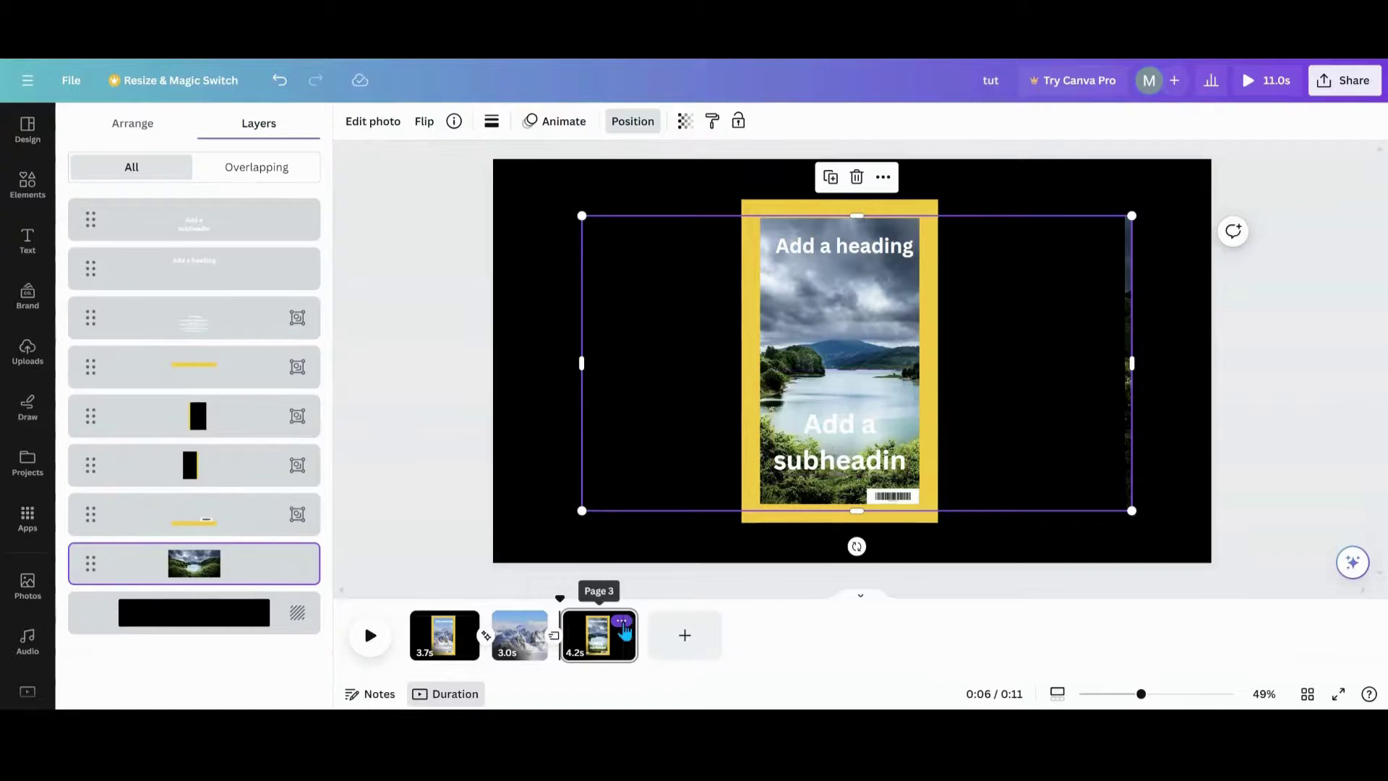
- Duplicate the lake cover page and move the copy's yellow frame pieces and black side panels outward to uncover the photo
click(622, 620)
click(723, 386)
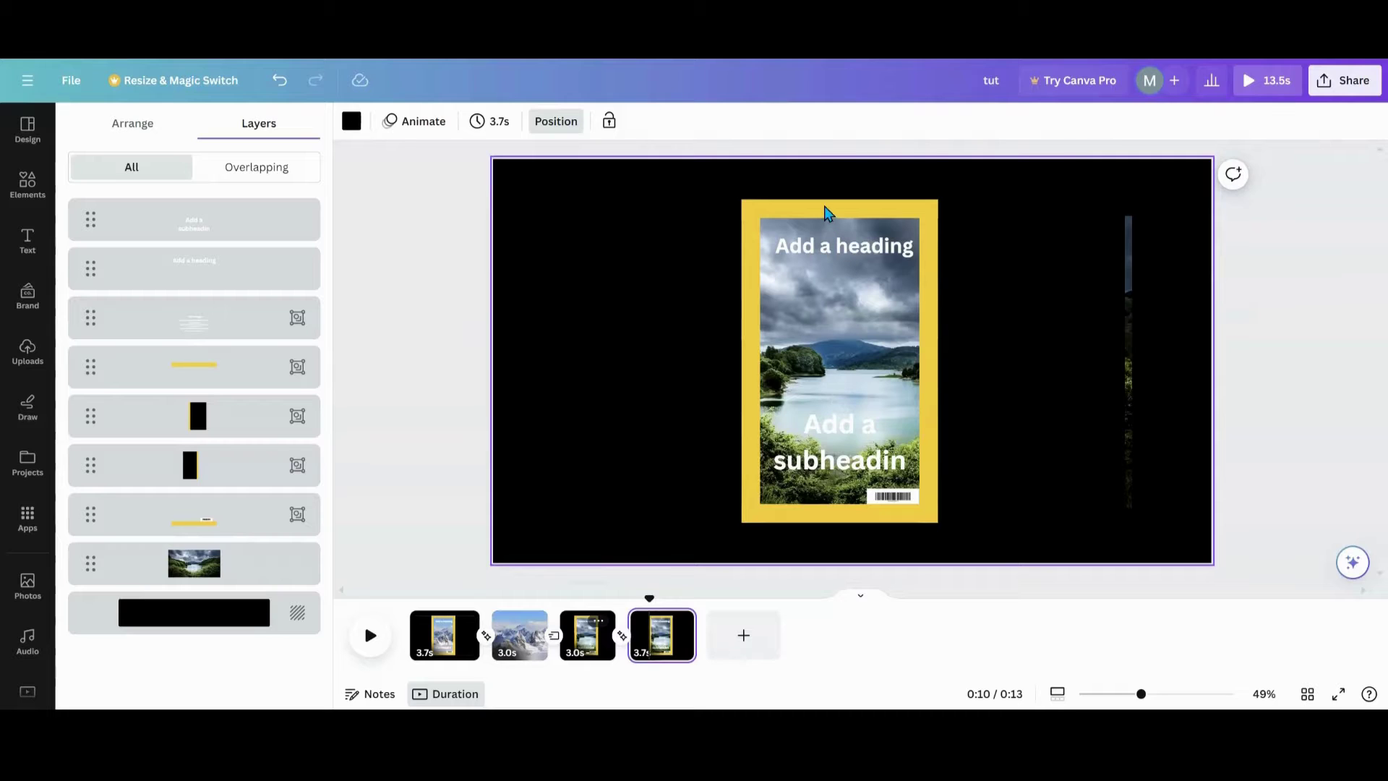
drag(828, 213, 827, 139)
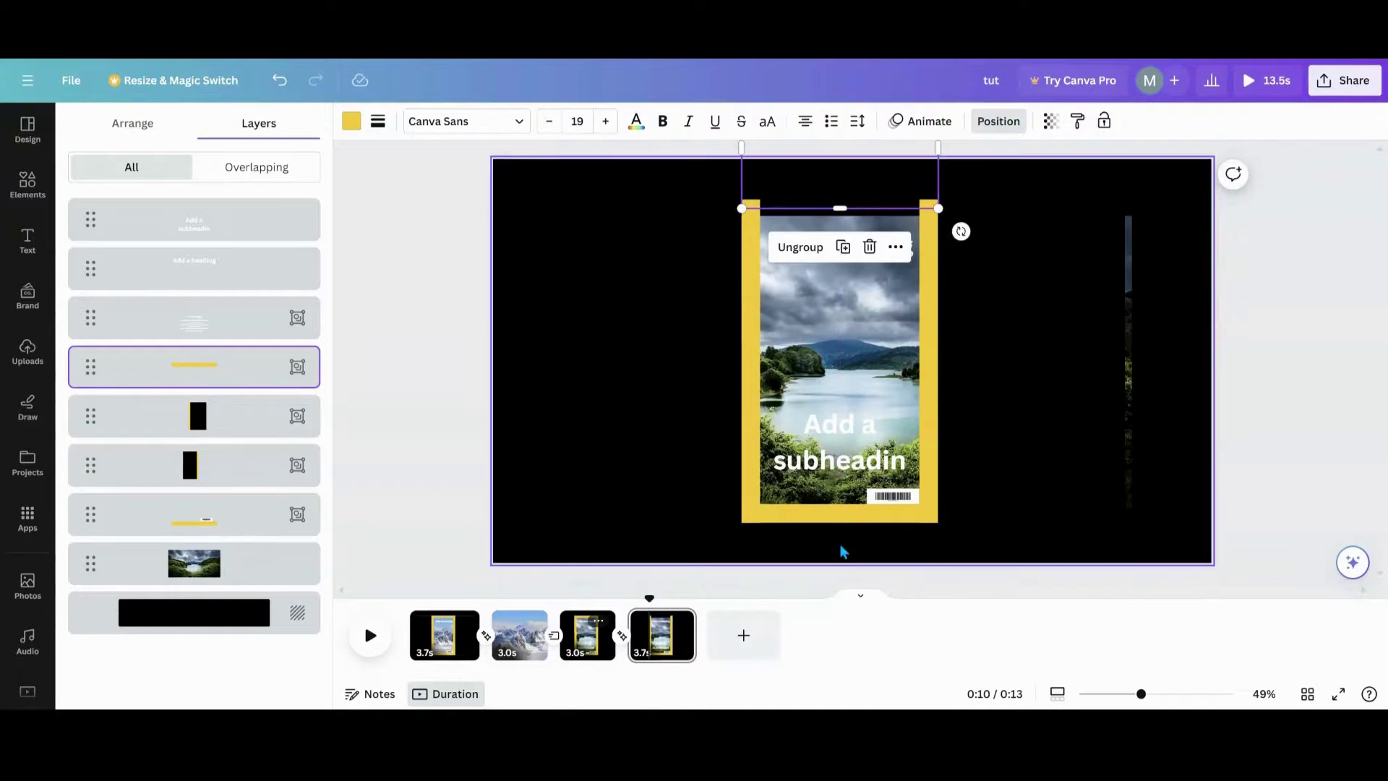
key(ctrl+z)
drag(952, 499, 1117, 350)
drag(660, 371, 350, 384)
- Move the heading above and the subheading below the fourth page, and place the "The Congo" text group over the lake photo's right half
click(854, 246)
drag(853, 246, 846, 137)
drag(828, 439, 821, 595)
click(1103, 470)
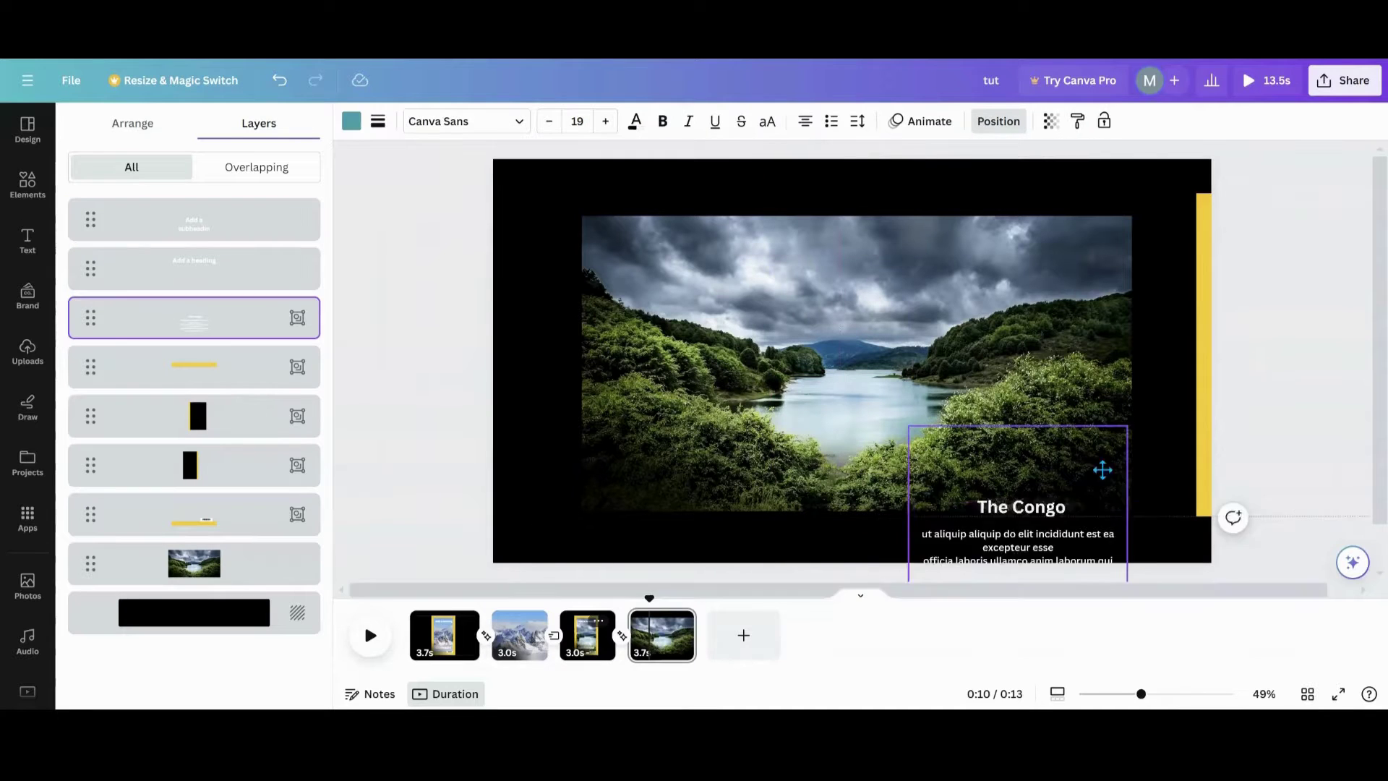
drag(1103, 470, 1107, 322)
- Enlarge the lake photo from two opposite corners to fill the whole fourth page and shift it slightly down
click(585, 218)
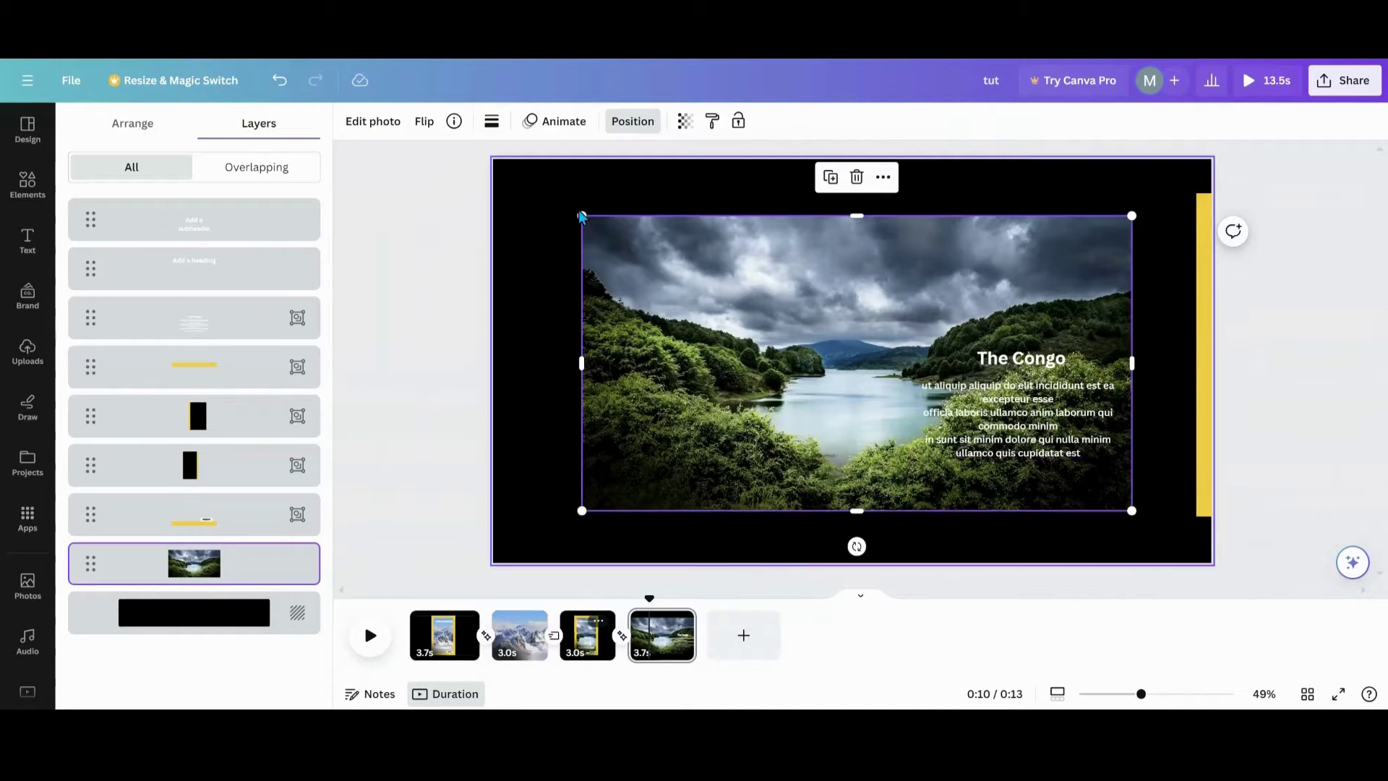
drag(582, 215, 441, 141)
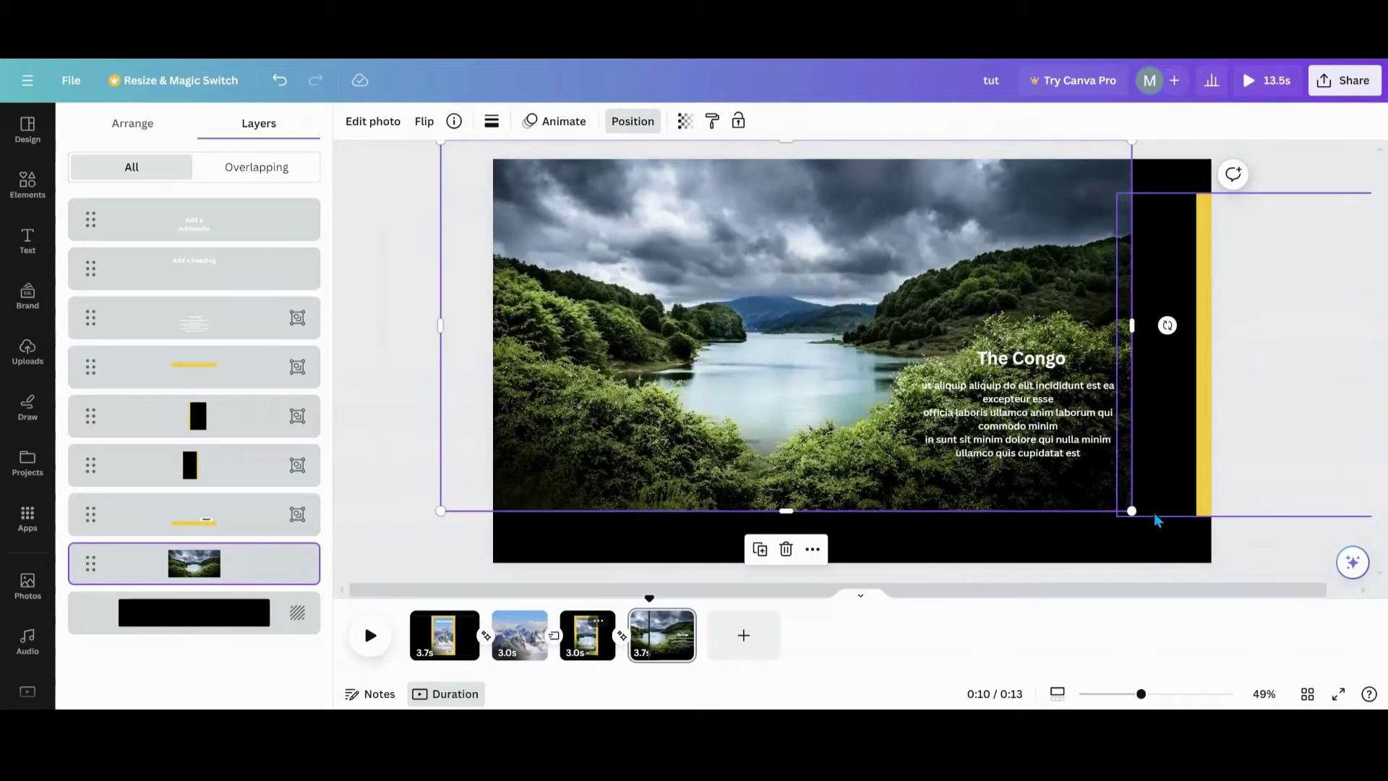
drag(1134, 511, 1240, 567)
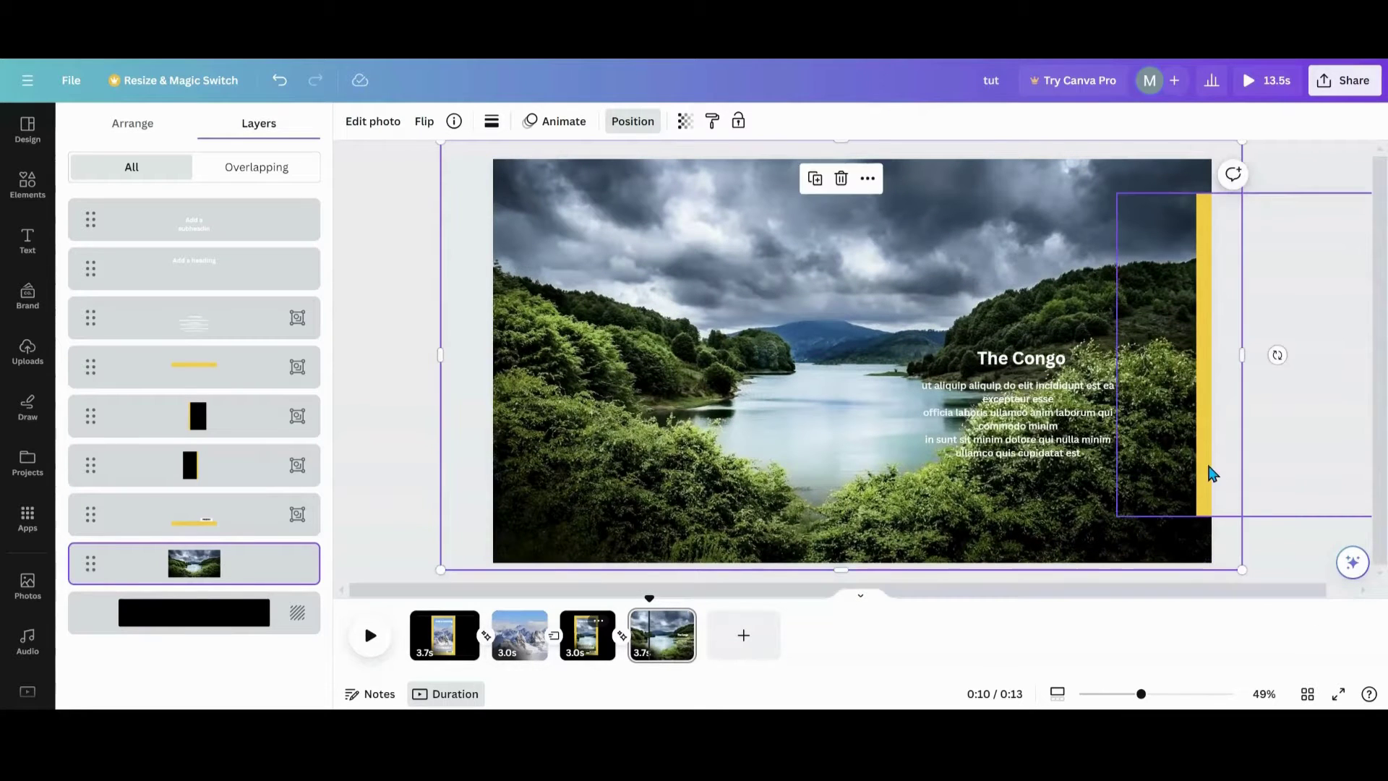
mouse_move(1208, 463)
mouse_down()
mouse_move(1195, 455)
mouse_move(1208, 467)
mouse_up()
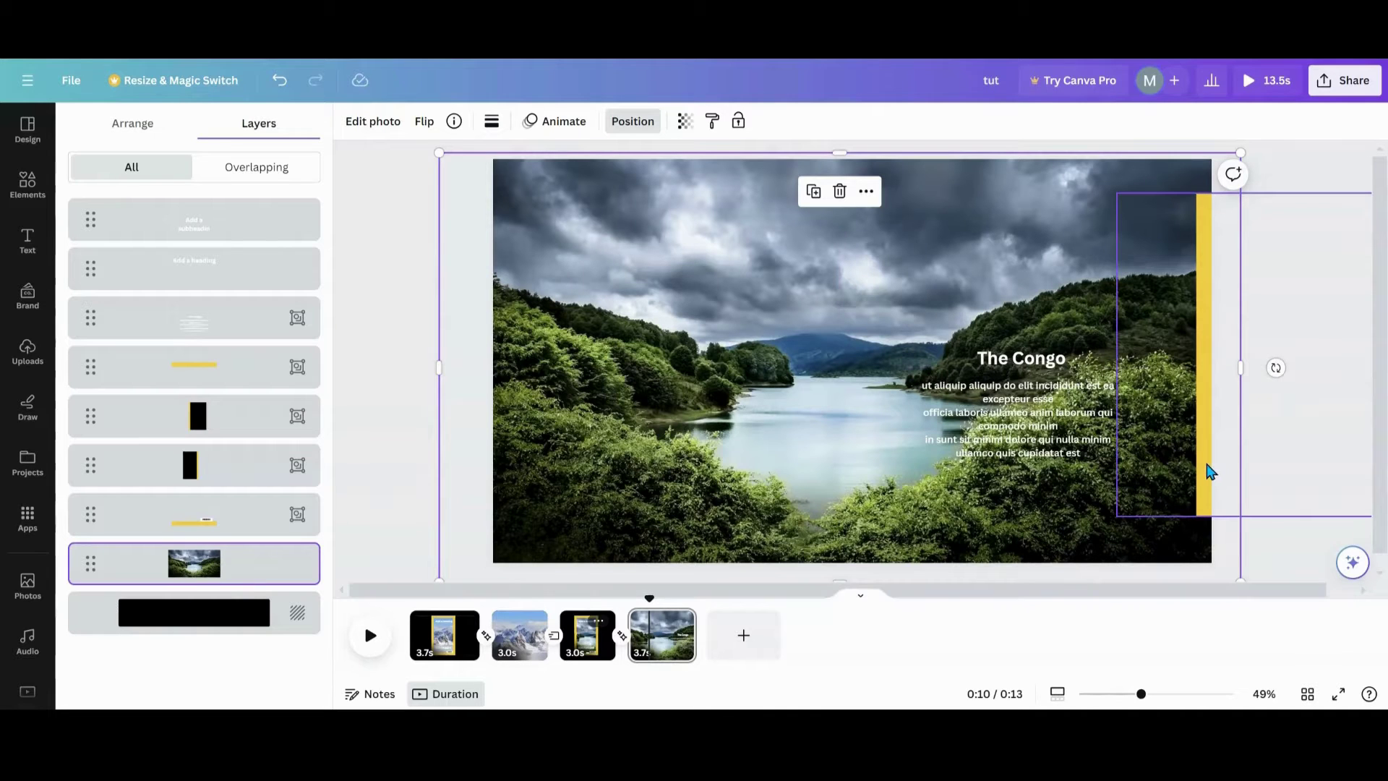
- Bring the right black panel with its yellow bar back behind the "The Congo" text and enlarge it to span the page height
drag(1209, 470, 890, 449)
click(1200, 428)
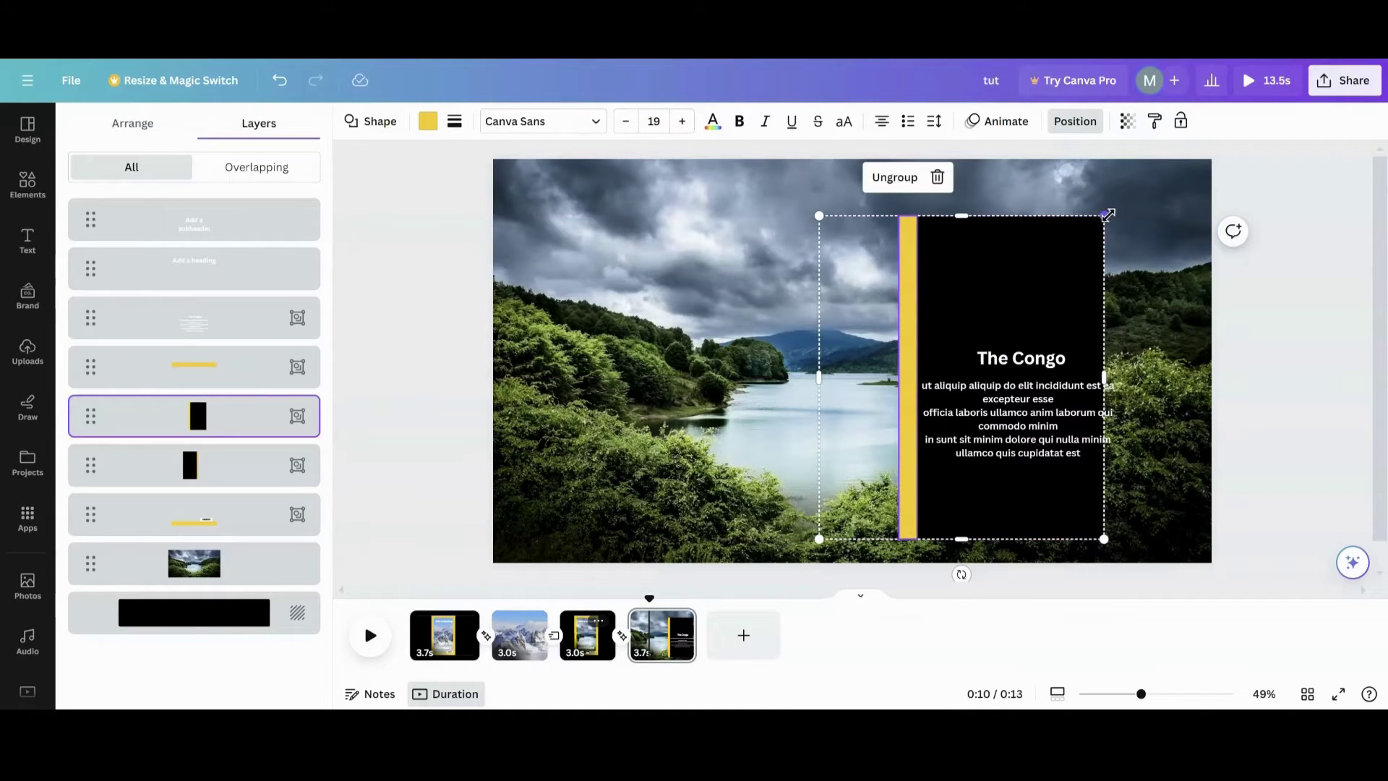
drag(1108, 215, 1151, 189)
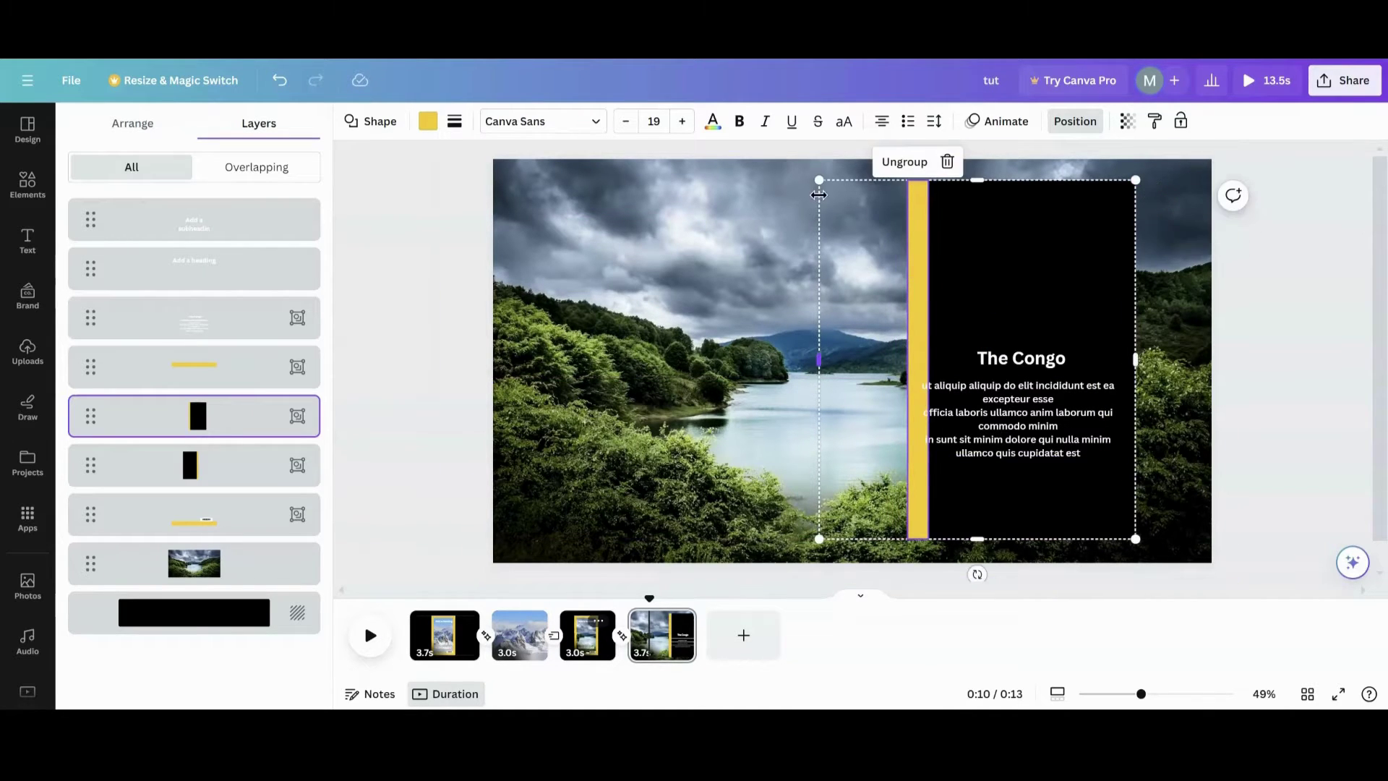
drag(812, 182, 781, 145)
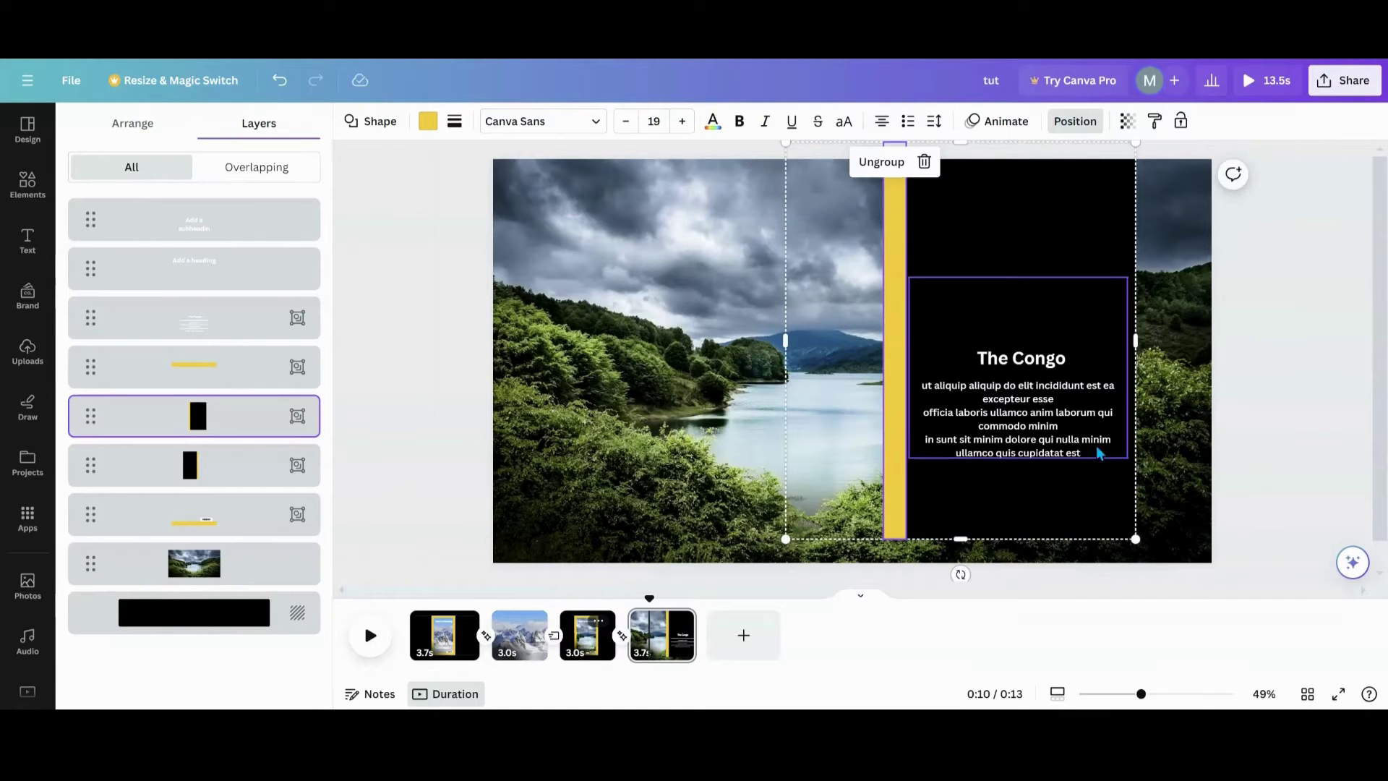
drag(1136, 539, 1154, 564)
- Play the animation from the third page, the lake cover
click(572, 652)
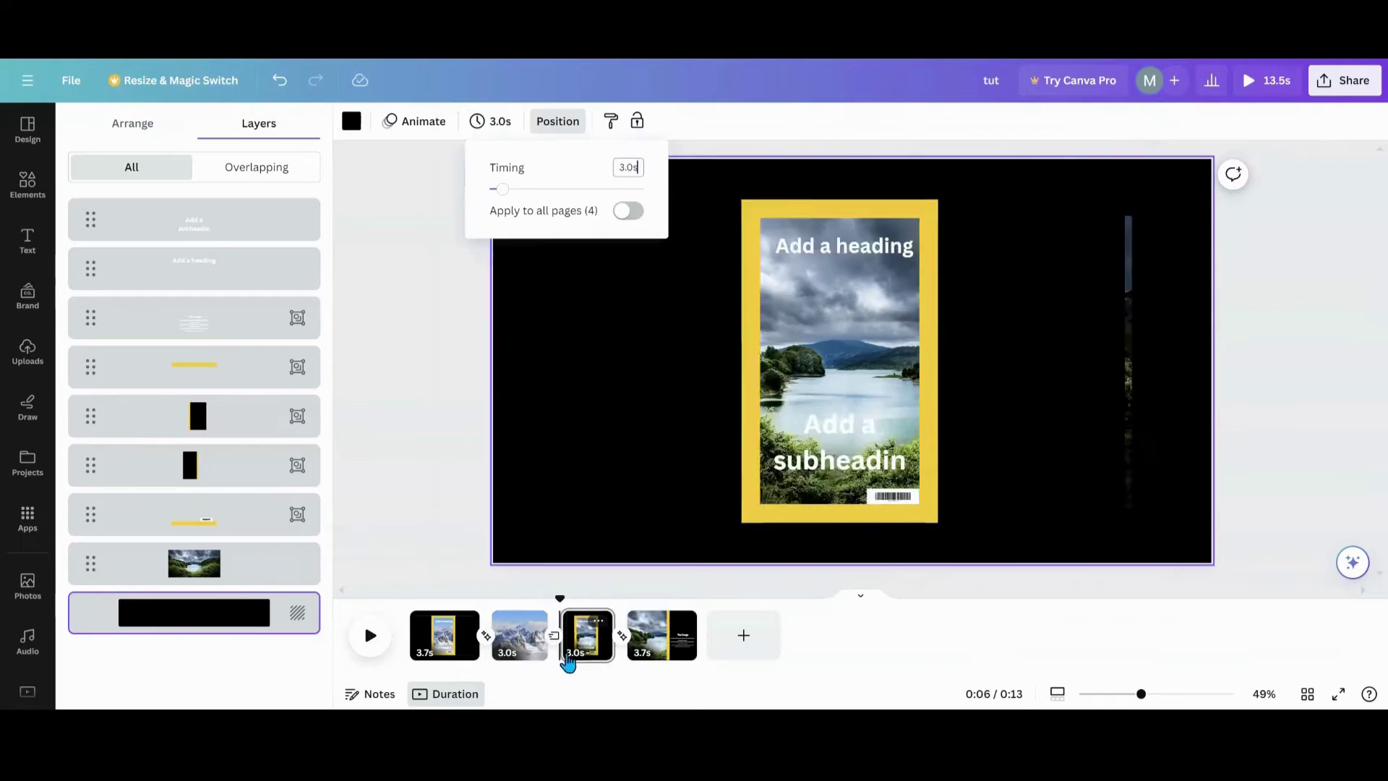
click(370, 646)
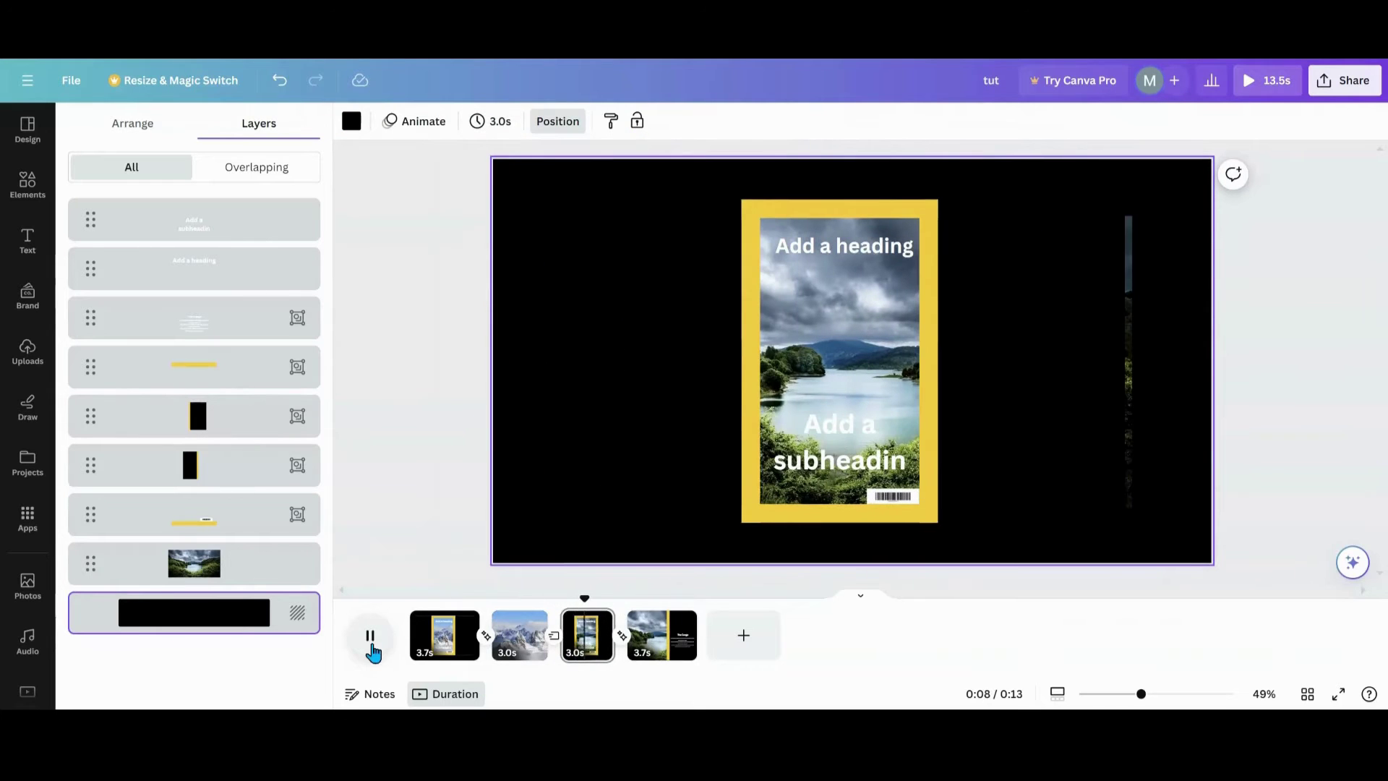